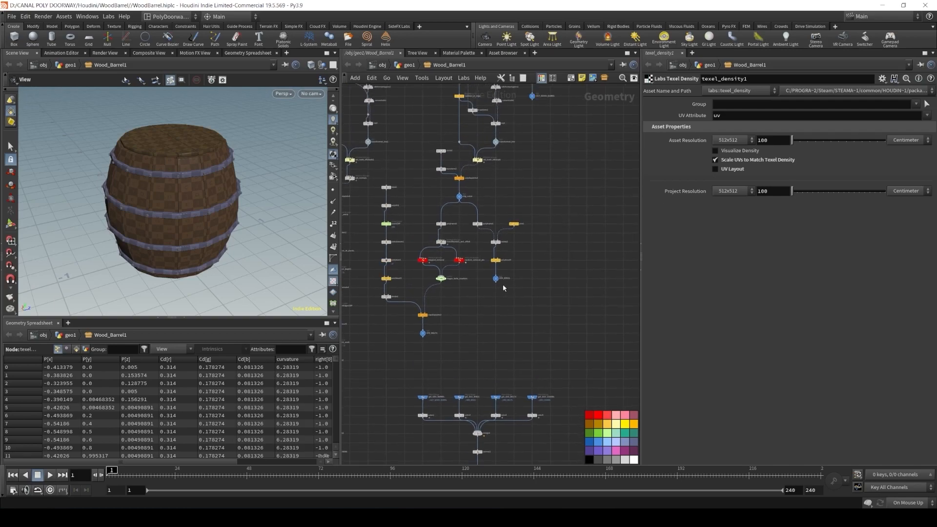
Display the polybevel4 node above GEO_RINGS and inspect the beveled barrel rings in the viewport
{"action": "mouse_move", "coordinate": [480, 274]}
{"action": "scroll", "coordinate": [476, 273], "scroll_direction": "up", "scroll_amount": 2}
{"action": "left_click_drag", "start_coordinate": [456, 256], "coordinate": [540, 306]}
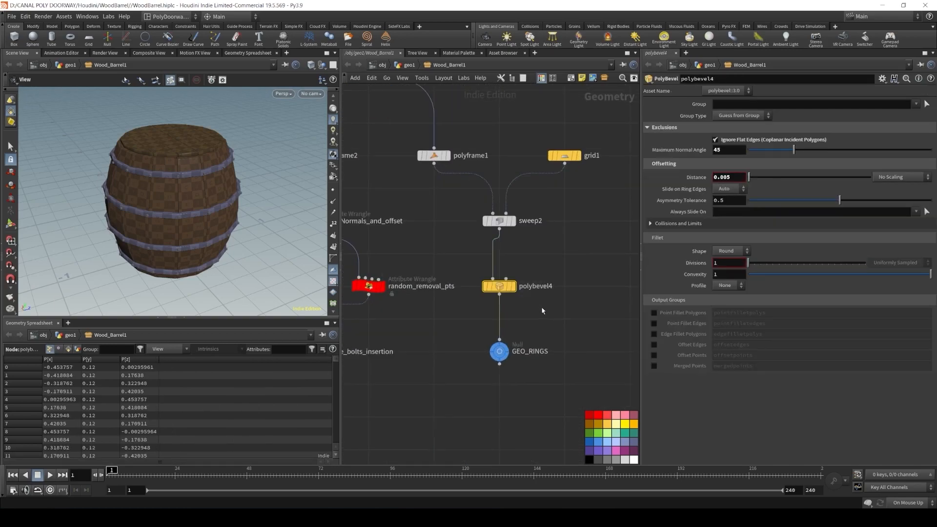
{"action": "left_click", "coordinate": [512, 286]}
{"action": "right_click_drag", "start_coordinate": [195, 214], "coordinate": [308, 213]}
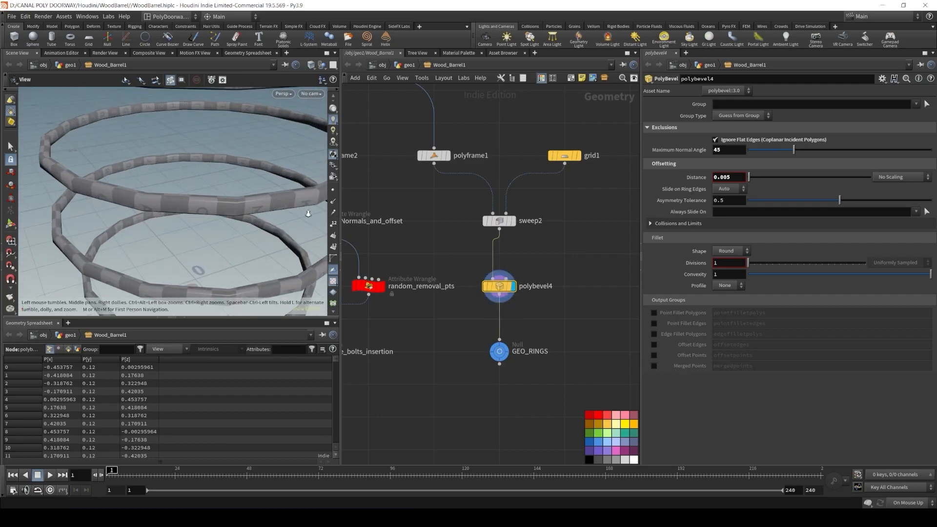
{"action": "left_click_drag", "start_coordinate": [243, 211], "coordinate": [266, 188]}
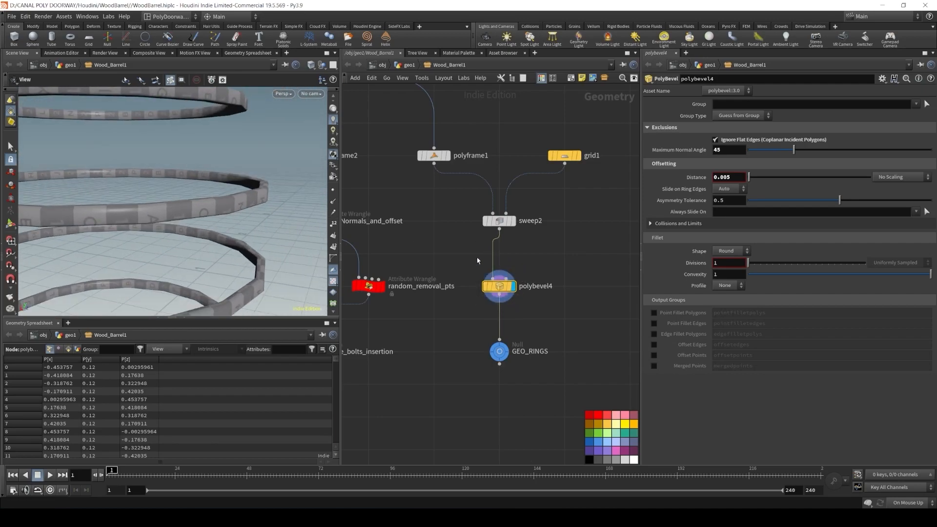
Display the polybevel2 node above OUT_WOOD_BARREL and inspect the beveled barrel body
{"action": "scroll", "coordinate": [481, 327], "scroll_direction": "down", "scroll_amount": 5}
{"action": "scroll", "coordinate": [488, 273], "scroll_direction": "up", "scroll_amount": 6}
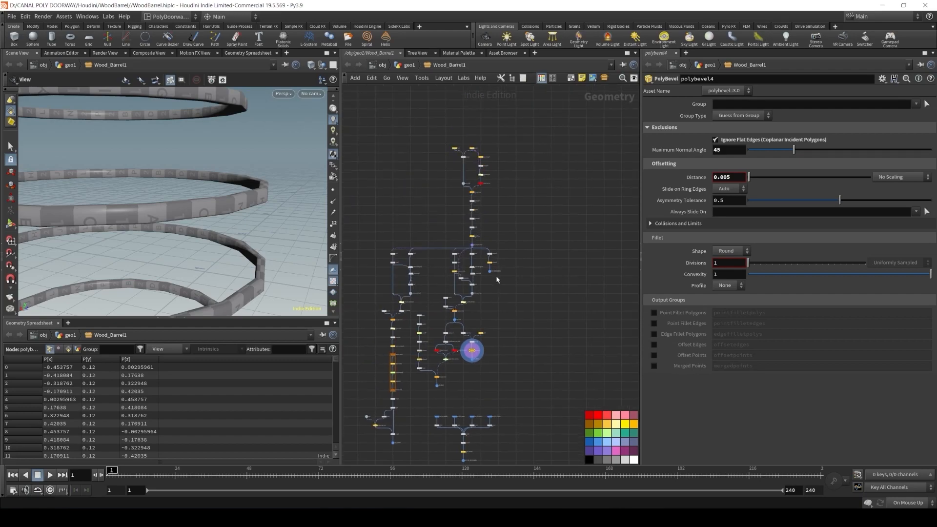
{"action": "middle_click_drag", "start_coordinate": [483, 263], "coordinate": [538, 244]}
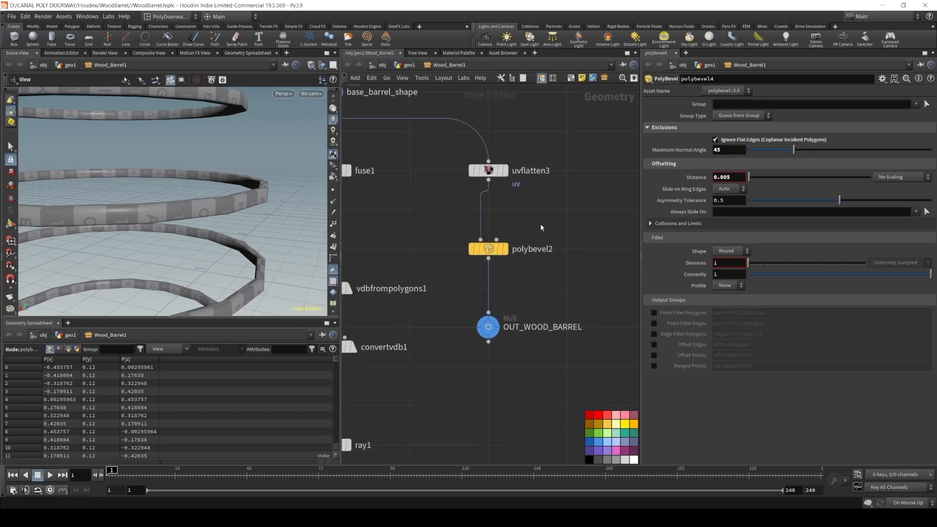
{"action": "left_click", "coordinate": [505, 249]}
{"action": "scroll", "coordinate": [215, 210], "scroll_direction": "down", "scroll_amount": 6}
{"action": "left_click_drag", "start_coordinate": [213, 209], "coordinate": [230, 176]}
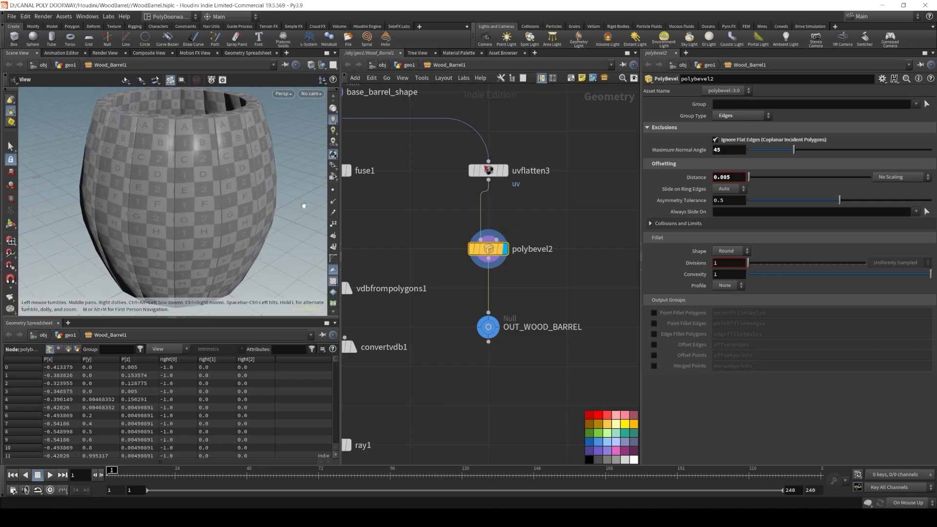
Display the normal1 node below the final merge to view the assembled barrel
{"action": "scroll", "coordinate": [385, 247], "scroll_direction": "down", "scroll_amount": 5}
{"action": "middle_click_drag", "start_coordinate": [415, 344], "coordinate": [507, 193]}
{"action": "middle_click_drag", "start_coordinate": [452, 305], "coordinate": [462, 175]}
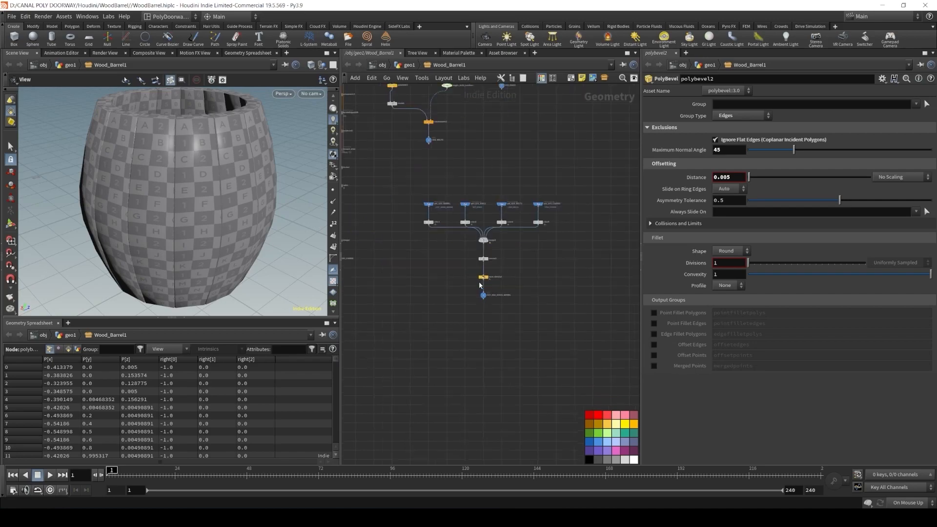
{"action": "scroll", "coordinate": [480, 276], "scroll_direction": "up", "scroll_amount": 5}
{"action": "scroll", "coordinate": [480, 276], "scroll_direction": "up", "scroll_amount": 4}
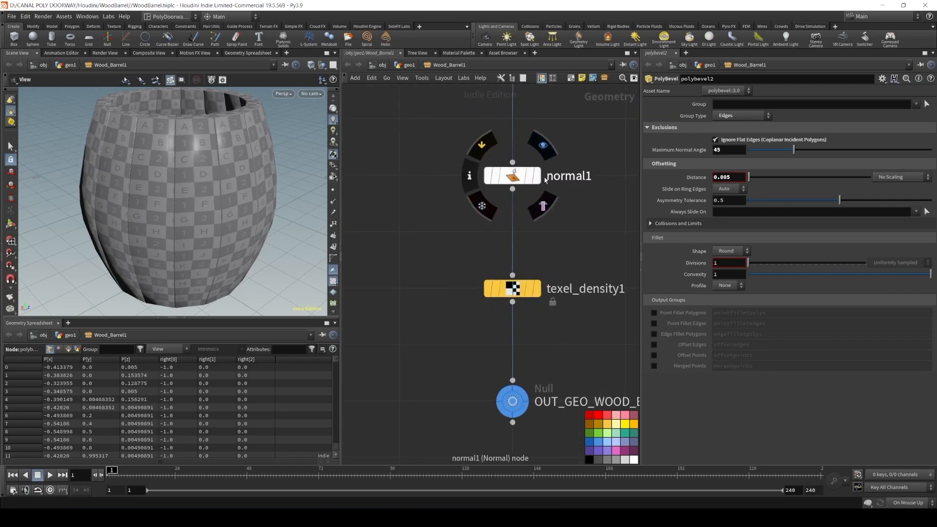
{"action": "left_click", "coordinate": [543, 144]}
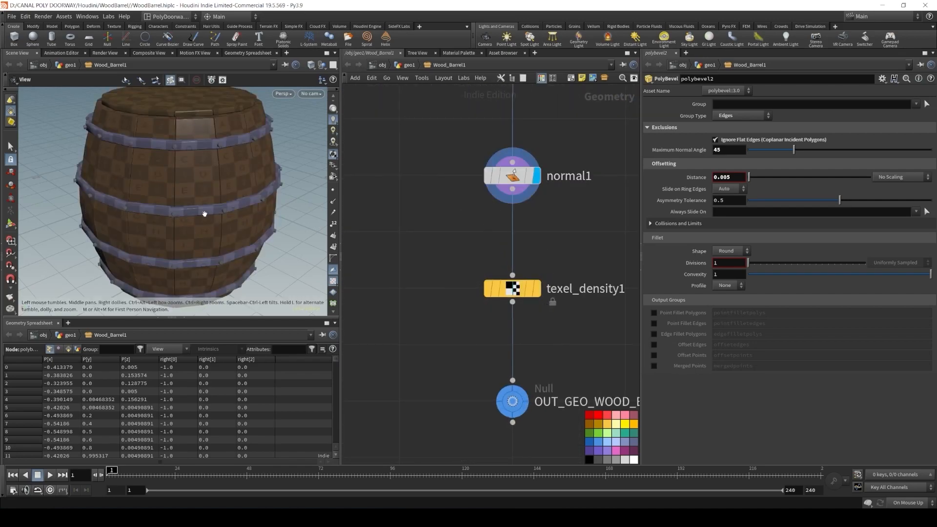
Review the texel_density1 node's parameters and display the OUT_GEO_WOOD_BARREL null
{"action": "left_click_drag", "start_coordinate": [508, 286], "coordinate": [508, 287]}
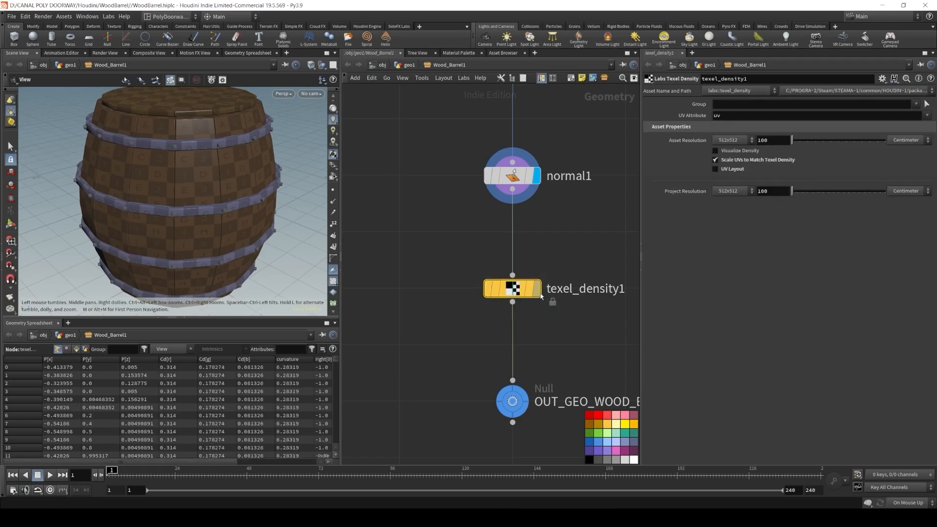
{"action": "mouse_move", "coordinate": [535, 295]}
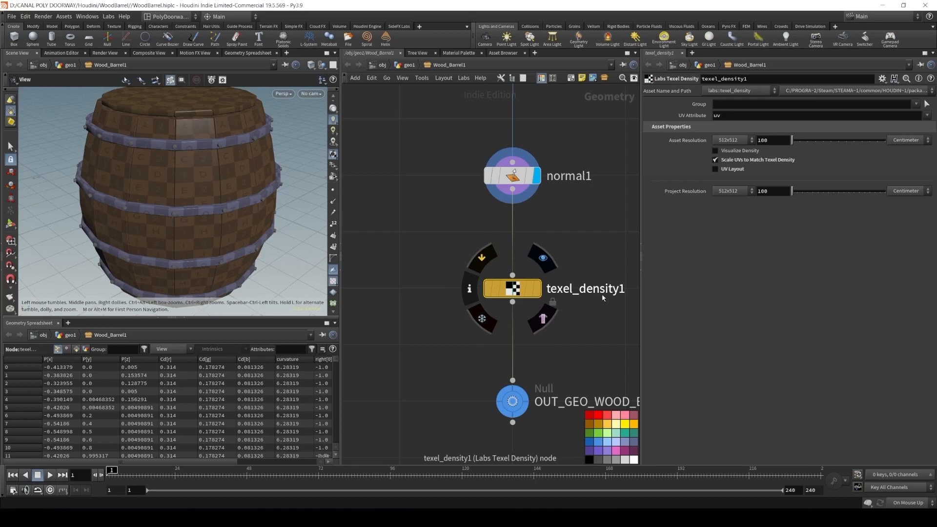
{"action": "scroll", "coordinate": [458, 295], "scroll_direction": "down", "scroll_amount": 3}
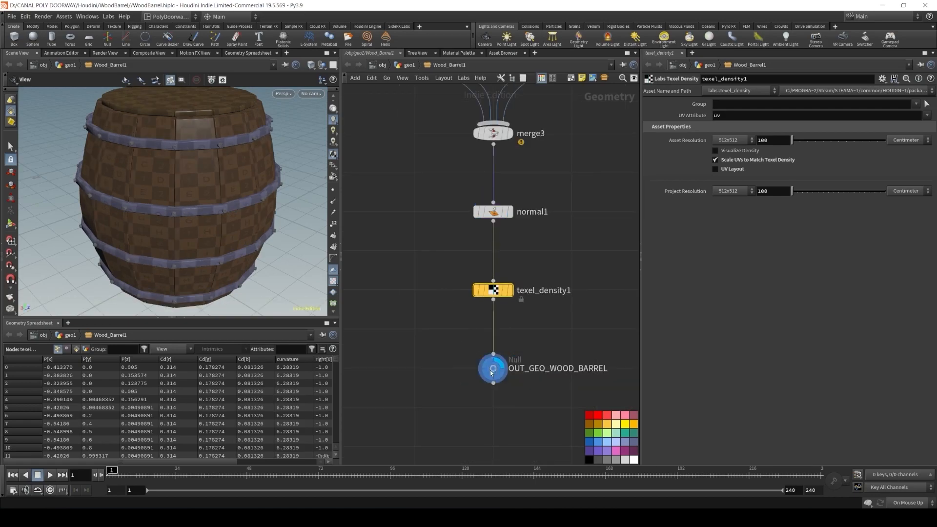
{"action": "left_click", "coordinate": [500, 367]}
Display the line1 node at the start of the network and inspect its line and parameters
{"action": "scroll", "coordinate": [444, 288], "scroll_direction": "down", "scroll_amount": 5}
{"action": "middle_click_drag", "start_coordinate": [422, 265], "coordinate": [440, 323]}
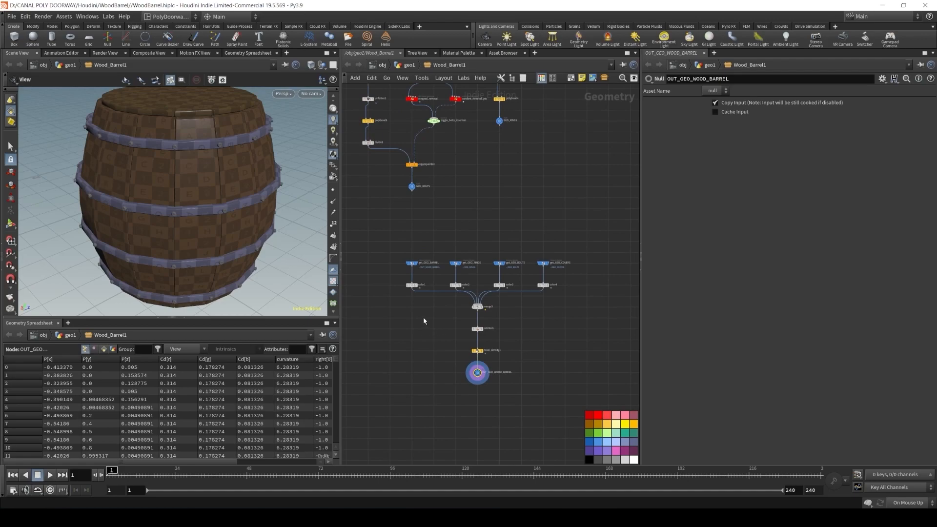
{"action": "scroll", "coordinate": [469, 210], "scroll_direction": "down", "scroll_amount": 3}
{"action": "scroll", "coordinate": [459, 203], "scroll_direction": "up", "scroll_amount": 5}
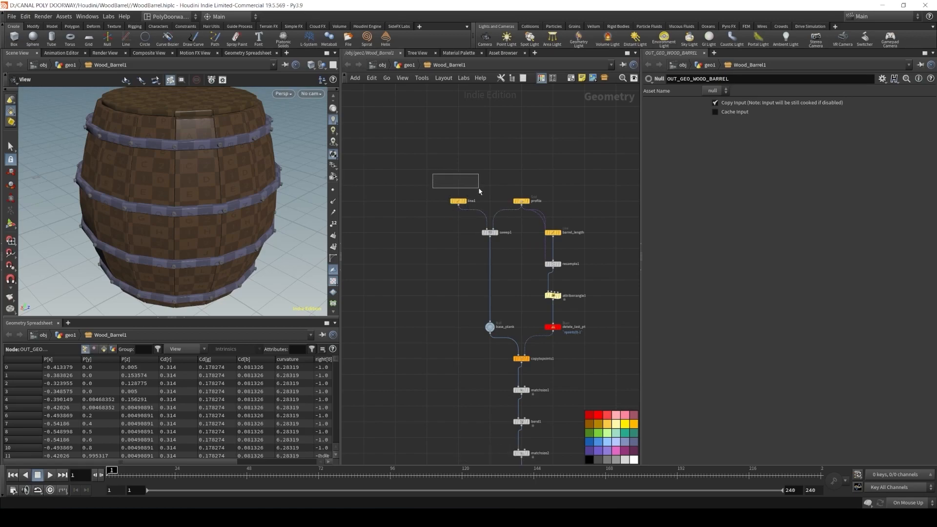
{"action": "left_click_drag", "start_coordinate": [540, 210], "coordinate": [540, 210]}
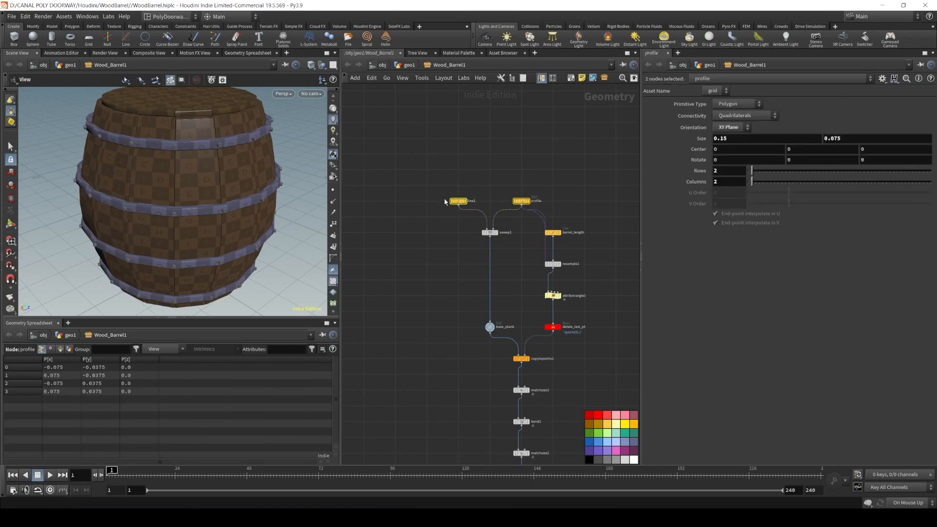
{"action": "left_click", "coordinate": [453, 202]}
{"action": "key", "text": "r"}
{"action": "scroll", "coordinate": [454, 200], "scroll_direction": "up", "scroll_amount": 3}
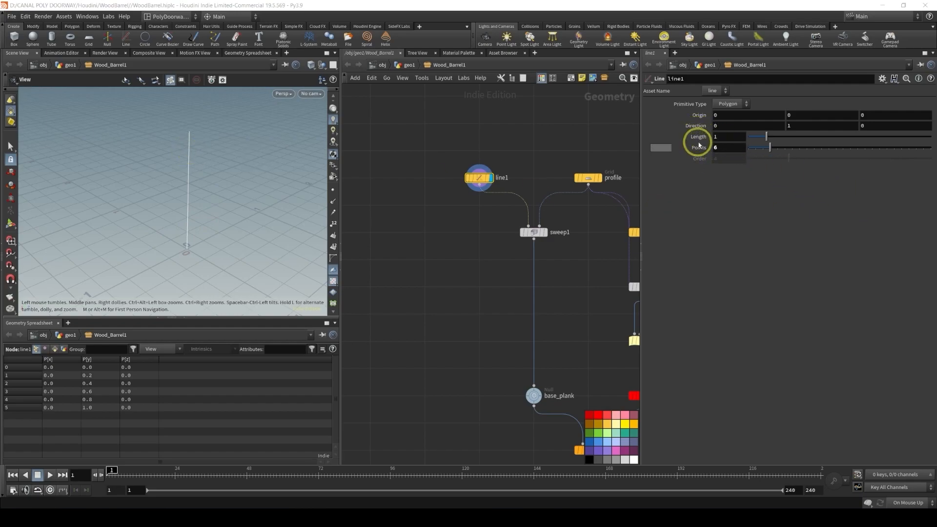
Rename the line1 node as height
{"action": "double_click", "coordinate": [503, 177]}
{"action": "type", "text": "height"}
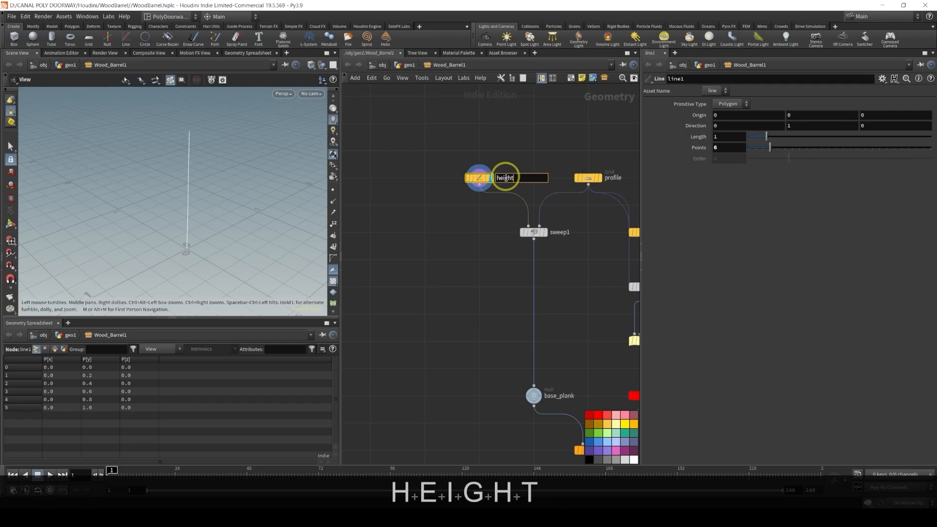
{"action": "key", "text": "Return"}
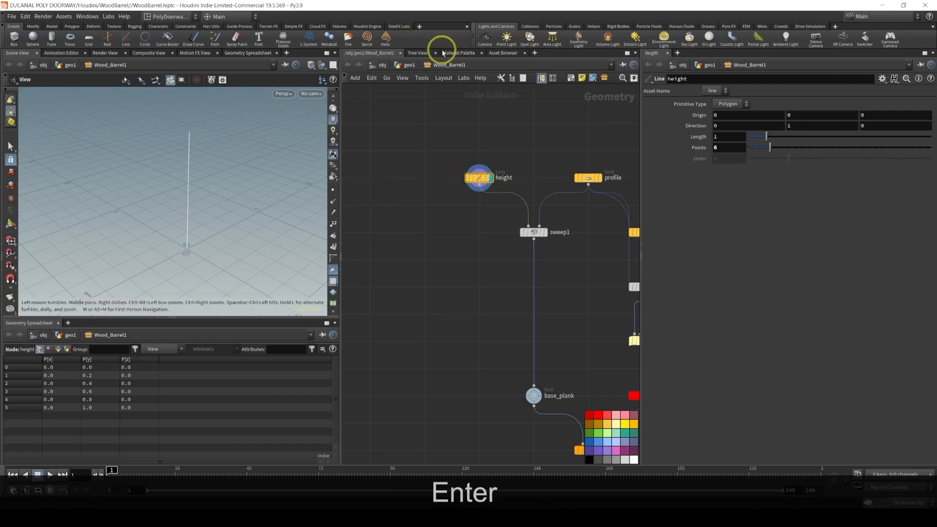
Open the parameter definitions in Wood_Barrel1's type properties, keeping the viewport and the height node's parameters in view
{"action": "right_click", "coordinate": [443, 66]}
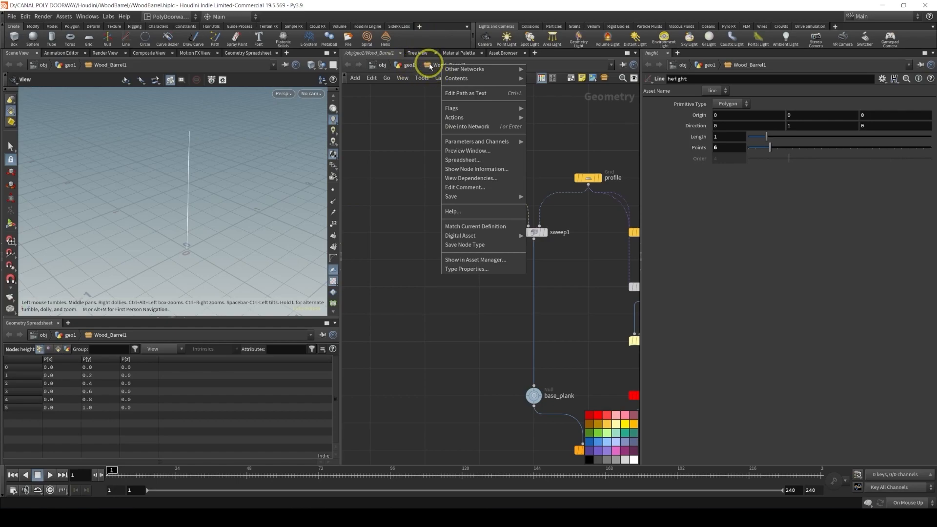
{"action": "left_click", "coordinate": [464, 268]}
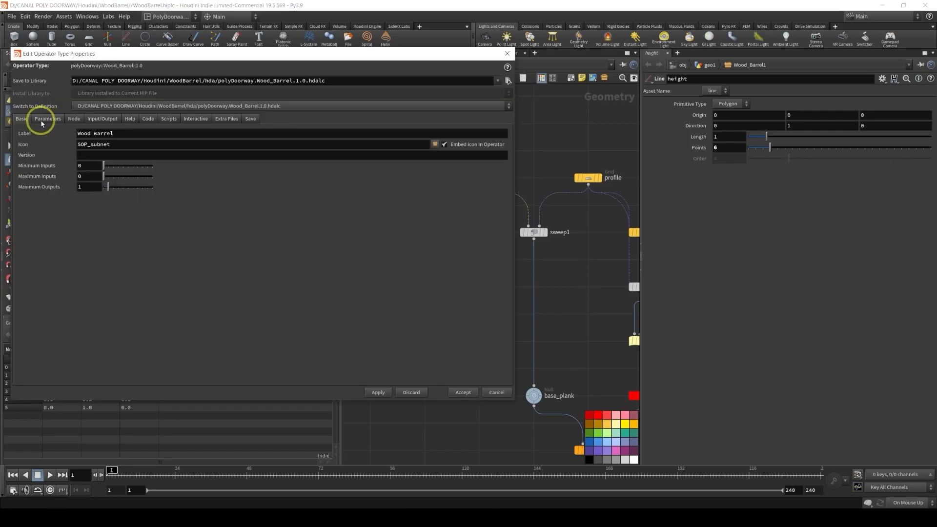
{"action": "left_click", "coordinate": [48, 119]}
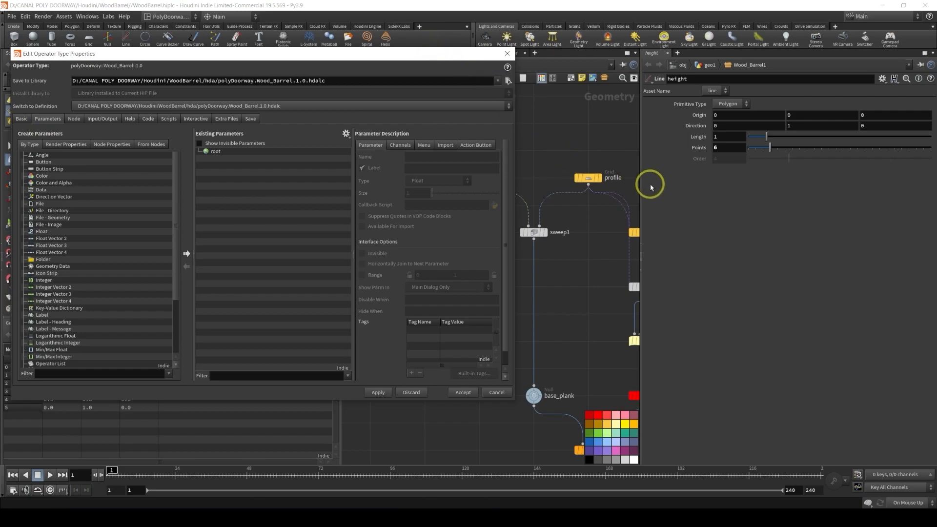
{"action": "left_click_drag", "start_coordinate": [640, 183], "coordinate": [696, 178]}
{"action": "middle_click_drag", "start_coordinate": [572, 143], "coordinate": [606, 163]}
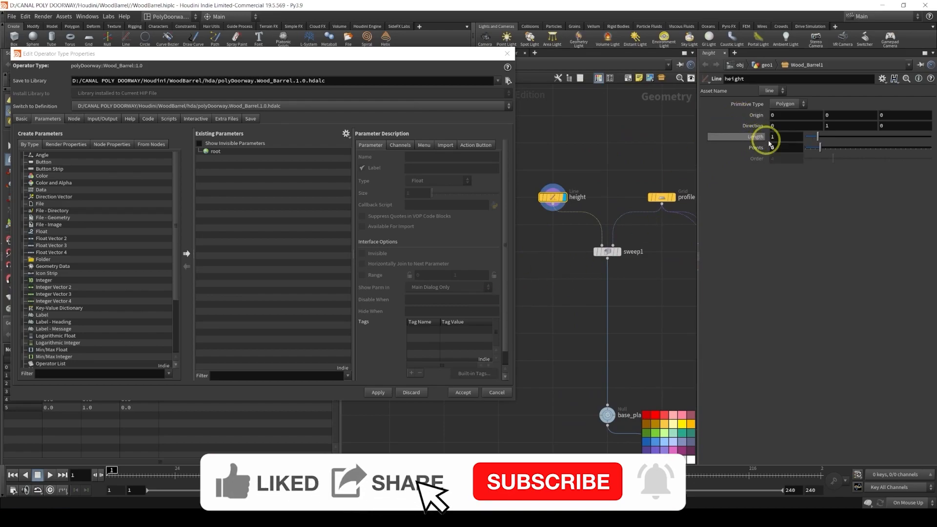
{"action": "left_click_drag", "start_coordinate": [441, 54], "coordinate": [445, 284]}
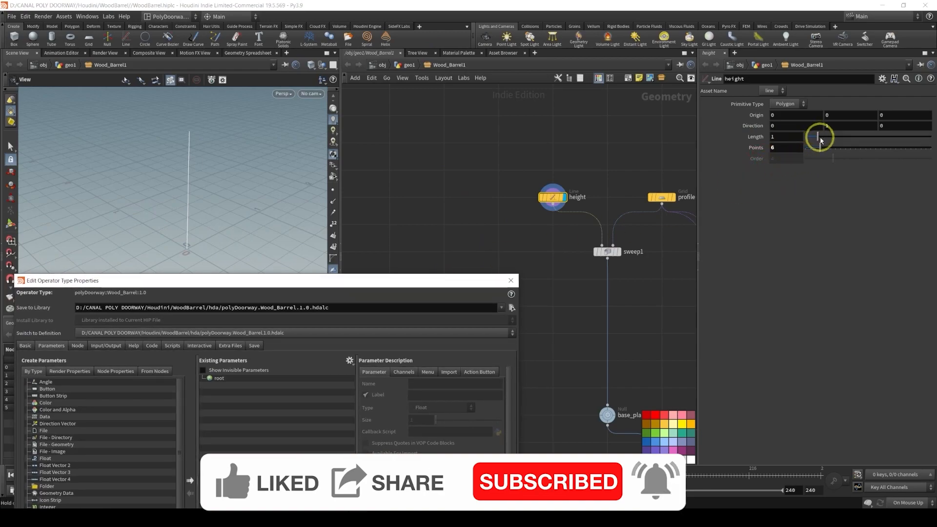
Lengthen the height line to 2.13 and display the OUT_GEO_WOOD_BARREL null
{"action": "left_click_drag", "start_coordinate": [819, 140], "coordinate": [832, 137]}
{"action": "scroll", "coordinate": [189, 196], "scroll_direction": "down", "scroll_amount": 3}
{"action": "scroll", "coordinate": [570, 224], "scroll_direction": "down", "scroll_amount": 8}
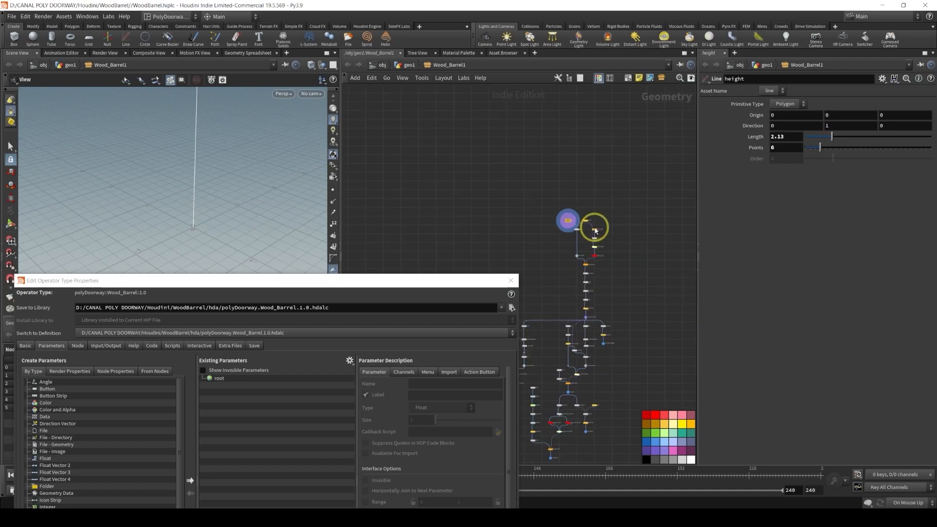
{"action": "middle_click_drag", "start_coordinate": [585, 276], "coordinate": [614, 139]}
{"action": "middle_click_drag", "start_coordinate": [595, 416], "coordinate": [583, 360]}
{"action": "scroll", "coordinate": [596, 340], "scroll_direction": "up", "scroll_amount": 8}
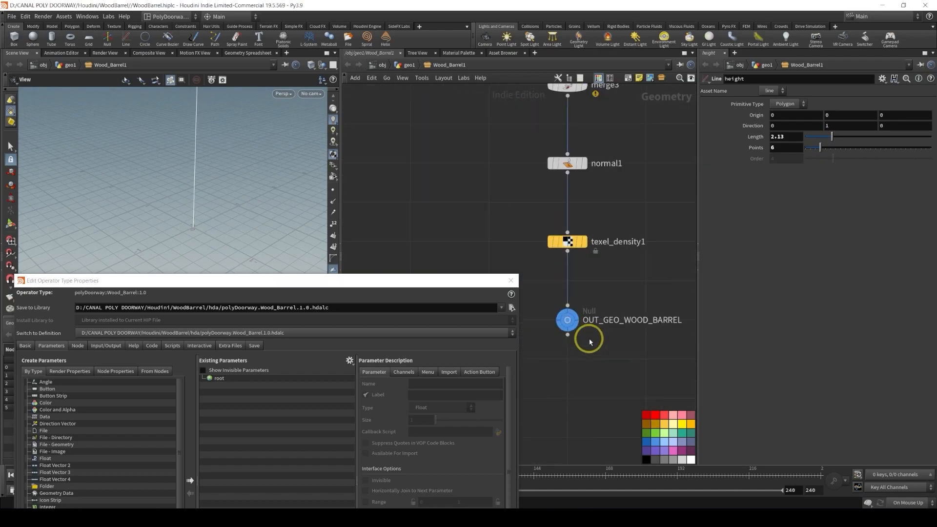
{"action": "scroll", "coordinate": [577, 325], "scroll_direction": "up", "scroll_amount": 2}
{"action": "left_click", "coordinate": [572, 320]}
Try a length of 1.55 on the height line, and set its length back to 1
{"action": "scroll", "coordinate": [483, 239], "scroll_direction": "down", "scroll_amount": 5}
{"action": "left_click_drag", "start_coordinate": [832, 137], "coordinate": [825, 139]}
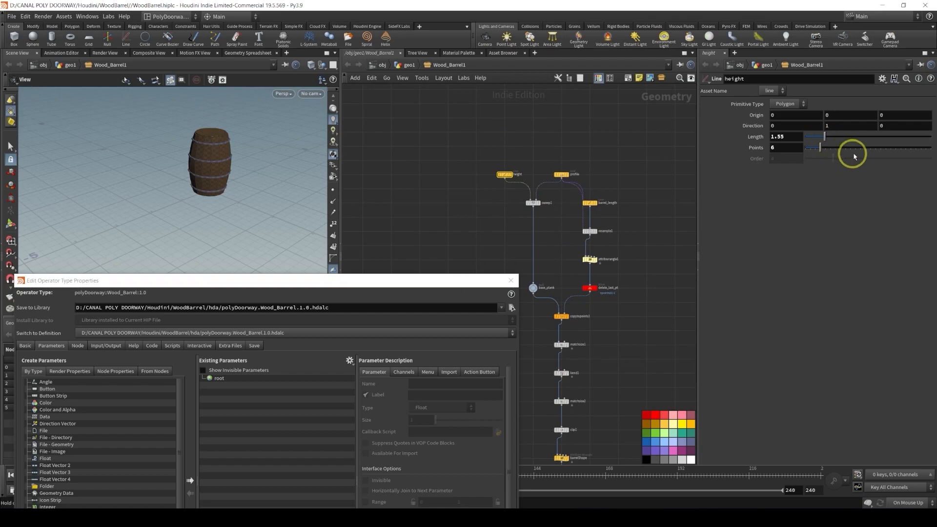
{"action": "left_click", "coordinate": [791, 136]}
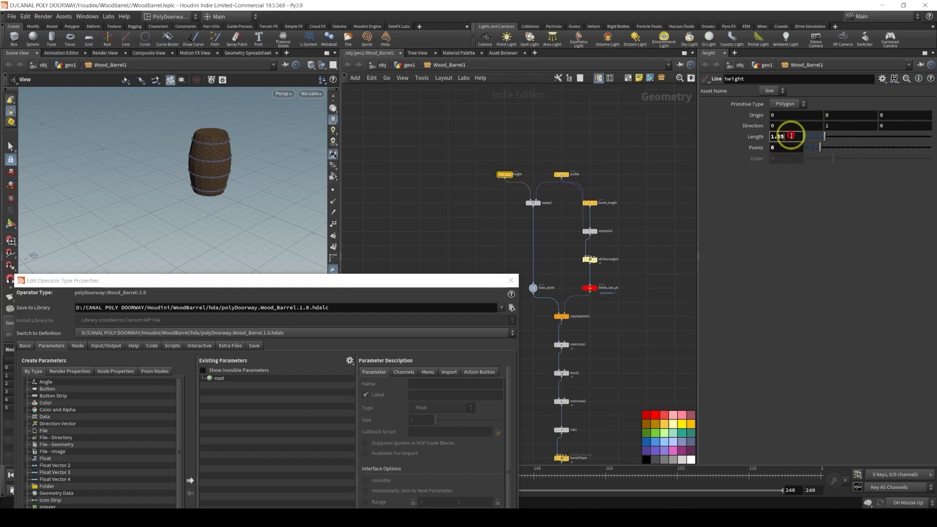
{"action": "type", "text": "1"}
{"action": "key", "text": "Return"}
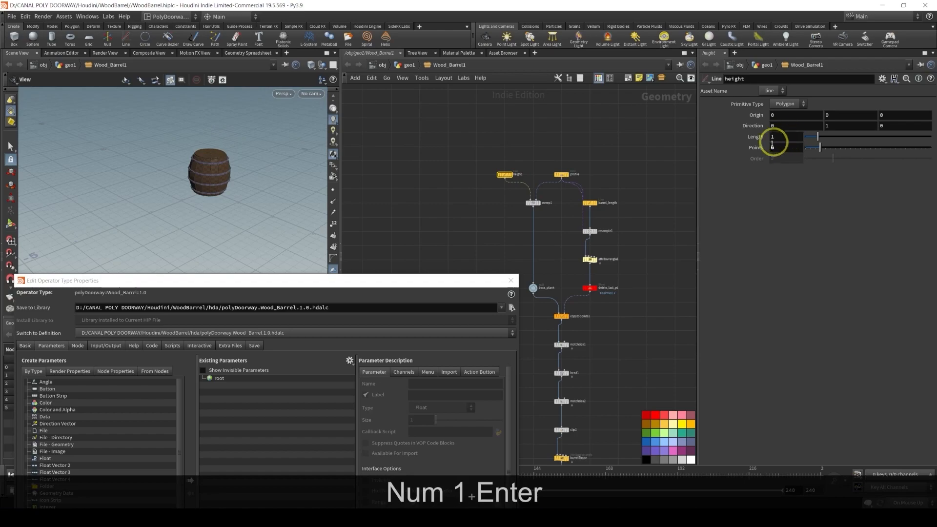
Add the height node's Length parameter under root in the asset's existing parameters
{"action": "left_click_drag", "start_coordinate": [754, 140], "coordinate": [224, 381]}
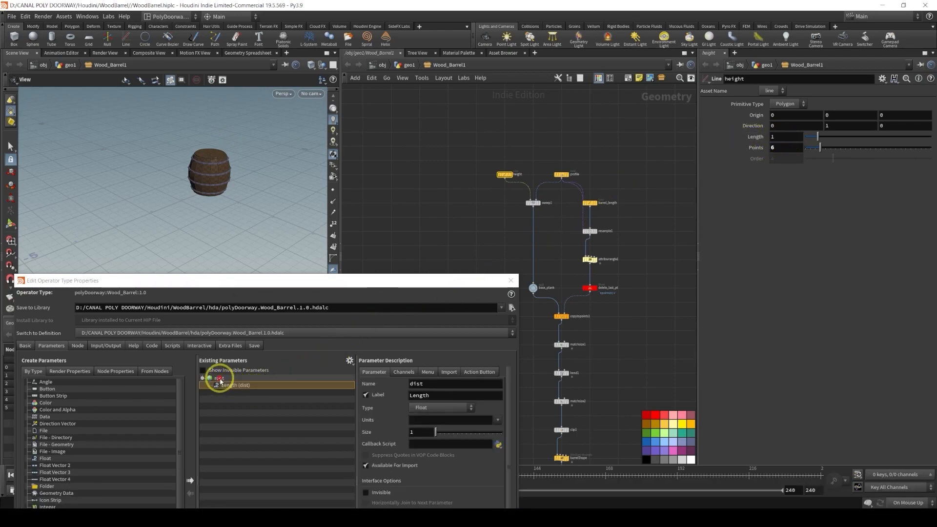
{"action": "left_click_drag", "start_coordinate": [268, 277], "coordinate": [259, 165]}
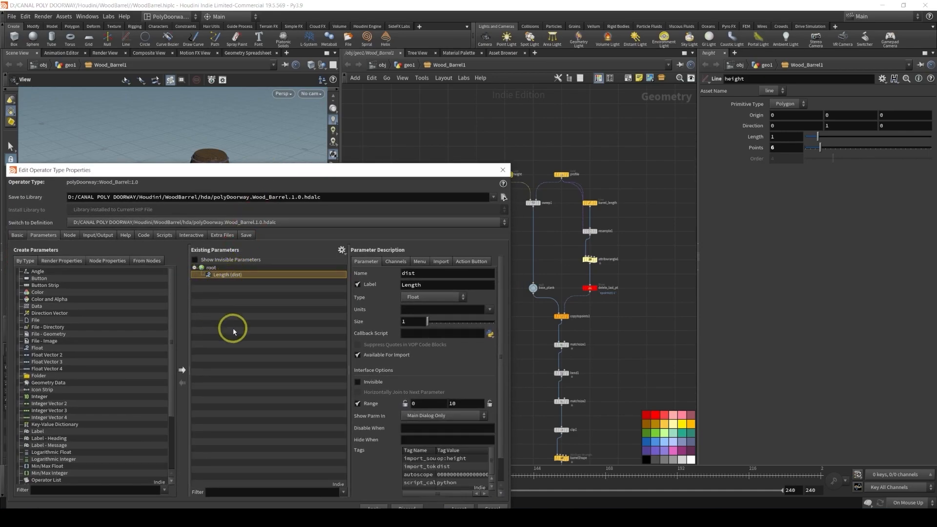
Add a folder labelled General to the asset's parameters and move the Length parameter into it
{"action": "left_click_drag", "start_coordinate": [35, 376], "coordinate": [215, 274]}
{"action": "triple_click", "coordinate": [459, 284]}
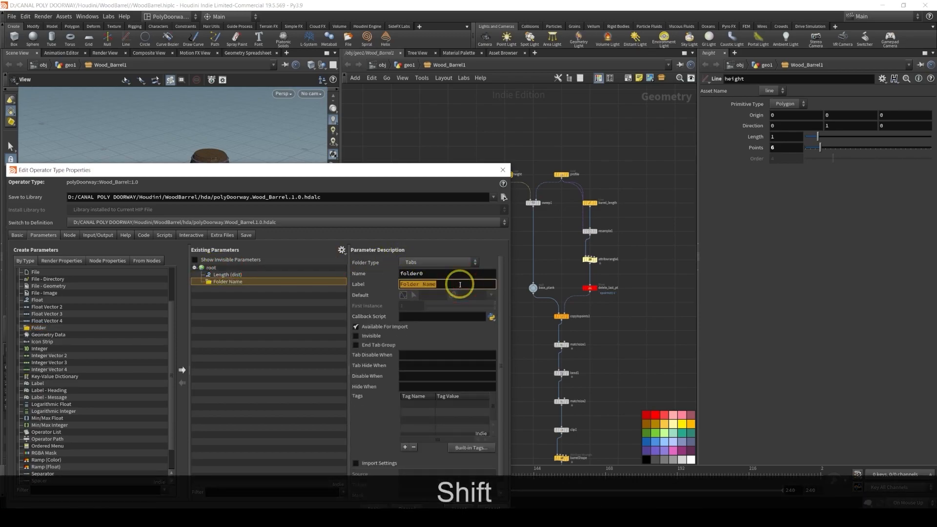
{"action": "type", "text": "Gener"}
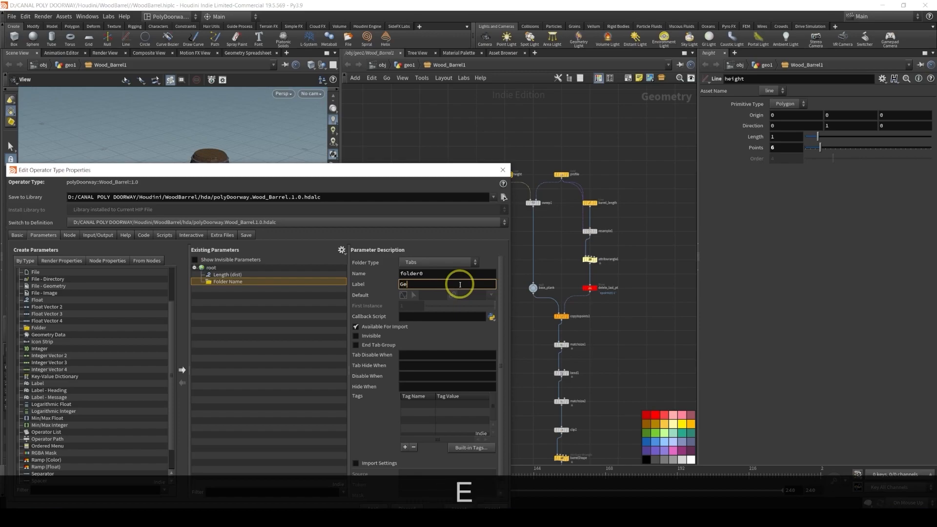
{"action": "key", "text": "BackSpace"}
{"action": "type", "text": "eral"}
{"action": "key", "text": "Return"}
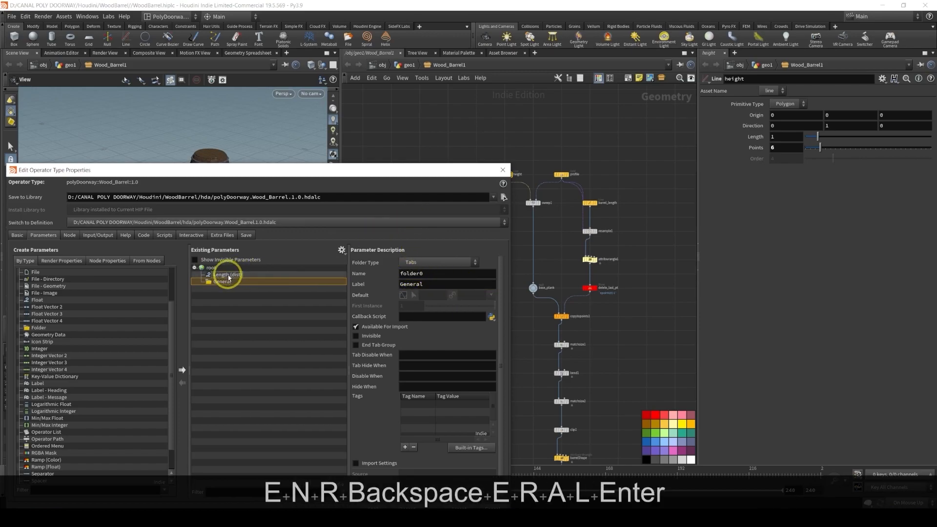
{"action": "left_click_drag", "start_coordinate": [227, 276], "coordinate": [228, 282]}
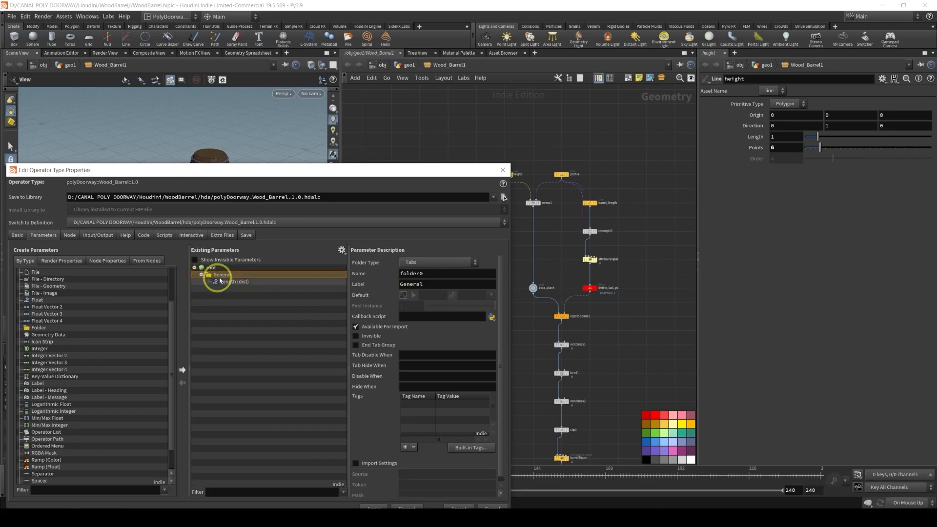
Rename the asset's Length parameter in the General folder to height and label it Height
{"action": "left_click", "coordinate": [227, 282]}
{"action": "double_click", "coordinate": [435, 273]}
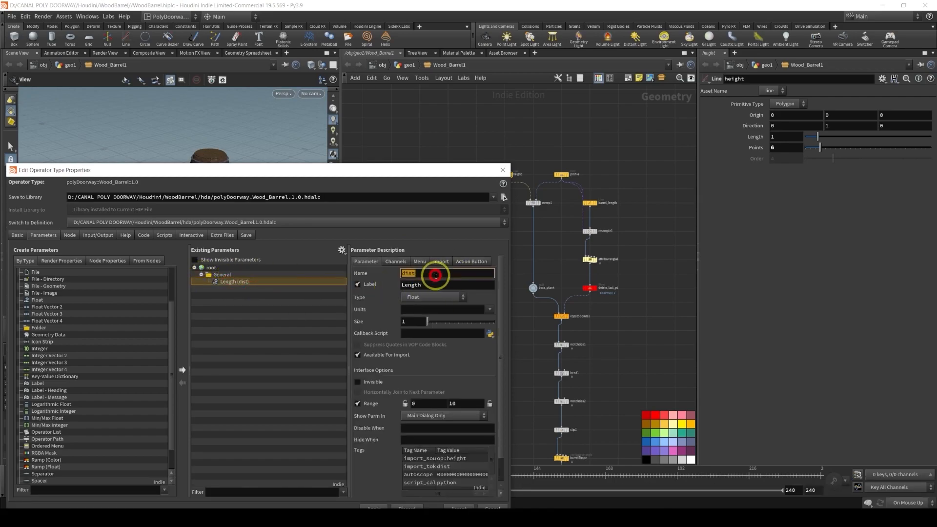
{"action": "type", "text": "height"}
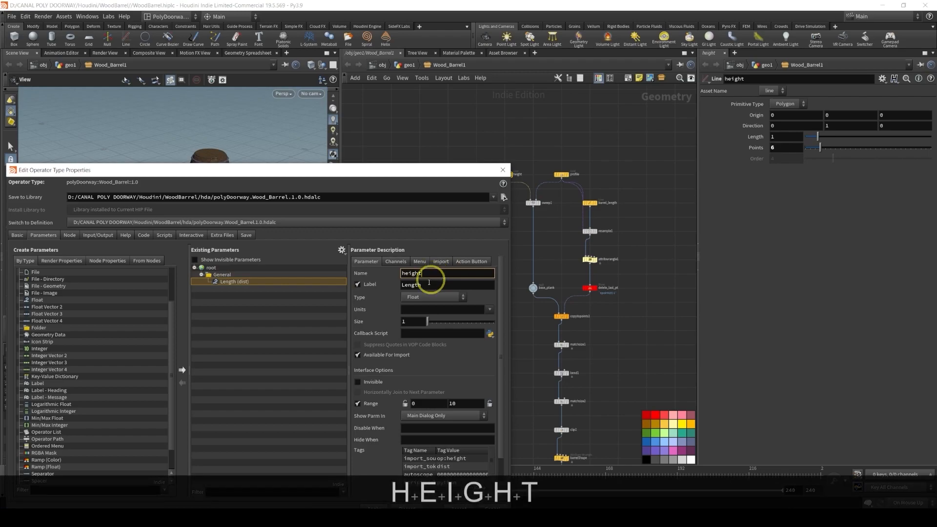
{"action": "type", "text": "Height"}
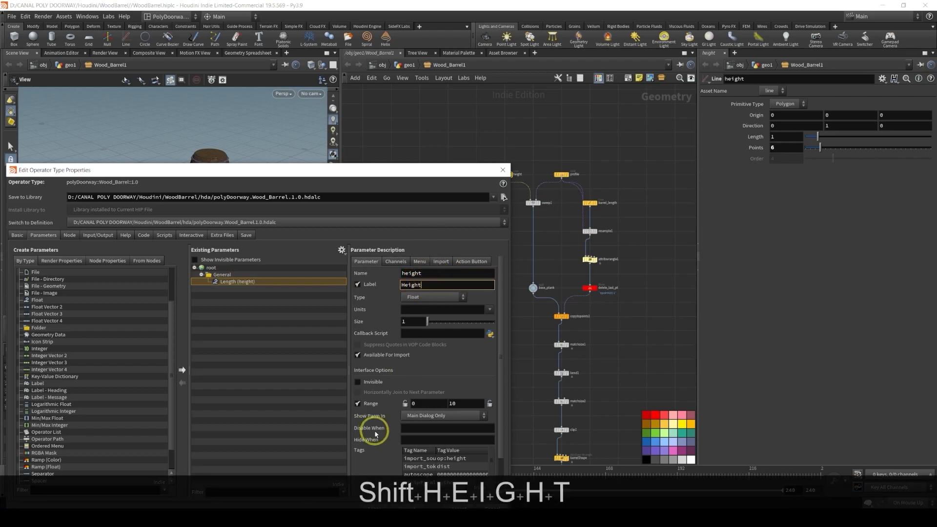
Set the Height parameter's range from 0.1 to 2 and lock both limits
{"action": "left_click", "coordinate": [405, 404]}
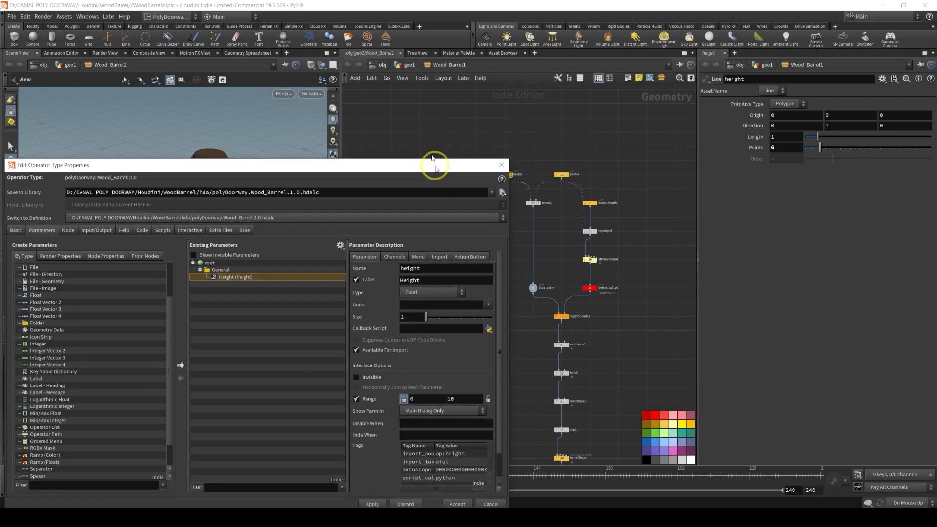
{"action": "left_click_drag", "start_coordinate": [432, 168], "coordinate": [417, 107]}
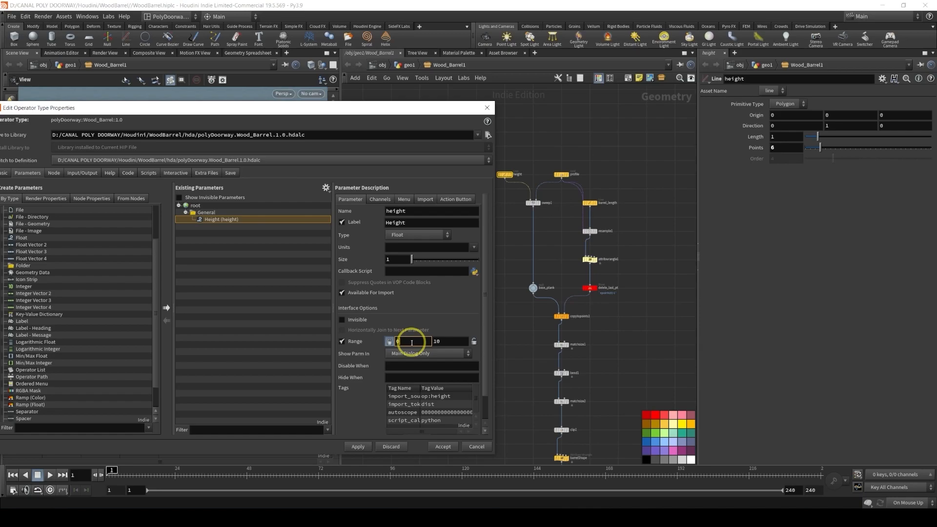
{"action": "type", "text": ".1"}
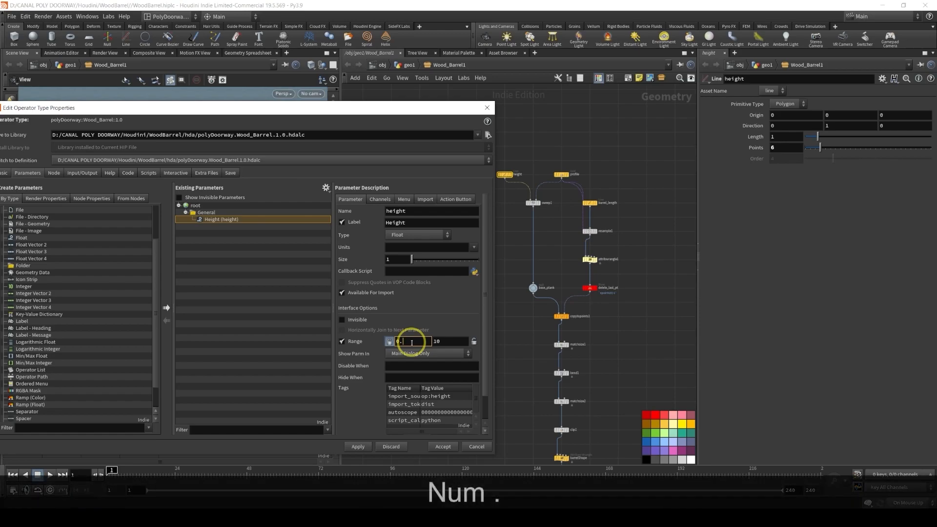
{"action": "left_click", "coordinate": [473, 341]}
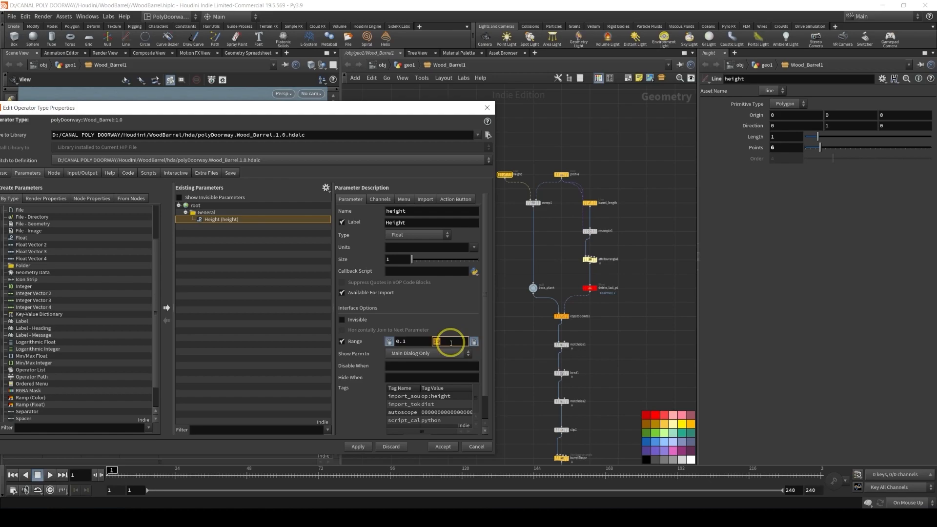
{"action": "type", "text": "2"}
{"action": "key", "text": "KP_Enter"}
Add the height line's Points parameter below Height in the General folder, named heightRes and labelled Height Resolution
{"action": "key", "text": "alt"}
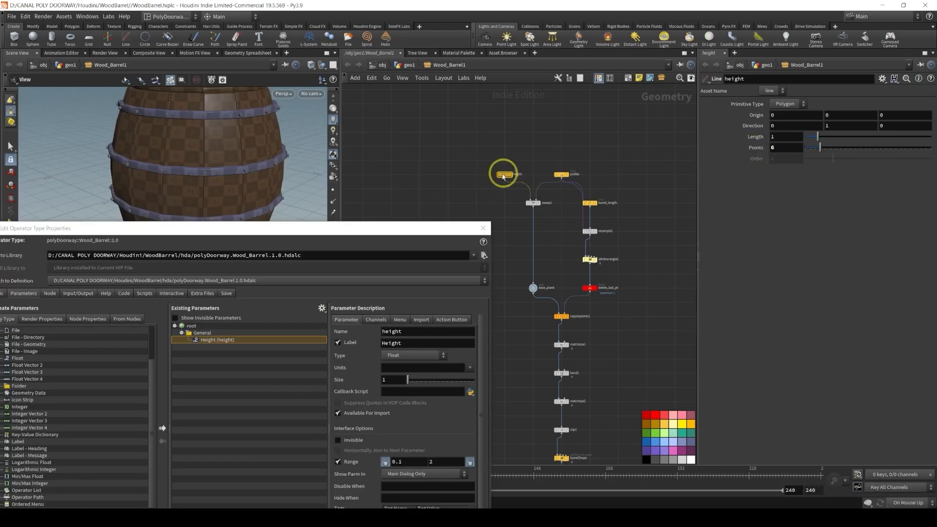
{"action": "scroll", "coordinate": [504, 175], "scroll_direction": "up", "scroll_amount": 5}
{"action": "scroll", "coordinate": [557, 176], "scroll_direction": "down", "scroll_amount": 2}
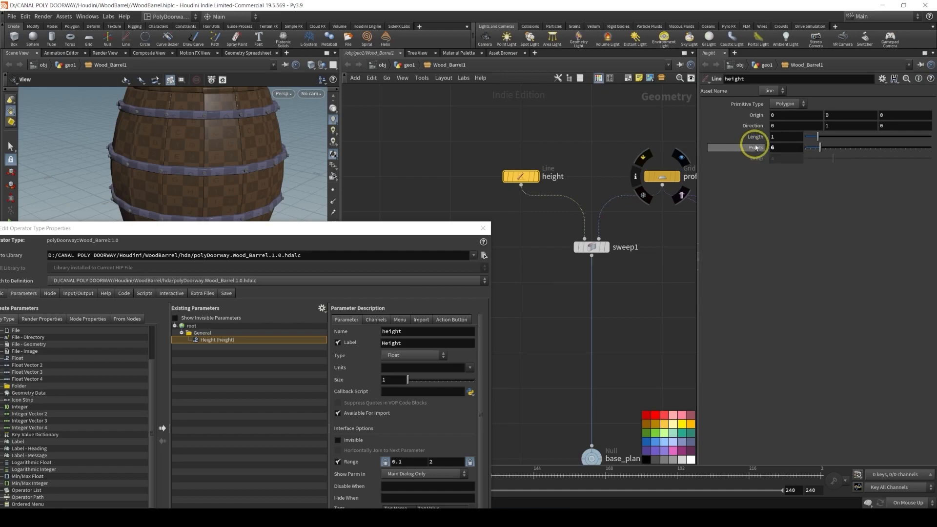
{"action": "left_click_drag", "start_coordinate": [755, 148], "coordinate": [207, 335]}
{"action": "left_click", "coordinate": [427, 335]}
{"action": "type", "text": "heightRes"}
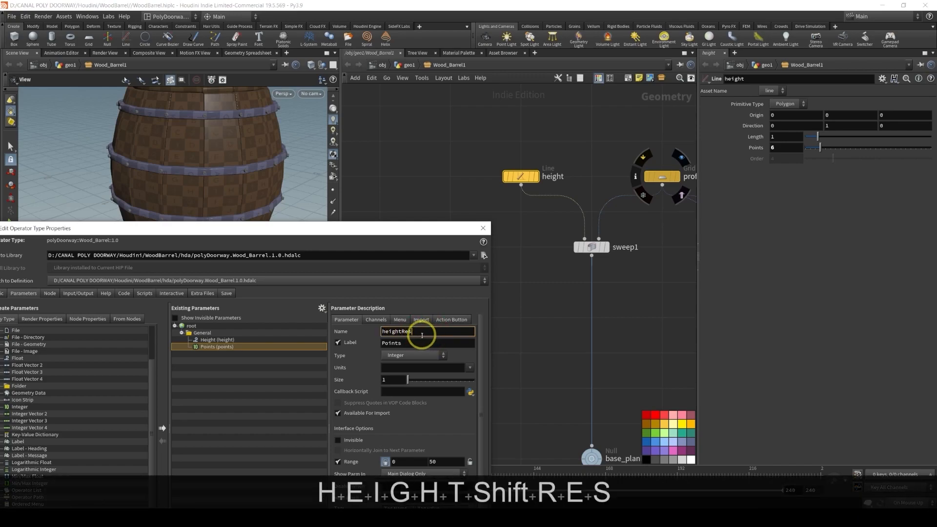
{"action": "left_click", "coordinate": [417, 342]}
{"action": "type", "text": "H"}
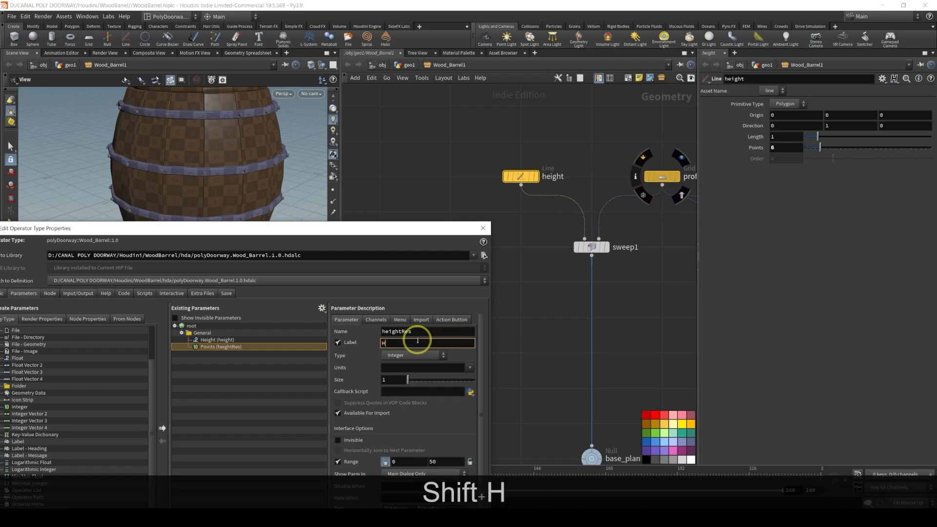
{"action": "type", "text": "eight Res"}
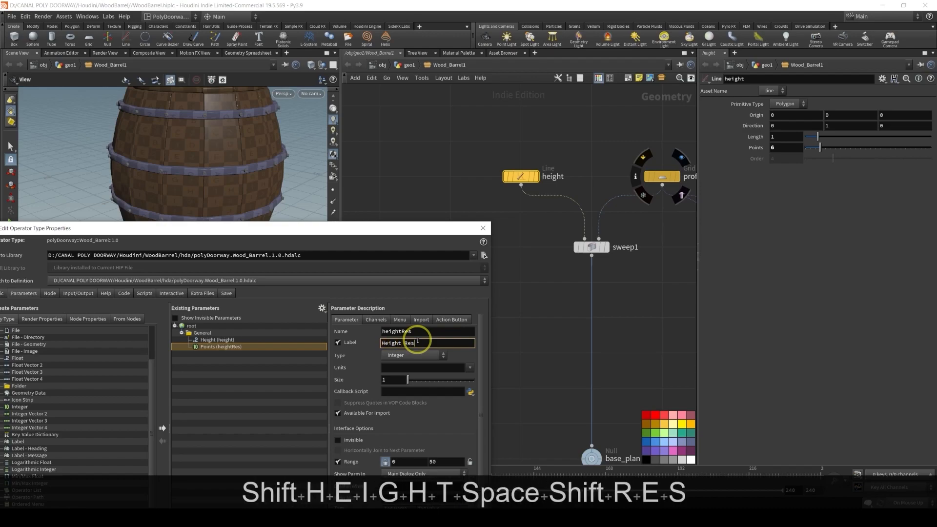
{"action": "type", "text": "olution"}
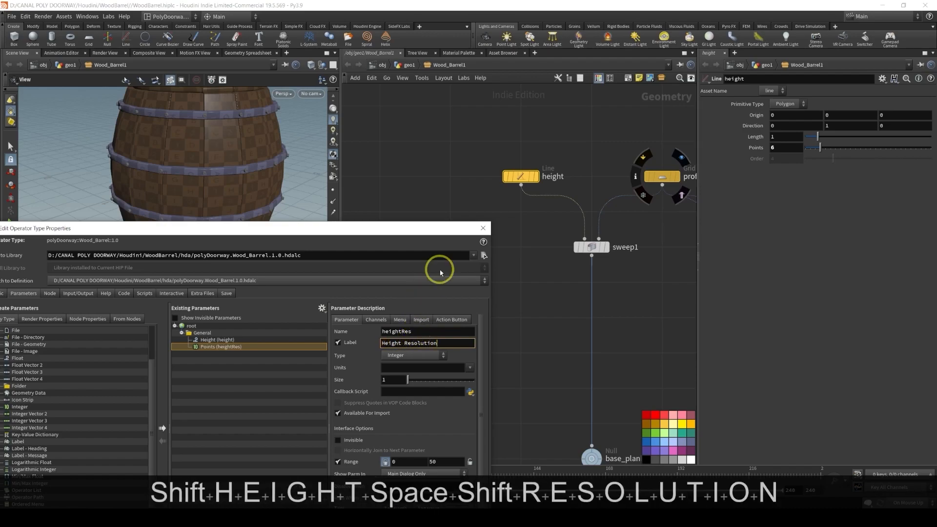
Set the Height Resolution range from 2 to 20 with the lower limit locked, and apply the asset changes
{"action": "left_click_drag", "start_coordinate": [424, 237], "coordinate": [405, 143]}
{"action": "left_click", "coordinate": [390, 368]}
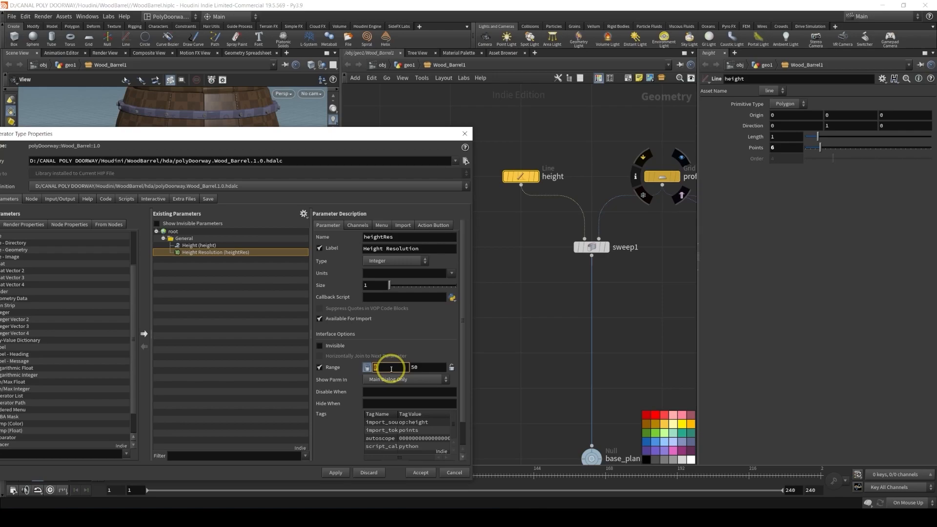
{"action": "type", "text": "2"}
{"action": "key", "text": "Return"}
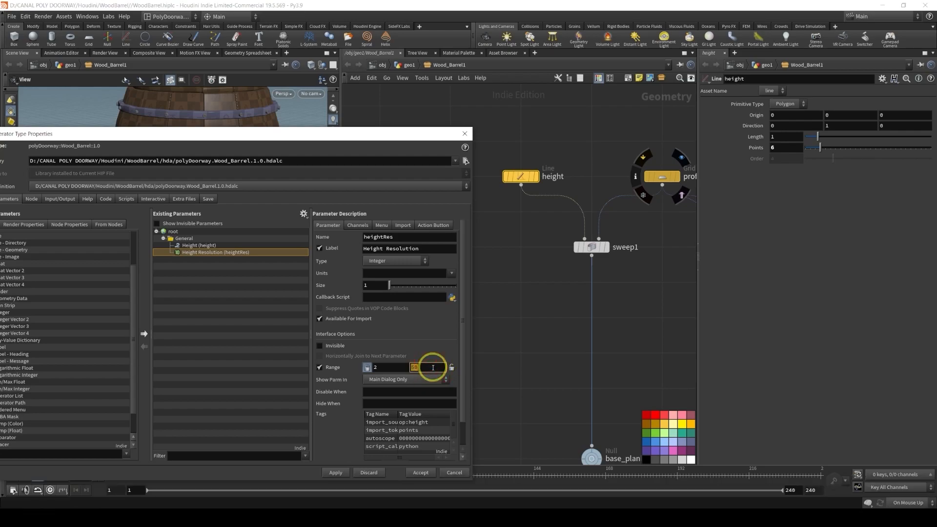
{"action": "type", "text": "20"}
{"action": "key", "text": "Return"}
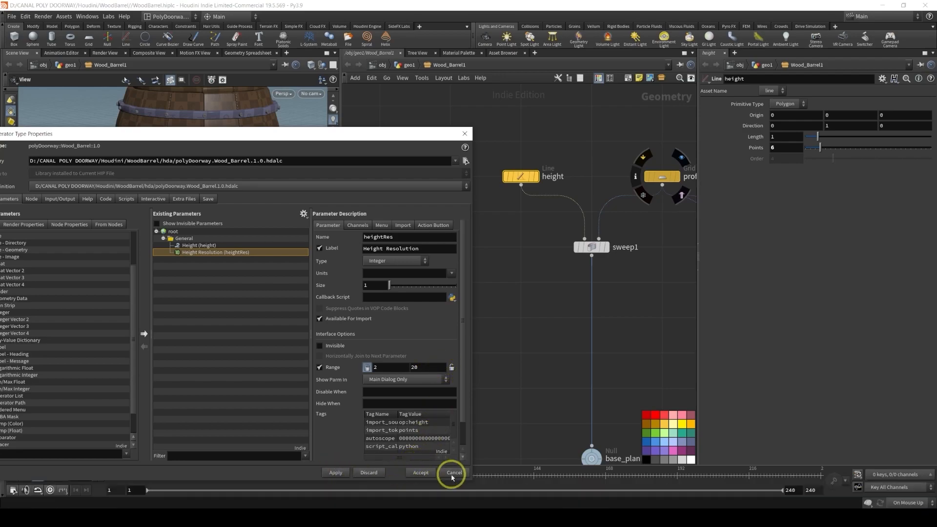
{"action": "left_click", "coordinate": [354, 471]}
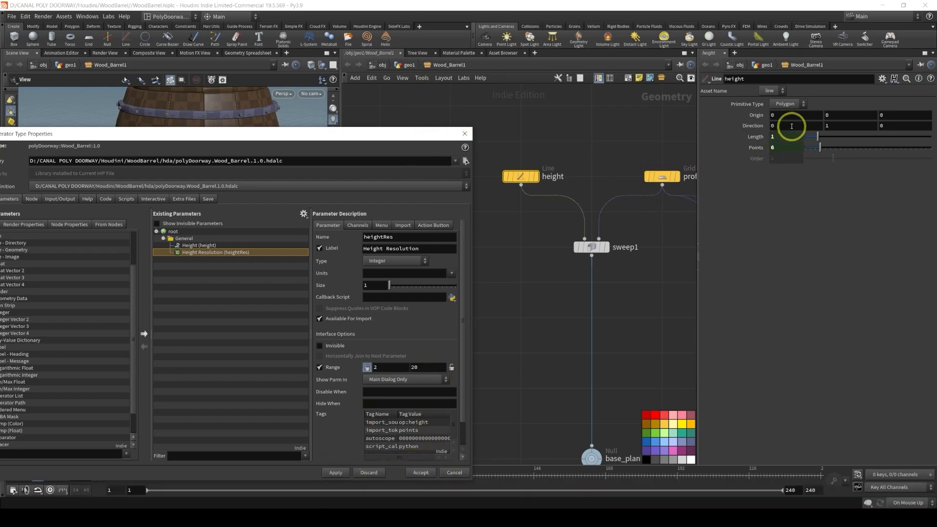
Add a separator below Height Resolution in the General folder and a new float parameter under root
{"action": "middle_click_drag", "start_coordinate": [638, 138], "coordinate": [587, 176]}
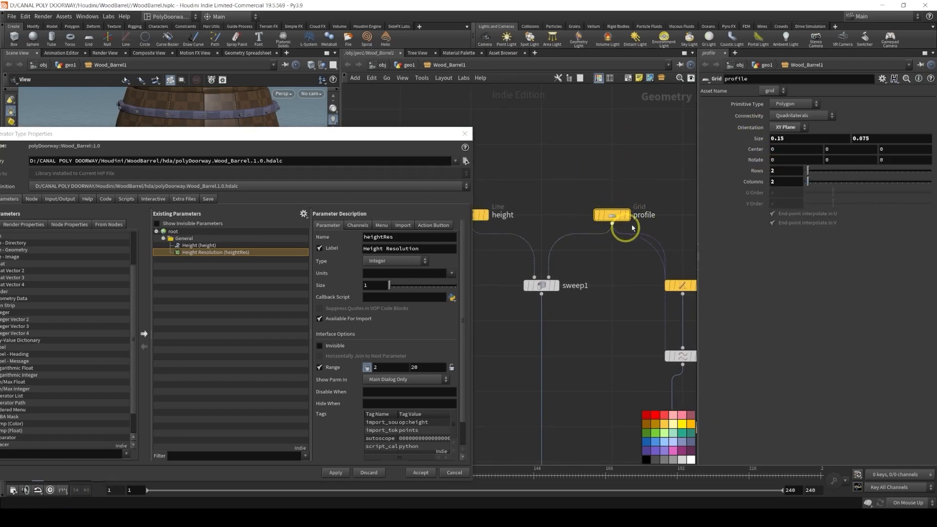
{"action": "left_click_drag", "start_coordinate": [385, 133], "coordinate": [341, 188]}
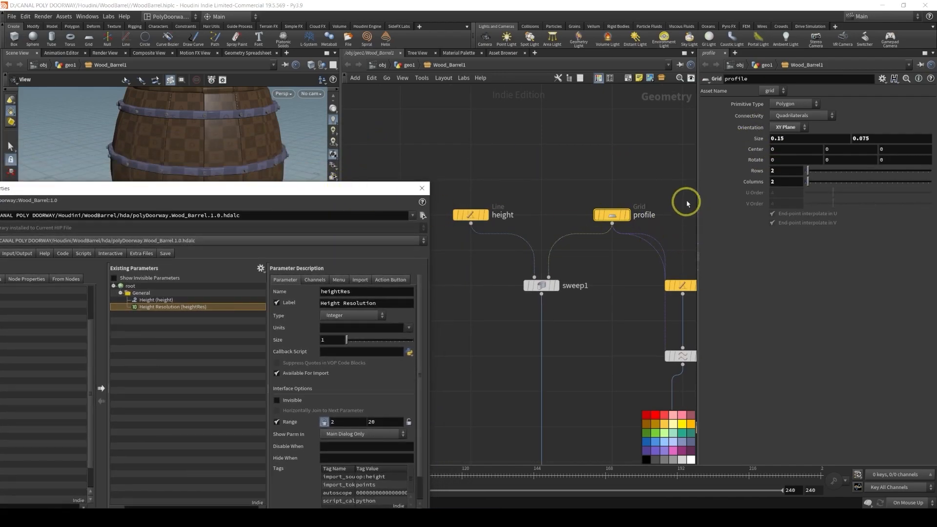
{"action": "mouse_move", "coordinate": [607, 213]}
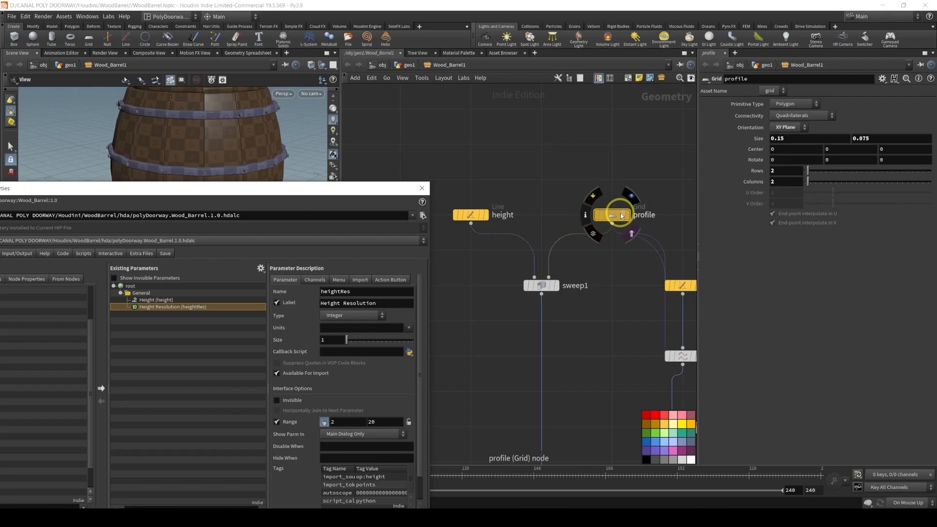
{"action": "left_click_drag", "start_coordinate": [185, 193], "coordinate": [304, 109]}
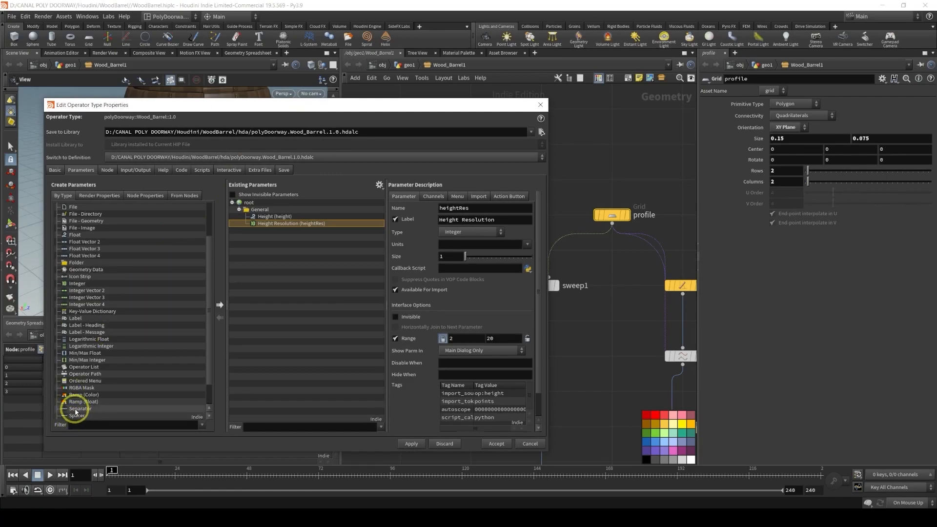
{"action": "left_click", "coordinate": [215, 315]}
{"action": "left_click", "coordinate": [246, 209]}
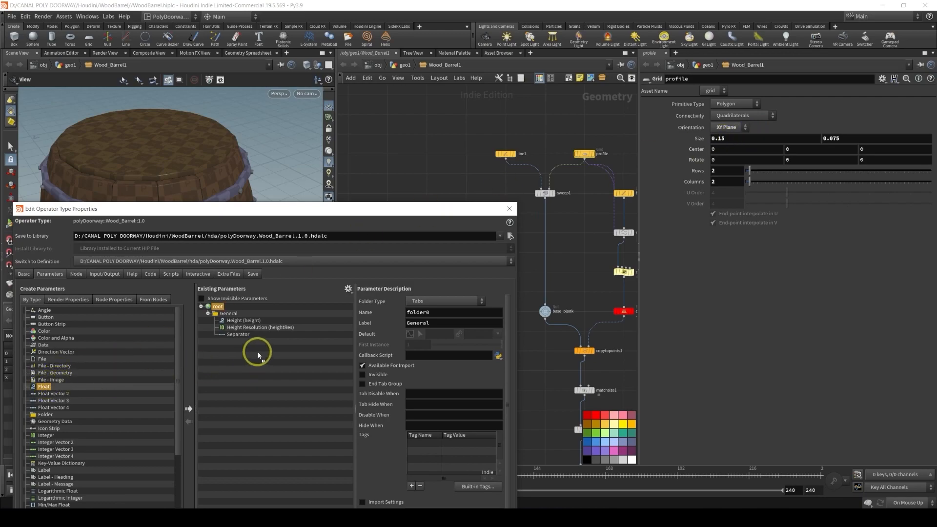
{"action": "left_click_drag", "start_coordinate": [43, 386], "coordinate": [259, 355]}
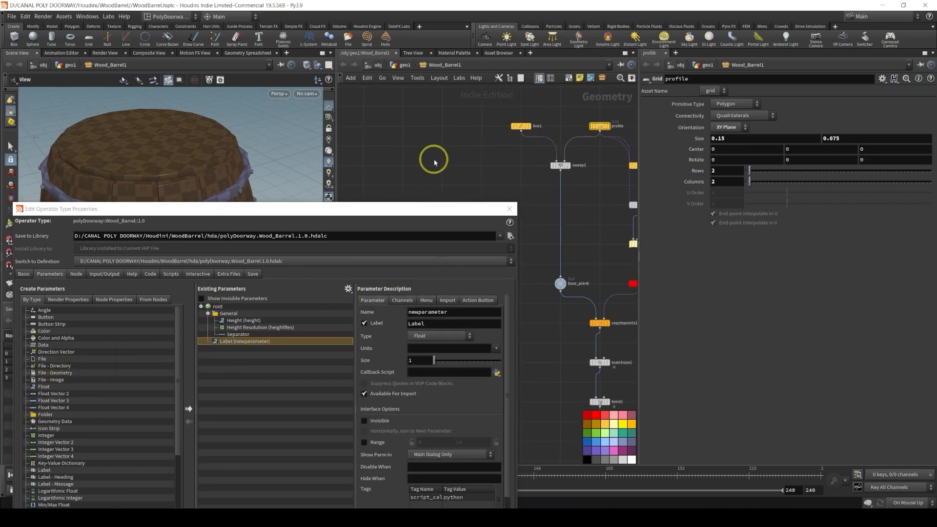
{"action": "left_click_drag", "start_coordinate": [434, 207], "coordinate": [415, 251]}
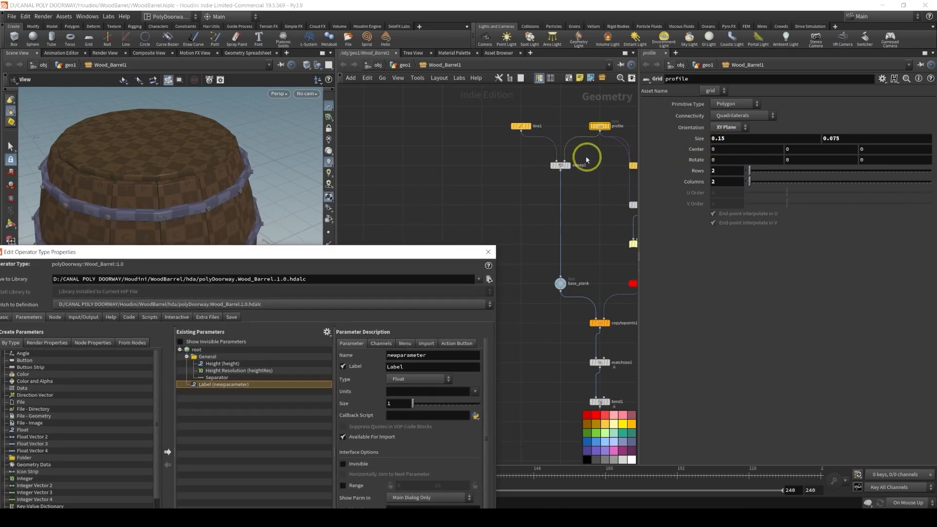
Display sweep1 and try the profile grid's first size value at 0.75 and its second at 0.775, undoing each change
{"action": "left_click", "coordinate": [566, 165]}
{"action": "left_click_drag", "start_coordinate": [145, 183], "coordinate": [205, 154], "text": "alt"}
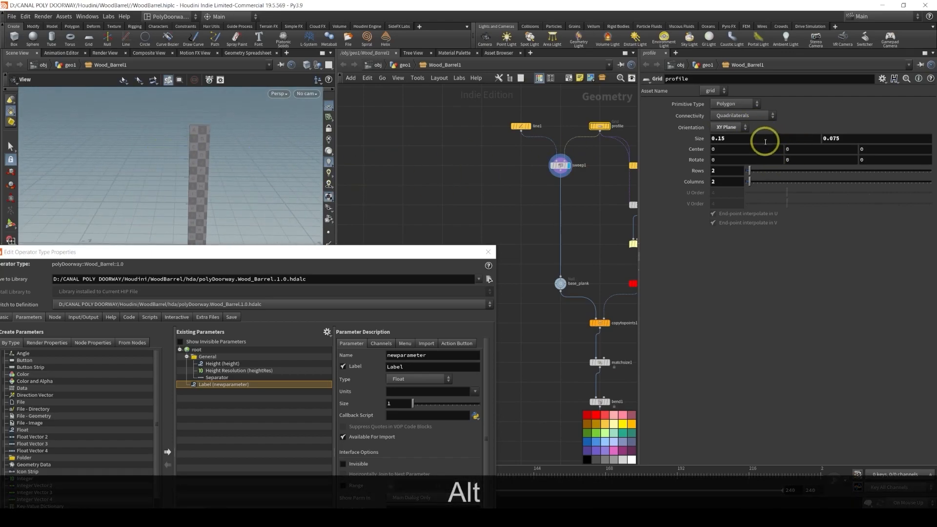
{"action": "middle_click_drag", "start_coordinate": [737, 140], "coordinate": [774, 138]}
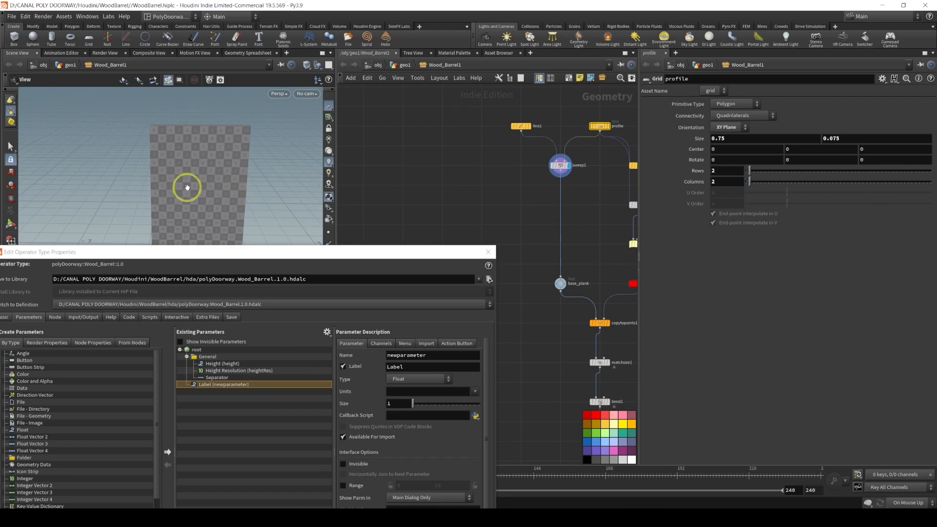
{"action": "key", "text": "ctrl+z"}
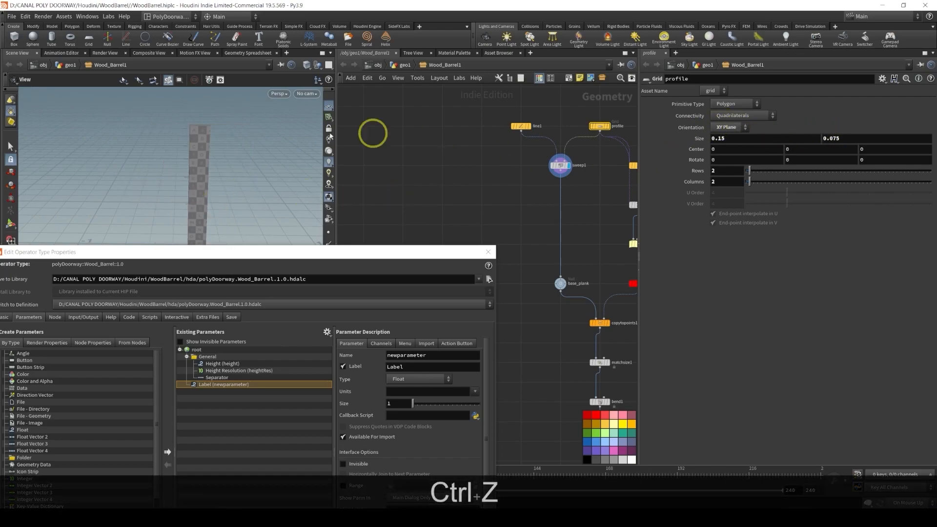
{"action": "left_click_drag", "start_coordinate": [176, 161], "coordinate": [151, 157], "text": "alt"}
{"action": "mouse_move", "coordinate": [844, 142]}
{"action": "middle_mouse_down"}
{"action": "mouse_move", "coordinate": [851, 134]}
{"action": "mouse_move", "coordinate": [849, 141]}
{"action": "middle_mouse_up"}
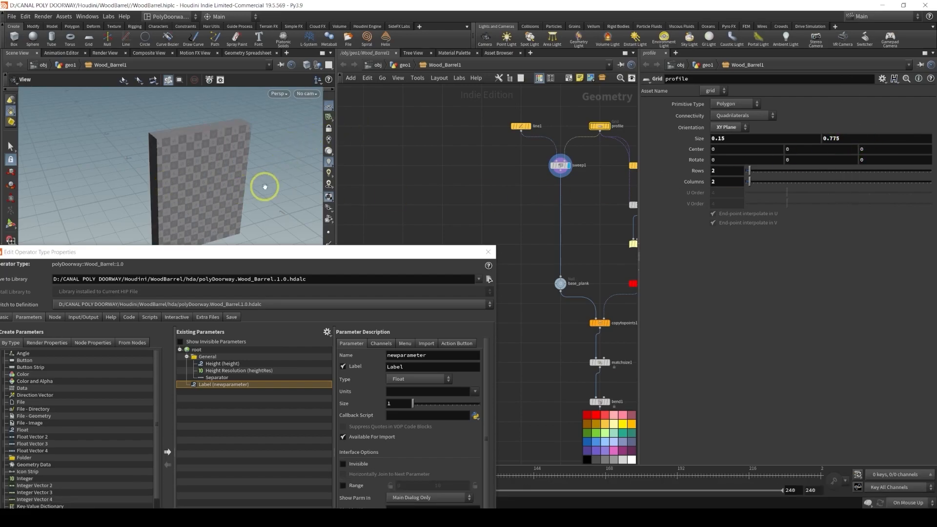
{"action": "key", "text": "ctrl+z"}
Label the new float parameter Width
{"action": "left_click_drag", "start_coordinate": [351, 255], "coordinate": [357, 200]}
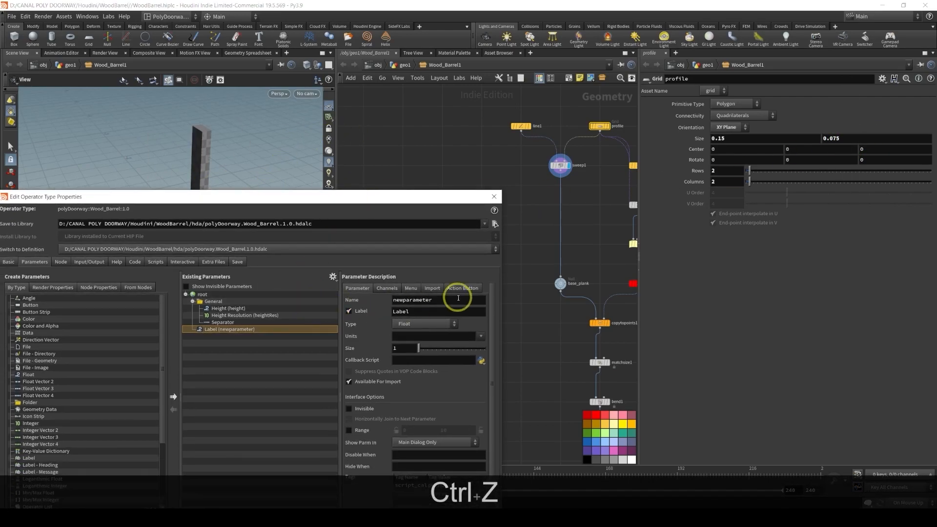
{"action": "double_click", "coordinate": [427, 309]}
{"action": "type", "text": "W"}
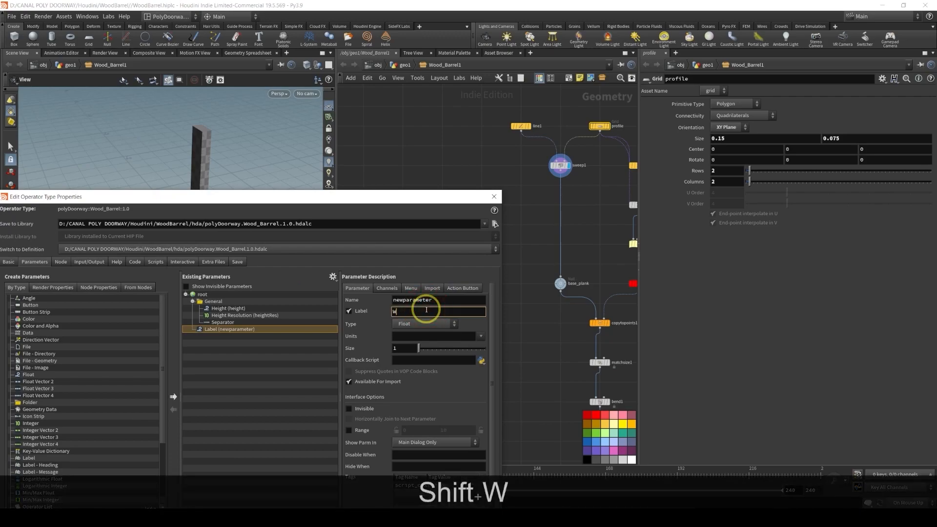
{"action": "type", "text": "idth"}
{"action": "key", "text": "Return"}
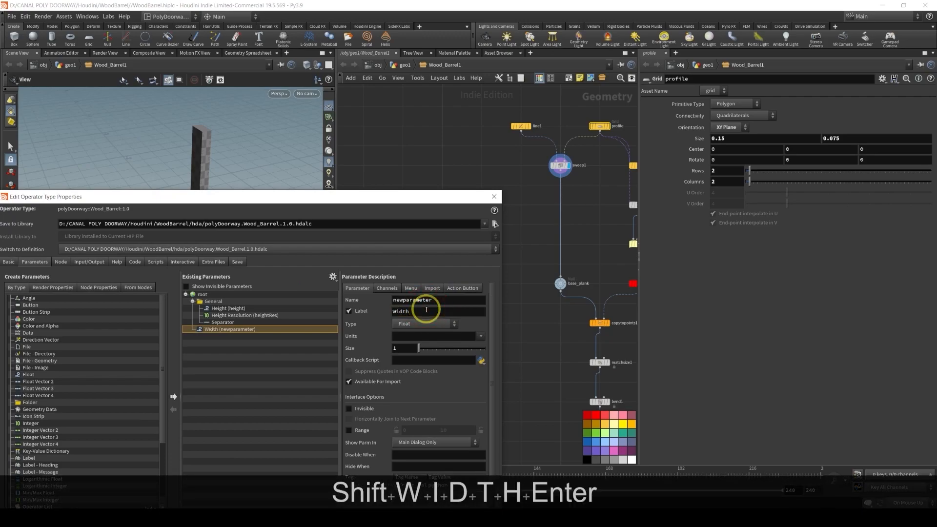
Enable the Width parameter's range and set it from 0.01 to 1 with the lower limit locked
{"action": "left_click_drag", "start_coordinate": [394, 197], "coordinate": [372, 111]}
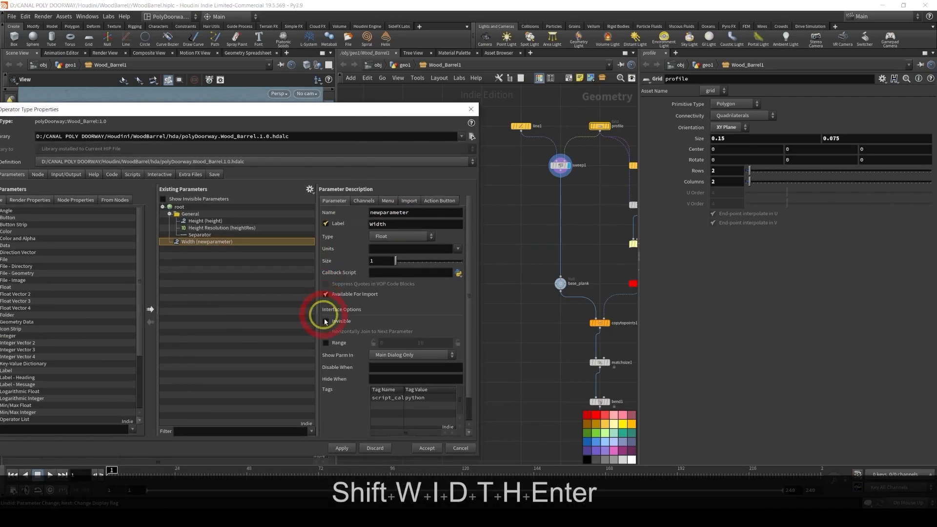
{"action": "left_click", "coordinate": [336, 348]}
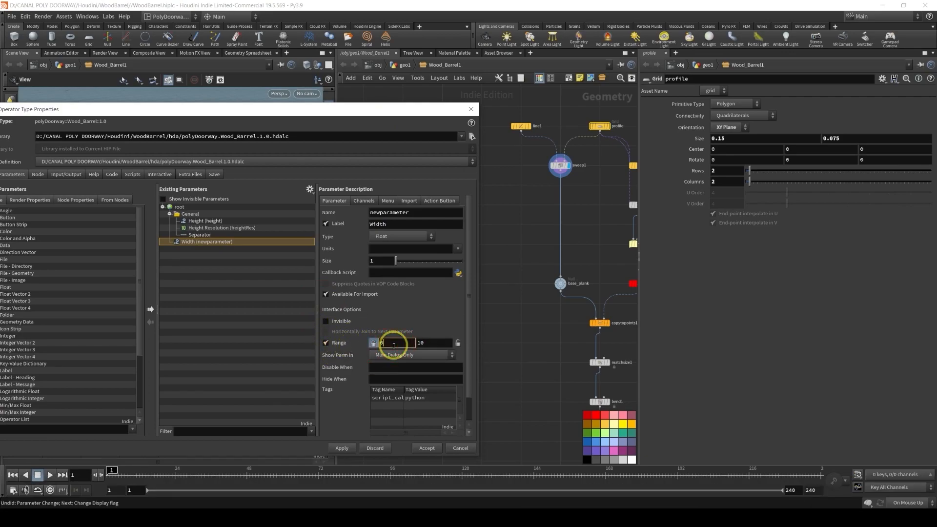
{"action": "type", "text": ".0"}
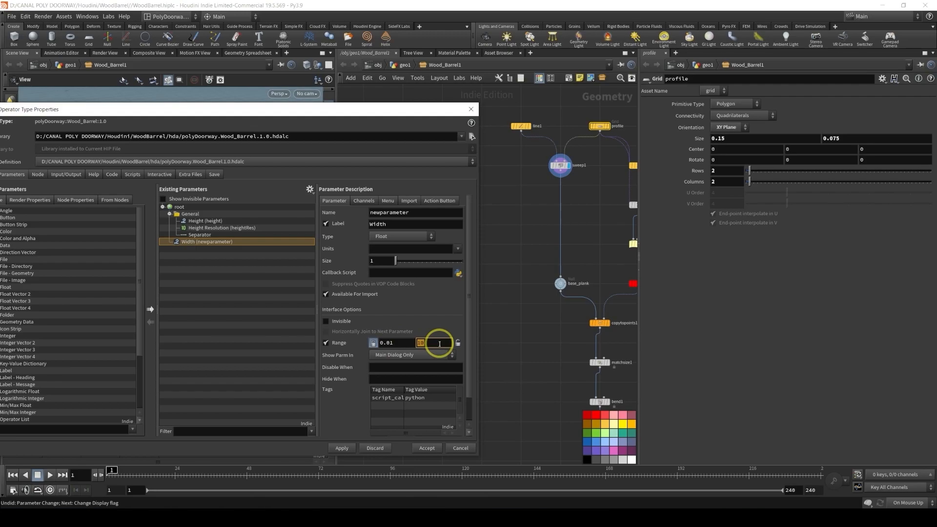
{"action": "type", "text": "1"}
{"action": "key", "text": "Return"}
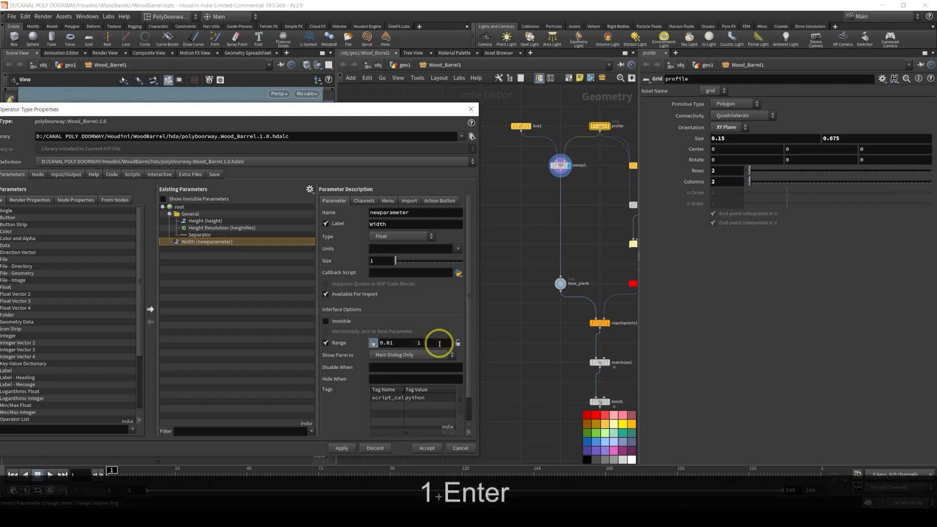
Name the Width parameter plankWidth
{"action": "left_click", "coordinate": [409, 211]}
{"action": "double_click", "coordinate": [409, 212]}
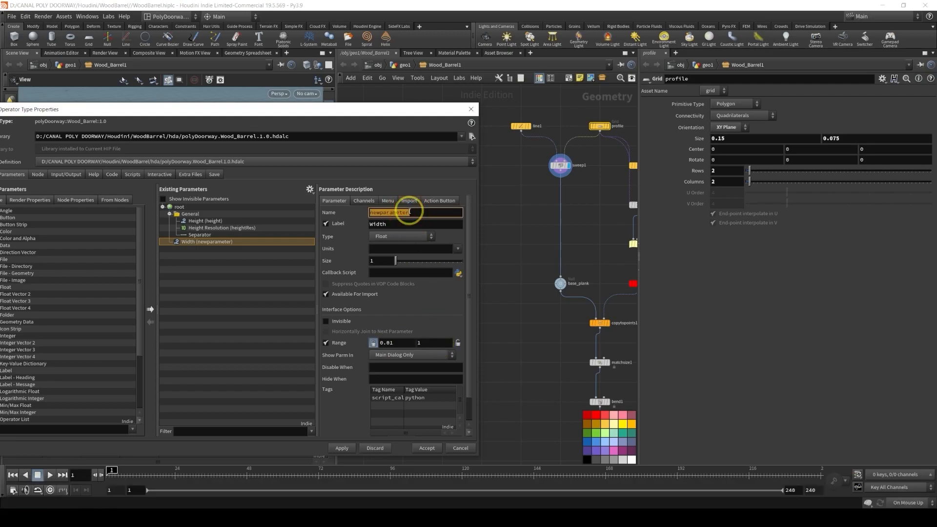
{"action": "type", "text": "plank"}
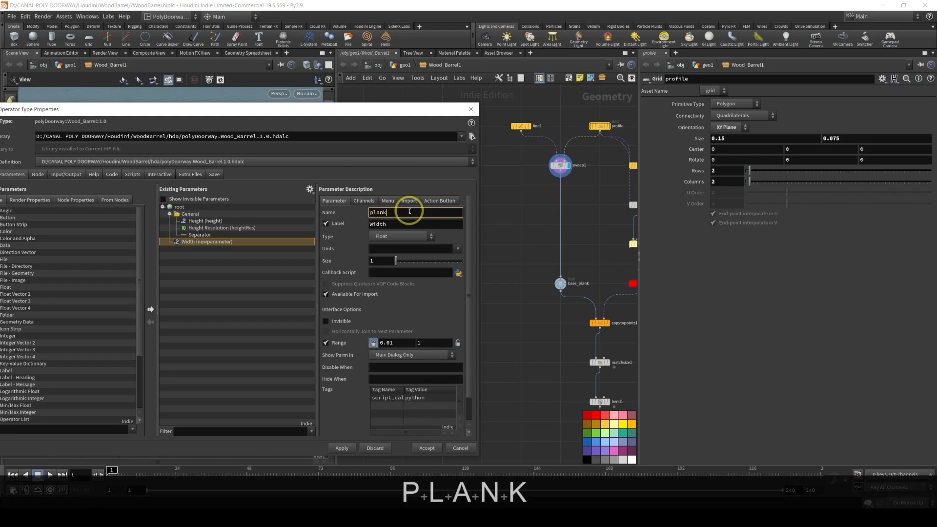
{"action": "type", "text": "Width"}
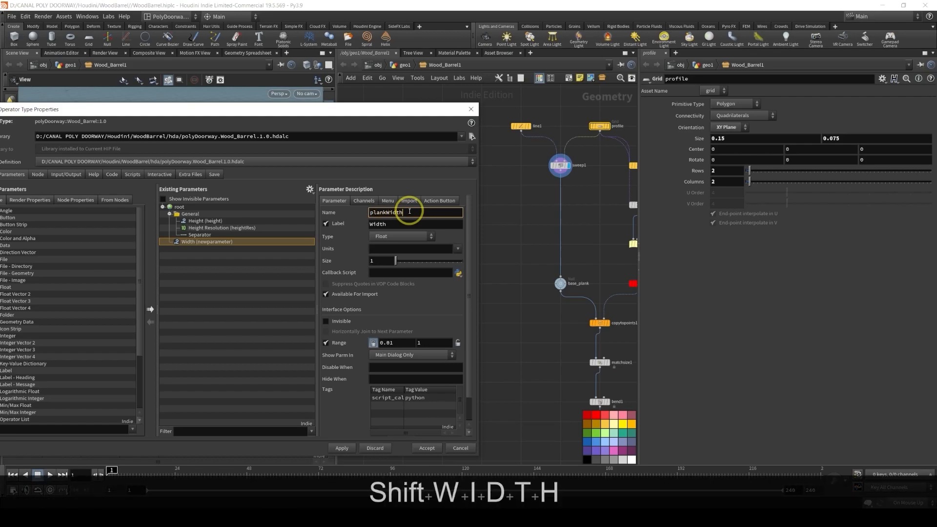
{"action": "key", "text": "Return"}
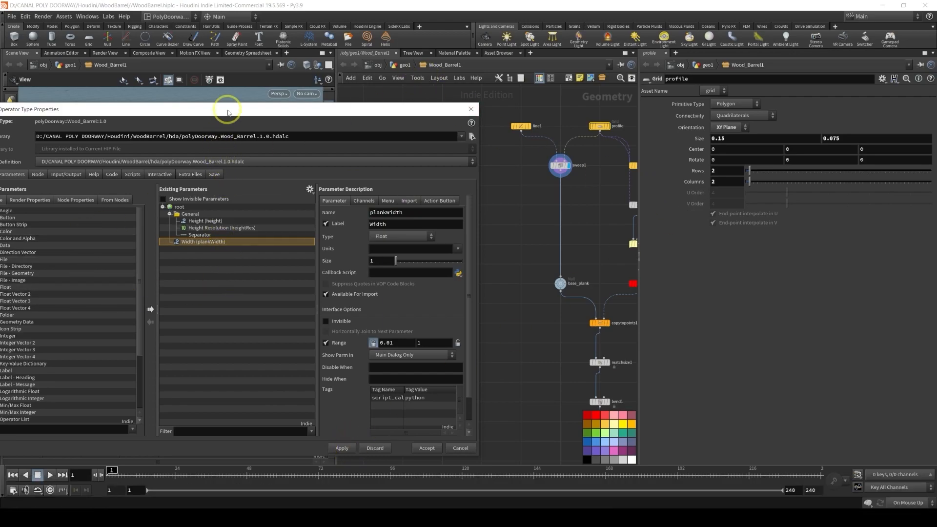
Move the Width parameter into the General folder, below the separator
{"action": "left_click_drag", "start_coordinate": [226, 108], "coordinate": [311, 109]}
{"action": "left_click", "coordinate": [307, 224]}
{"action": "left_click_drag", "start_coordinate": [308, 224], "coordinate": [271, 213]}
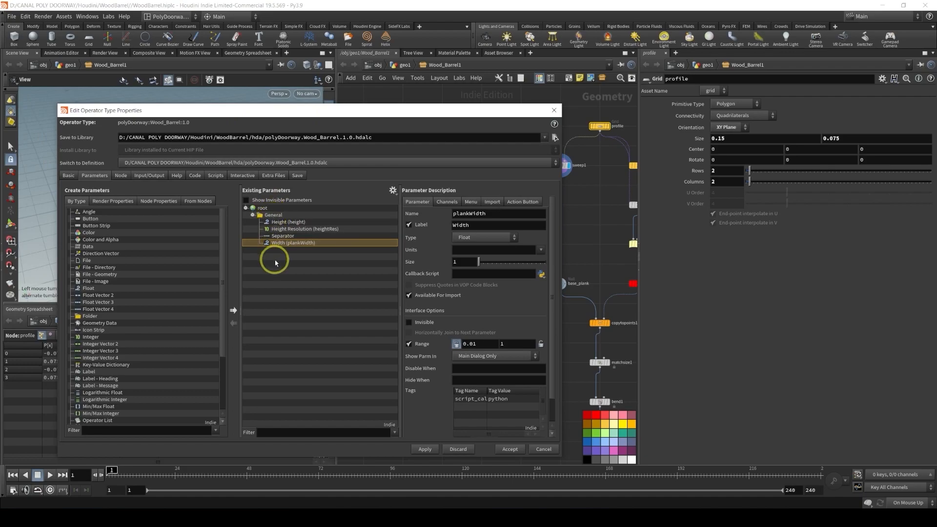
Duplicate the Width parameter in the General folder and label the copy Depth
{"action": "key", "text": "ctrl+d"}
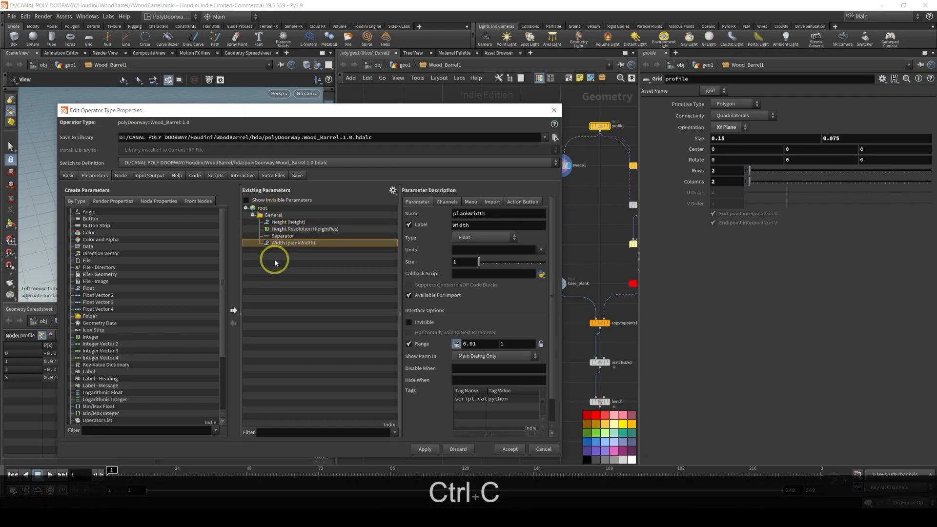
{"action": "key", "text": "ctrl+v"}
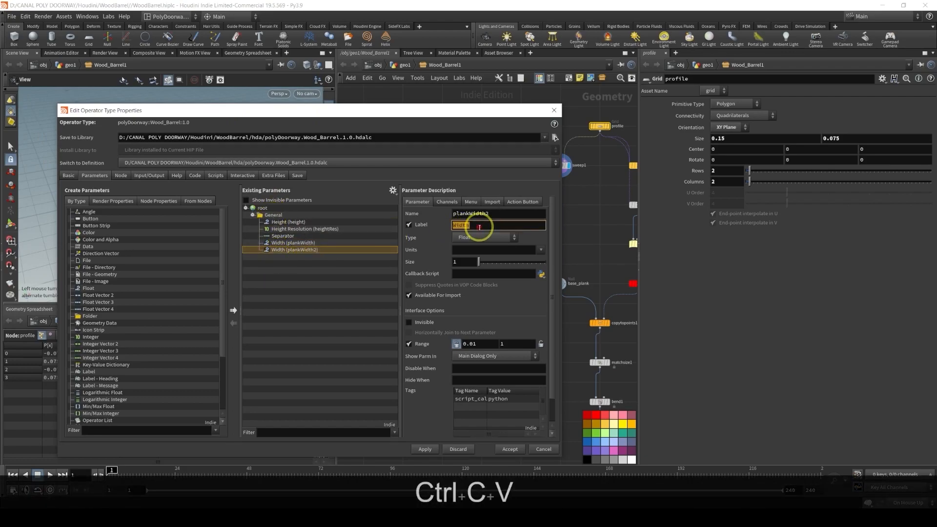
{"action": "type", "text": "De"}
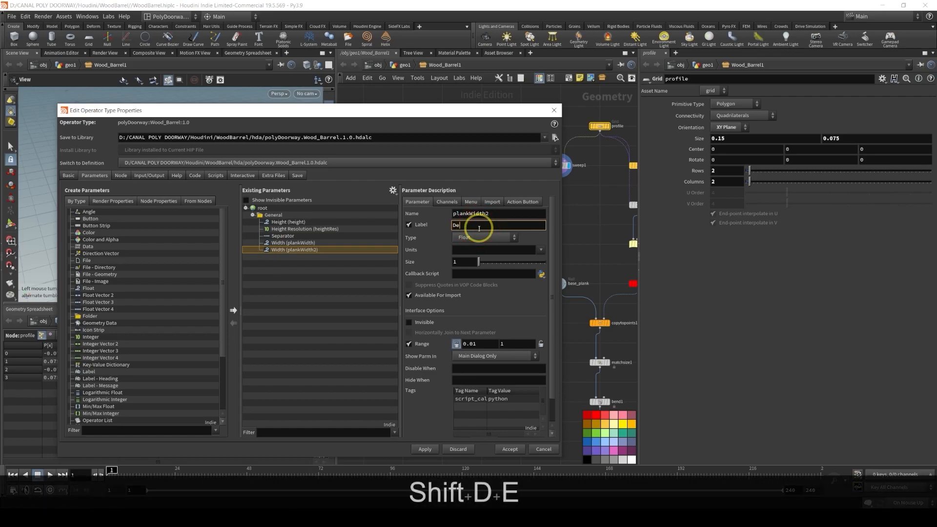
{"action": "type", "text": "pth"}
Name the Depth parameter plankDepth and apply the changes to the asset definition
{"action": "left_click", "coordinate": [502, 211]}
{"action": "key", "text": "BackSpace"}
{"action": "key", "text": "BackSpace"}
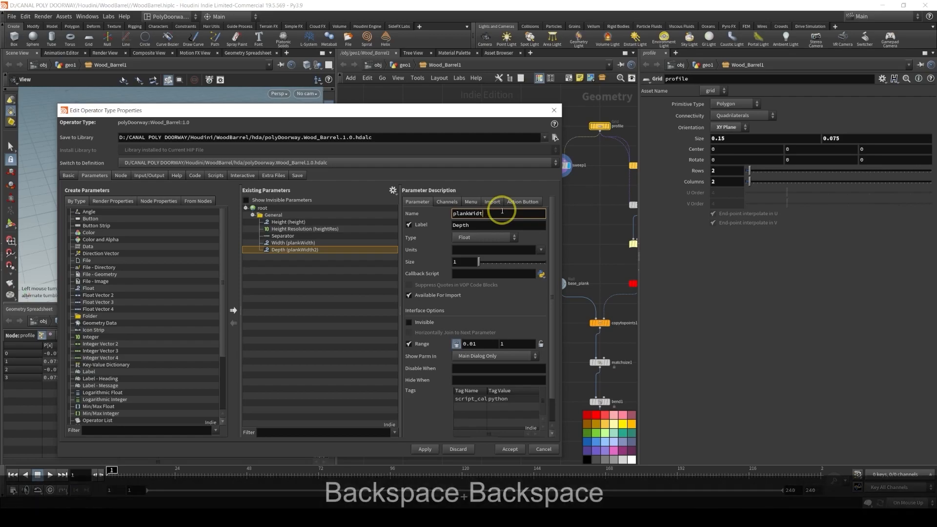
{"action": "left_click", "coordinate": [385, 451]}
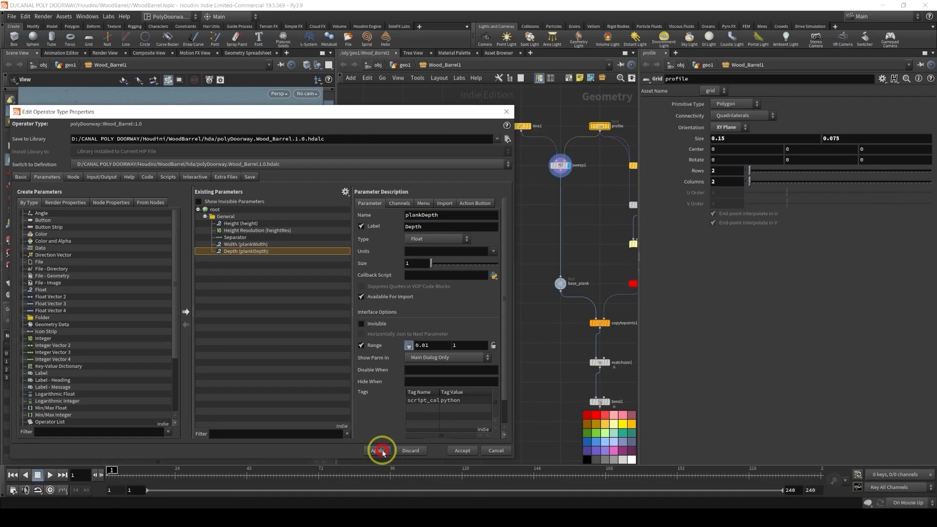
Open the parameters of the Wood_Barrel1 asset in a floating window beside the profile grid's settings
{"action": "left_click_drag", "start_coordinate": [397, 113], "coordinate": [303, 144]}
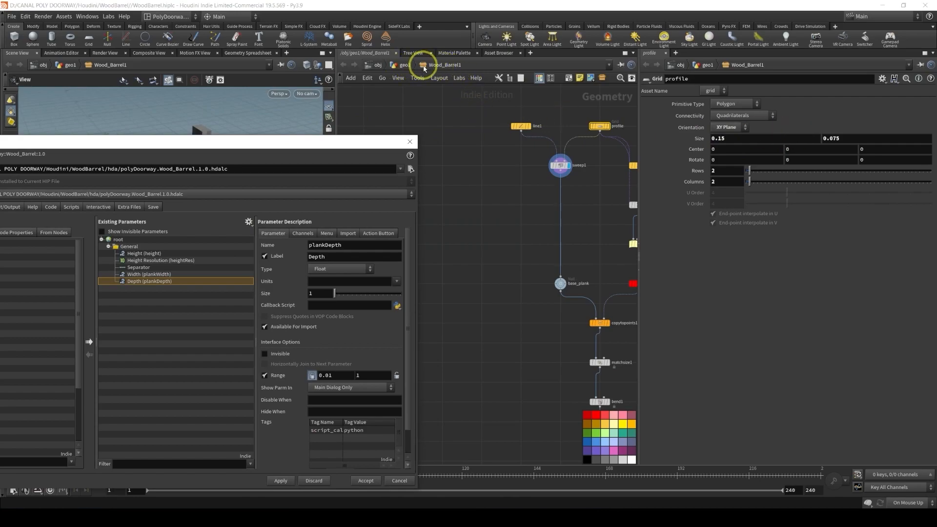
{"action": "right_click", "coordinate": [438, 71]}
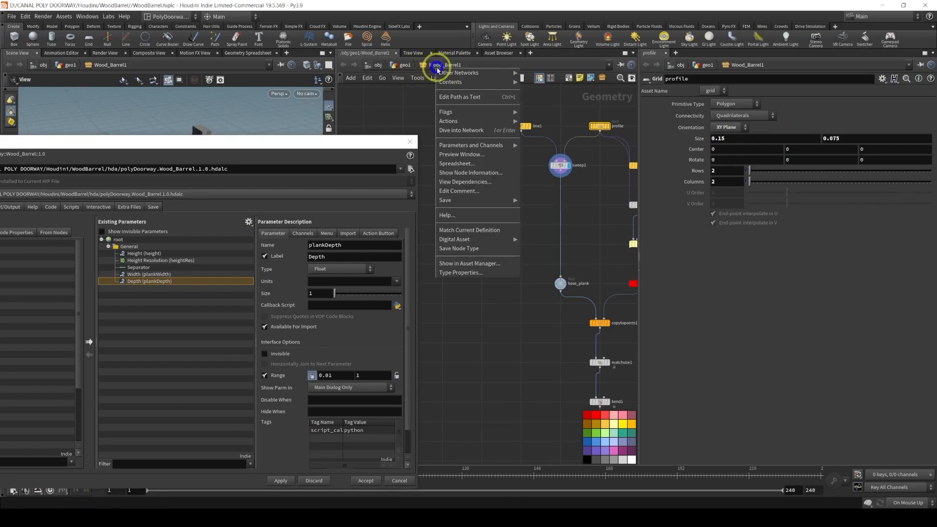
{"action": "mouse_move", "coordinate": [460, 149]}
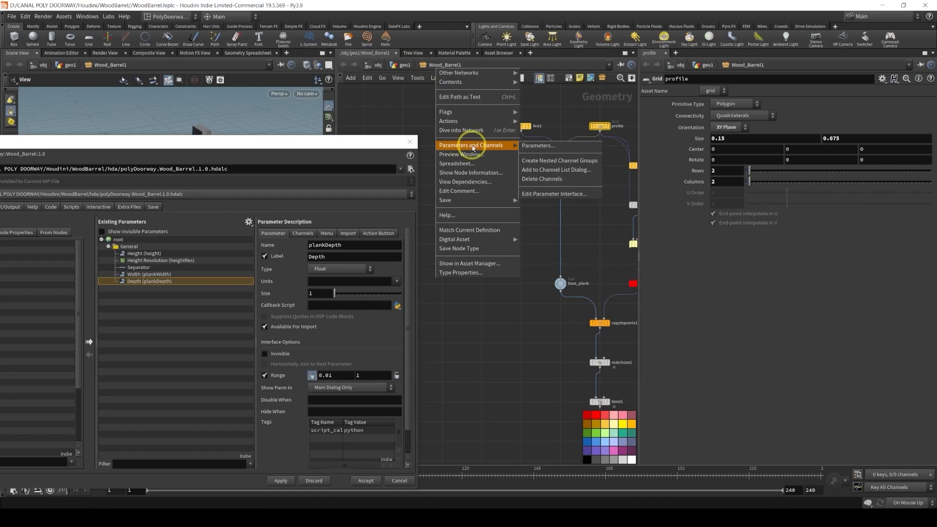
{"action": "left_click", "coordinate": [528, 146]}
{"action": "left_click_drag", "start_coordinate": [515, 15], "coordinate": [367, 228]}
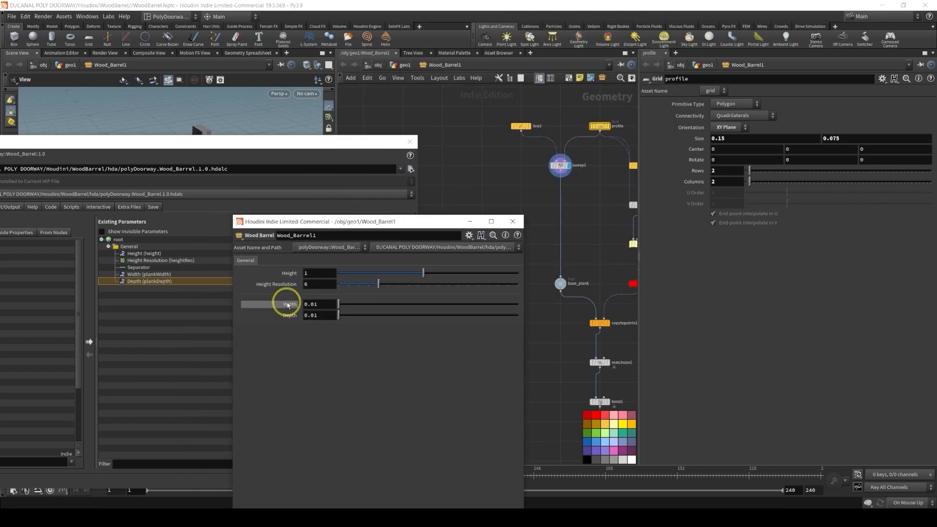
Link the profile grid's first size value to the asset's Width parameter with a relative reference
{"action": "right_click", "coordinate": [287, 305]}
{"action": "left_click", "coordinate": [334, 372]}
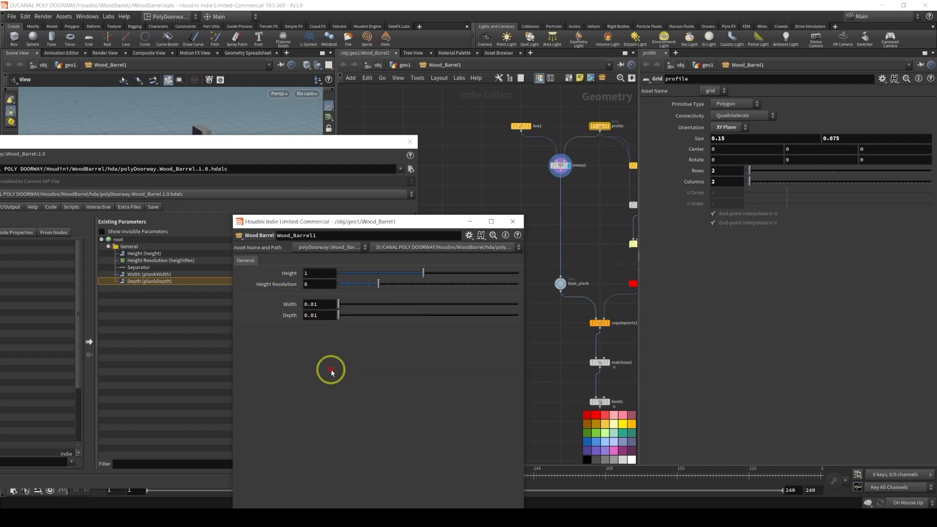
{"action": "right_click", "coordinate": [727, 140]}
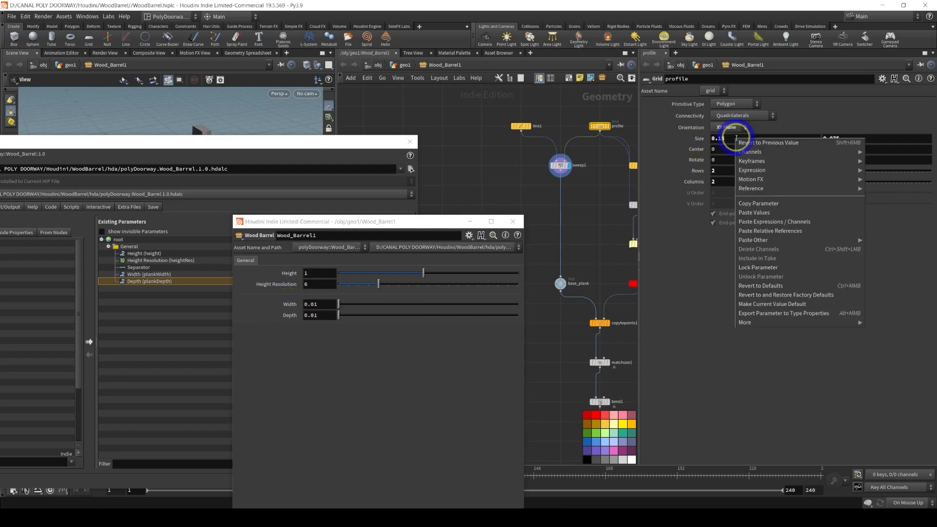
{"action": "left_click", "coordinate": [764, 231]}
Link the profile grid's second size value to the asset's Depth parameter with a relative reference
{"action": "right_click", "coordinate": [291, 315]}
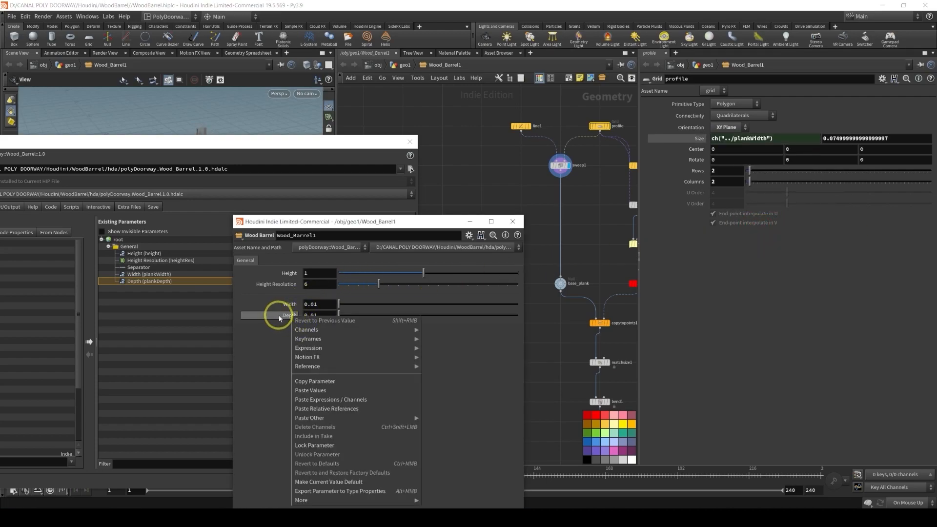
{"action": "left_click", "coordinate": [299, 380]}
{"action": "right_click", "coordinate": [839, 138]}
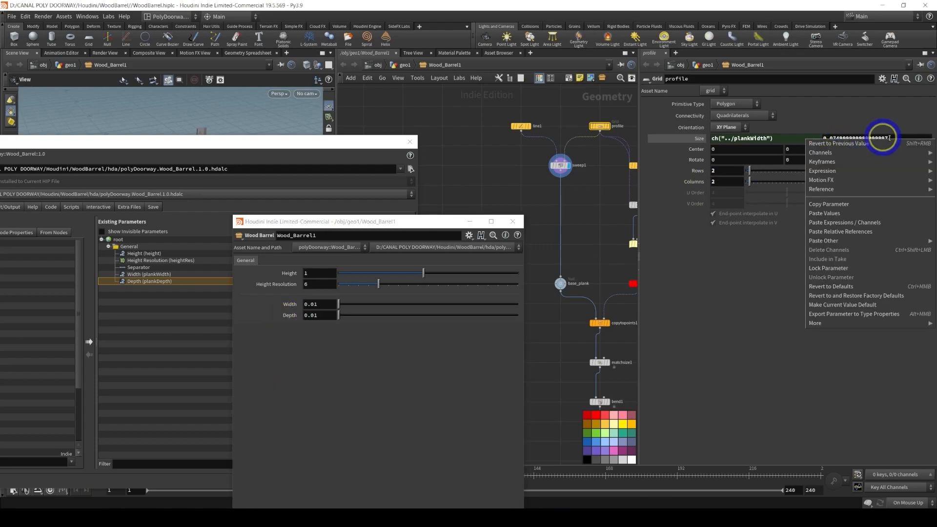
{"action": "left_click", "coordinate": [871, 234]}
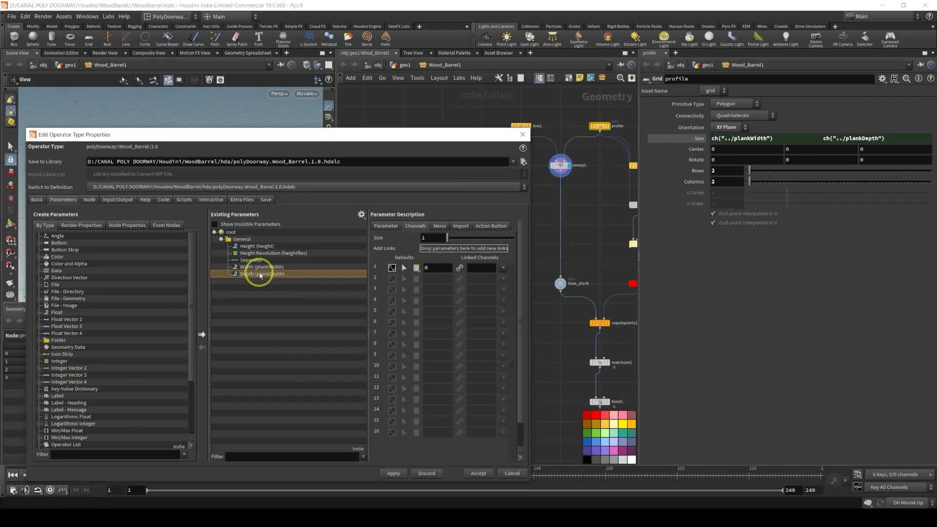
Set the default of Depth to 0.075 and of Width to 0.15, and apply both to the asset
{"action": "left_click", "coordinate": [431, 268]}
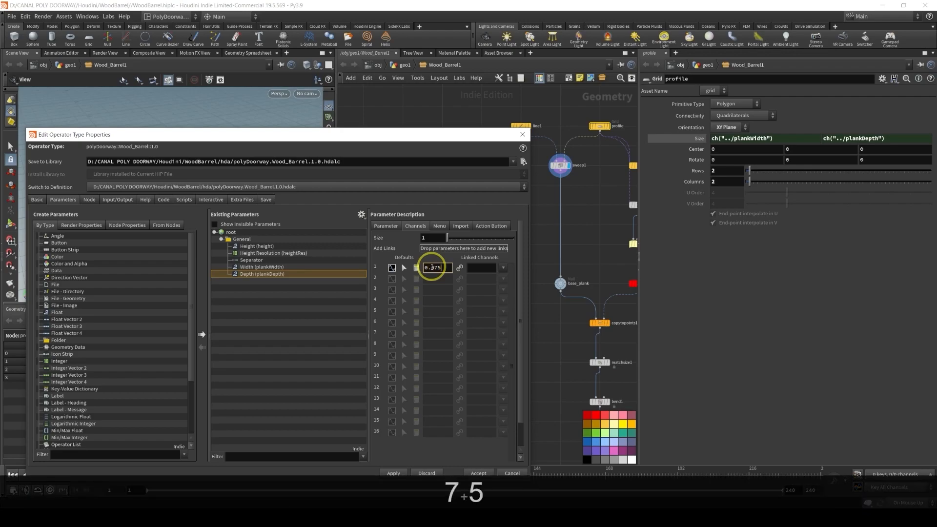
{"action": "key", "text": "Return"}
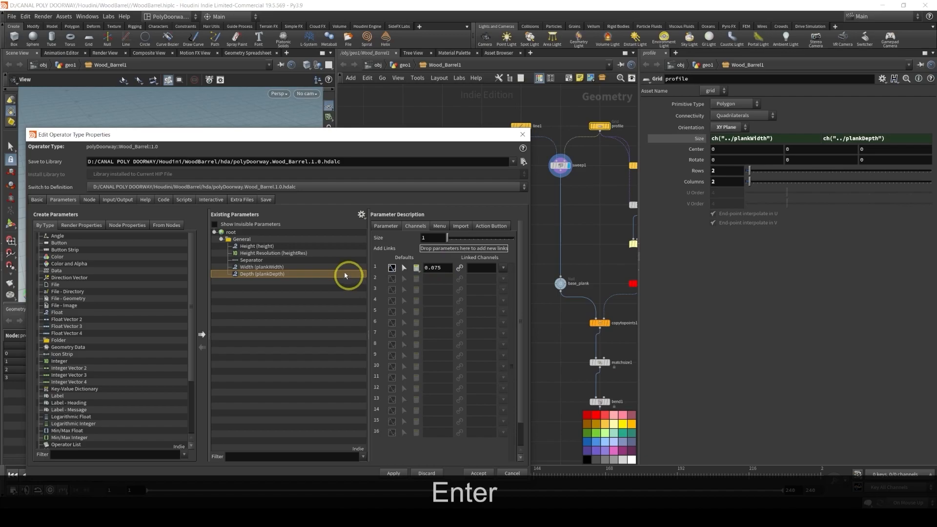
{"action": "left_click", "coordinate": [246, 267]}
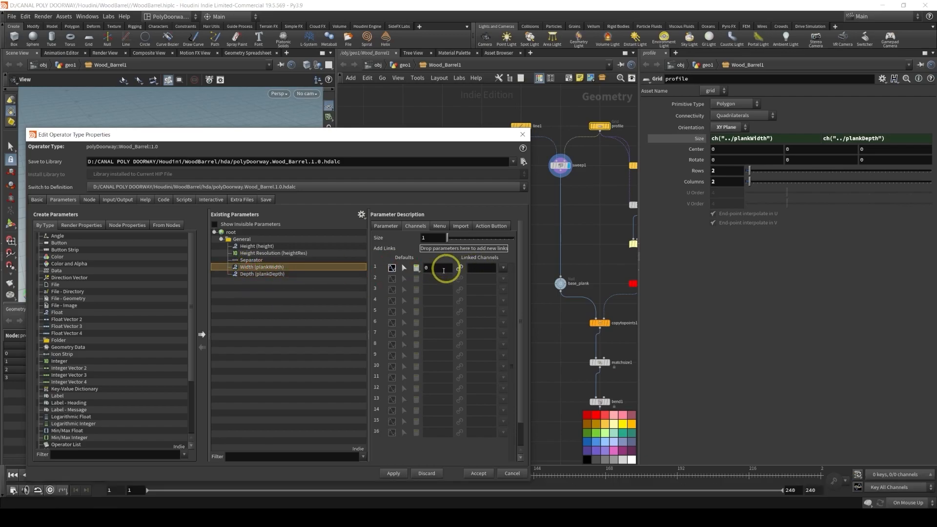
{"action": "type", "text": ".1"}
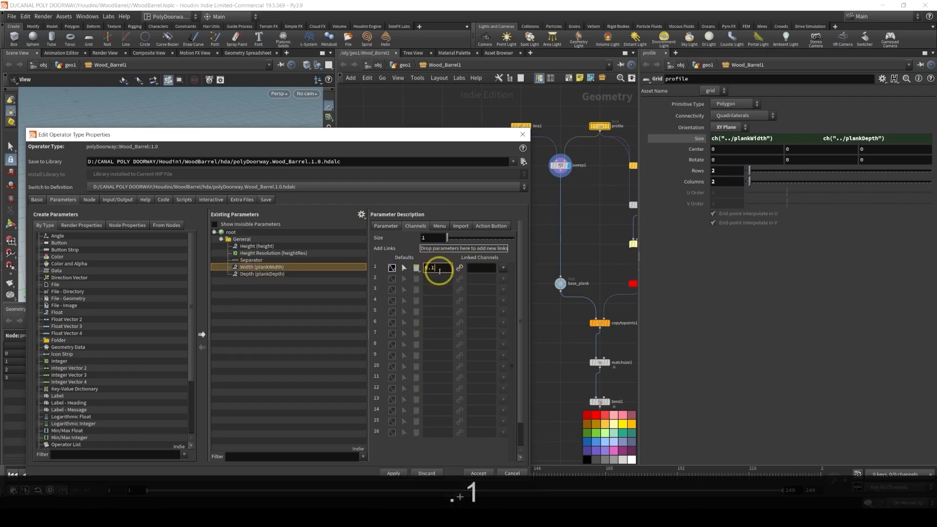
{"action": "type", "text": "5"}
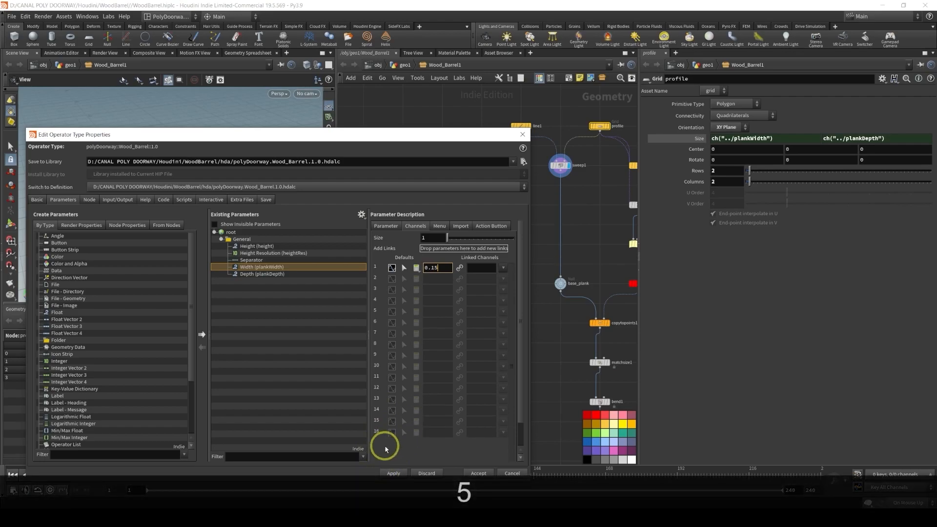
{"action": "left_click", "coordinate": [392, 474]}
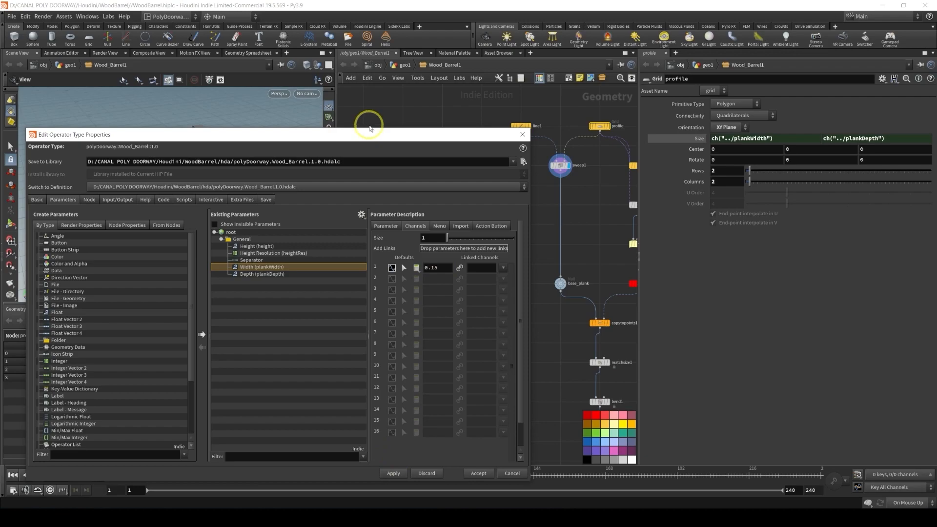
Add the barrel_length line's Number of Planks parameter to the asset's General folder, below Depth
{"action": "left_click_drag", "start_coordinate": [375, 139], "coordinate": [367, 114]}
{"action": "left_click", "coordinate": [203, 130]}
{"action": "scroll", "coordinate": [553, 230], "scroll_direction": "down", "scroll_amount": 3}
{"action": "middle_click_drag", "start_coordinate": [553, 232], "coordinate": [482, 279]}
{"action": "scroll", "coordinate": [532, 230], "scroll_direction": "up", "scroll_amount": 5}
{"action": "left_click", "coordinate": [564, 215]}
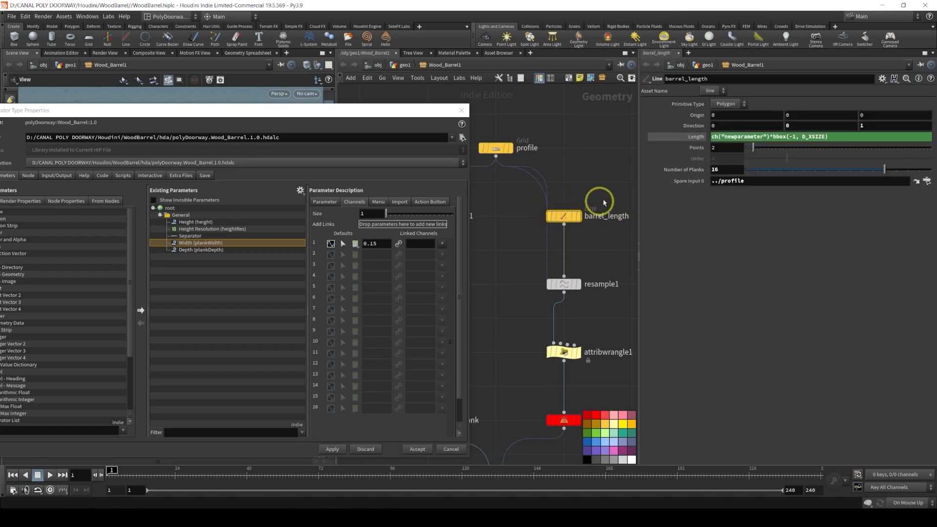
{"action": "mouse_move", "coordinate": [563, 213]}
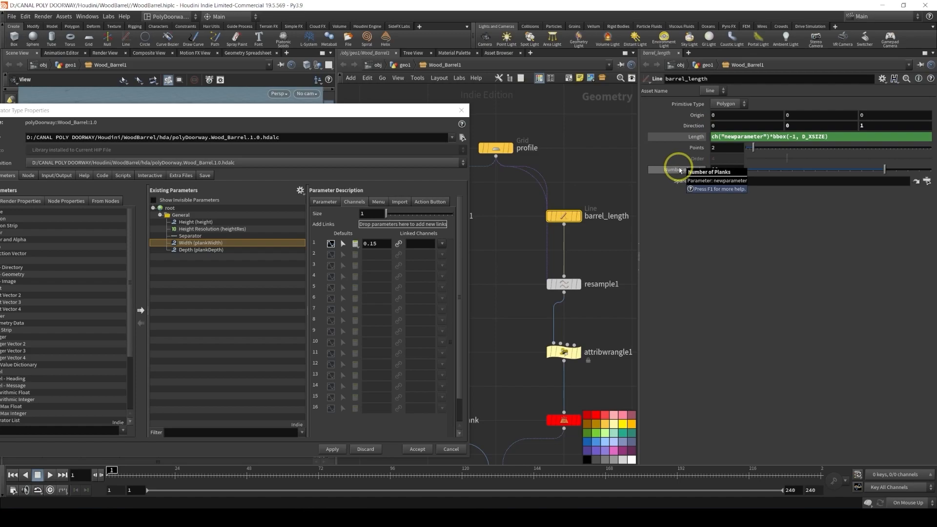
{"action": "left_click_drag", "start_coordinate": [679, 169], "coordinate": [166, 215]}
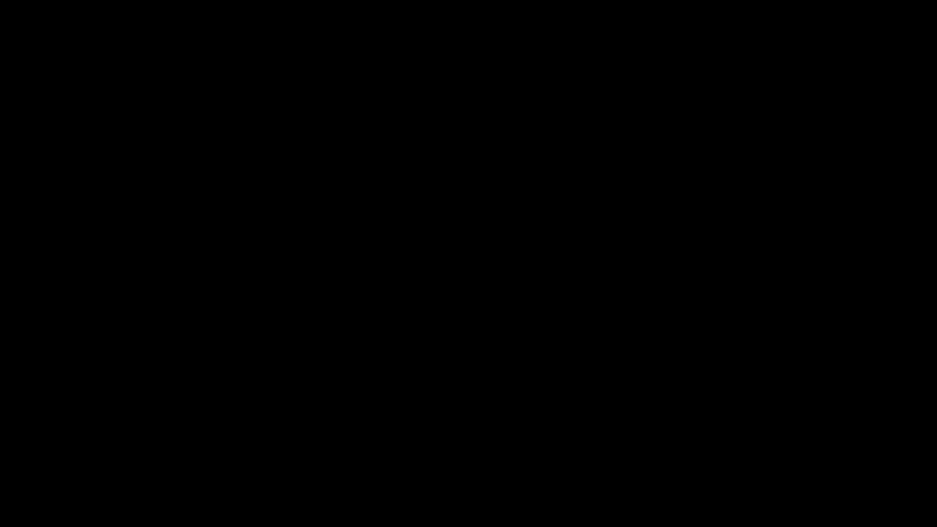
Display the result of the barrelShape wrangle and select the middle point of its Ramp Shape
{"action": "scroll", "coordinate": [562, 257], "scroll_direction": "down", "scroll_amount": 6}
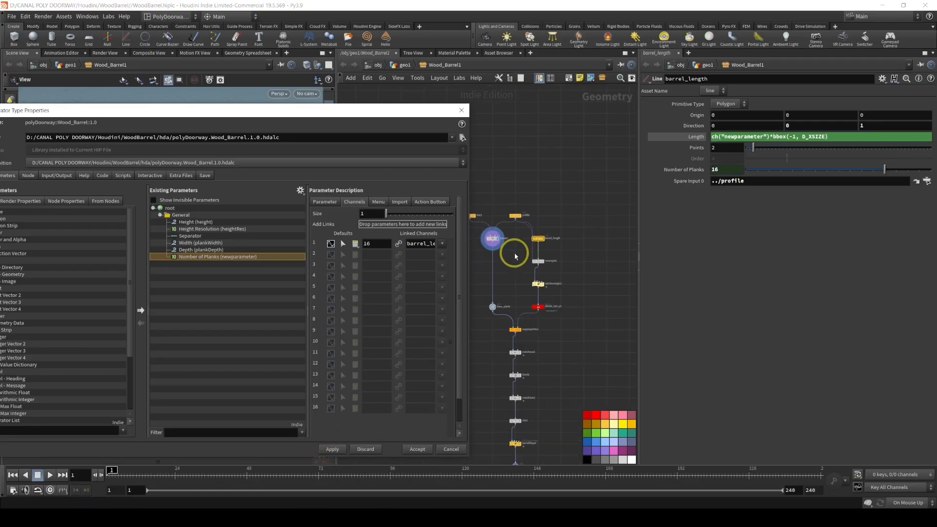
{"action": "left_click", "coordinate": [506, 219]}
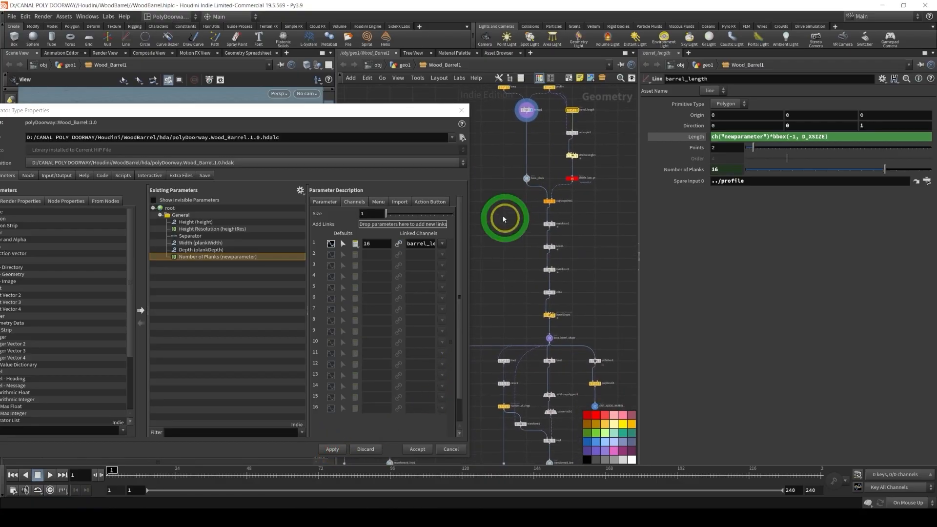
{"action": "left_click_drag", "start_coordinate": [421, 109], "coordinate": [379, 221]}
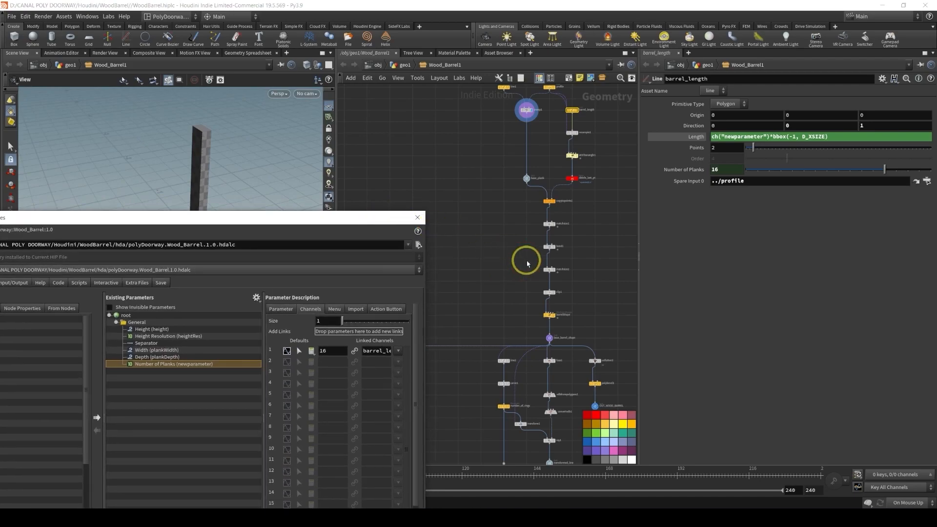
{"action": "scroll", "coordinate": [537, 229], "scroll_direction": "up", "scroll_amount": 3}
{"action": "middle_click_drag", "start_coordinate": [535, 237], "coordinate": [496, 212]}
{"action": "scroll", "coordinate": [521, 275], "scroll_direction": "up", "scroll_amount": 3}
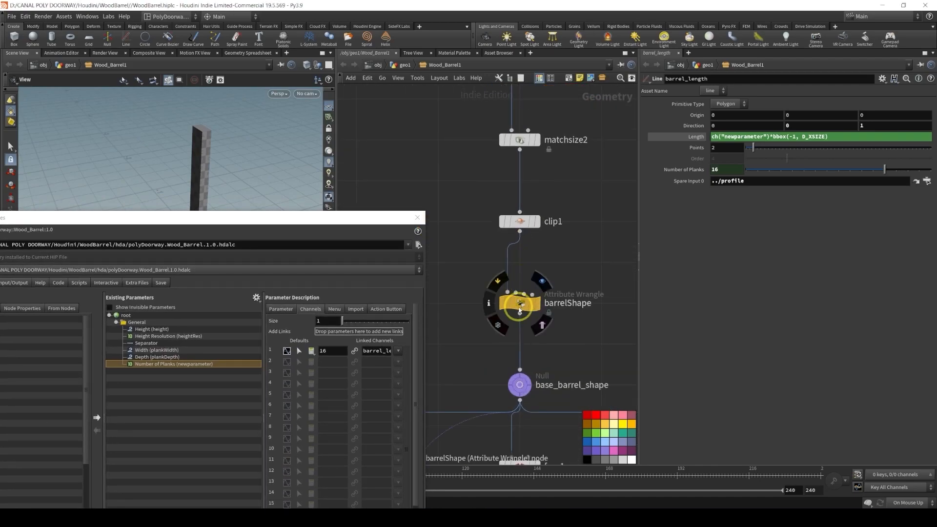
{"action": "left_click", "coordinate": [514, 301]}
{"action": "mouse_move", "coordinate": [540, 310]}
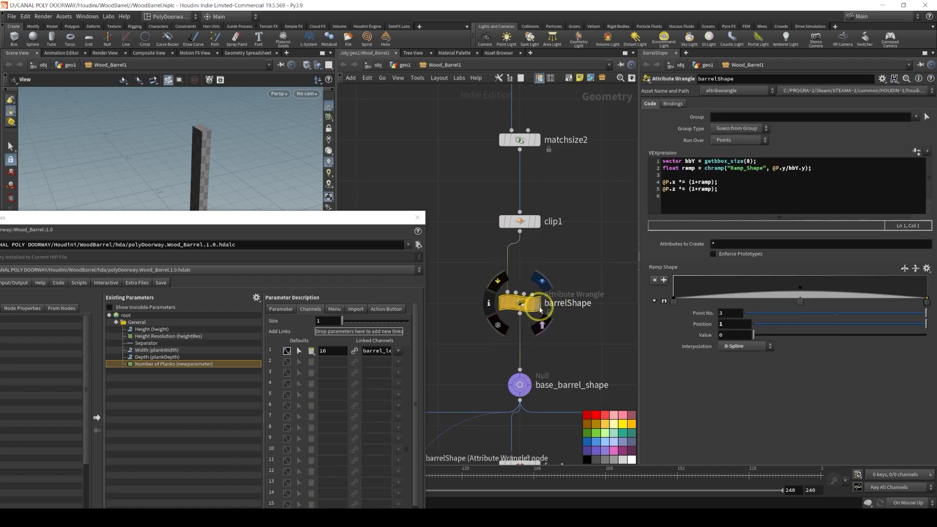
{"action": "left_click", "coordinate": [536, 307]}
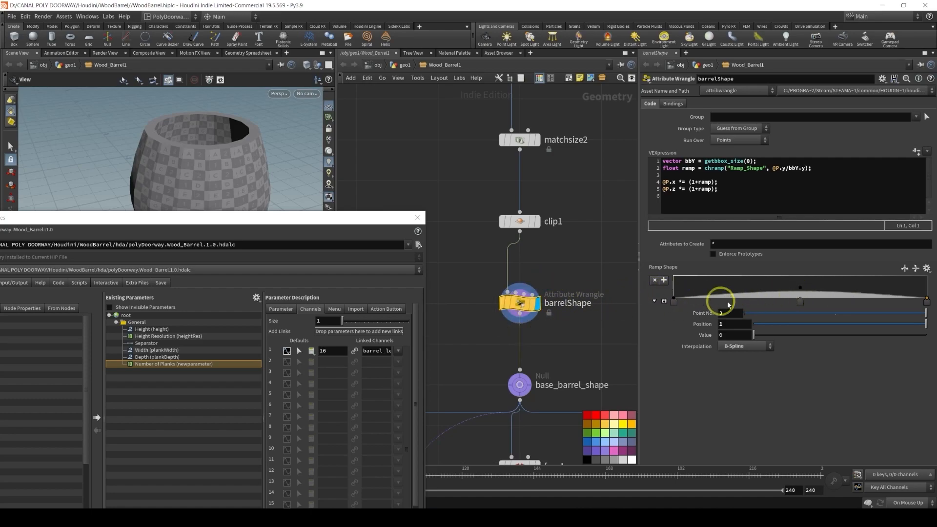
{"action": "left_click", "coordinate": [799, 302]}
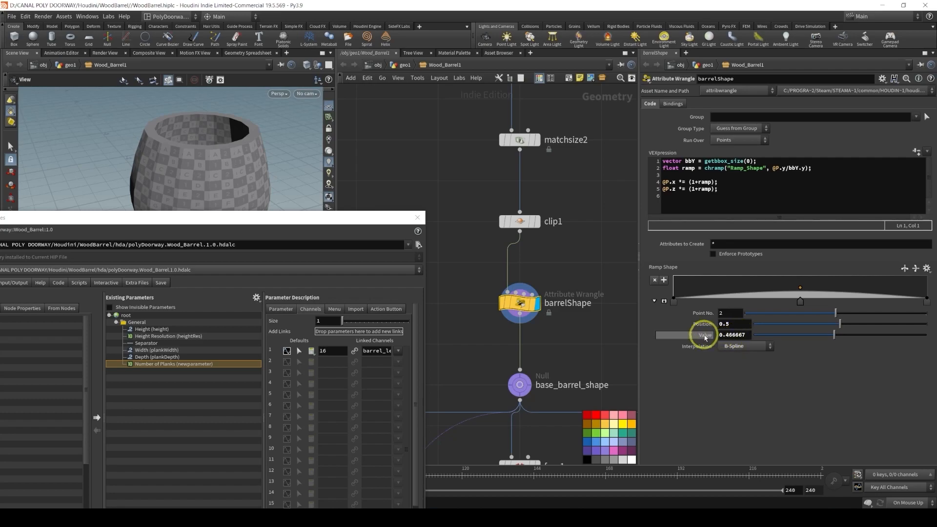
Add the Value of the middle Ramp Shape point to the asset's General folder, below Number of Planks, and name it shapeIntensity
{"action": "left_click_drag", "start_coordinate": [141, 324], "coordinate": [144, 322]}
{"action": "left_click_drag", "start_coordinate": [247, 218], "coordinate": [260, 103]}
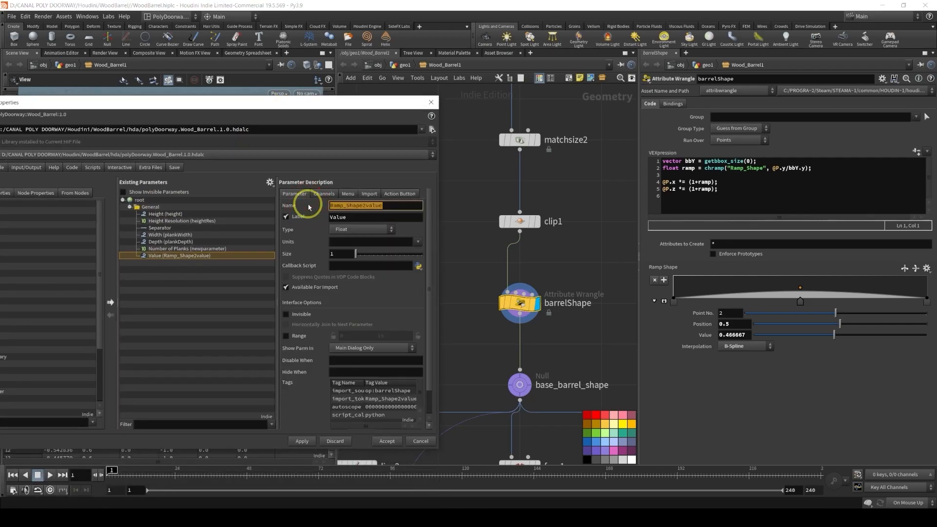
{"action": "type", "text": "shapeIntensity"}
Label the shapeIntensity parameter "Shape Intensity"
{"action": "left_click", "coordinate": [354, 217]}
{"action": "key", "text": "shift+Home"}
{"action": "type", "text": "Shape"}
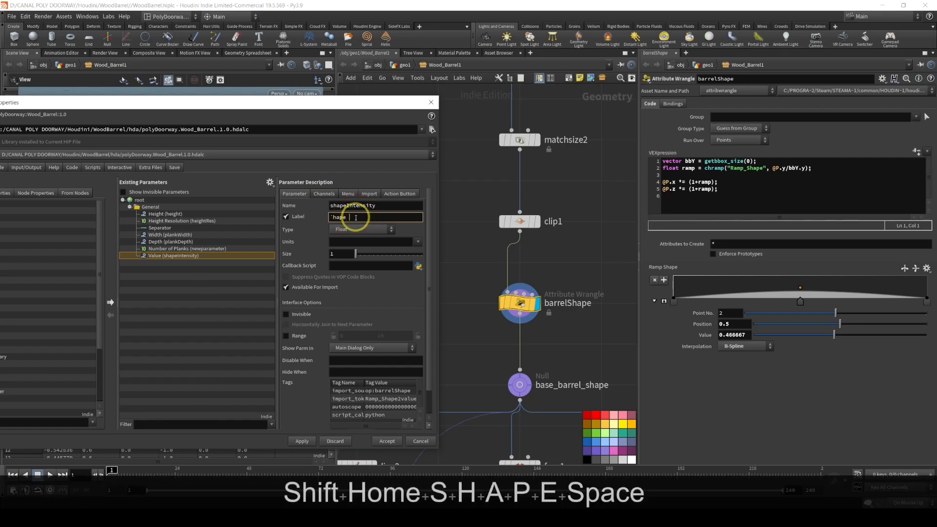
{"action": "key", "text": "Home"}
{"action": "key", "text": "Delete"}
{"action": "type", "text": "S"}
{"action": "key", "text": "End"}
{"action": "type", "text": "Intensity"}
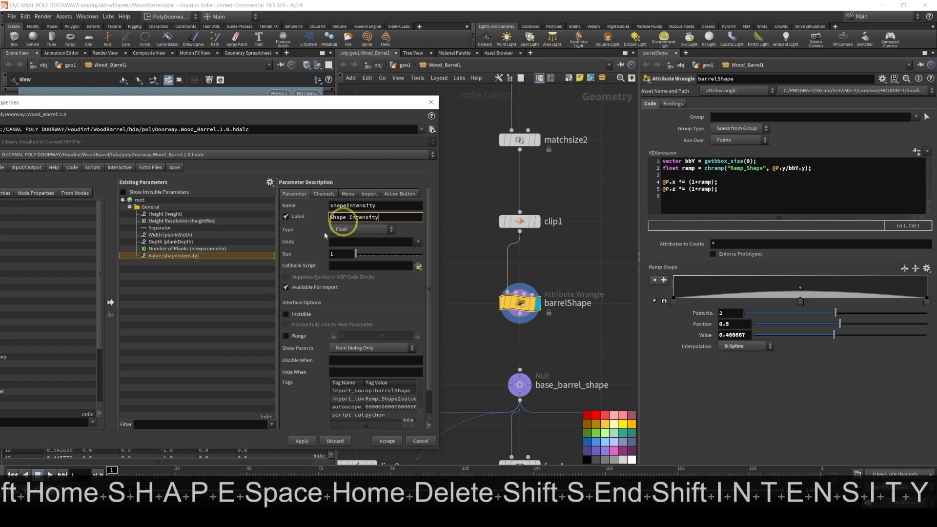
Enable a range of 0 to 3 for Shape Intensity, with the minimum locked
{"action": "left_click", "coordinate": [295, 335]}
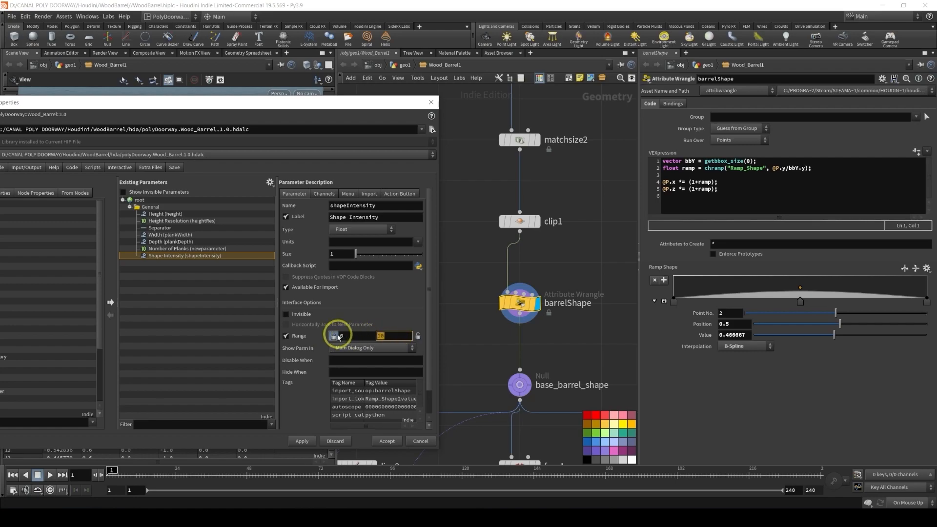
{"action": "left_click", "coordinate": [347, 335]}
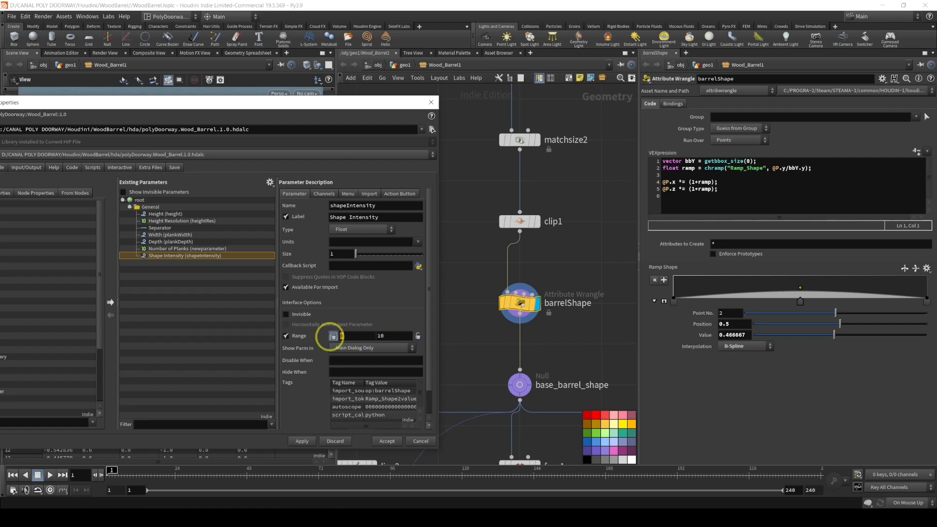
{"action": "left_click", "coordinate": [400, 335]}
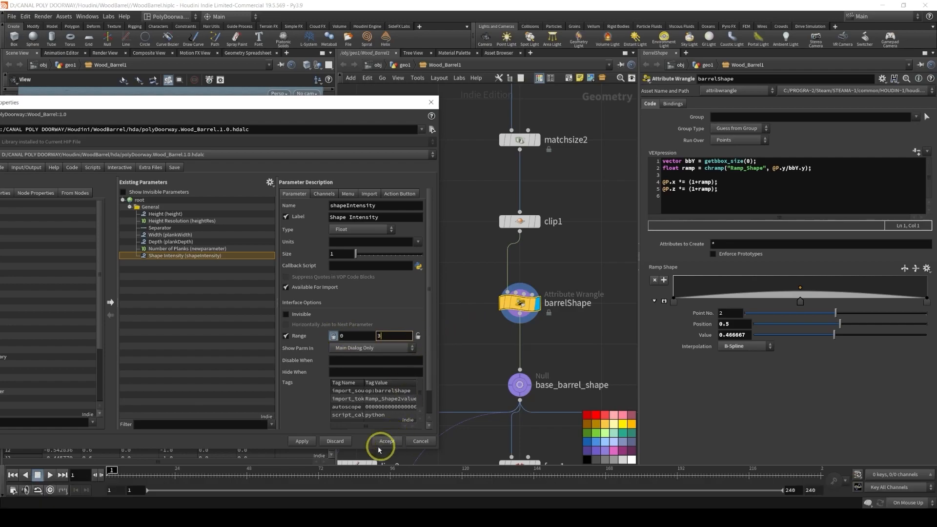
{"action": "left_click", "coordinate": [318, 429]}
Select the number_of_rings resample node and add a folder labelled Rings below the asset's General folder
{"action": "scroll", "coordinate": [517, 307], "scroll_direction": "down", "scroll_amount": 4}
{"action": "middle_click_drag", "start_coordinate": [512, 314], "coordinate": [526, 112]}
{"action": "scroll", "coordinate": [491, 272], "scroll_direction": "up", "scroll_amount": 2}
{"action": "left_click", "coordinate": [500, 264]}
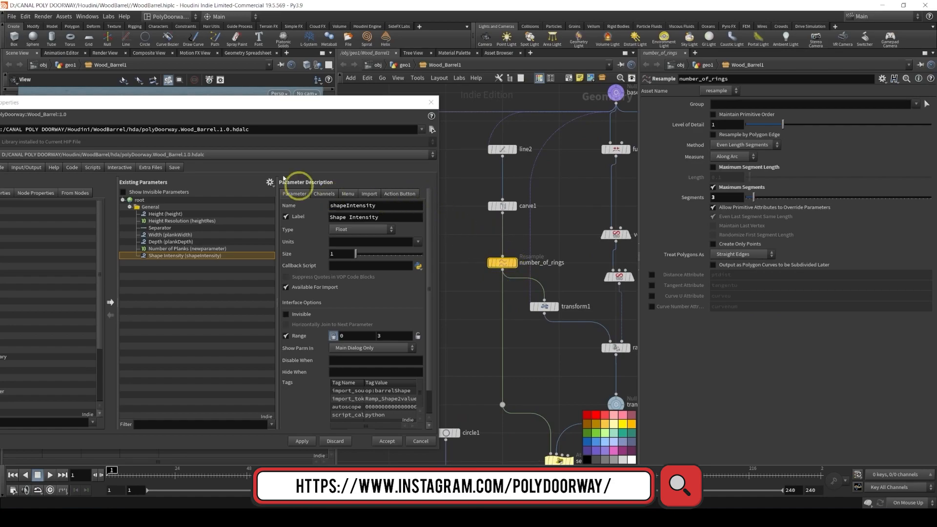
{"action": "left_click_drag", "start_coordinate": [217, 104], "coordinate": [409, 93]}
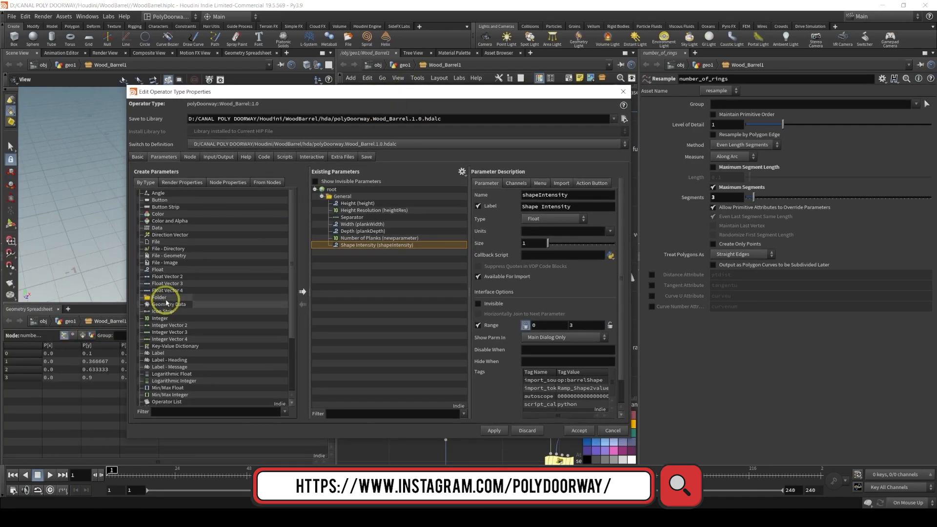
{"action": "left_click_drag", "start_coordinate": [162, 301], "coordinate": [328, 189]}
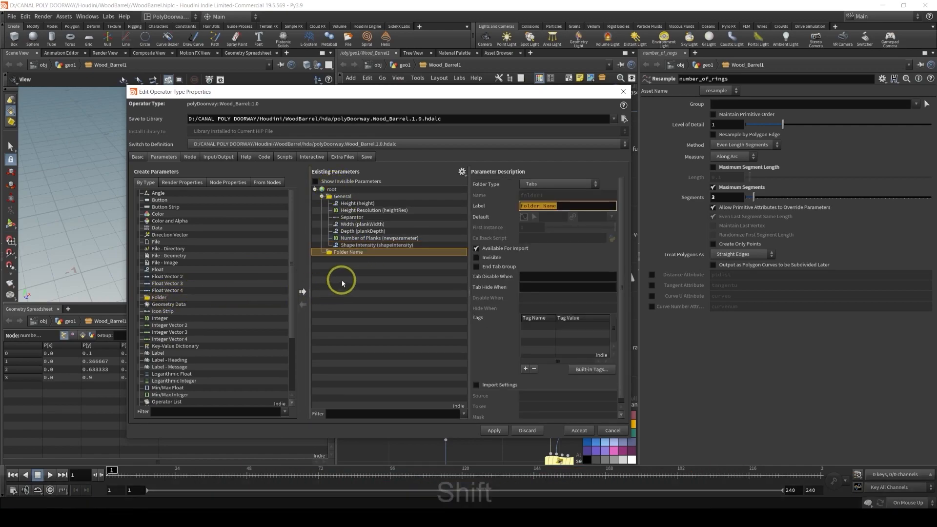
{"action": "type", "text": "Rings"}
{"action": "key", "text": "Return"}
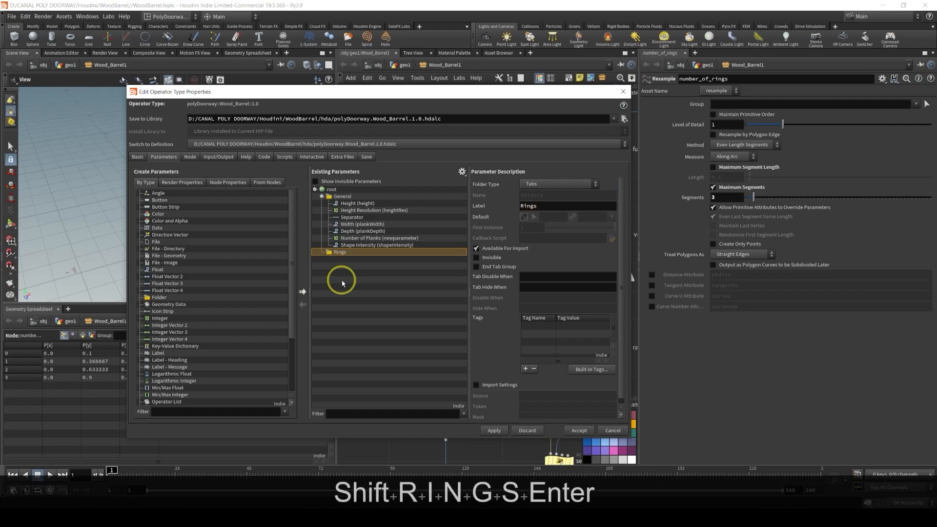
Add the number_of_rings node's Segments parameter to the Rings folder, label it "Number of Rings", name it numRings and apply it
{"action": "left_click_drag", "start_coordinate": [429, 94], "coordinate": [237, 94]}
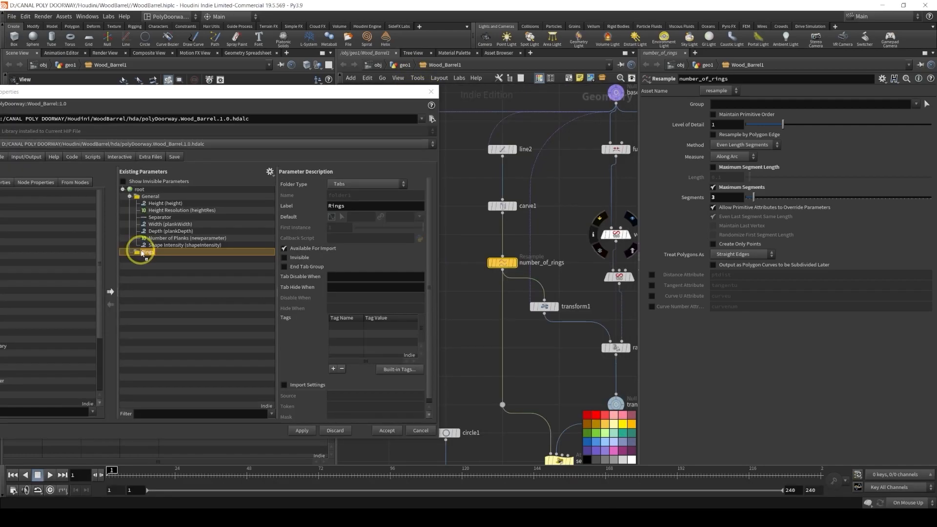
{"action": "left_click_drag", "start_coordinate": [142, 253], "coordinate": [142, 254]}
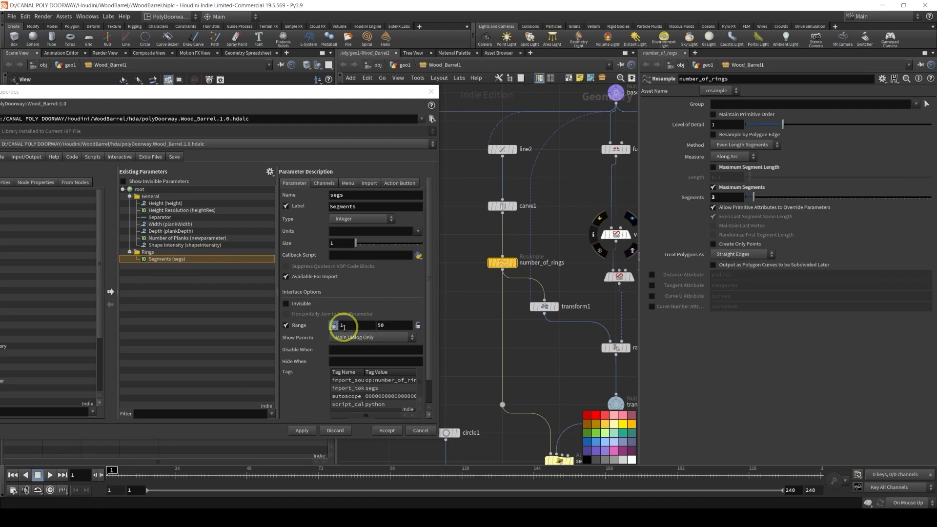
{"action": "left_click", "coordinate": [365, 208]}
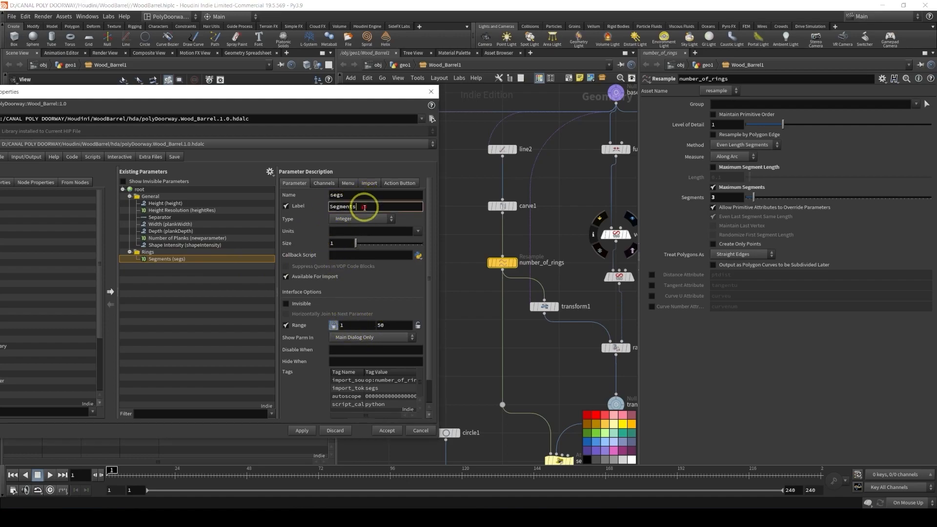
{"action": "type", "text": "Number of Rings"}
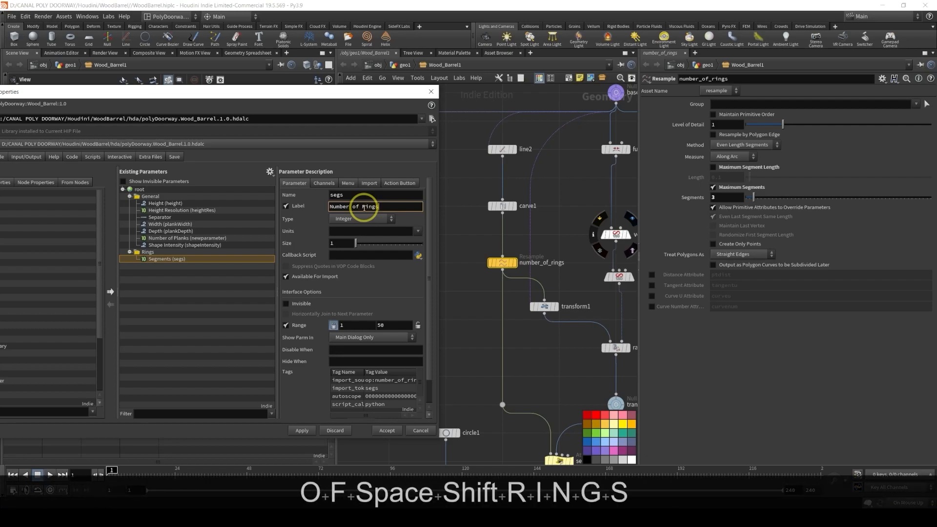
{"action": "double_click", "coordinate": [355, 195]}
{"action": "type", "text": "numRin"}
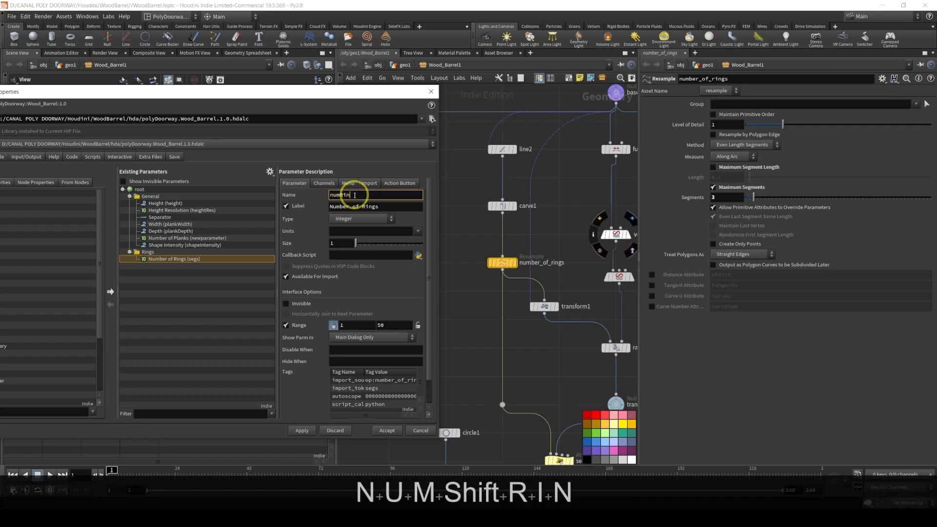
{"action": "type", "text": "gs"}
Select the grid1 node that profiles the rings and display the result of sweep2
{"action": "scroll", "coordinate": [513, 185], "scroll_direction": "down", "scroll_amount": 3}
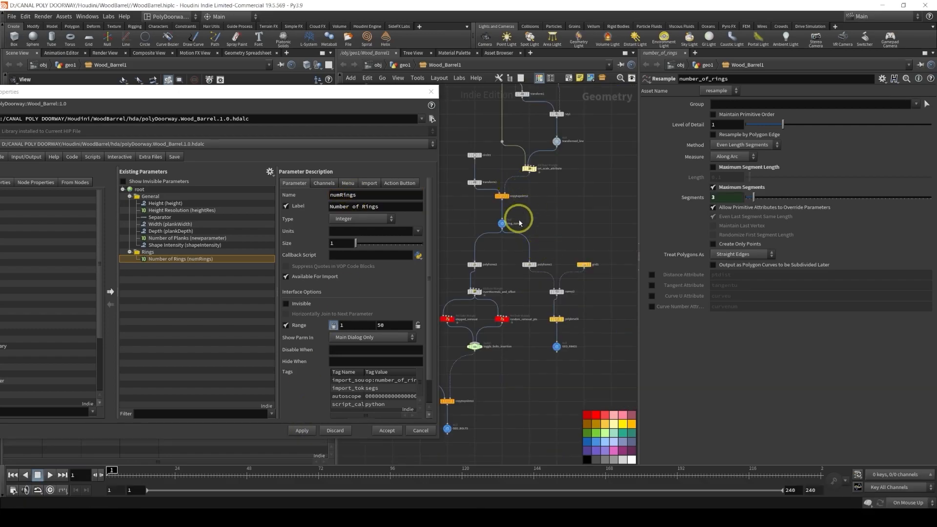
{"action": "scroll", "coordinate": [584, 268], "scroll_direction": "up", "scroll_amount": 3}
{"action": "left_click", "coordinate": [586, 263]}
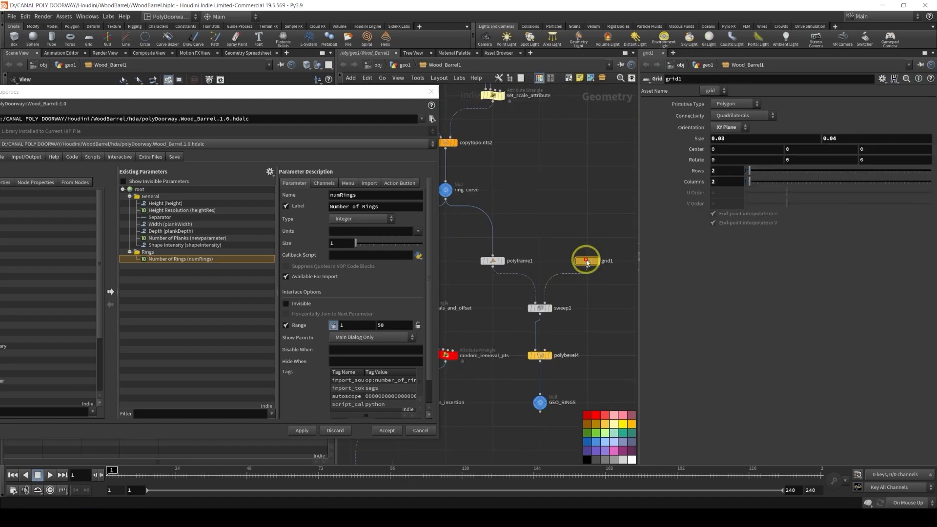
{"action": "scroll", "coordinate": [600, 255], "scroll_direction": "up", "scroll_amount": 2}
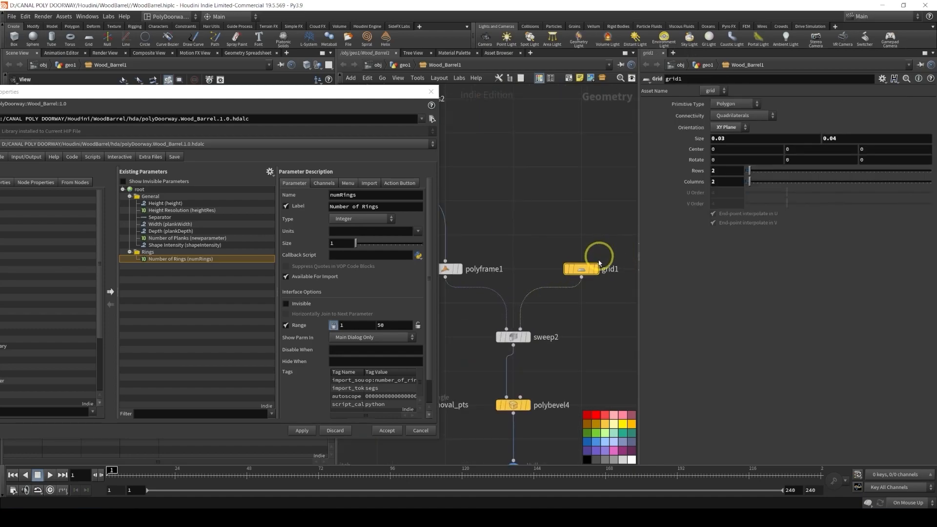
{"action": "left_click_drag", "start_coordinate": [291, 95], "coordinate": [227, 329]}
{"action": "left_click", "coordinate": [523, 338]}
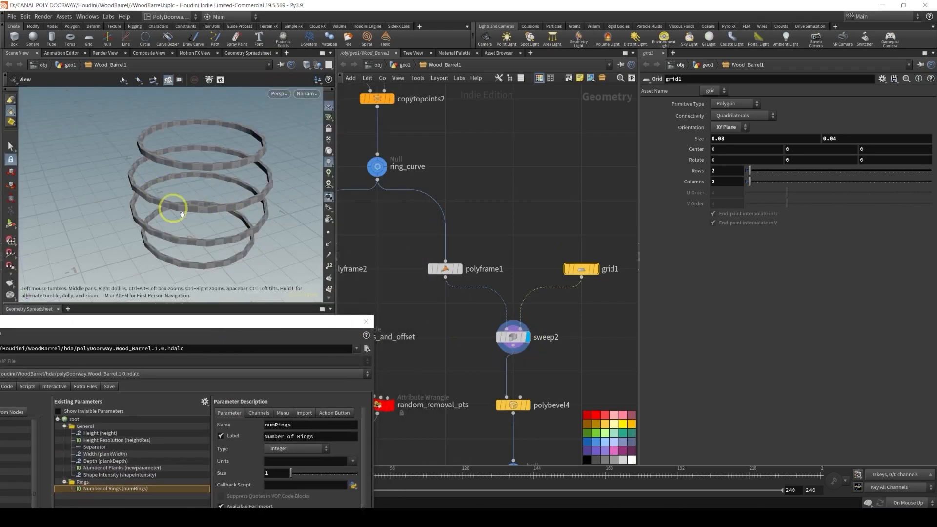
Add two float parameters to the Rings folder, below Number of Rings
{"action": "middle_click_drag", "start_coordinate": [482, 231], "coordinate": [512, 155]}
{"action": "left_click_drag", "start_coordinate": [287, 328], "coordinate": [449, 165]}
{"action": "left_click_drag", "start_coordinate": [61, 337], "coordinate": [245, 316]}
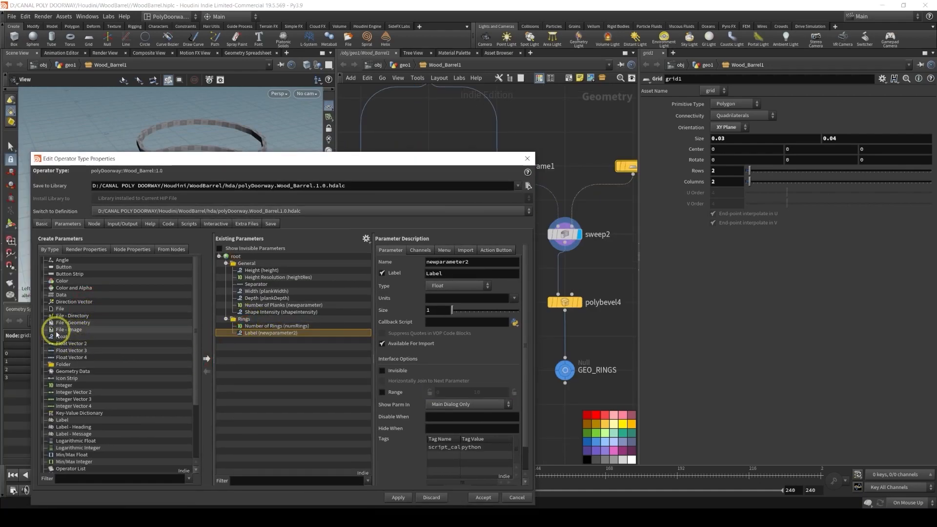
{"action": "left_click_drag", "start_coordinate": [59, 336], "coordinate": [245, 326]}
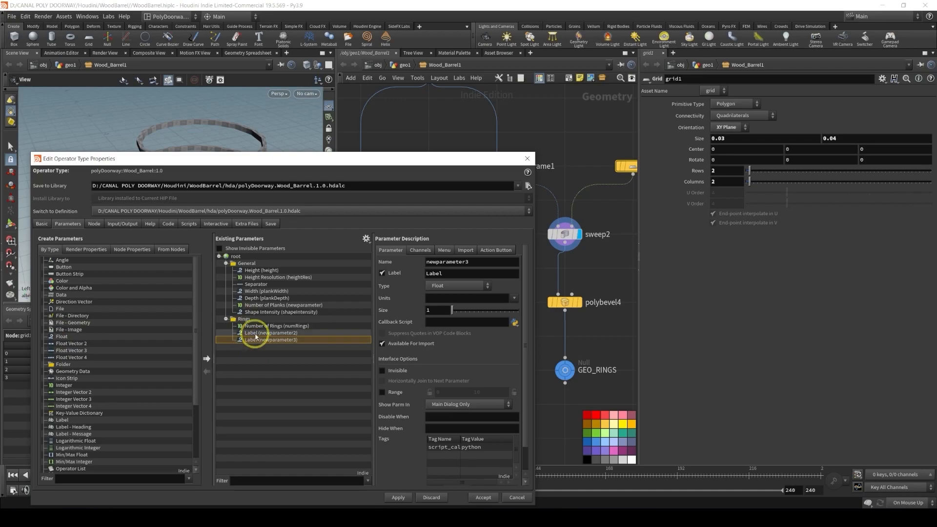
Try 0.05 as the first size value of grid1, and undo the change
{"action": "left_click_drag", "start_coordinate": [314, 158], "coordinate": [398, 254]}
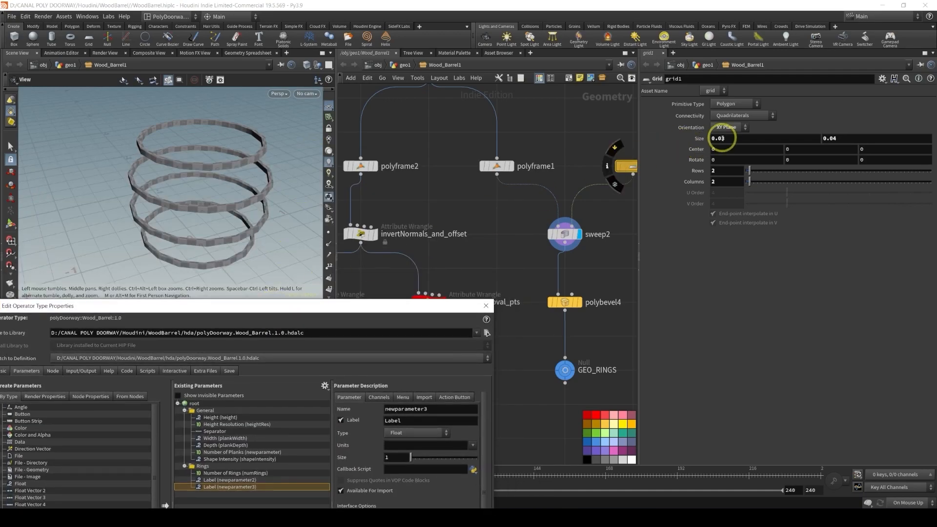
{"action": "middle_click_drag", "start_coordinate": [558, 153], "coordinate": [477, 215]}
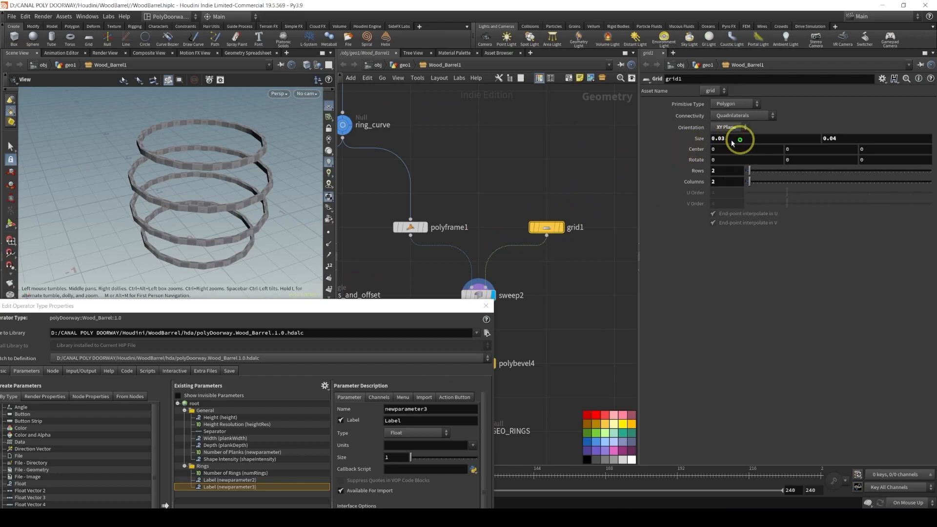
{"action": "mouse_move", "coordinate": [732, 143]}
{"action": "middle_mouse_down"}
{"action": "mouse_move", "coordinate": [744, 154]}
{"action": "mouse_move", "coordinate": [732, 142]}
{"action": "middle_mouse_up"}
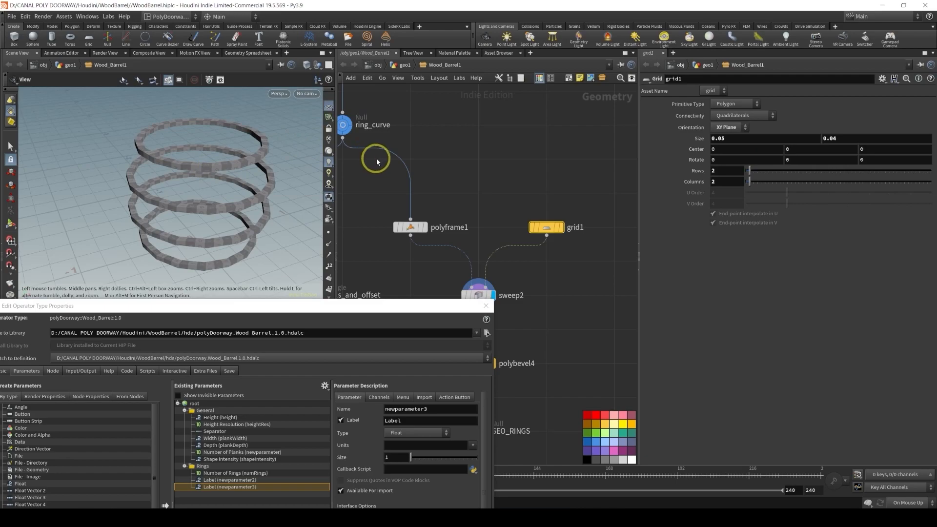
{"action": "key", "text": "ctrl+z"}
Label the first new float parameter in the Rings folder "Depth" and name it ringDepth
{"action": "left_click_drag", "start_coordinate": [356, 307], "coordinate": [359, 170]}
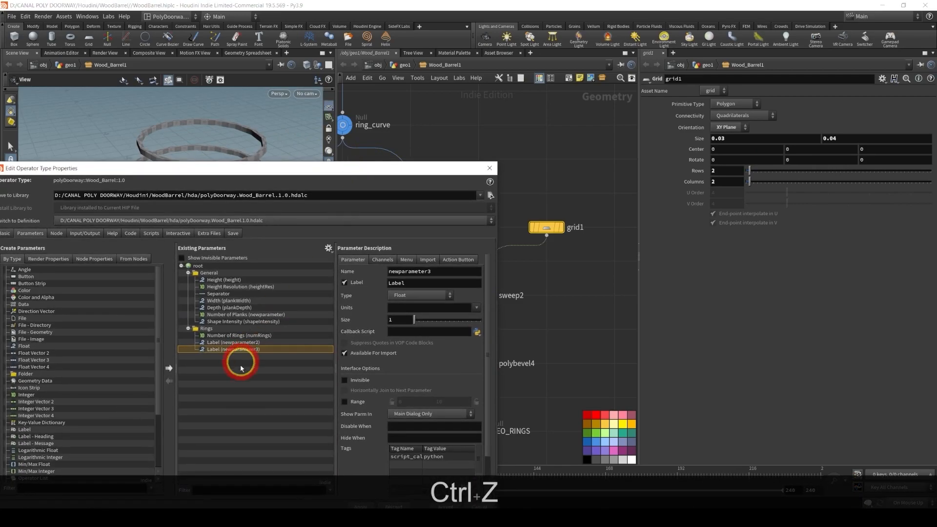
{"action": "left_click", "coordinate": [231, 342]}
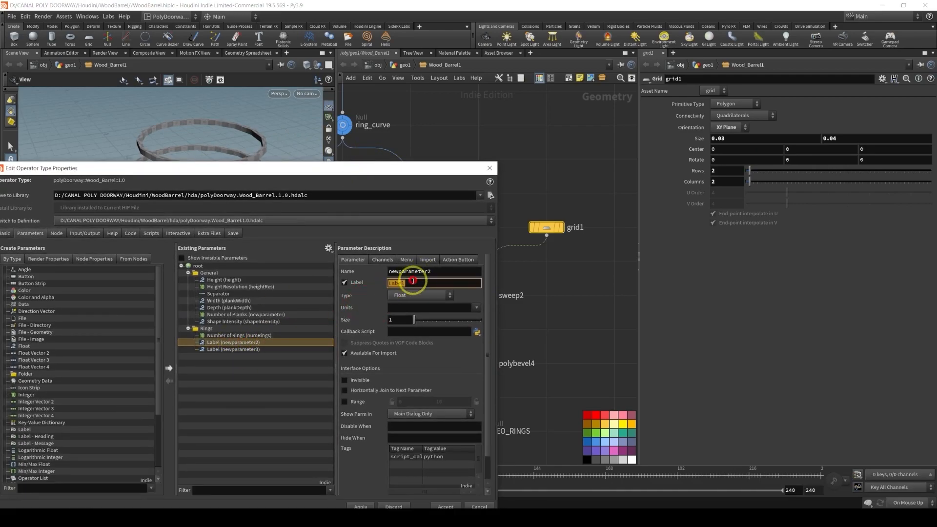
{"action": "type", "text": "Depth"}
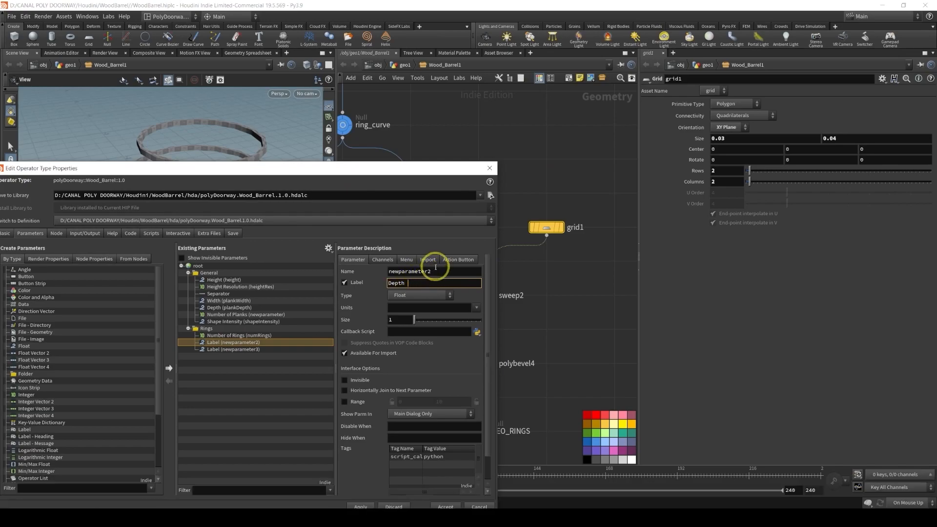
{"action": "double_click", "coordinate": [434, 272]}
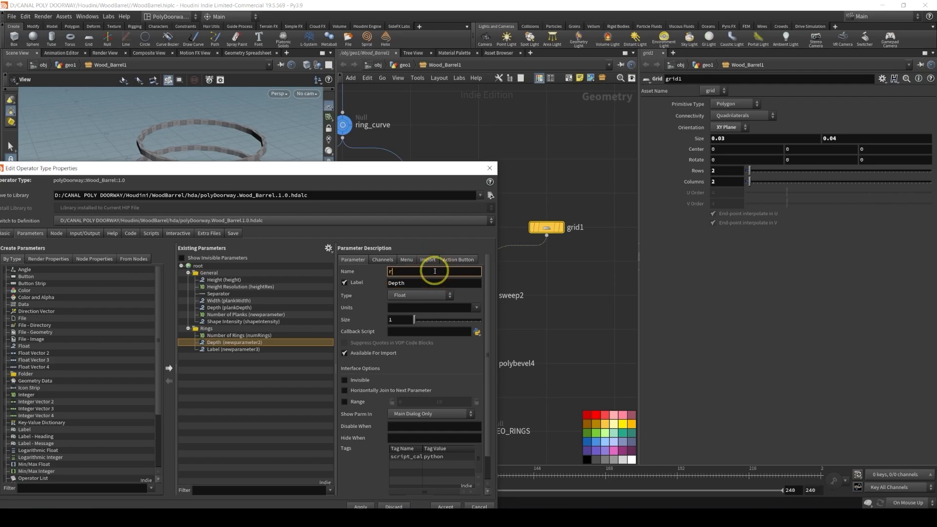
{"action": "type", "text": "ringDepth"}
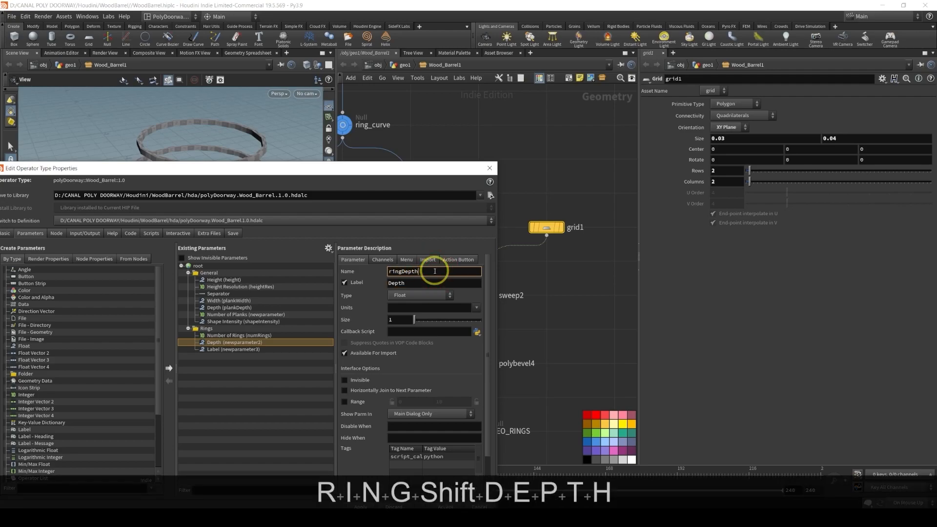
Give the ringDepth parameter a range of 0 to 1 with the minimum locked, and a default of 0.5
{"action": "left_click_drag", "start_coordinate": [413, 169], "coordinate": [412, 161]}
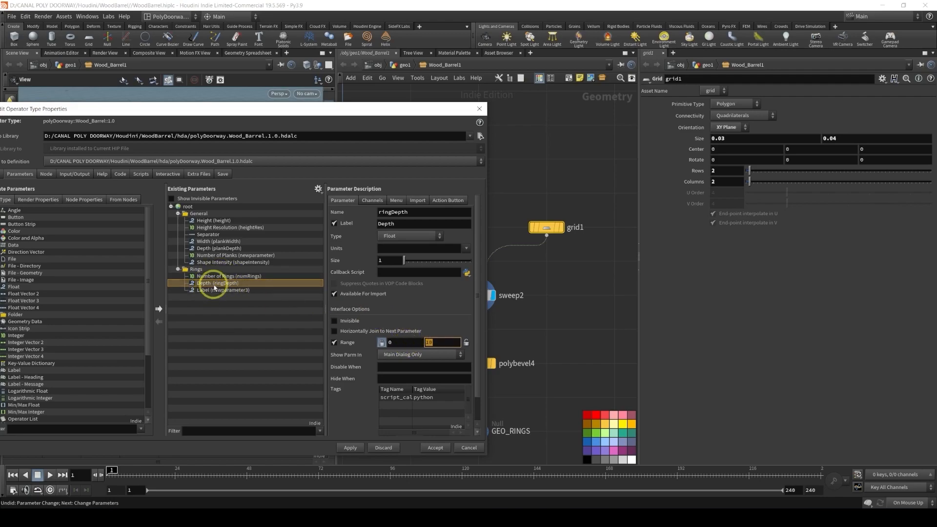
{"action": "type", "text": "1"}
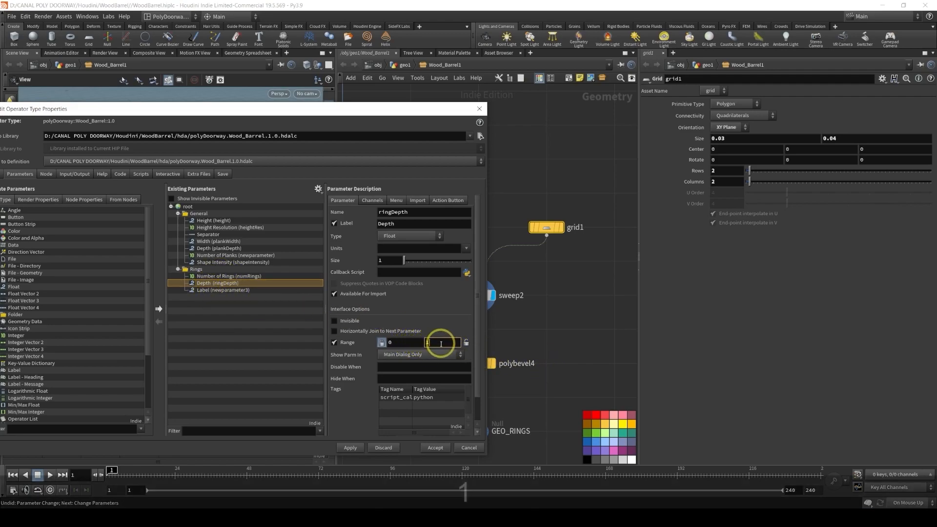
{"action": "left_click", "coordinate": [373, 201]}
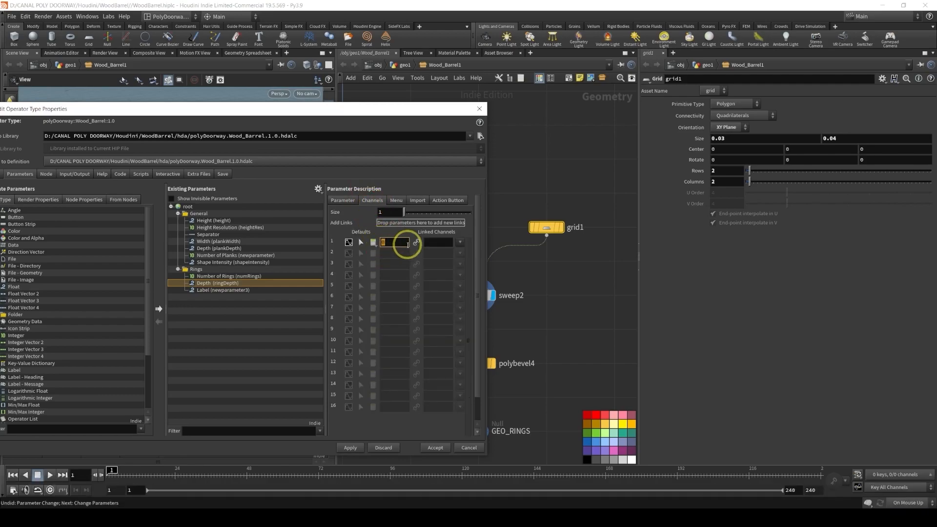
{"action": "type", "text": "0.5"}
{"action": "key", "text": "Return"}
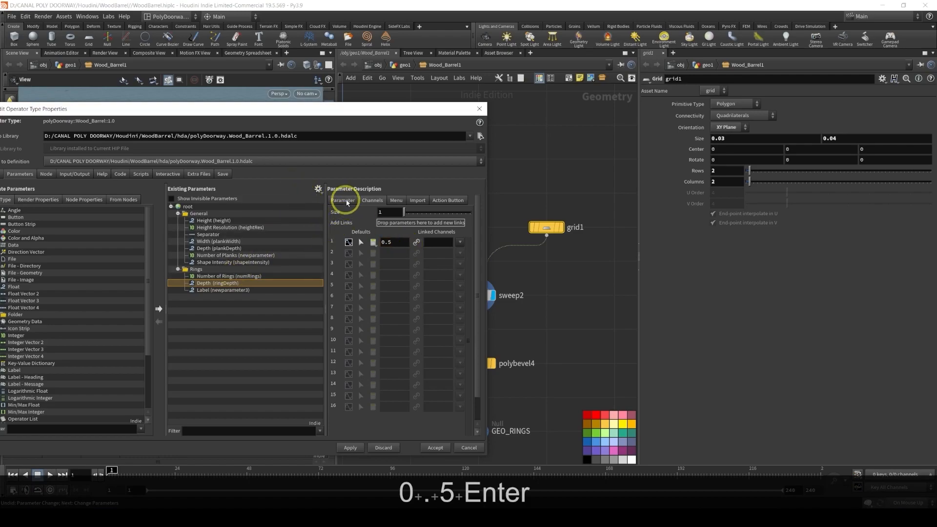
{"action": "left_click", "coordinate": [343, 201]}
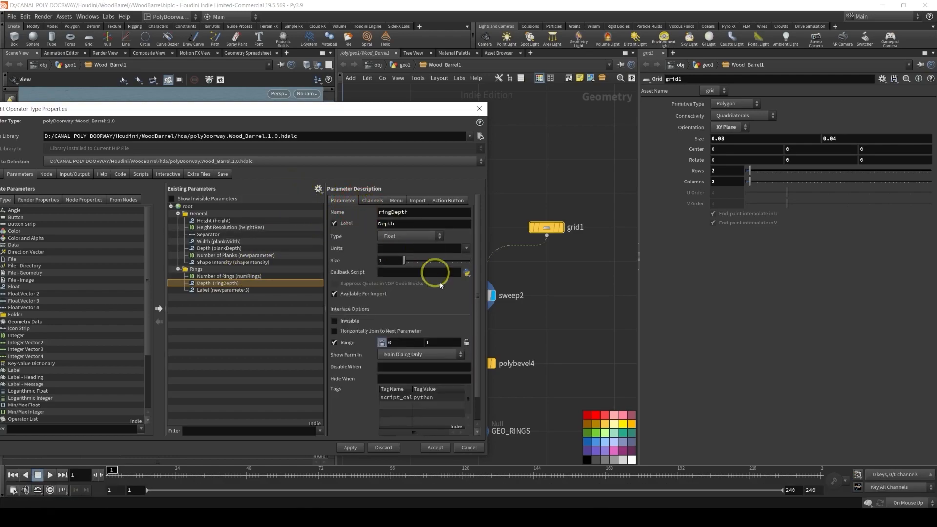
Select the remaining unnamed float parameter in the Rings folder, and try other second size values on grid1, undoing the change
{"action": "left_click", "coordinate": [238, 291]}
{"action": "left_click_drag", "start_coordinate": [433, 112], "coordinate": [398, 280]}
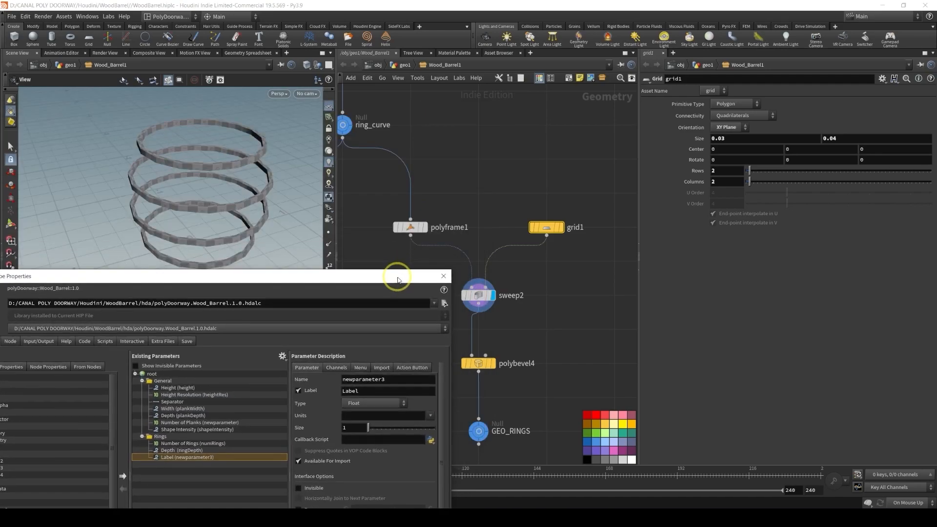
{"action": "middle_click_drag", "start_coordinate": [840, 138], "coordinate": [851, 154]}
{"action": "key", "text": "ctrl+z"}
{"action": "left_click_drag", "start_coordinate": [360, 276], "coordinate": [405, 106]}
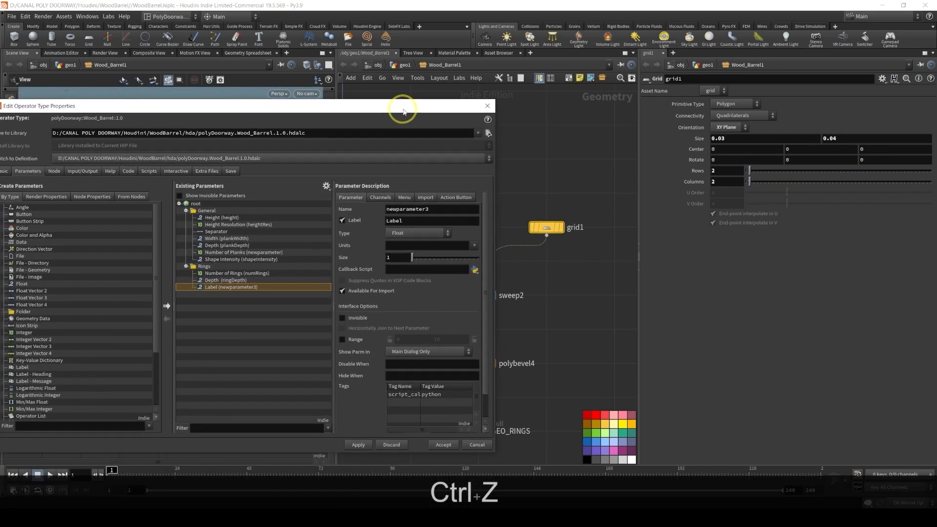
Label the second new float parameter in the Rings folder "Height" and name it ringHeight
{"action": "type", "text": "Height"}
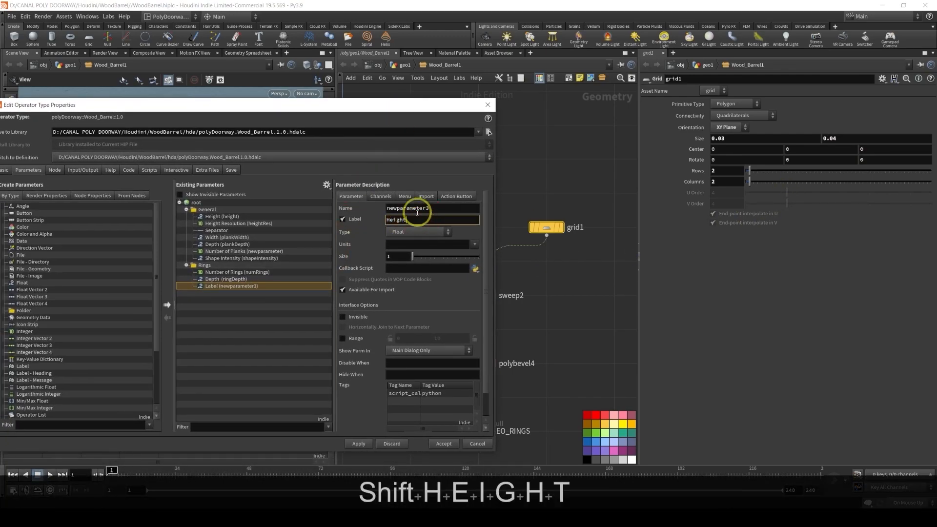
{"action": "double_click", "coordinate": [443, 208]}
{"action": "type", "text": "ring"}
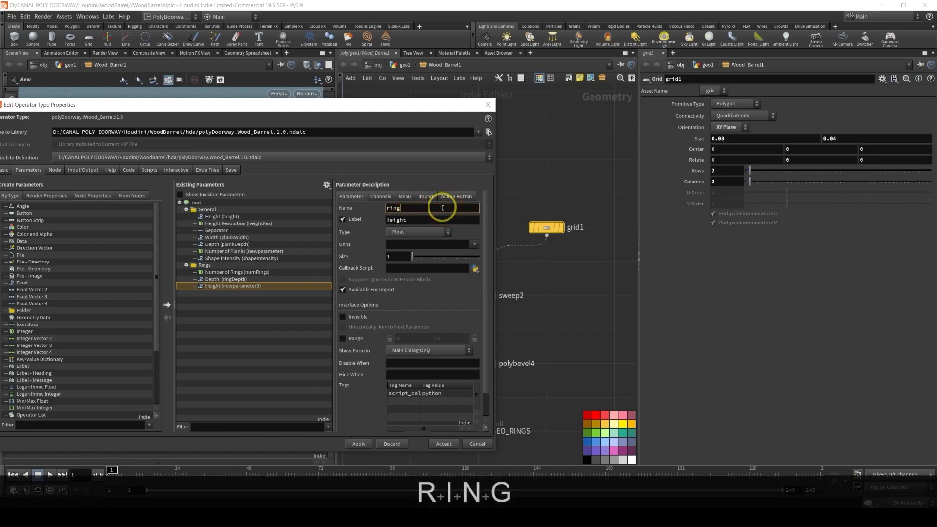
{"action": "type", "text": "Height"}
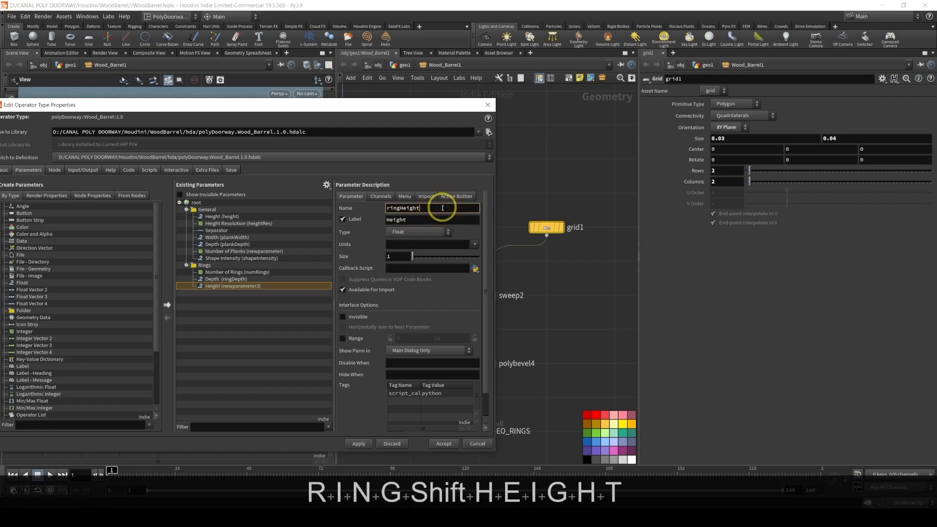
Give the ringHeight parameter a range of 0 to 1 with the minimum locked, and a default of 0.5
{"action": "left_click", "coordinate": [343, 338]}
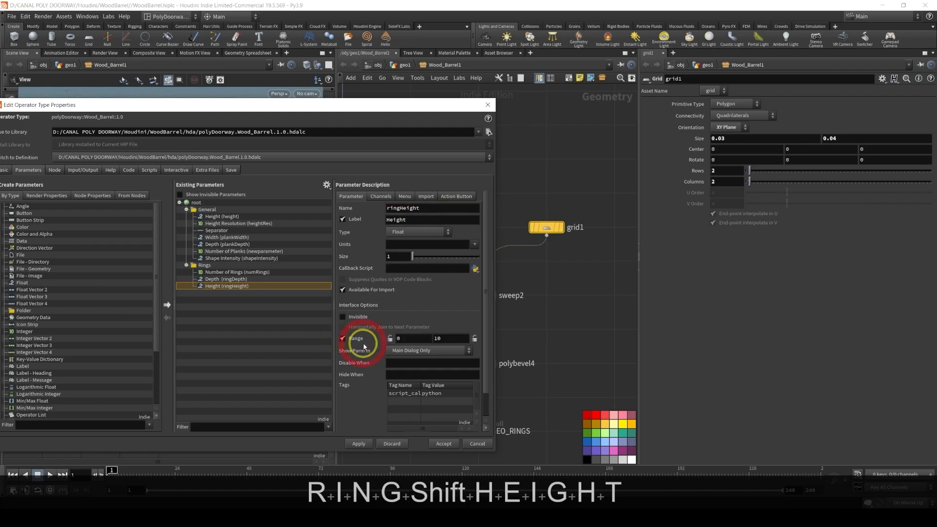
{"action": "left_click", "coordinate": [390, 338]}
{"action": "type", "text": "1"}
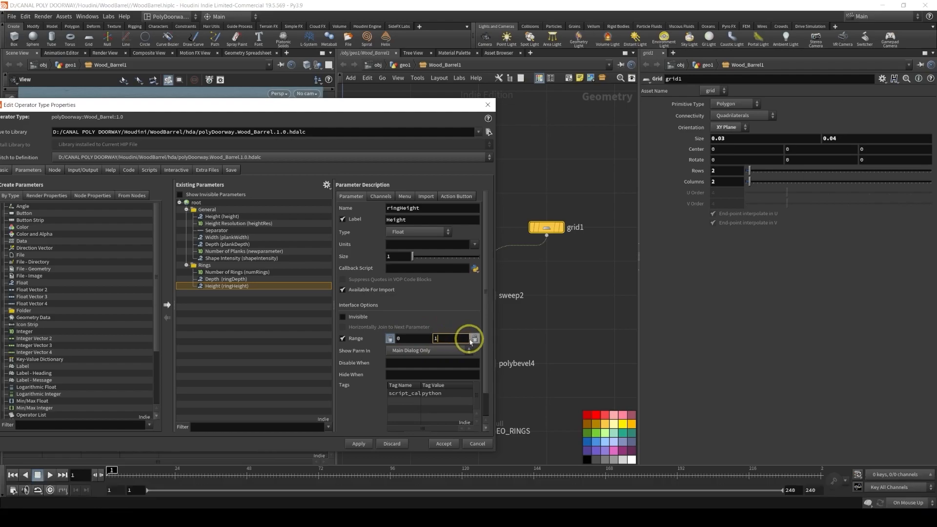
{"action": "left_click", "coordinate": [381, 196]}
{"action": "left_click", "coordinate": [403, 241]}
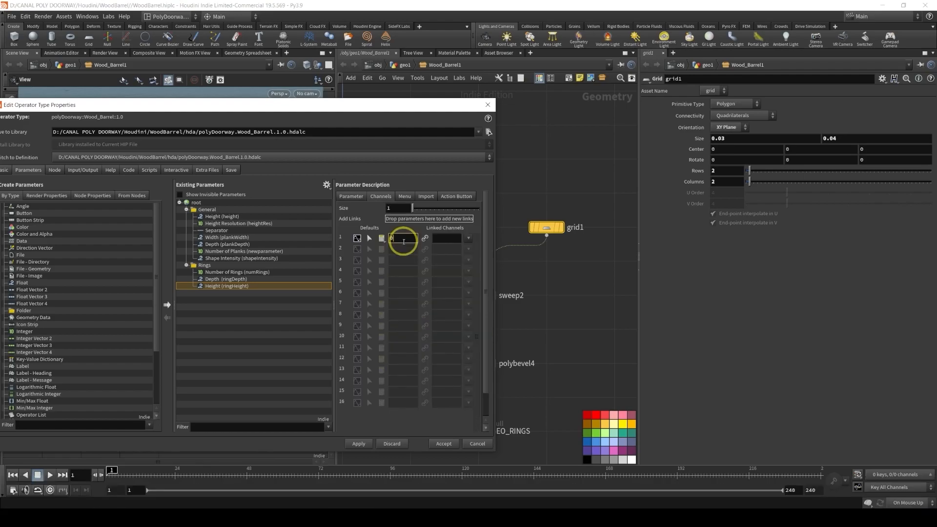
{"action": "type", "text": ".5"}
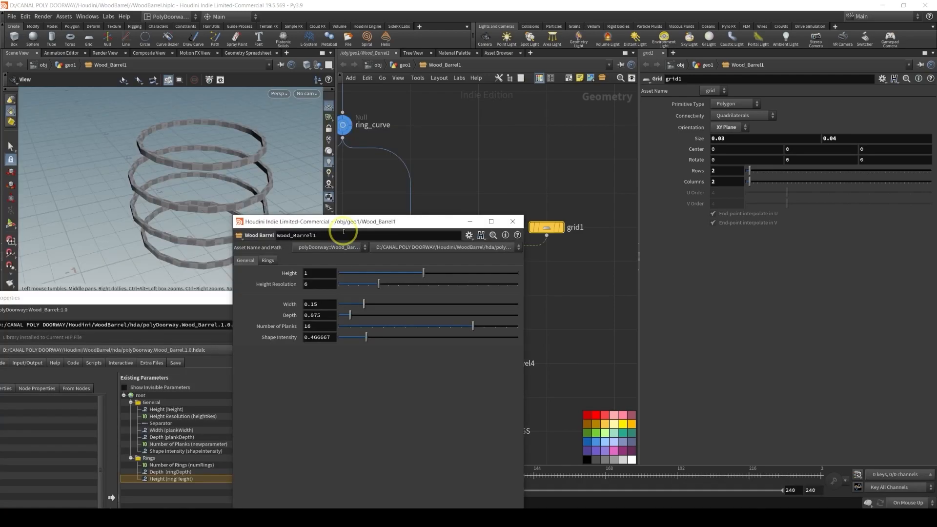
Drive grid1's first size value with 0.06*ch("../ringDepth"), pasting a relative reference to the barrel's ring Depth parameter
{"action": "left_click_drag", "start_coordinate": [346, 222], "coordinate": [208, 158]}
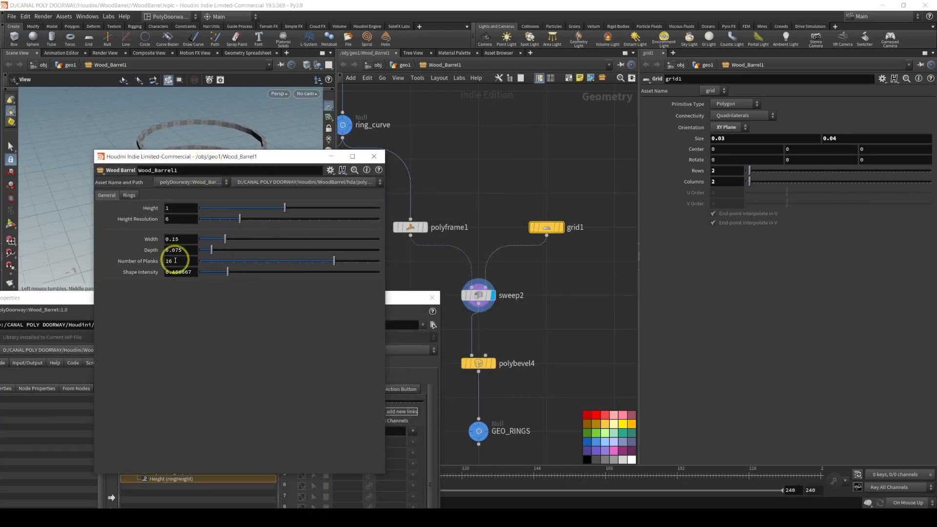
{"action": "left_click", "coordinate": [129, 195]}
{"action": "right_click", "coordinate": [150, 220]}
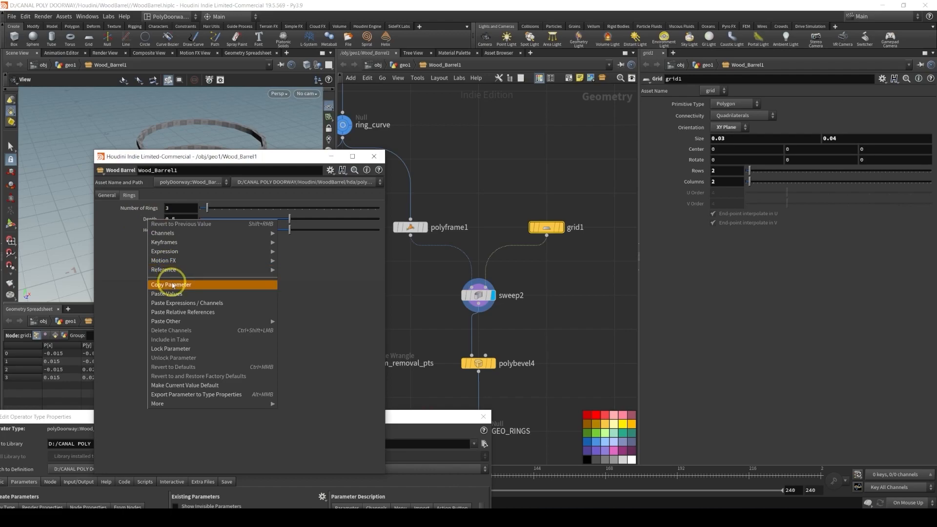
{"action": "left_click", "coordinate": [173, 286]}
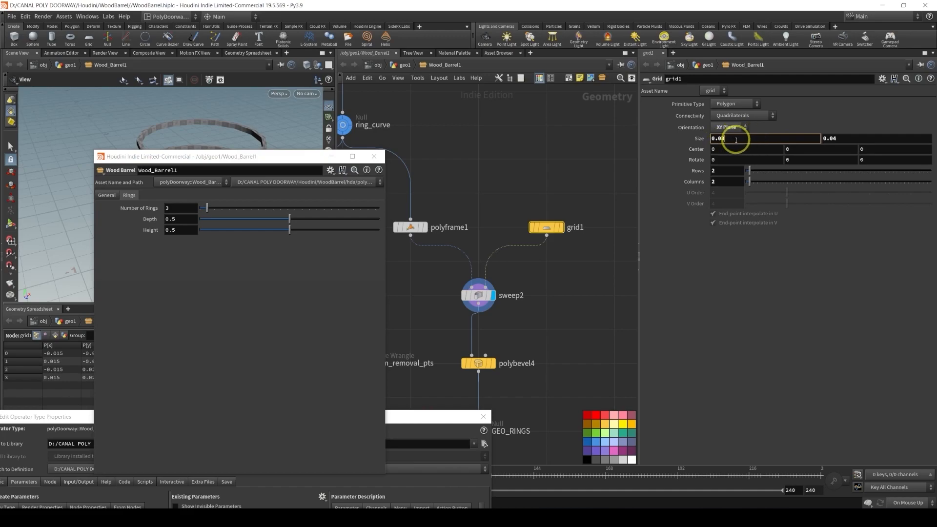
{"action": "key", "text": "BackSpace"}
{"action": "type", "text": "6*"}
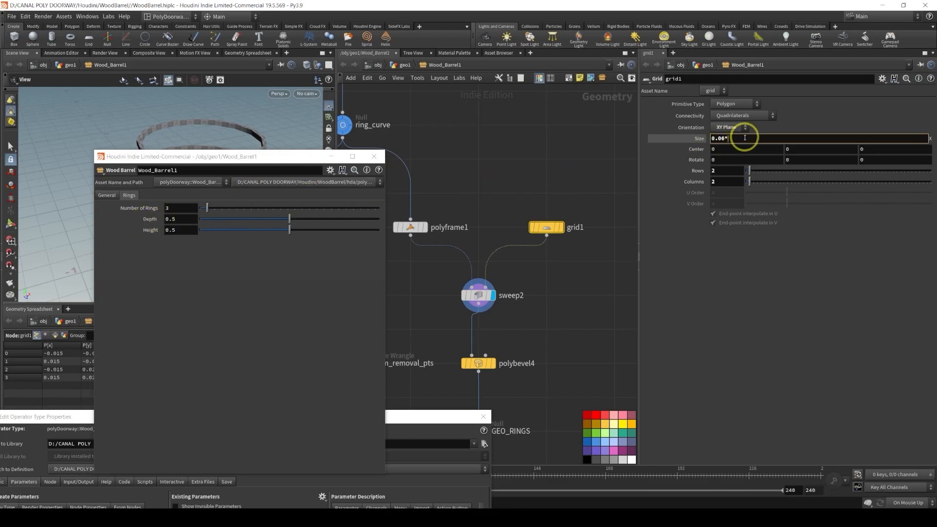
{"action": "right_click", "coordinate": [750, 139]}
{"action": "left_click", "coordinate": [817, 231]}
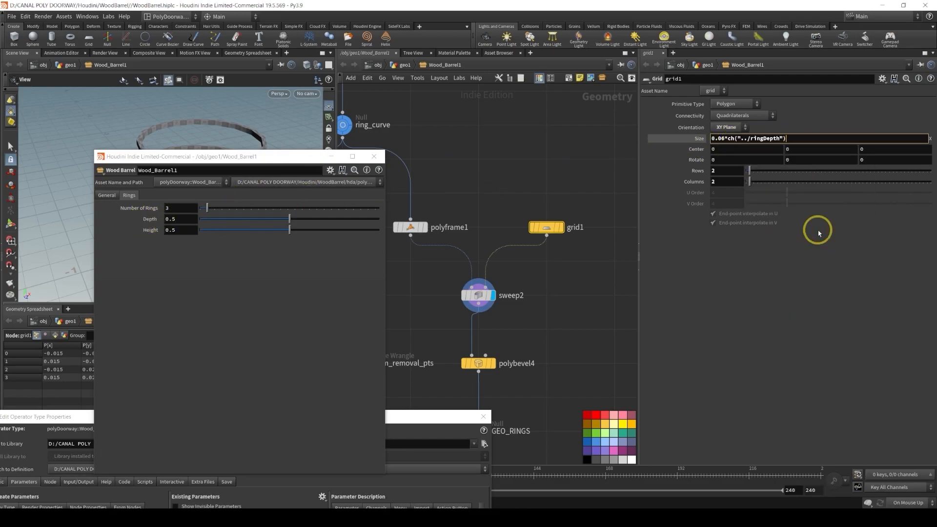
{"action": "key", "text": "Return"}
{"action": "left_click", "coordinate": [702, 142]}
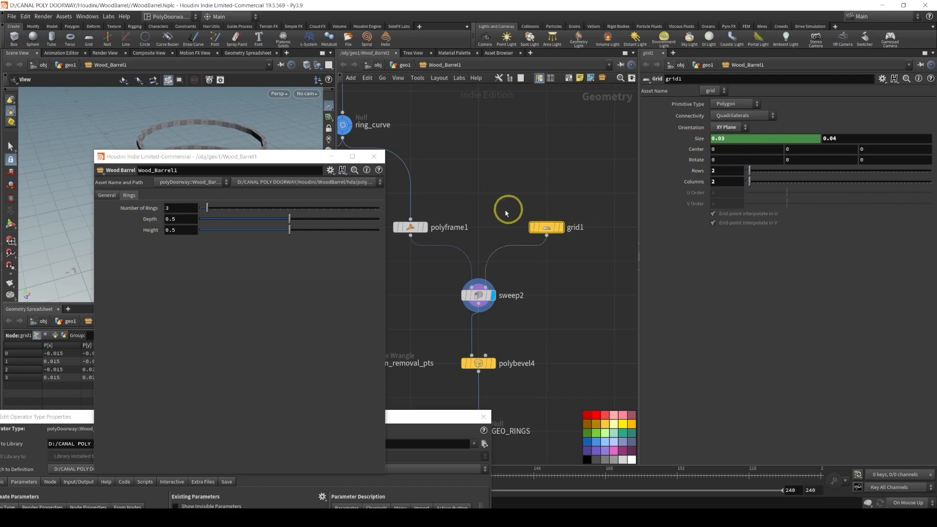
Try a greater ring Depth on the barrel asset, and undo the change
{"action": "left_click_drag", "start_coordinate": [290, 161], "coordinate": [267, 176]}
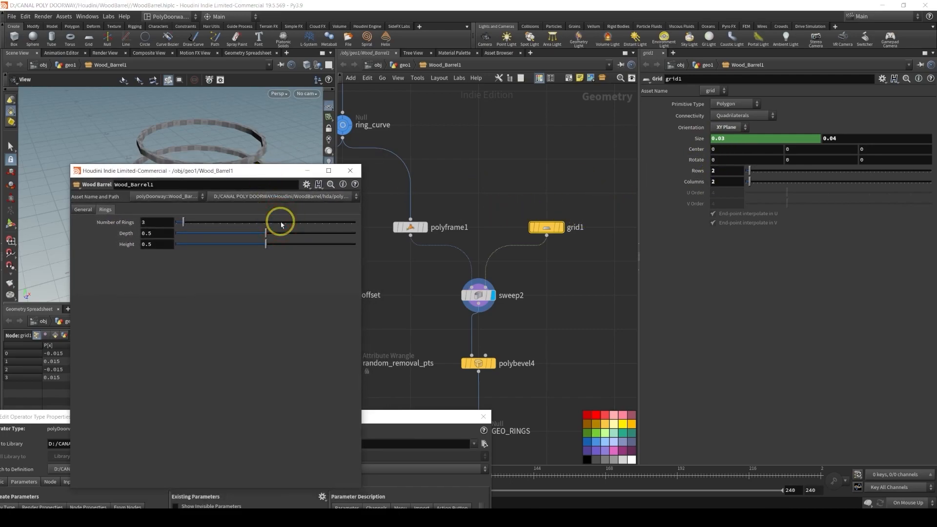
{"action": "left_click_drag", "start_coordinate": [271, 234], "coordinate": [356, 232]}
{"action": "key", "text": "ctrl+z"}
{"action": "key", "text": "ctrl+z"}
{"action": "key", "text": "ctrl+z"}
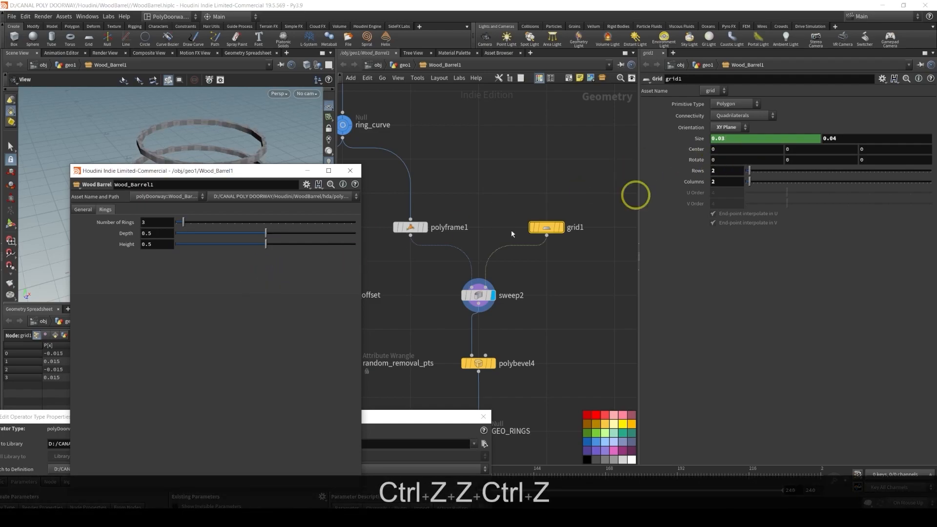
Drive grid1's second size value with 0.08*ch("../ringHeight"), pasting a relative reference to the barrel's ring Height parameter
{"action": "right_click", "coordinate": [125, 245]}
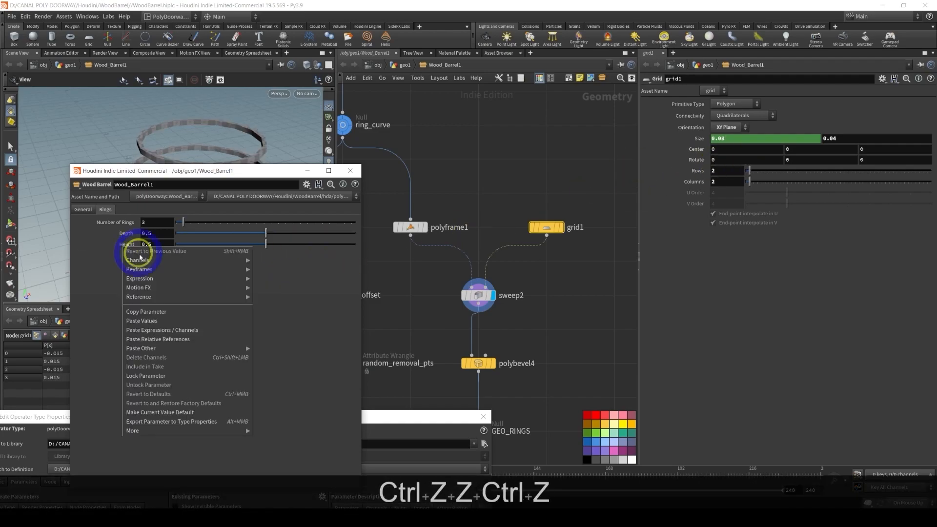
{"action": "left_click", "coordinate": [159, 312]}
{"action": "left_click", "coordinate": [856, 137]}
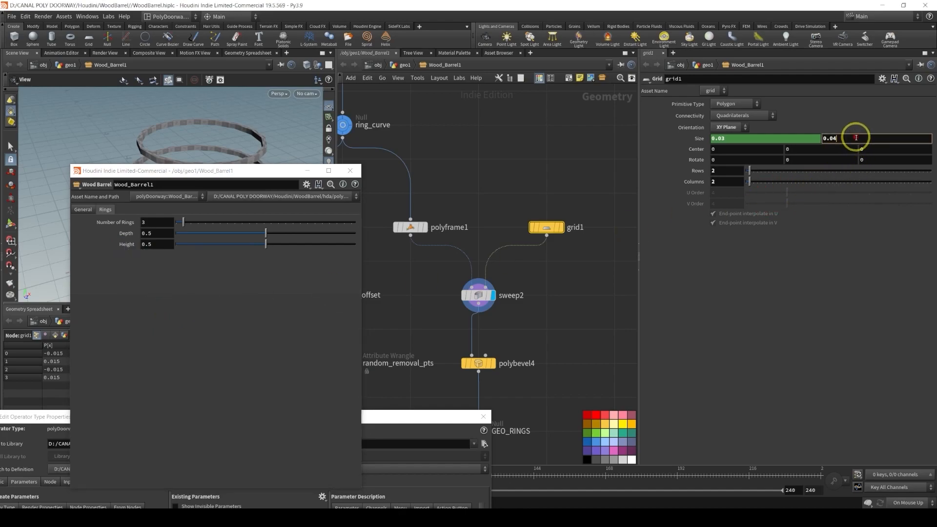
{"action": "key", "text": "BackSpace"}
{"action": "type", "text": "8*"}
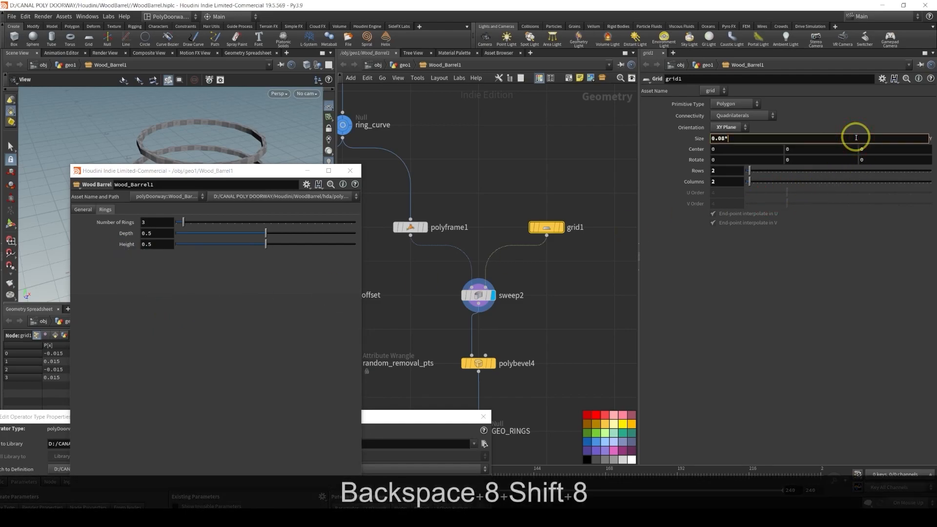
{"action": "right_click", "coordinate": [830, 138]}
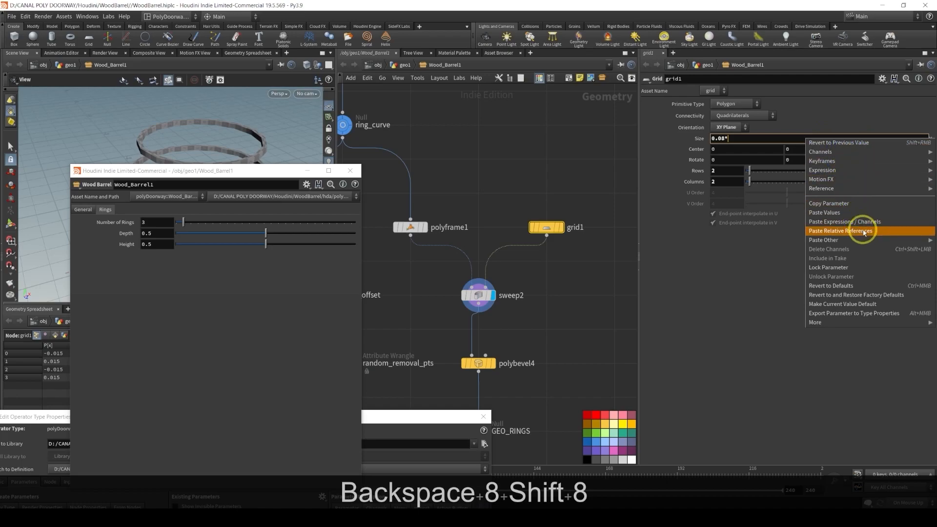
{"action": "left_click", "coordinate": [864, 234]}
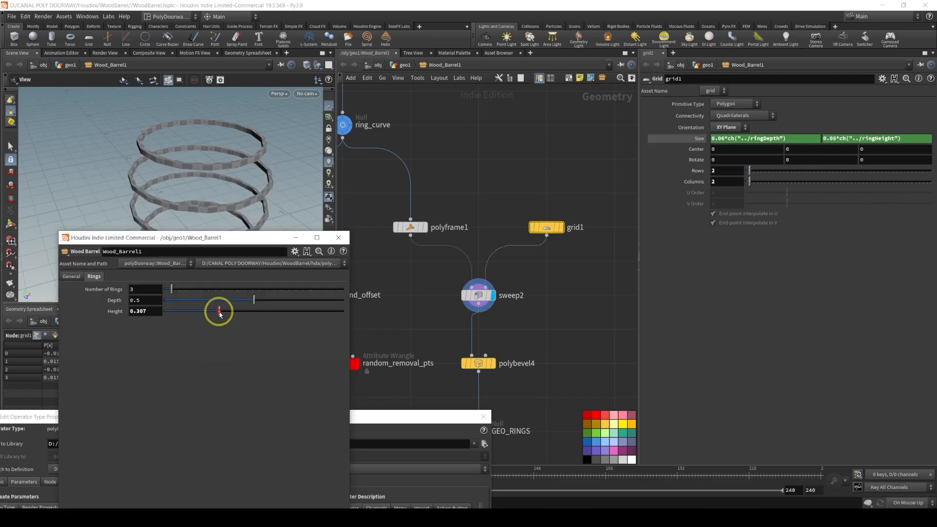
Test the ring Height control with values up to 0.9, and undo the changes
{"action": "left_click_drag", "start_coordinate": [223, 307], "coordinate": [326, 315]}
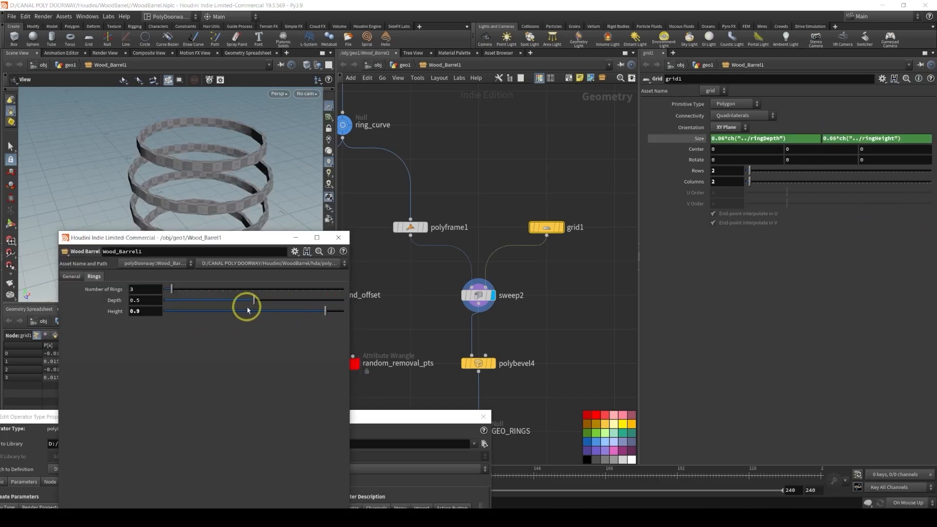
{"action": "left_click", "coordinate": [454, 227]}
{"action": "left_click", "coordinate": [441, 288]}
{"action": "key", "text": "ctrl+z"}
{"action": "key", "text": "ctrl+z"}
{"action": "key", "text": "ctrl+z"}
{"action": "key", "text": "ctrl+z"}
Try a ring Height of 2, beyond the slider's range, and undo it
{"action": "left_click", "coordinate": [144, 311]}
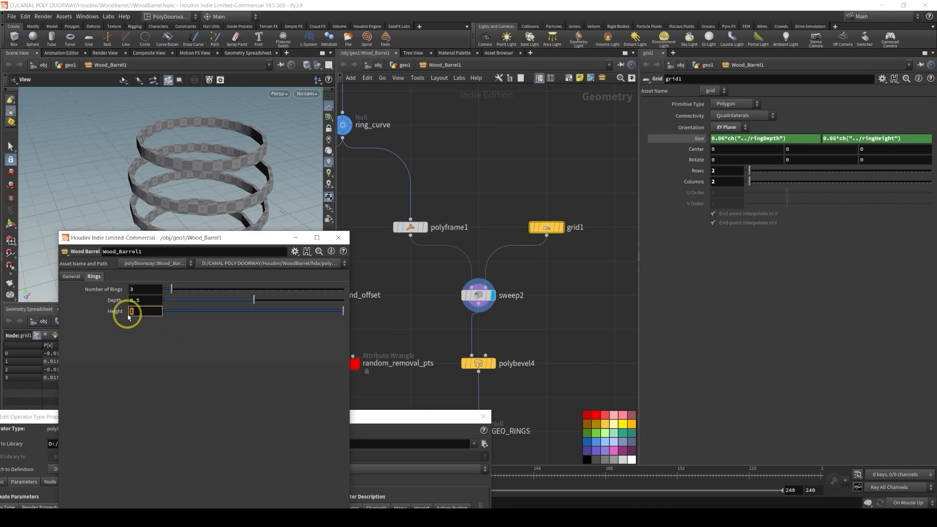
{"action": "type", "text": "2"}
{"action": "key", "text": "Return"}
{"action": "key", "text": "ctrl+z"}
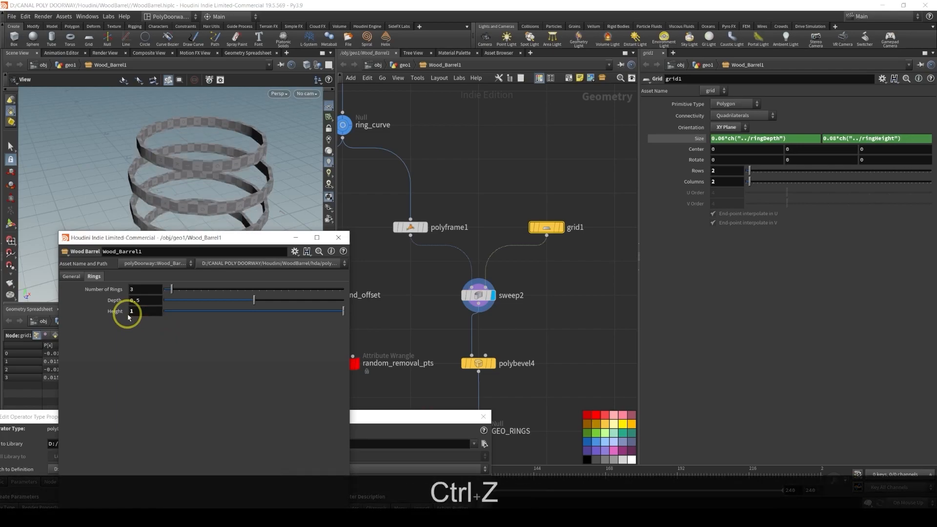
Add polybevel4's Distance parameter to the asset's Rings folder, below Height
{"action": "left_click_drag", "start_coordinate": [428, 420], "coordinate": [469, 90]}
{"action": "left_click", "coordinate": [388, 176]}
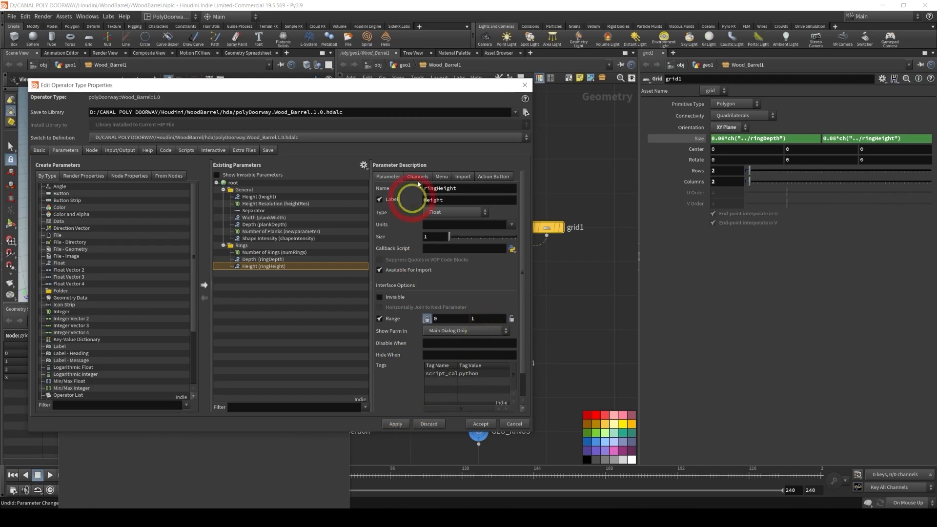
{"action": "left_click_drag", "start_coordinate": [457, 93], "coordinate": [380, 86]}
{"action": "middle_click_drag", "start_coordinate": [544, 328], "coordinate": [588, 253]}
{"action": "left_click", "coordinate": [523, 291]}
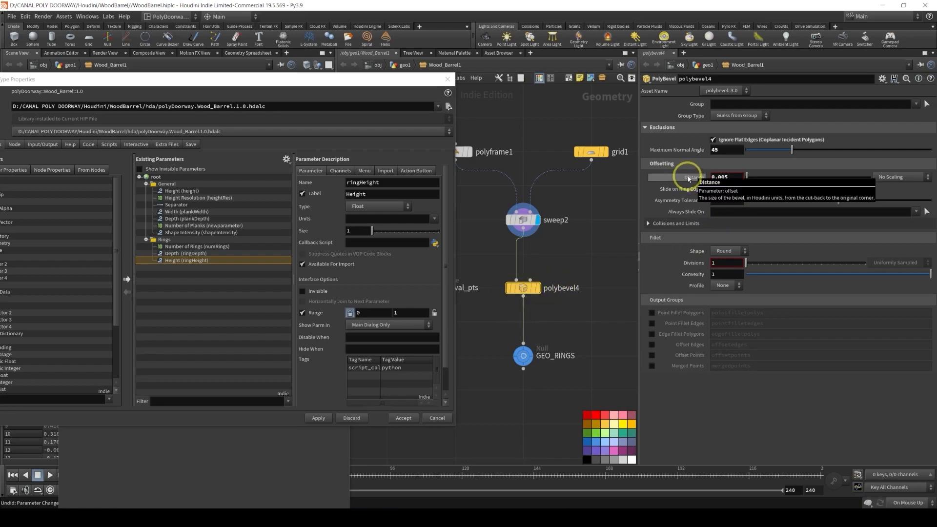
{"action": "left_click_drag", "start_coordinate": [691, 178], "coordinate": [169, 239]}
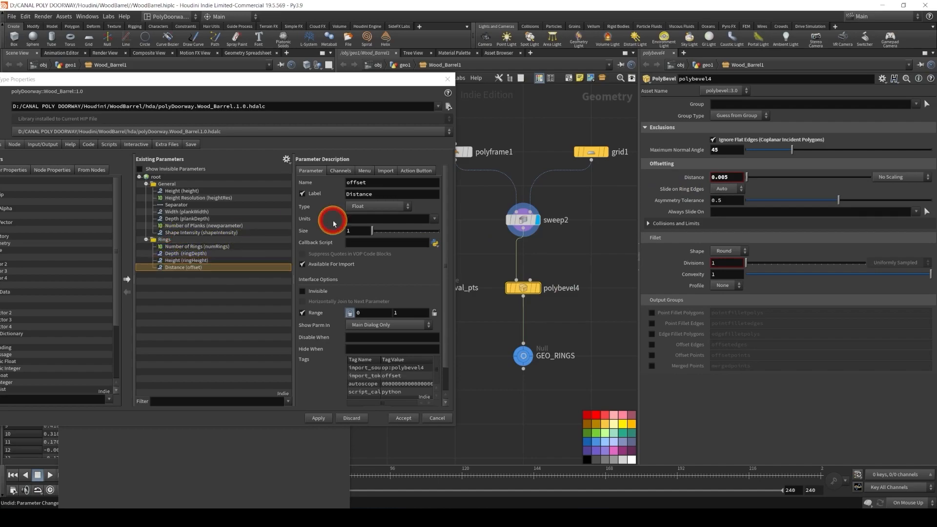
Label the added Distance parameter "Bevel Amount" and name it ringBevelAmount
{"action": "left_click", "coordinate": [367, 194]}
{"action": "type", "text": "B"}
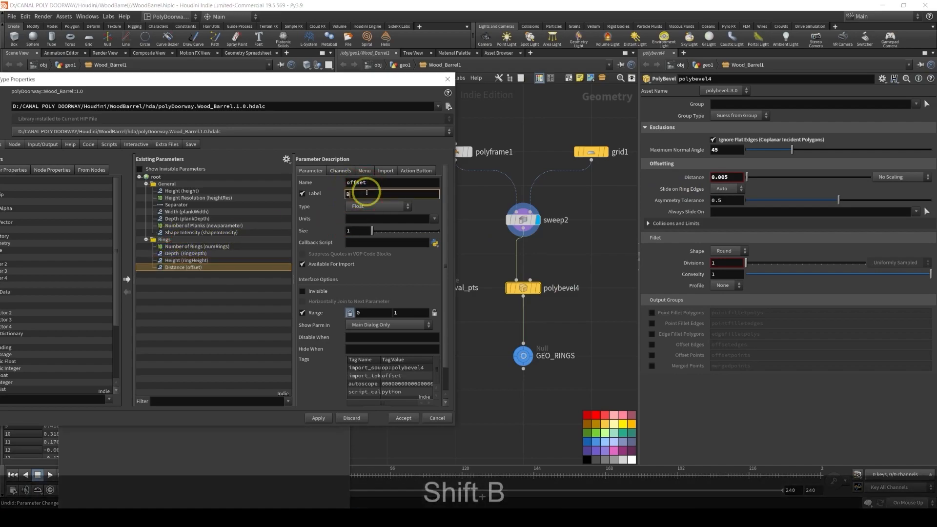
{"action": "type", "text": "evel Amount"}
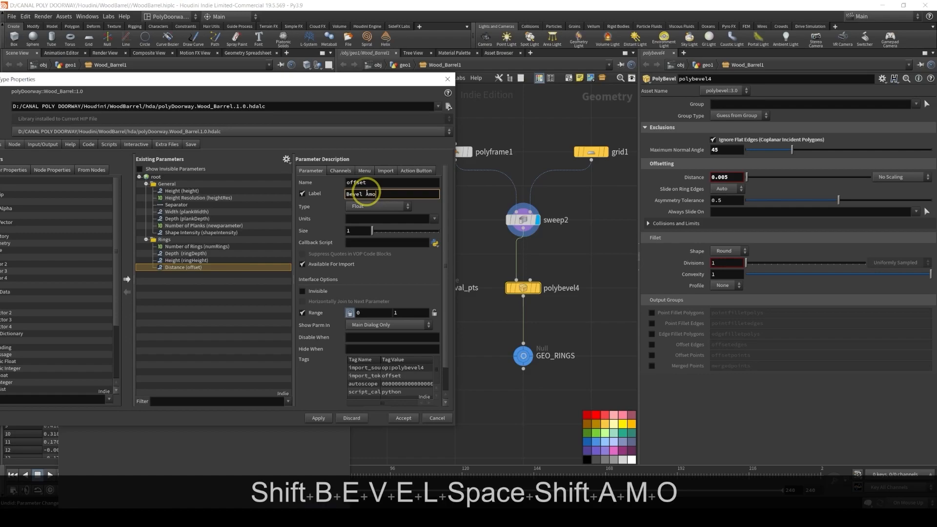
{"action": "double_click", "coordinate": [379, 183]}
{"action": "type", "text": "bevel"}
{"action": "key", "text": "Home"}
{"action": "type", "text": "ring"}
{"action": "key", "text": "Delete"}
{"action": "type", "text": "B"}
{"action": "key", "text": "End"}
{"action": "type", "text": "Amount"}
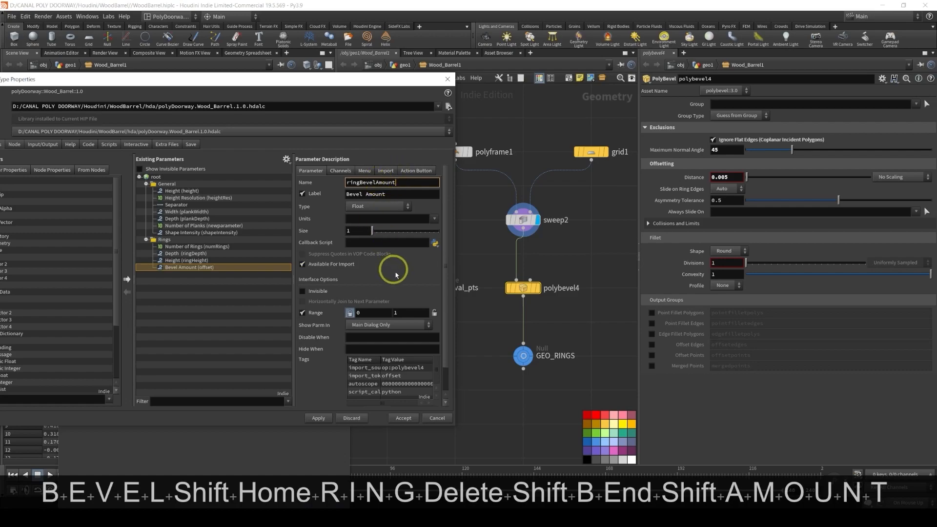
Set the default value of the ringBevelAmount parameter to 0.5
{"action": "left_click", "coordinate": [340, 170]}
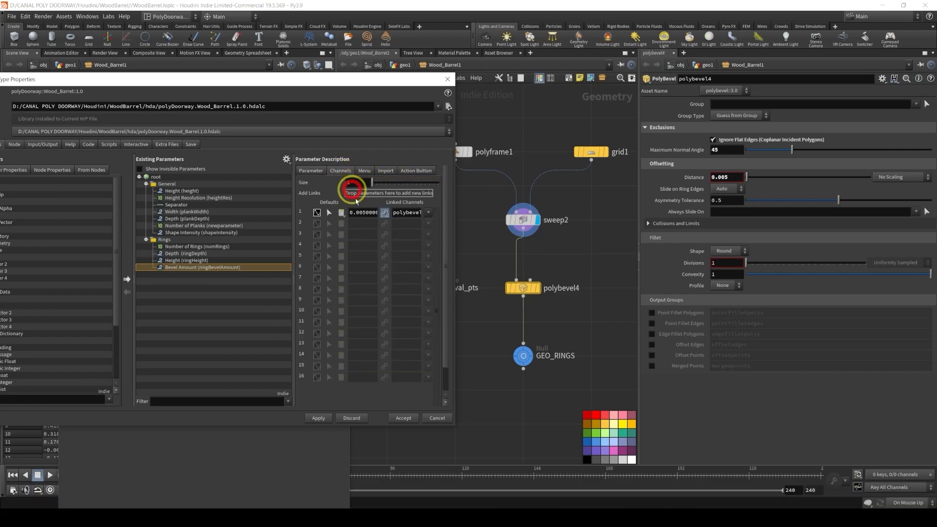
{"action": "left_click", "coordinate": [357, 213]}
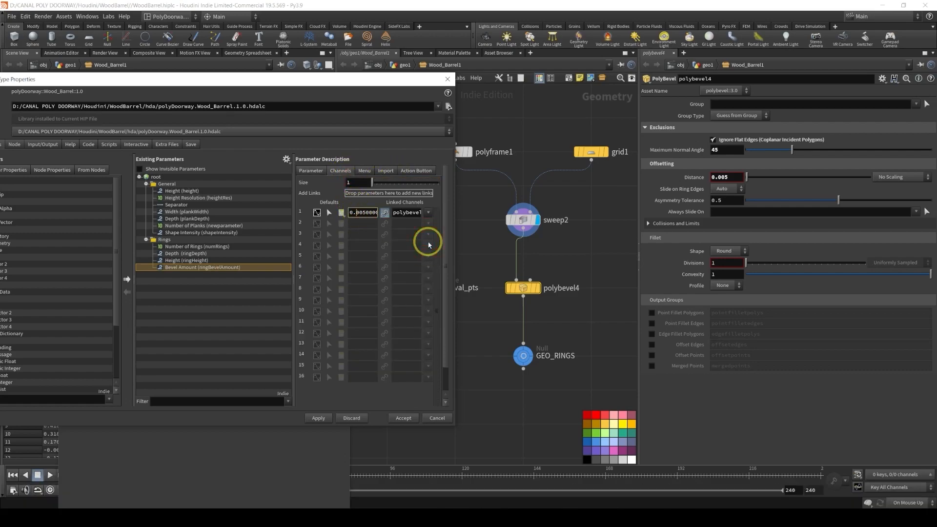
{"action": "key", "text": "shift+End"}
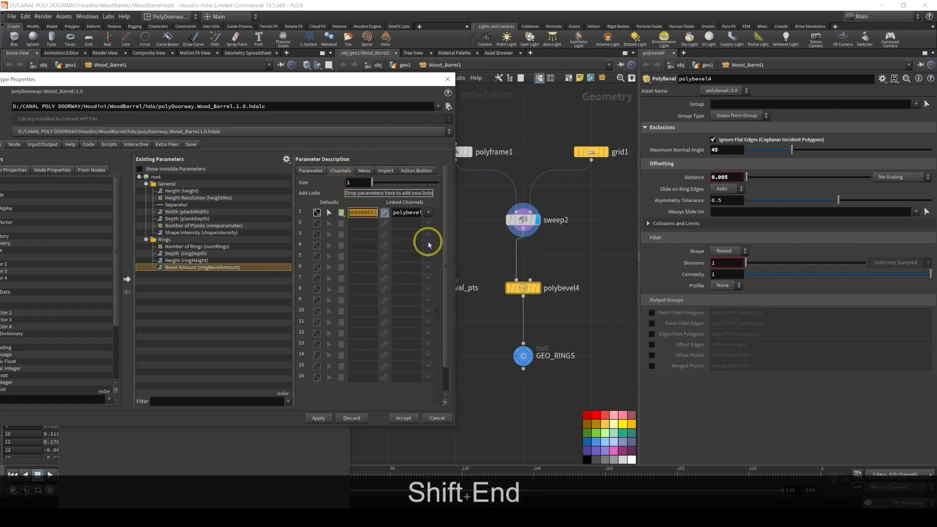
{"action": "type", "text": "5"}
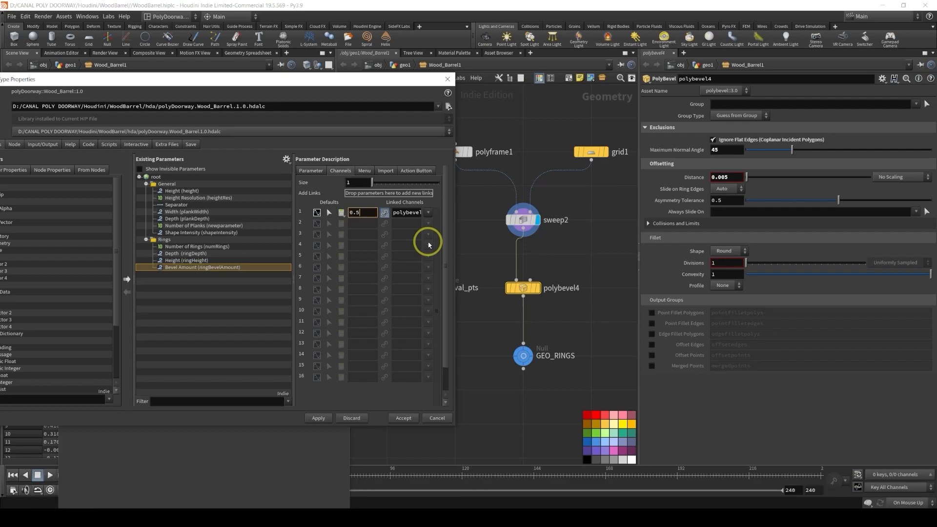
Check the Bevel Amount parameter's range and default, and apply the new parameter to the asset
{"action": "key", "text": "Return"}
{"action": "left_click", "coordinate": [310, 170]}
{"action": "left_click", "coordinate": [396, 313]}
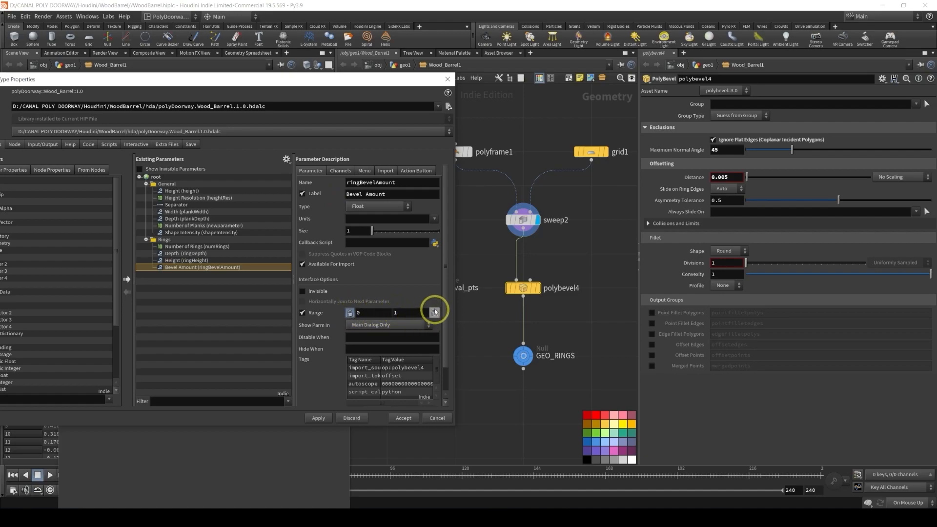
{"action": "left_click", "coordinate": [341, 170]}
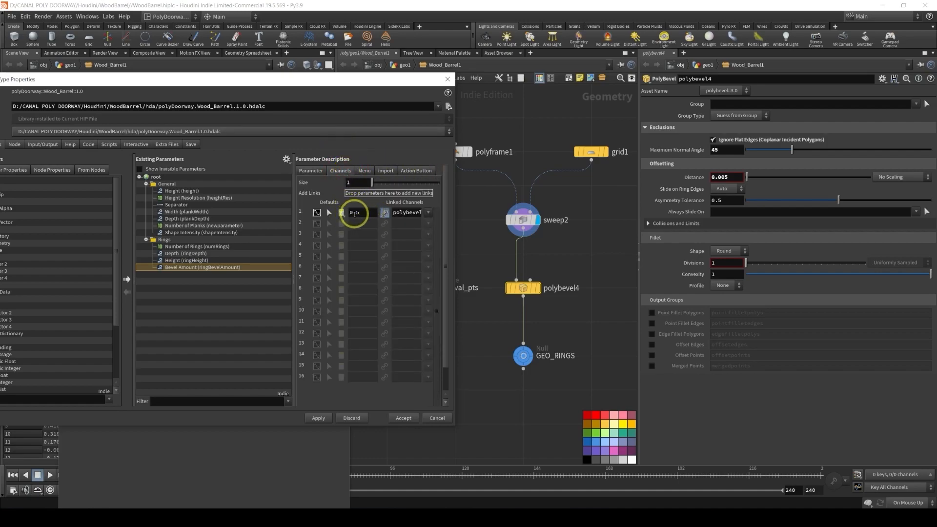
{"action": "left_click_drag", "start_coordinate": [689, 178], "coordinate": [688, 181]}
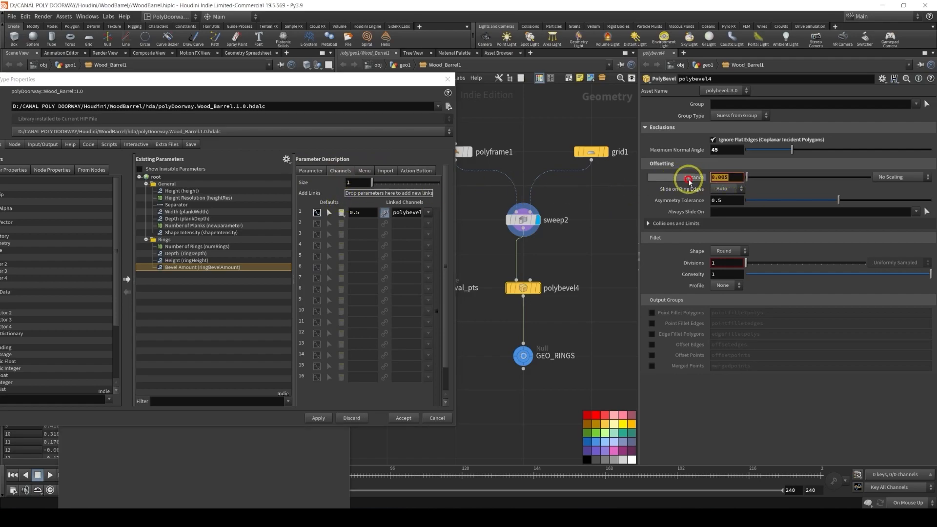
{"action": "key", "text": "ctrl+shift+c"}
{"action": "left_click", "coordinate": [322, 418]}
Set polybevel4's Distance expression to 0.01*ch("../ringBevelAmount") and apply the asset changes
{"action": "left_click", "coordinate": [698, 179]}
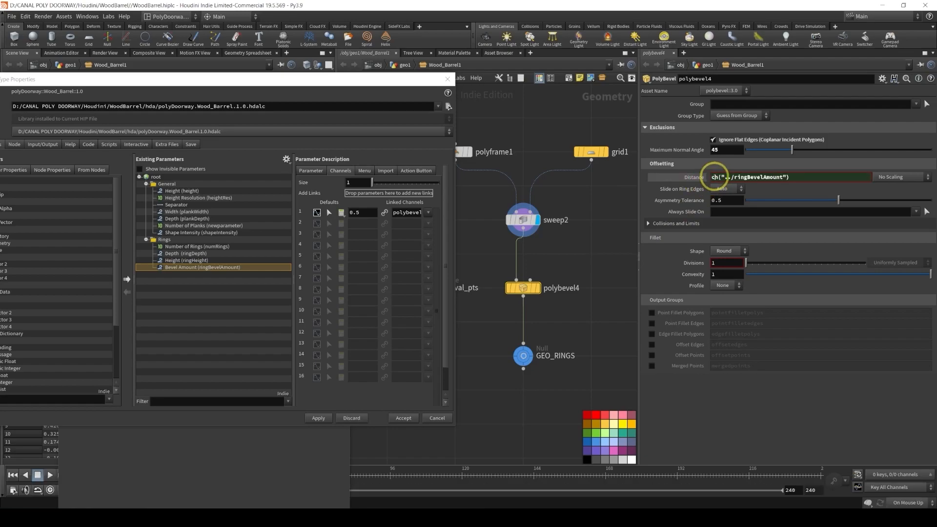
{"action": "key", "text": "ctrl+v"}
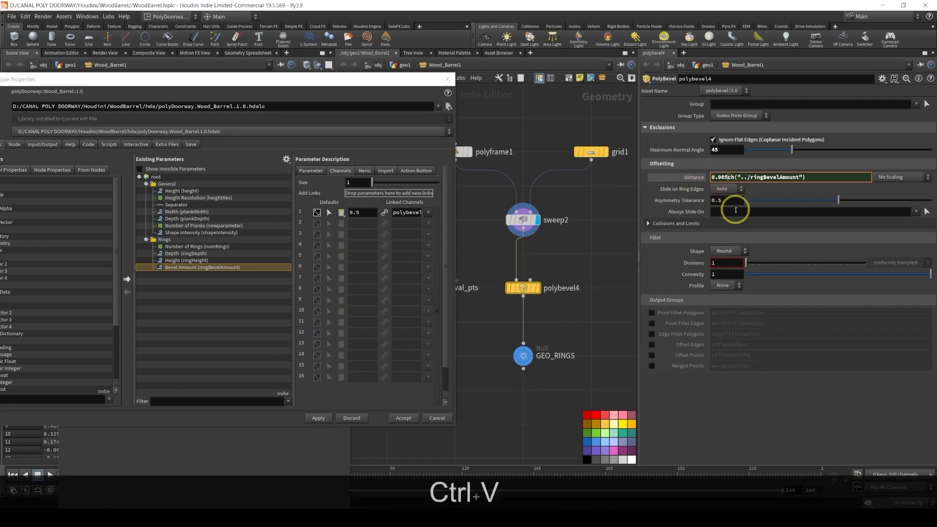
{"action": "key", "text": "BackSpace"}
{"action": "key", "text": "BackSpace"}
{"action": "type", "text": "1"}
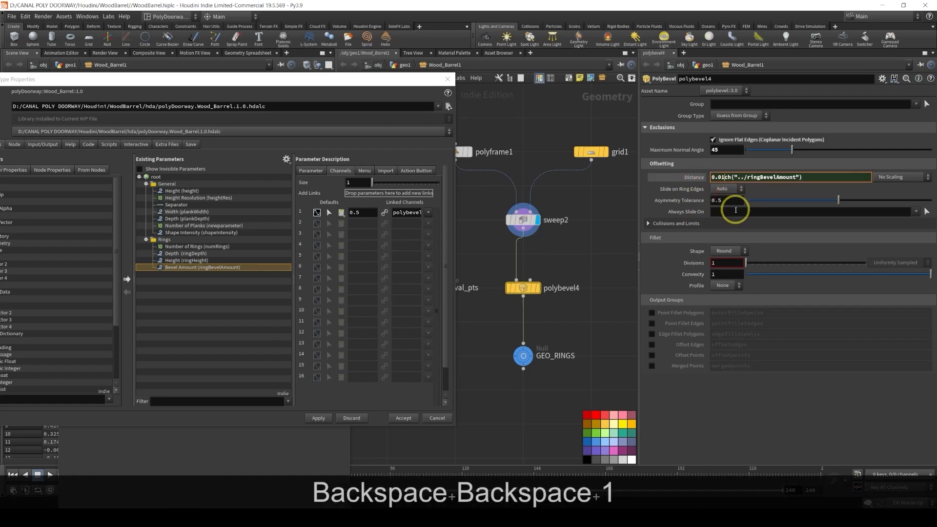
{"action": "type", "text": "*"}
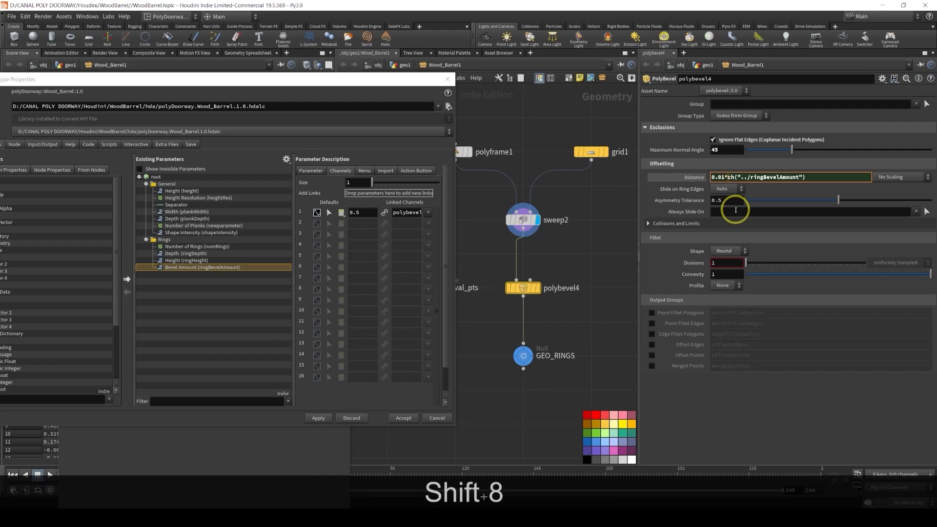
{"action": "key", "text": "Return"}
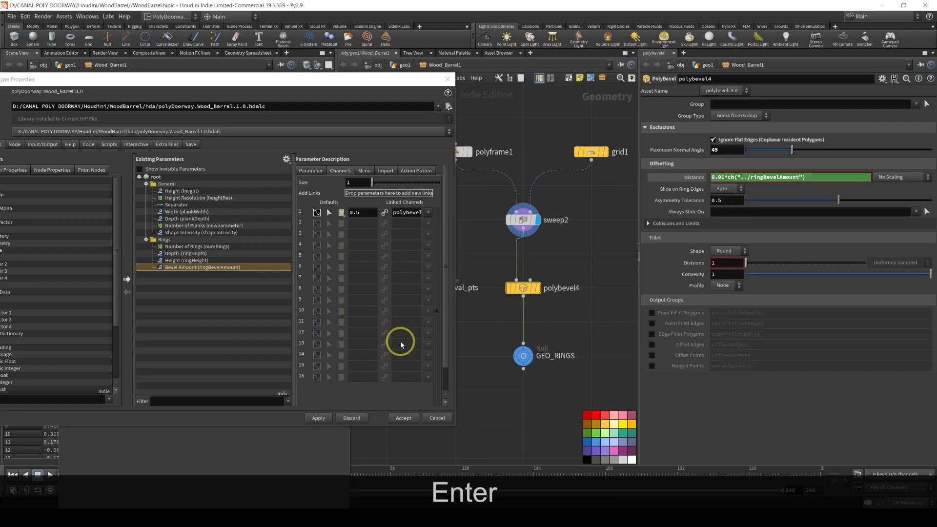
{"action": "left_click", "coordinate": [320, 418]}
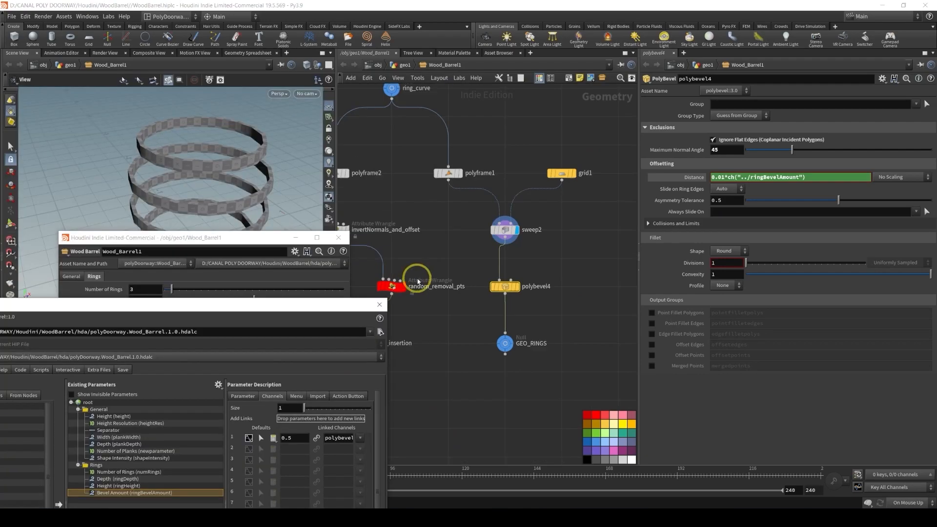
Add a folder labelled "Bolts" to the asset's parameters, below the Rings folder
{"action": "scroll", "coordinate": [418, 279], "scroll_direction": "down", "scroll_amount": 5}
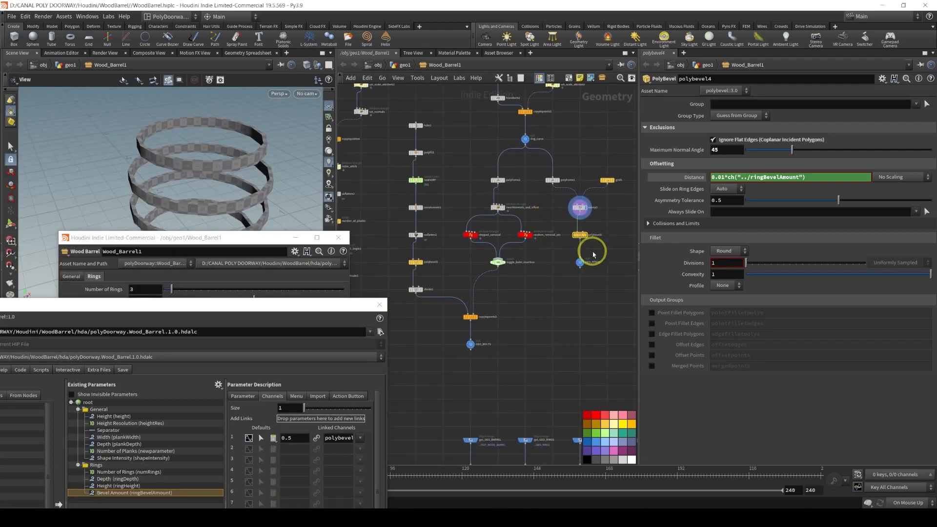
{"action": "mouse_move", "coordinate": [583, 209]}
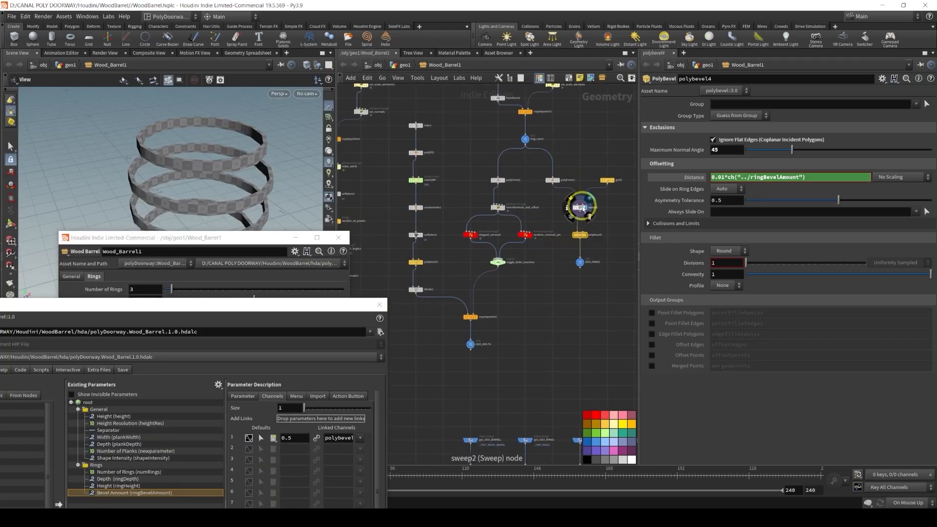
{"action": "middle_click_drag", "start_coordinate": [471, 172], "coordinate": [517, 235]}
{"action": "scroll", "coordinate": [552, 286], "scroll_direction": "up", "scroll_amount": 5}
{"action": "left_click", "coordinate": [510, 208]}
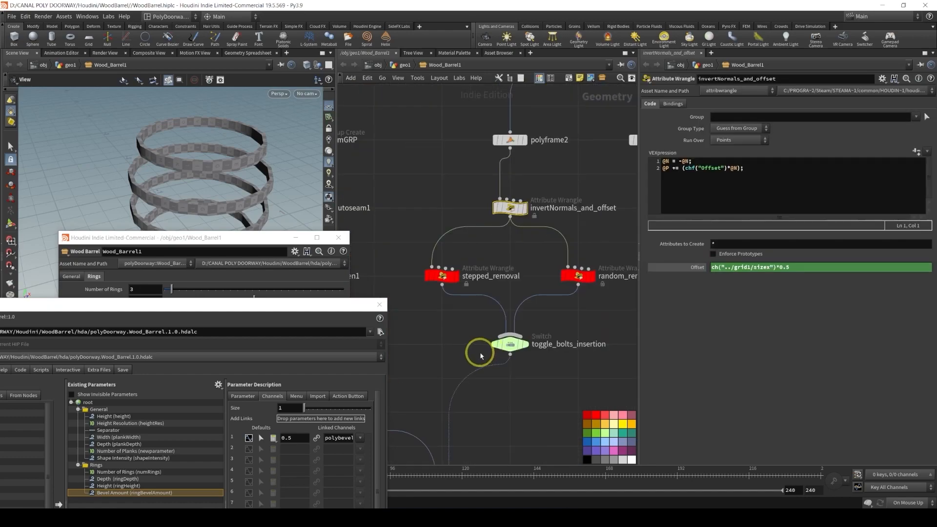
{"action": "left_click_drag", "start_coordinate": [311, 310], "coordinate": [480, 86]}
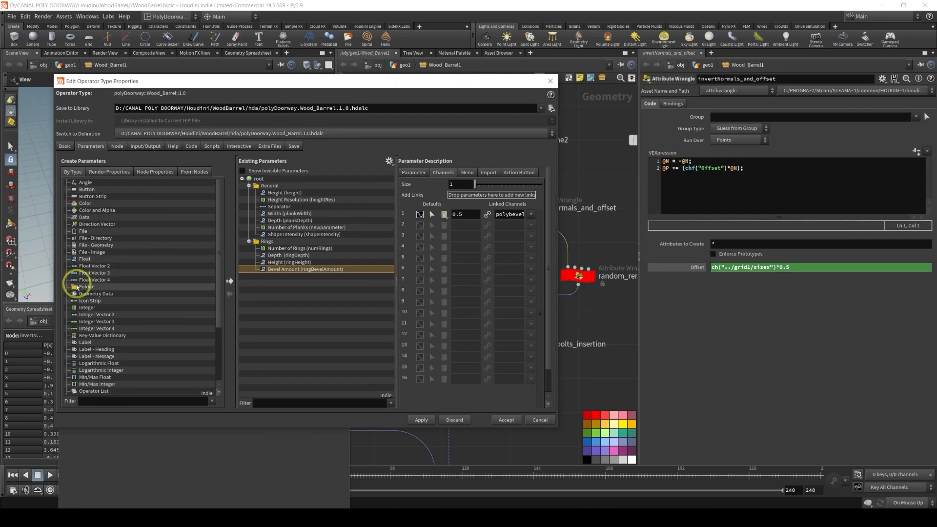
{"action": "left_click_drag", "start_coordinate": [76, 289], "coordinate": [263, 178]}
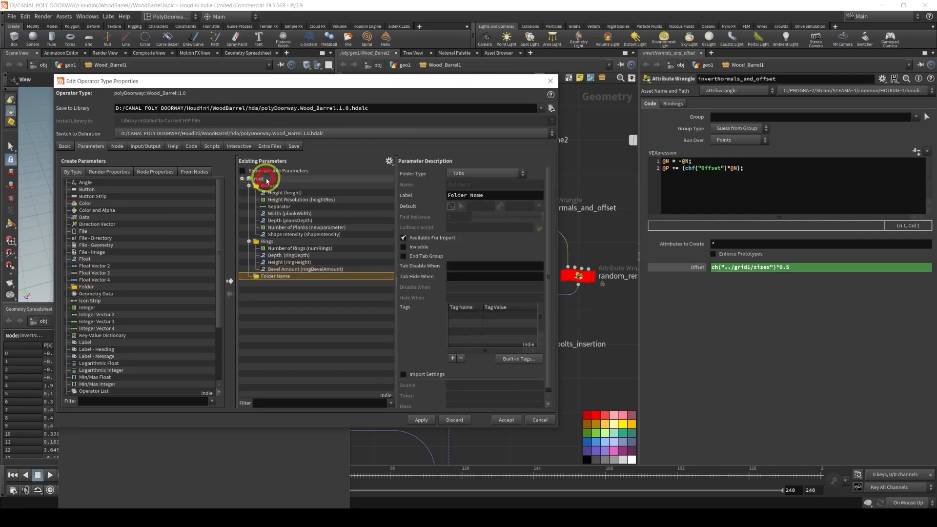
{"action": "triple_click", "coordinate": [498, 198]}
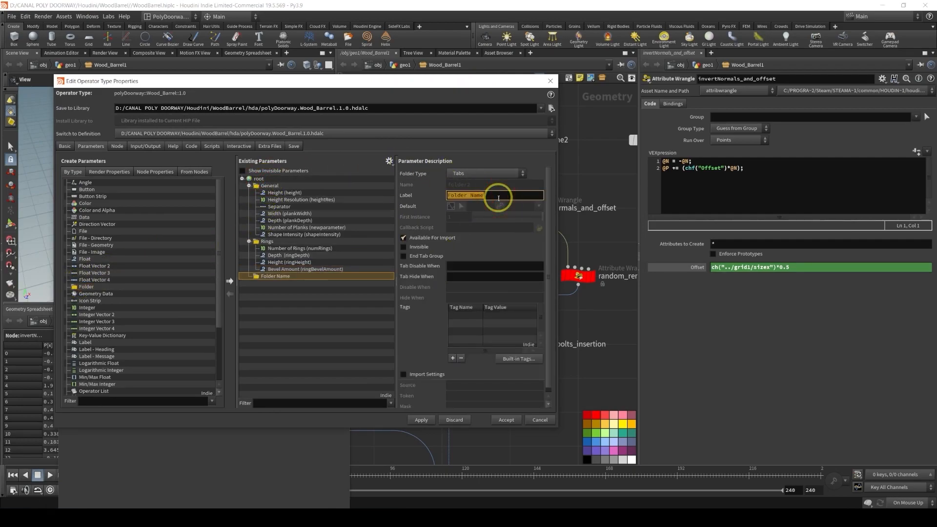
{"action": "type", "text": "Bolts"}
{"action": "key", "text": "Return"}
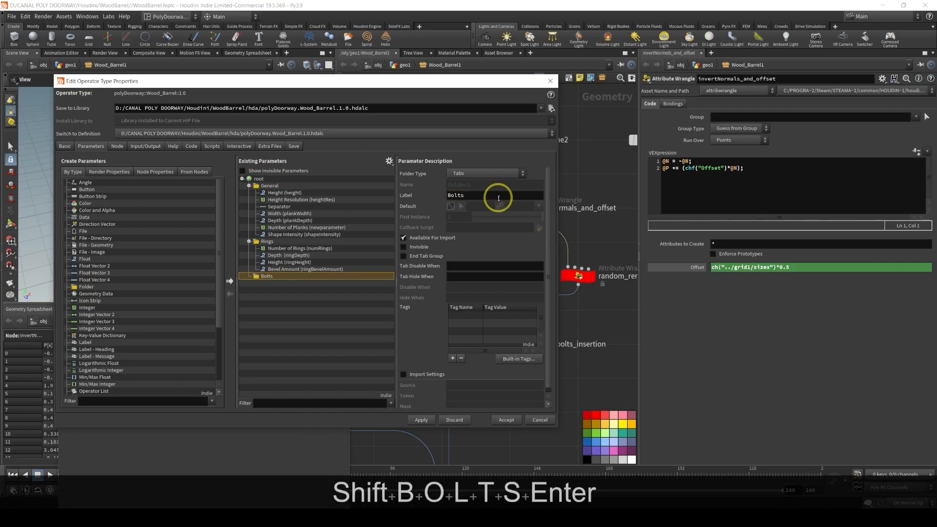
Add the Select Input parameter of the toggle_bolts_insertion switch to the asset's Bolts folder
{"action": "left_click_drag", "start_coordinate": [491, 86], "coordinate": [242, 161]}
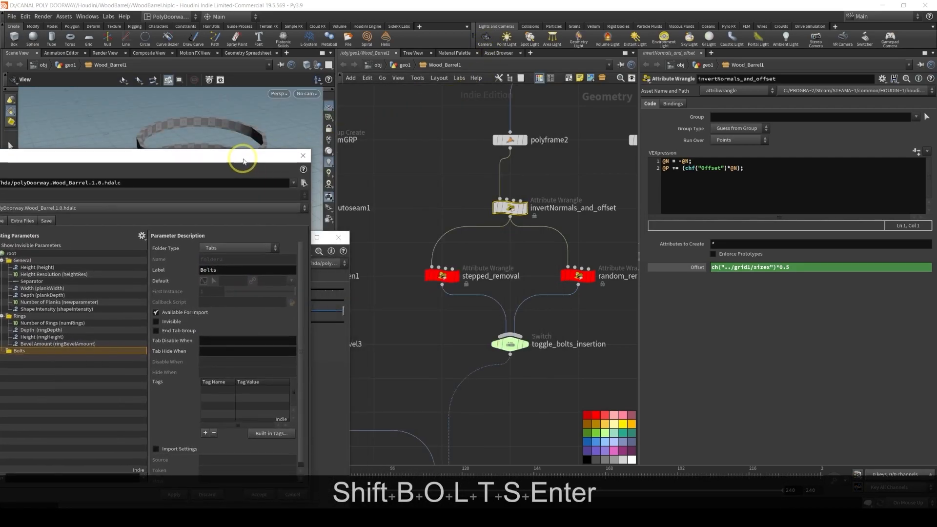
{"action": "middle_click_drag", "start_coordinate": [400, 318], "coordinate": [403, 286]}
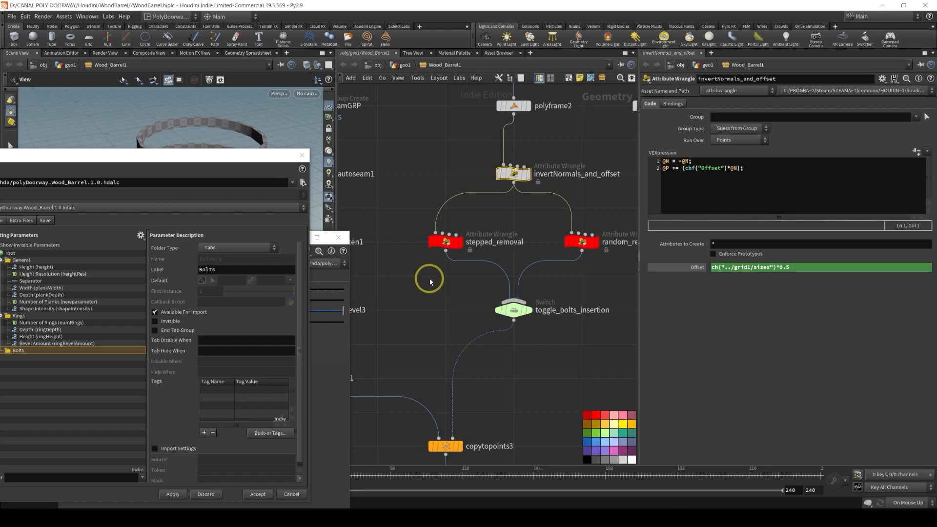
{"action": "left_click_drag", "start_coordinate": [477, 302], "coordinate": [539, 328]}
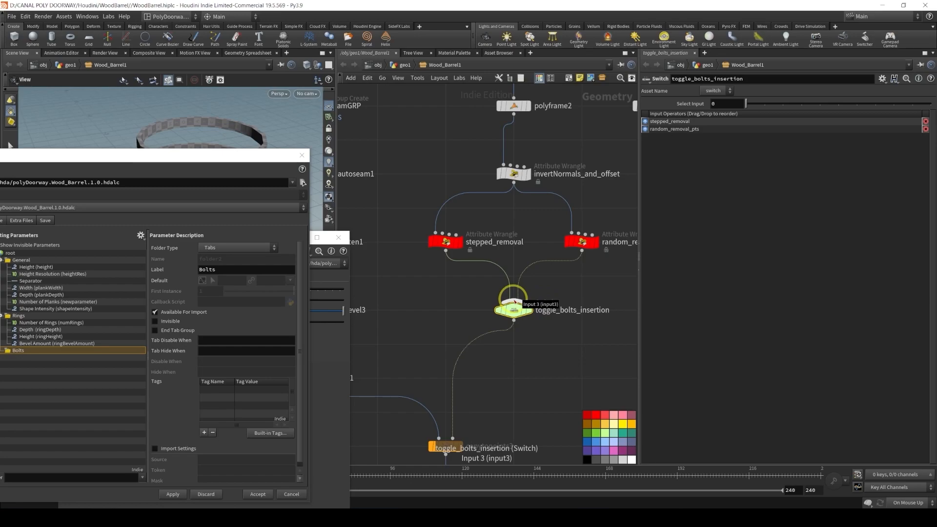
{"action": "left_click_drag", "start_coordinate": [136, 157], "coordinate": [391, 100]}
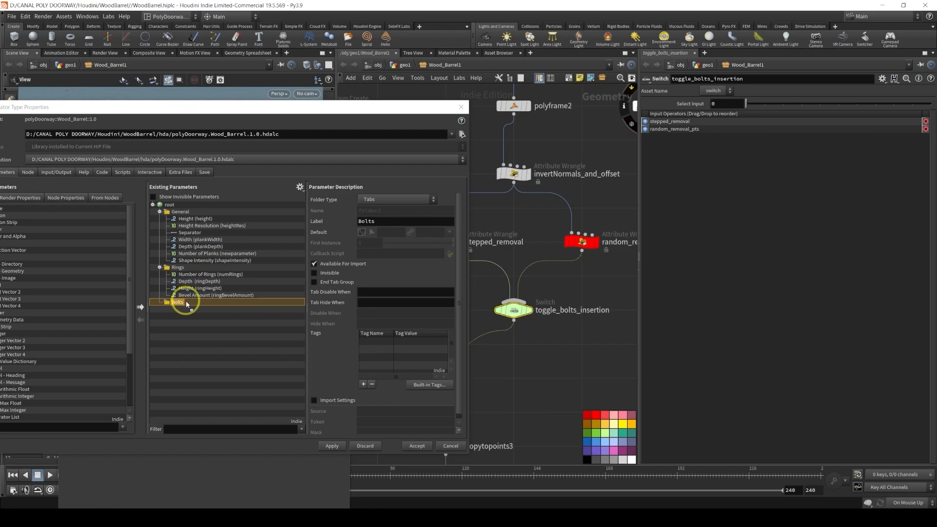
{"action": "left_click_drag", "start_coordinate": [184, 304], "coordinate": [185, 305]}
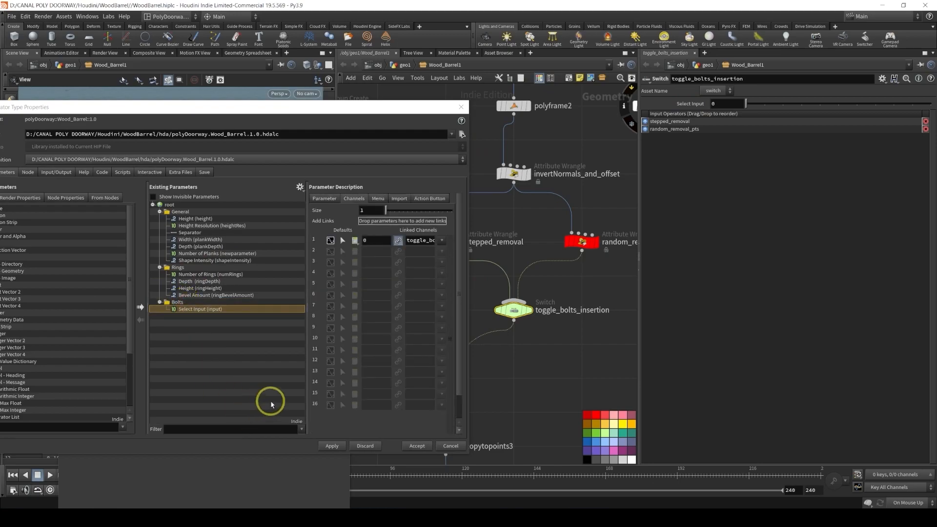
Change the added Select Input parameter's type from Integer to Toggle
{"action": "left_click", "coordinate": [324, 200]}
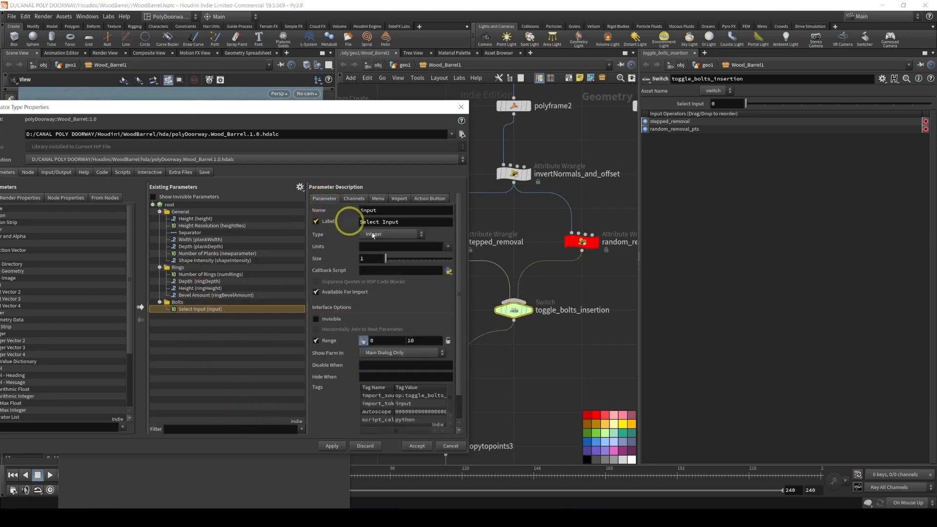
{"action": "left_click_drag", "start_coordinate": [382, 108], "coordinate": [289, 119]}
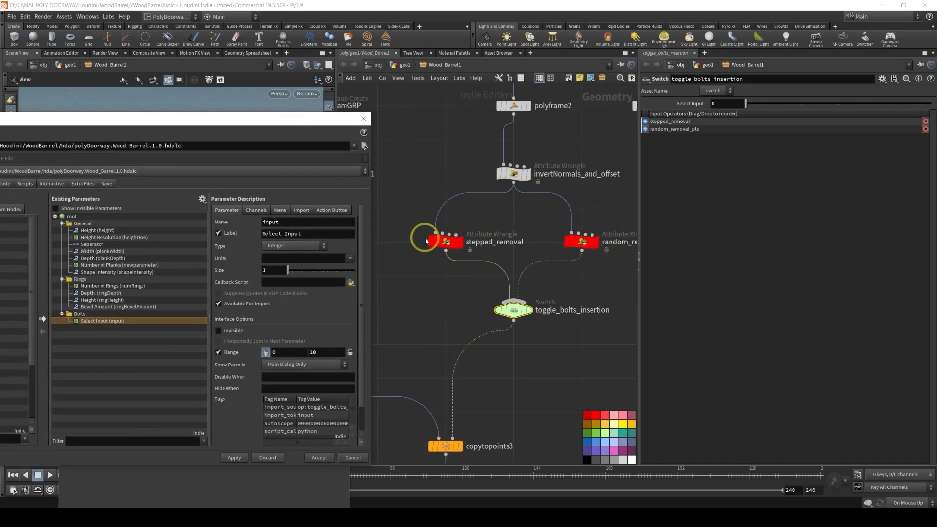
{"action": "left_click", "coordinate": [293, 245]}
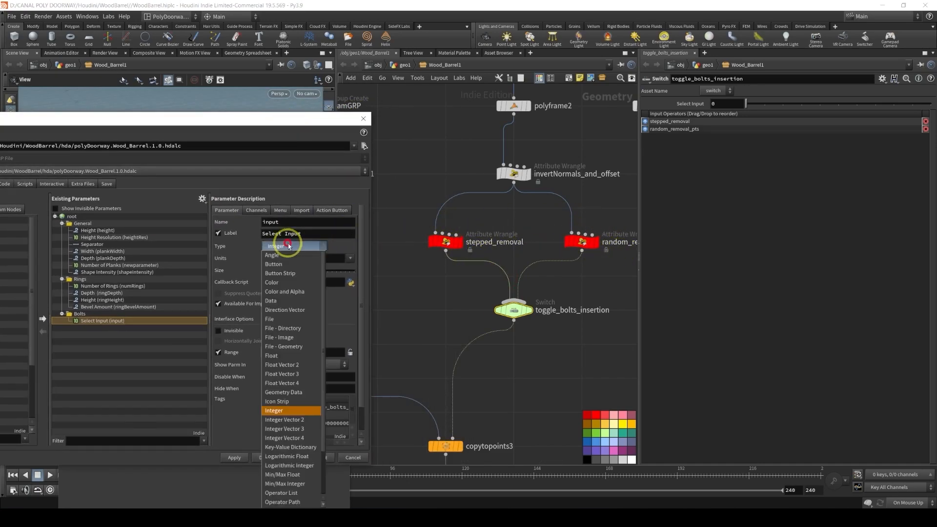
{"action": "left_click", "coordinate": [283, 484]}
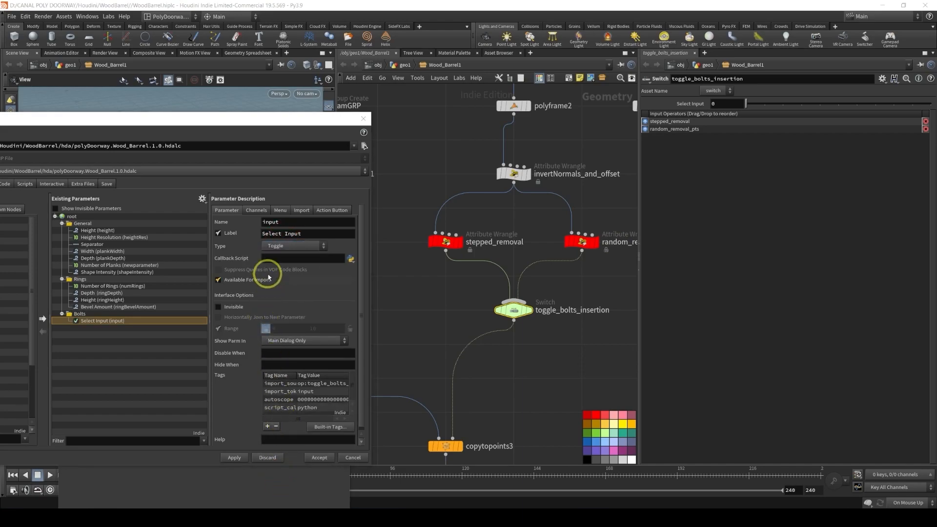
Label the toggle parameter "Bolts Insertion Style" and name it tBoltsInsertionStyle
{"action": "double_click", "coordinate": [312, 234]}
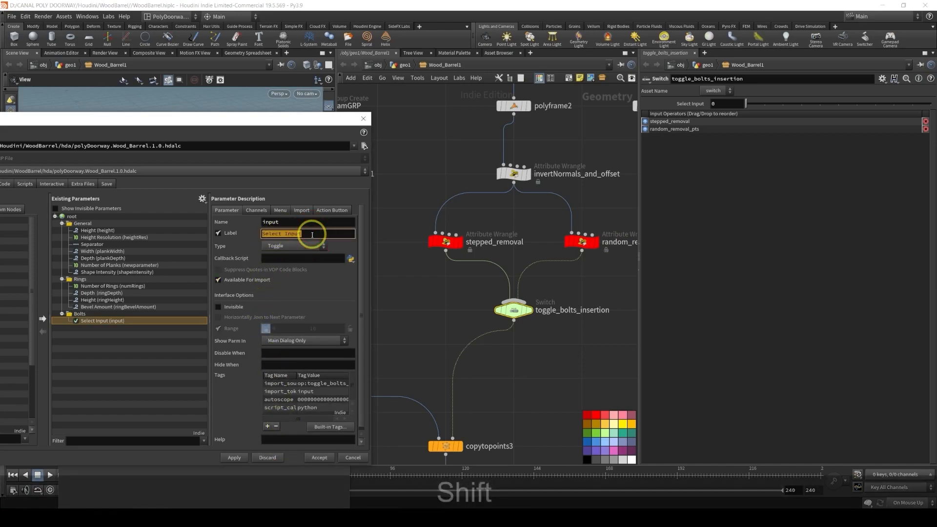
{"action": "type", "text": "Bolt"}
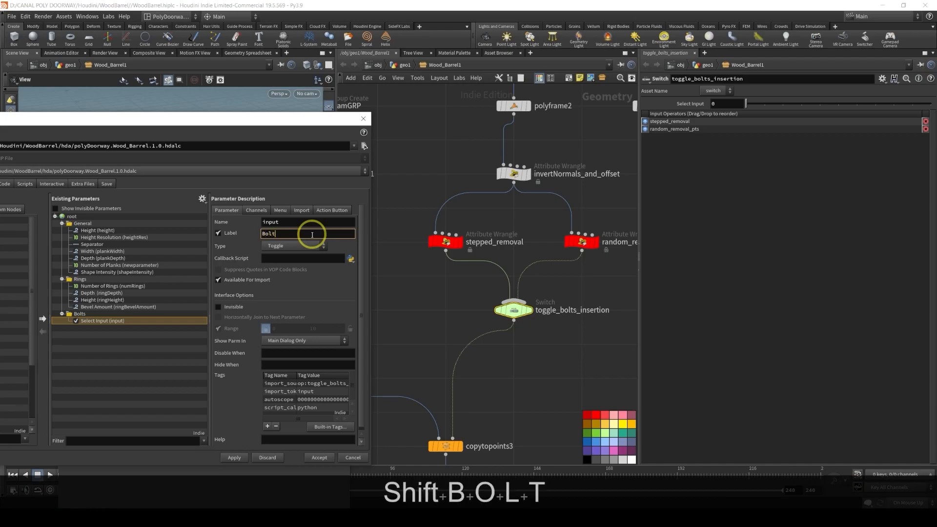
{"action": "type", "text": "s Insertion Style"}
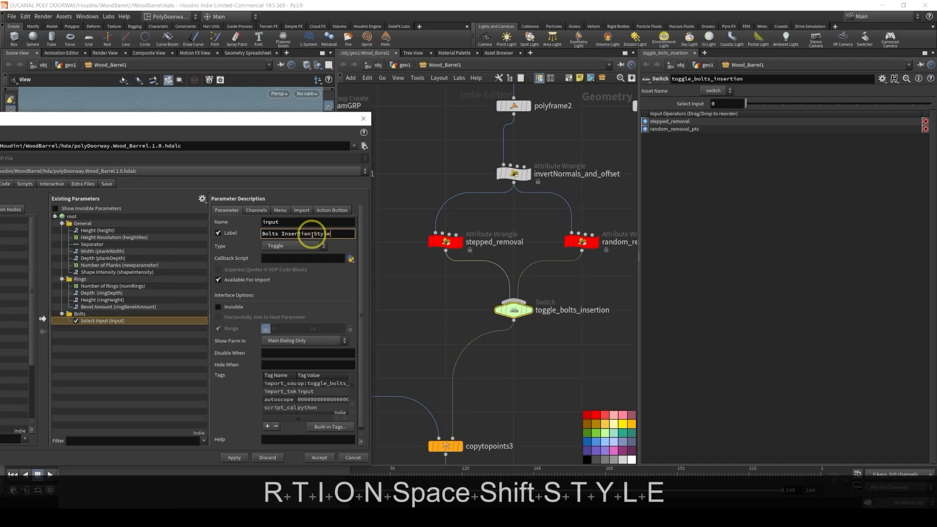
{"action": "double_click", "coordinate": [308, 222]}
{"action": "type", "text": "b"}
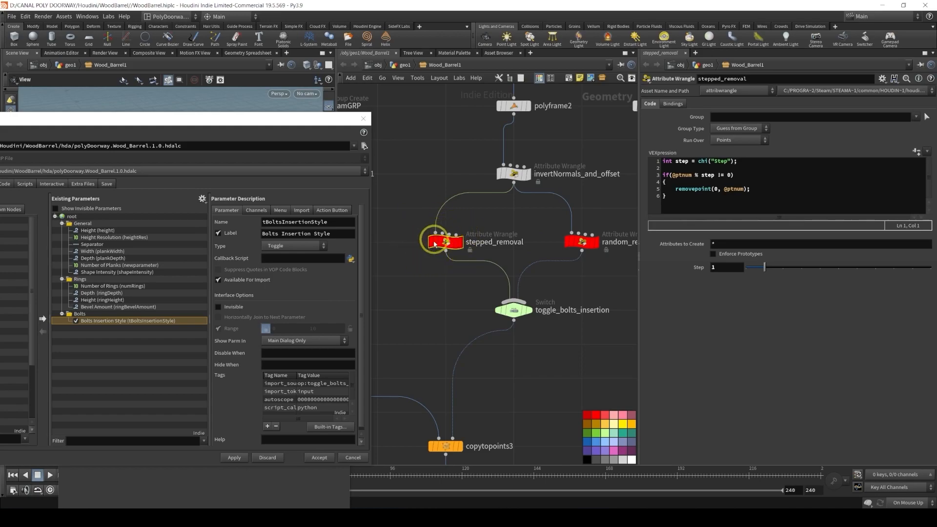
Display the stepped_removal node and add its Step parameter to the Bolts folder, below Bolts Insertion Style
{"action": "left_click_drag", "start_coordinate": [272, 128], "coordinate": [285, 288]}
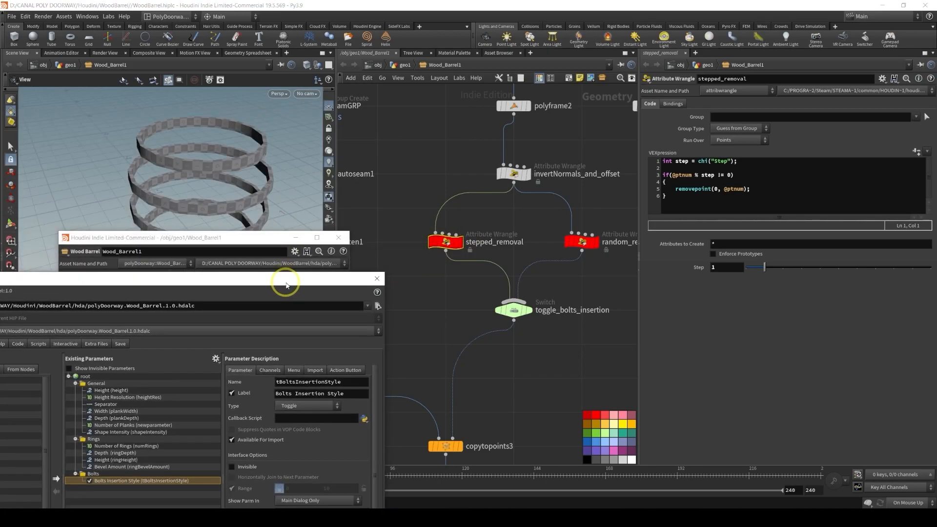
{"action": "left_click", "coordinate": [459, 242]}
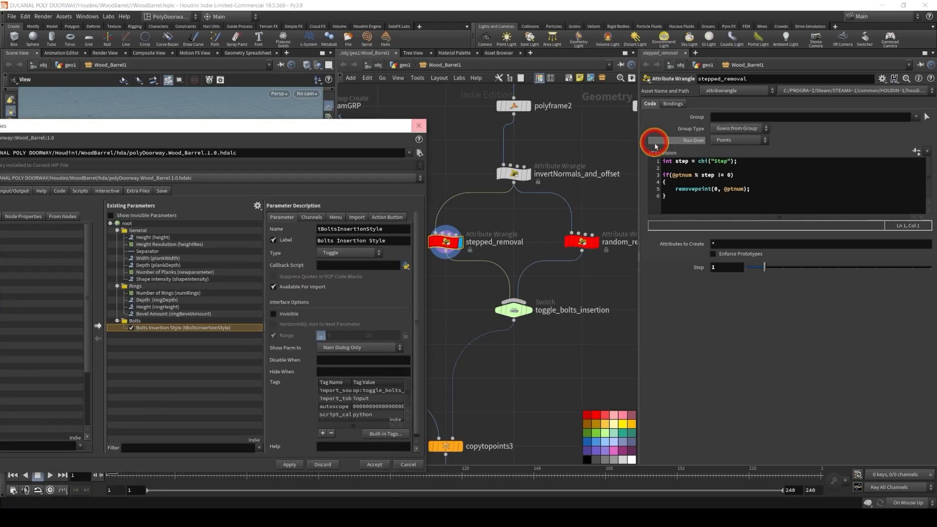
{"action": "left_click_drag", "start_coordinate": [699, 269], "coordinate": [131, 324]}
{"action": "left_click", "coordinate": [325, 241]}
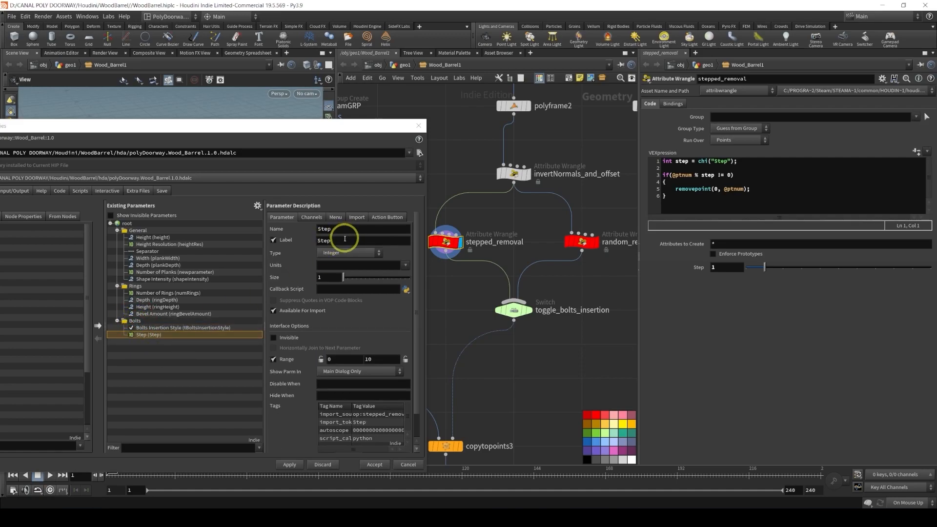
Label the added Step parameter "Step Inteval" and name it boltStepInterval
{"action": "left_click", "coordinate": [342, 241]}
{"action": "type", "text": "I"}
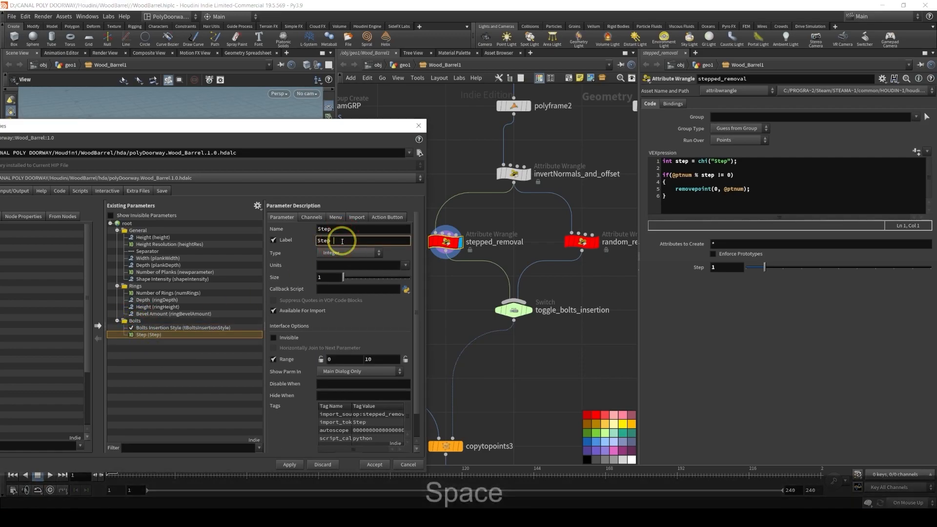
{"action": "type", "text": "nt"}
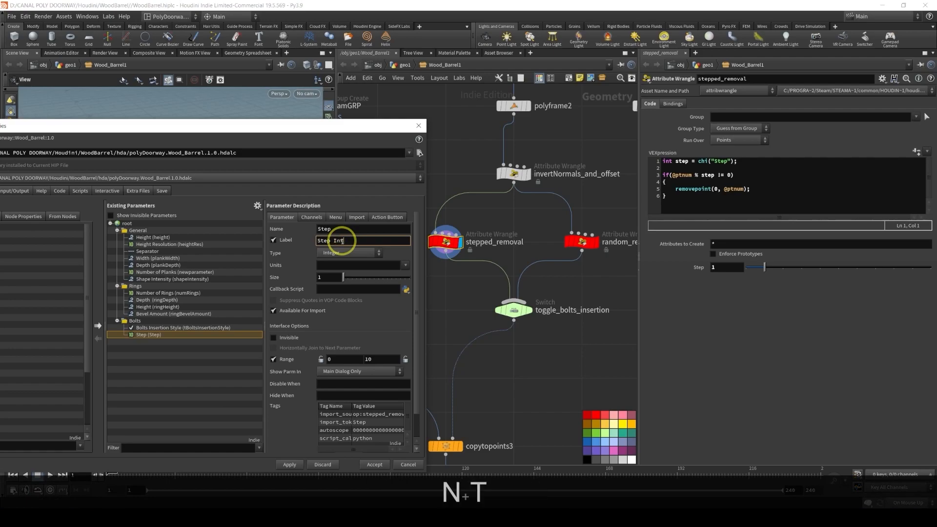
{"action": "type", "text": "erval"}
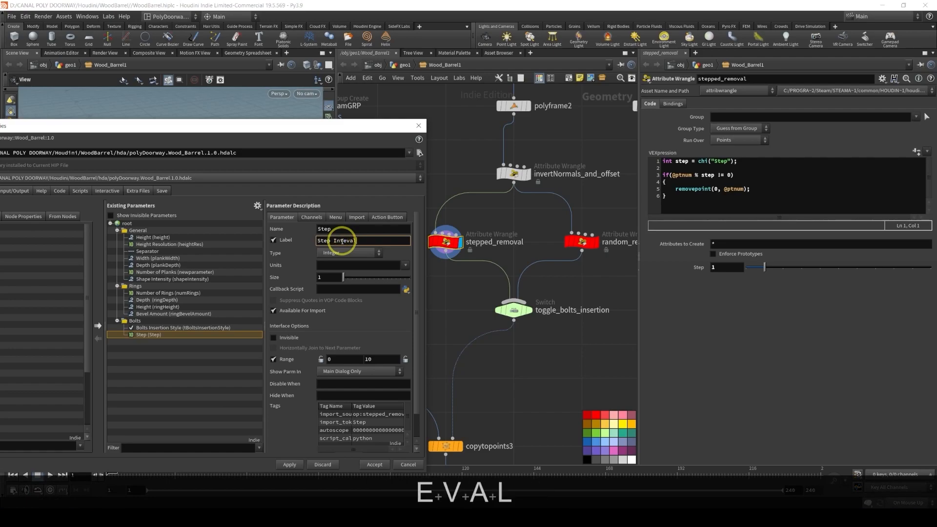
{"action": "left_click", "coordinate": [344, 230]}
{"action": "key", "text": "Home"}
{"action": "type", "text": "boltStep"}
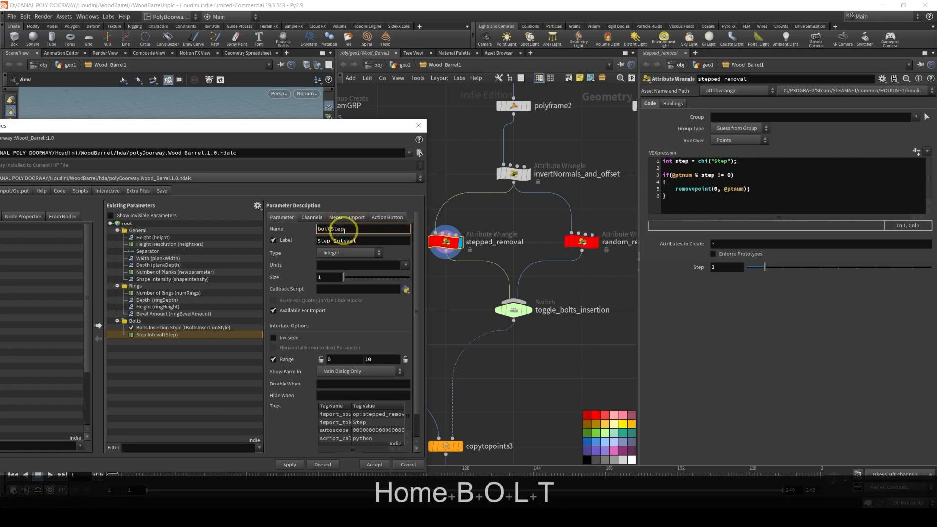
{"action": "type", "text": "Interval"}
Set the step interval parameter's range minimum to a locked 1 and apply the asset changes
{"action": "double_click", "coordinate": [337, 359]}
{"action": "type", "text": "1"}
{"action": "key", "text": "Return"}
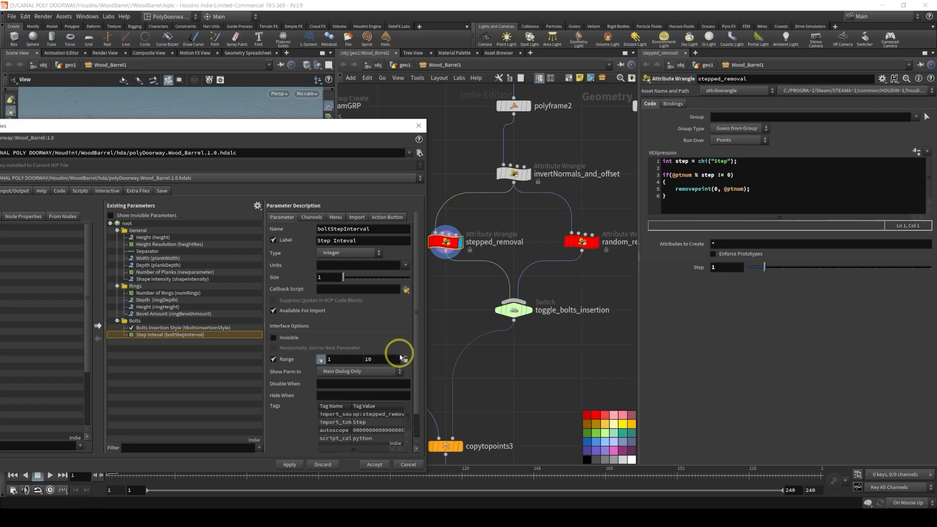
{"action": "left_click", "coordinate": [290, 464]}
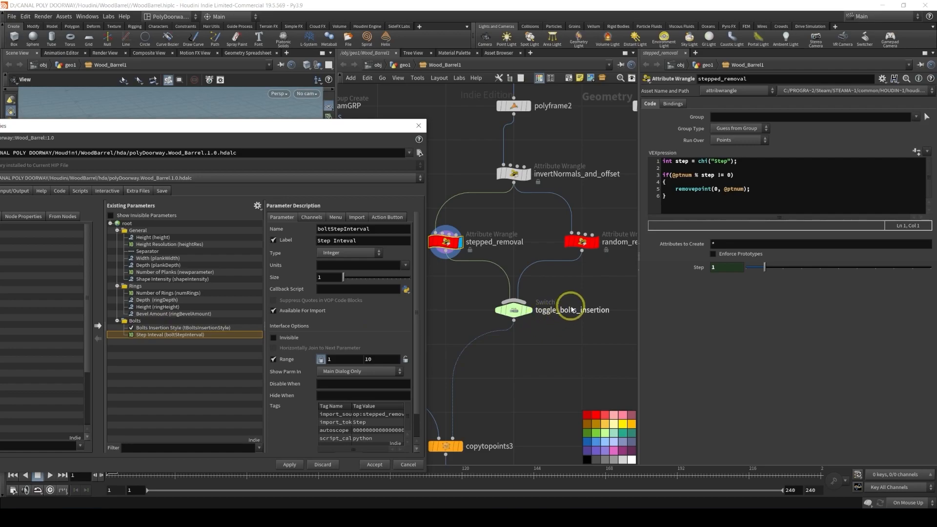
Give boltStepInterval the Hide When condition { tBoltsInsertionStyle != 1 }, reusing the Bolts Insertion Style toggle's name
{"action": "mouse_move", "coordinate": [512, 312]}
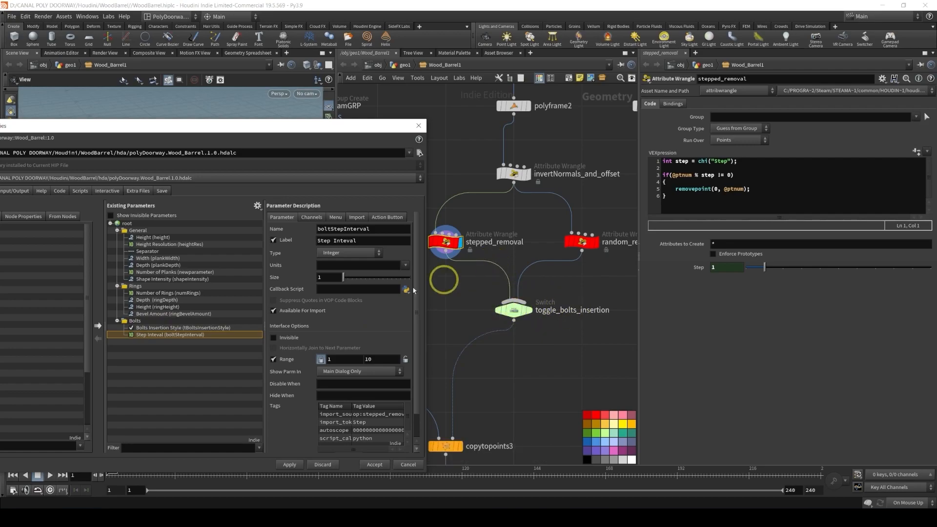
{"action": "left_click", "coordinate": [195, 327]}
{"action": "left_click_drag", "start_coordinate": [382, 229], "coordinate": [312, 231]}
{"action": "key", "text": "ctrl+c"}
{"action": "left_click", "coordinate": [151, 335]}
{"action": "left_click", "coordinate": [326, 393]}
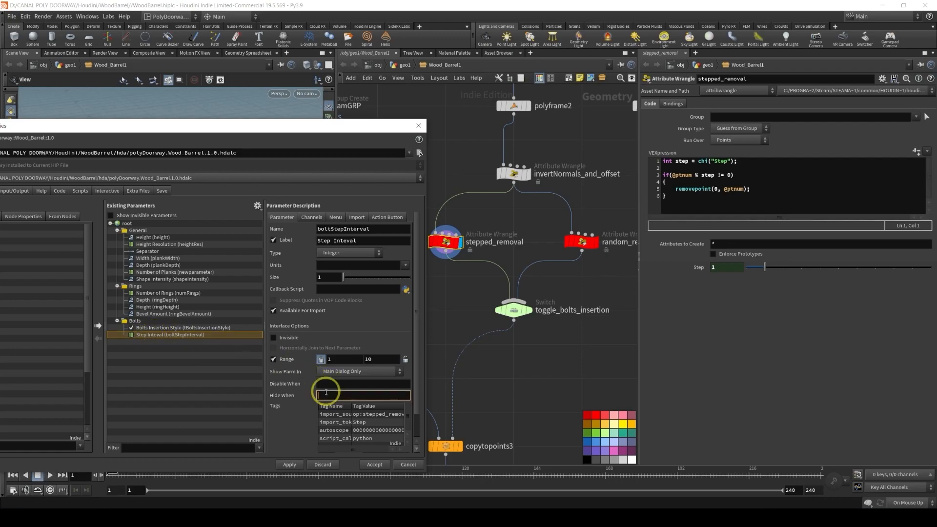
{"action": "key", "text": "shift"}
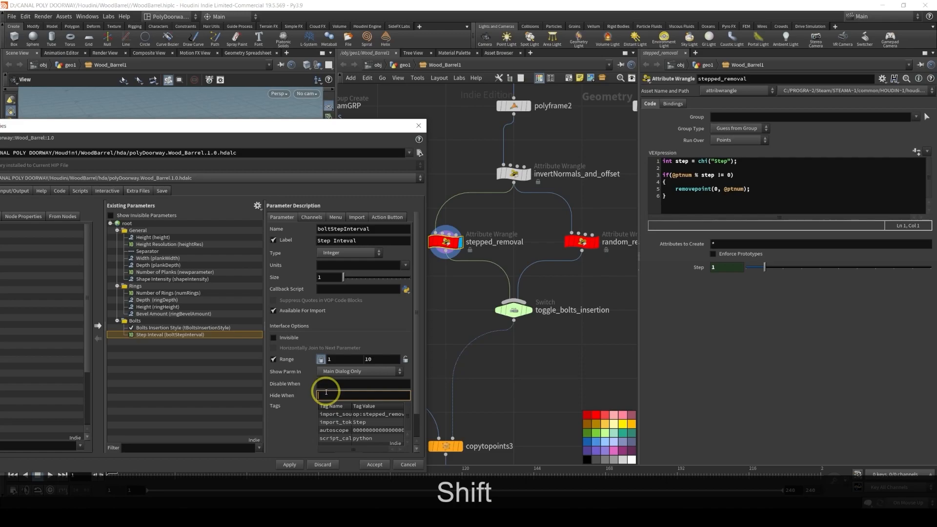
{"action": "key", "text": "shift+bracketleft"}
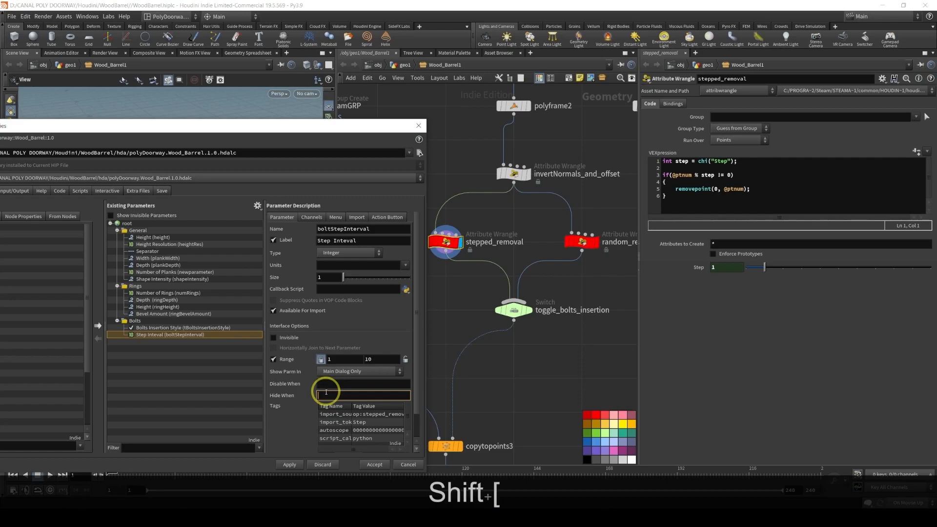
{"action": "key", "text": "ctrl+v"}
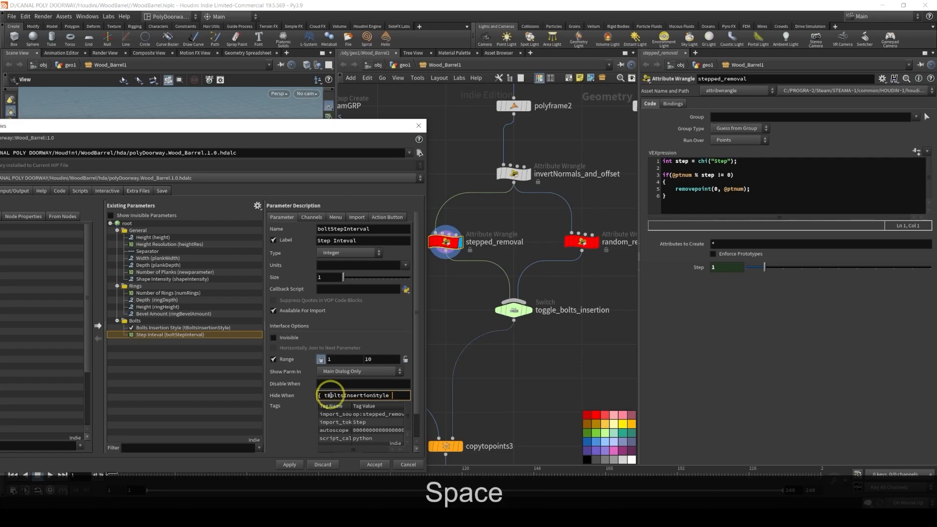
{"action": "type", "text": "!= 1"}
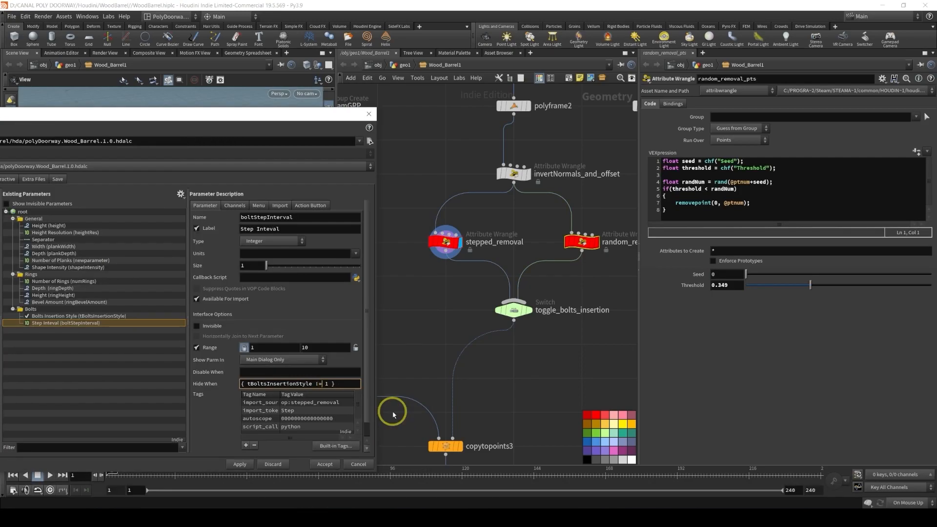
Change boltStepInterval's Hide When condition to { tBoltsInsertionStyle != 0 } and apply it
{"action": "key", "text": "Right"}
{"action": "key", "text": "Right"}
{"action": "key", "text": "Delete"}
{"action": "type", "text": "0"}
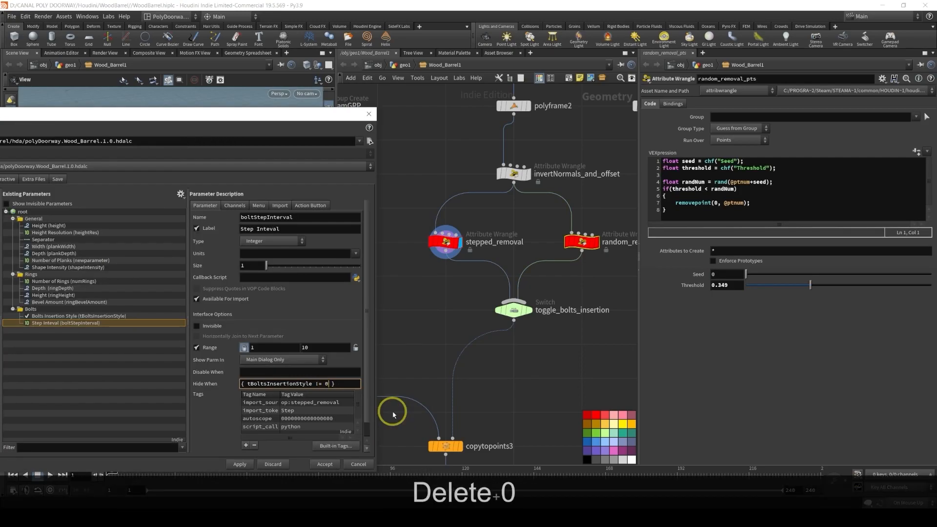
{"action": "left_click", "coordinate": [236, 462]}
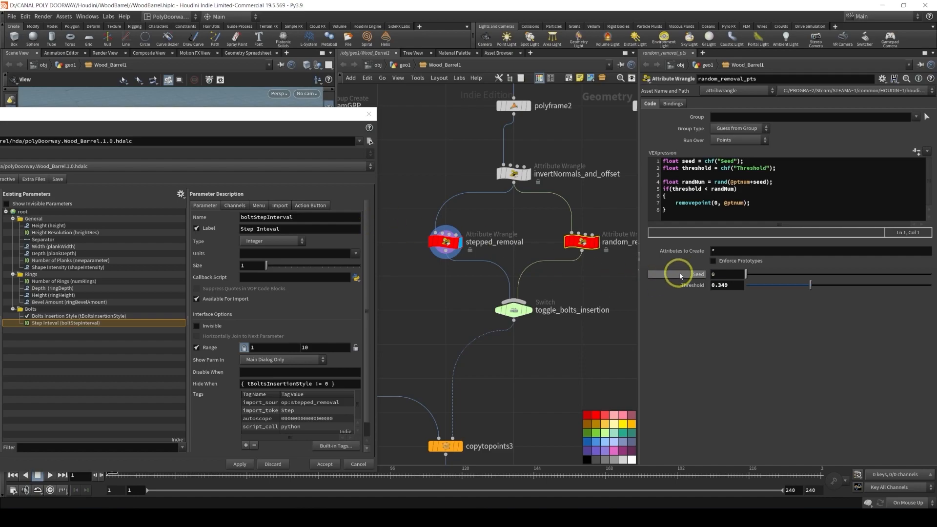
Add random_removal_pts' Seed parameter to the end of the Bolts folder, name it boltSeed, and apply
{"action": "left_click_drag", "start_coordinate": [161, 114], "coordinate": [229, 106]}
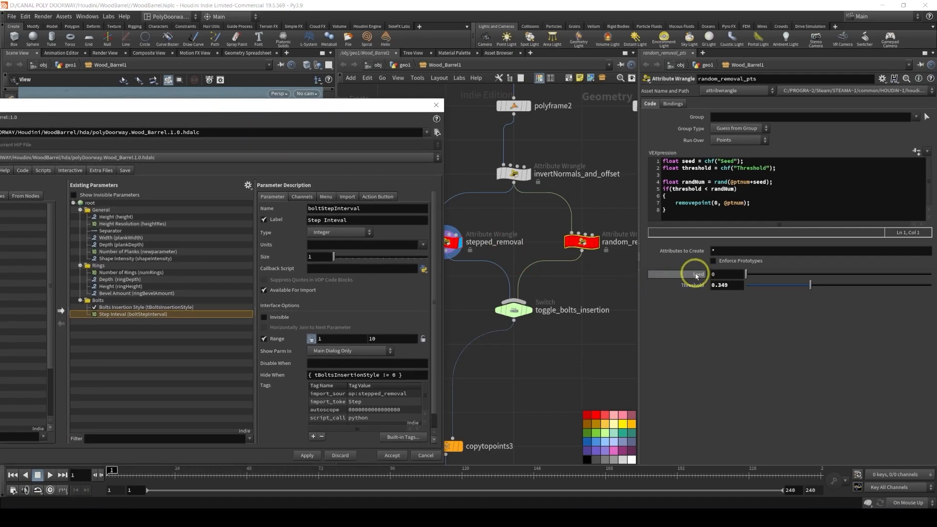
{"action": "left_click_drag", "start_coordinate": [106, 303], "coordinate": [101, 301]}
{"action": "left_click", "coordinate": [330, 218]}
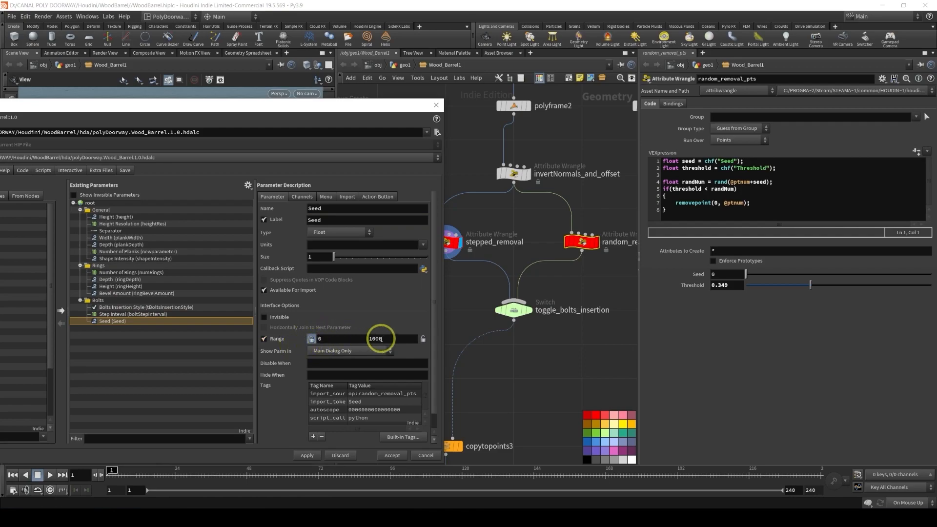
{"action": "left_click", "coordinate": [335, 223]}
{"action": "left_click", "coordinate": [336, 212]}
{"action": "key", "text": "Home"}
{"action": "type", "text": "bolt"}
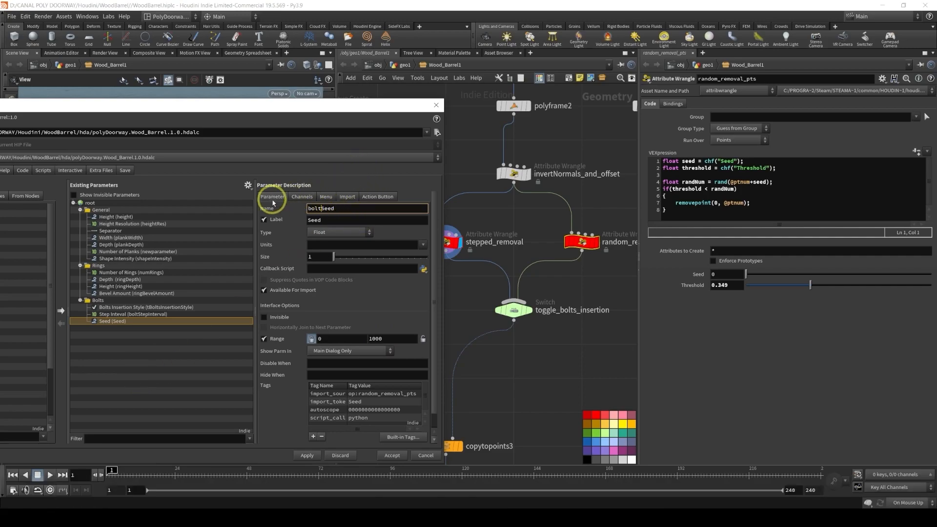
{"action": "left_click", "coordinate": [303, 455]}
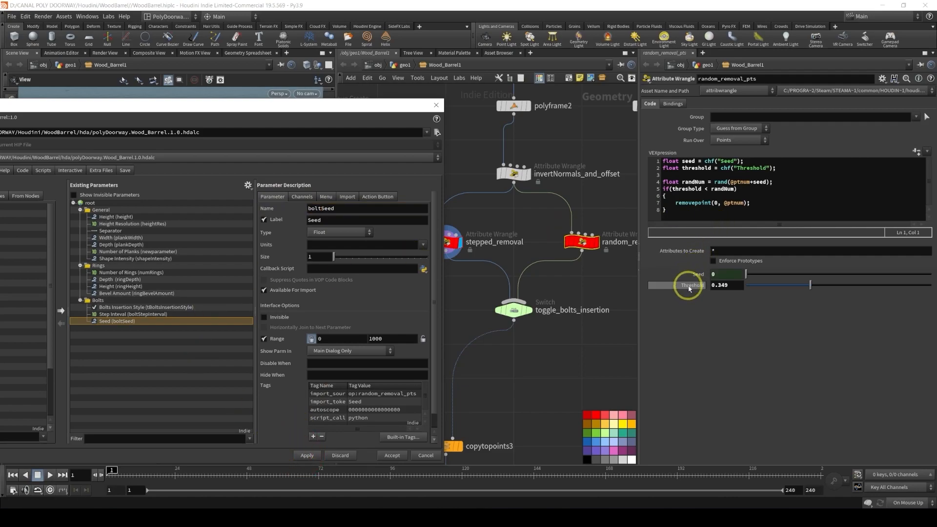
Add random_removal_pts' Threshold parameter below Seed, lock its range to 0–1, and name it boltThreshold
{"action": "left_click_drag", "start_coordinate": [691, 288], "coordinate": [179, 325]}
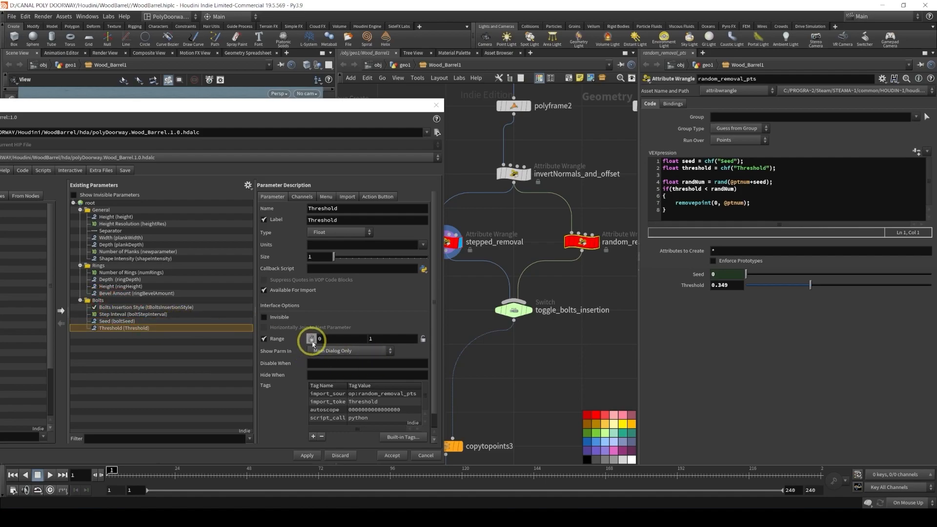
{"action": "left_click", "coordinate": [310, 338]}
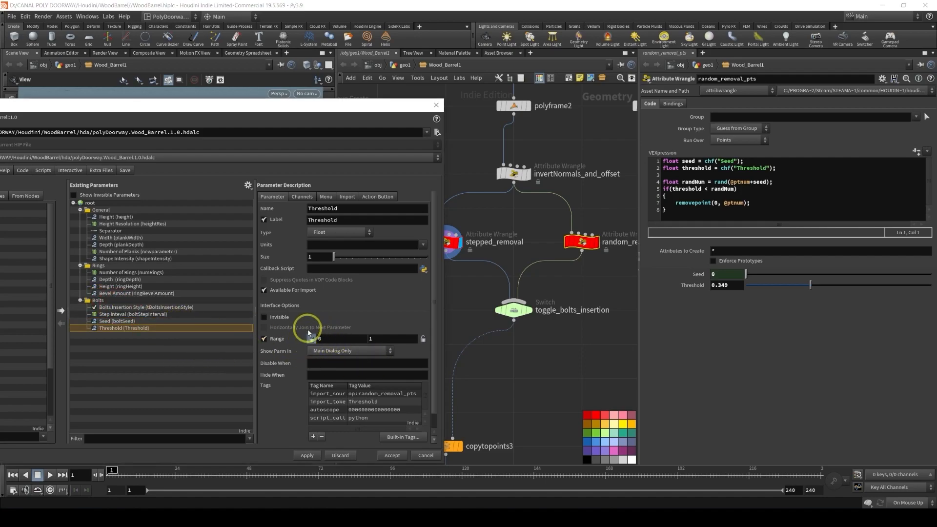
{"action": "left_click", "coordinate": [423, 339]}
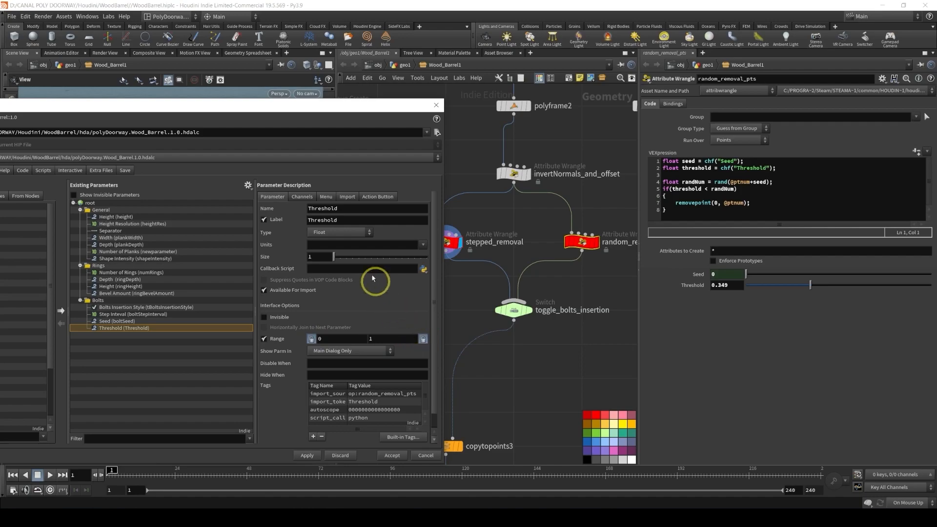
{"action": "key", "text": "Home"}
{"action": "type", "text": "bolt"}
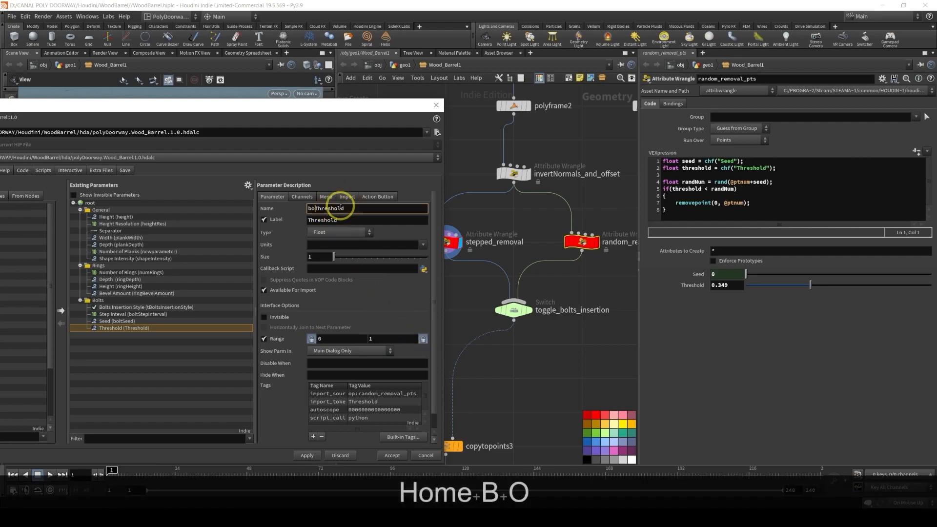
{"action": "key", "text": "Return"}
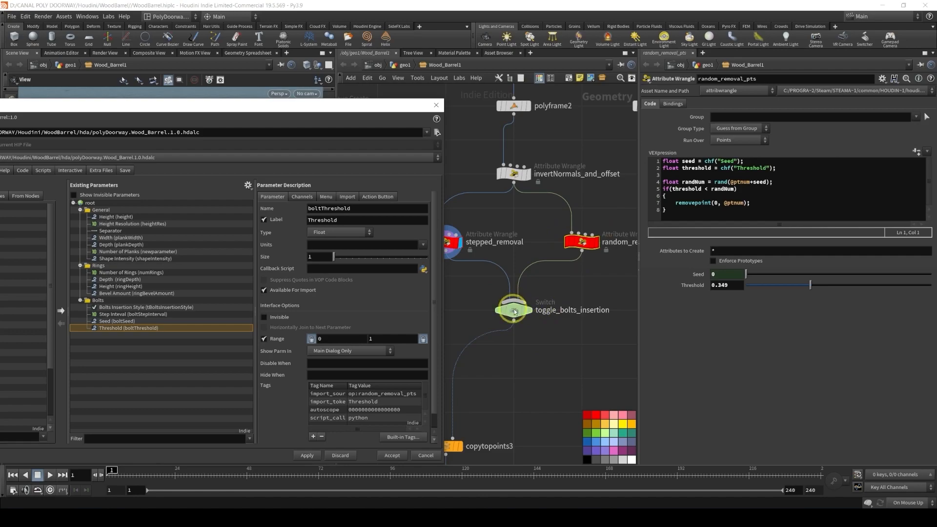
Copy the step interval's Hide When condition to the Seed parameter and change it to { tBoltsInsertionStyle != 1 }
{"action": "mouse_move", "coordinate": [515, 310]}
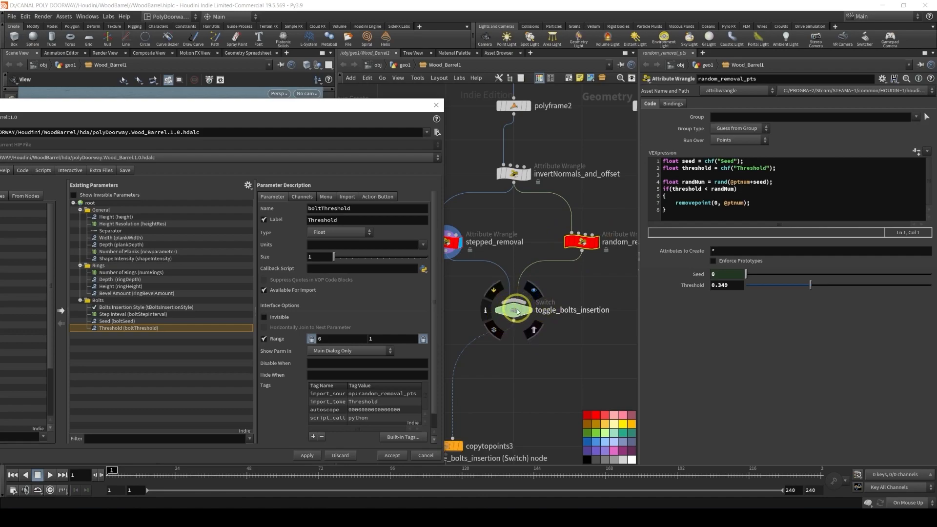
{"action": "left_click", "coordinate": [119, 314]}
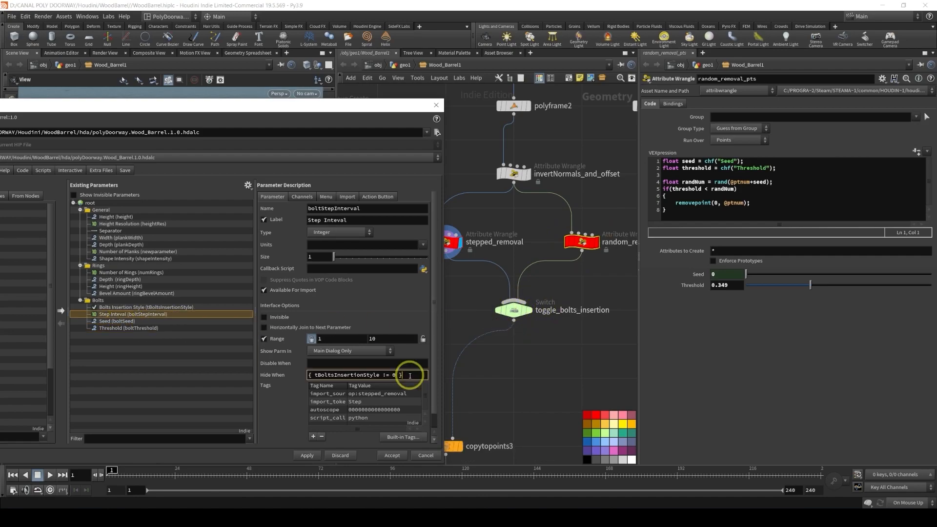
{"action": "left_click_drag", "start_coordinate": [410, 375], "coordinate": [283, 374]}
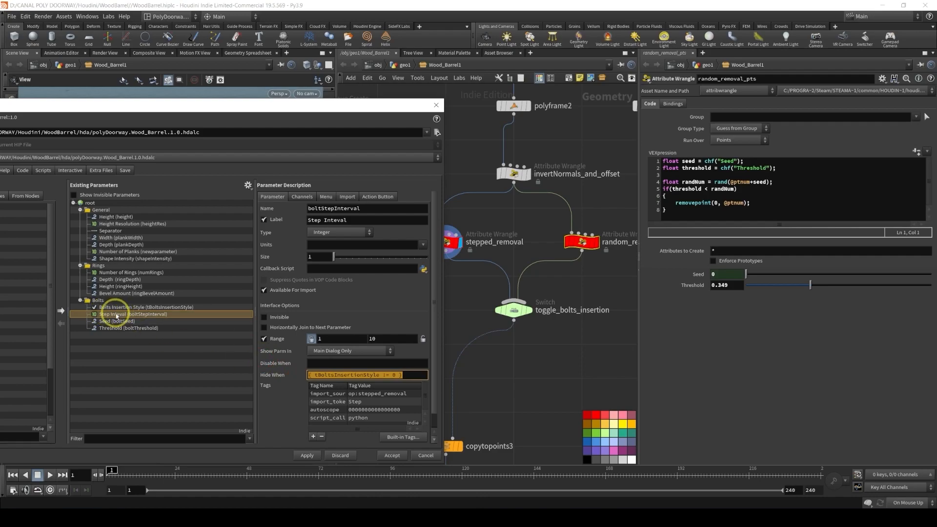
{"action": "key", "text": "ctrl+c"}
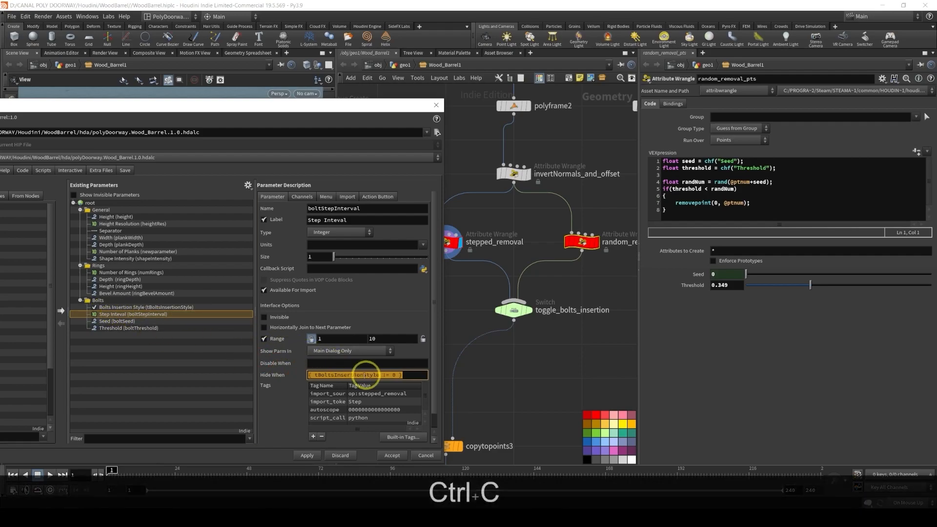
{"action": "left_click", "coordinate": [118, 322]}
{"action": "key", "text": "ctrl+v"}
{"action": "key", "text": "Left"}
{"action": "key", "text": "Left"}
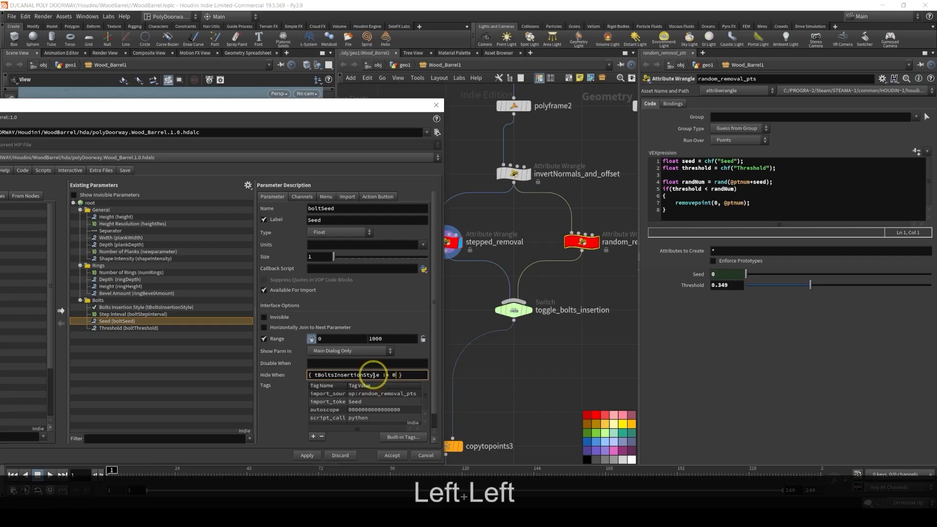
{"action": "key", "text": "BackSpace"}
{"action": "type", "text": "1"}
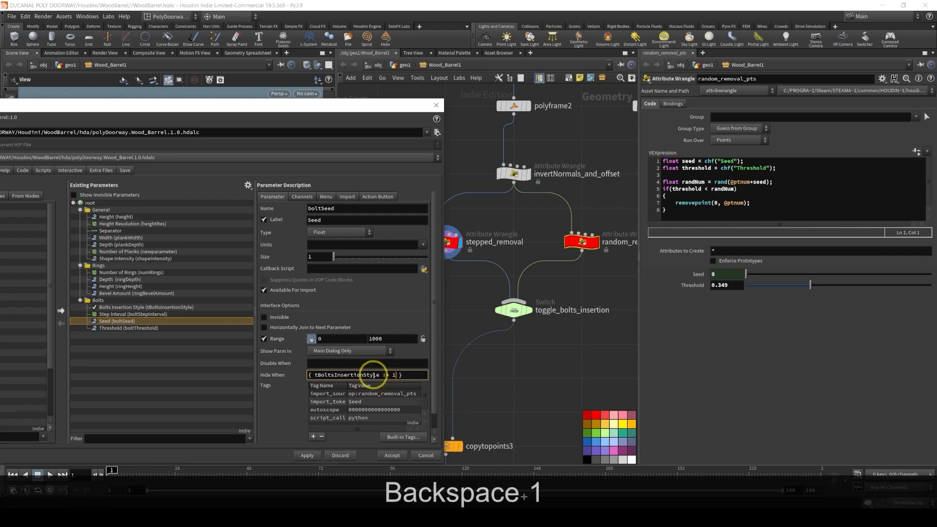
Copy Seed's Hide When condition { tBoltsInsertionStyle != 1 } to the Threshold parameter
{"action": "left_click_drag", "start_coordinate": [413, 375], "coordinate": [256, 363]}
{"action": "key", "text": "ctrl+c"}
{"action": "left_click", "coordinate": [129, 328]}
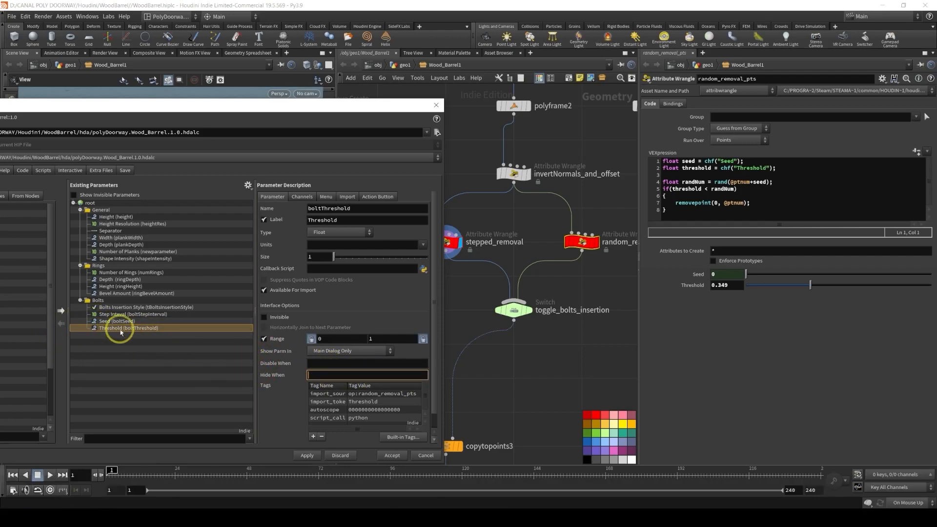
{"action": "key", "text": "ctrl+v"}
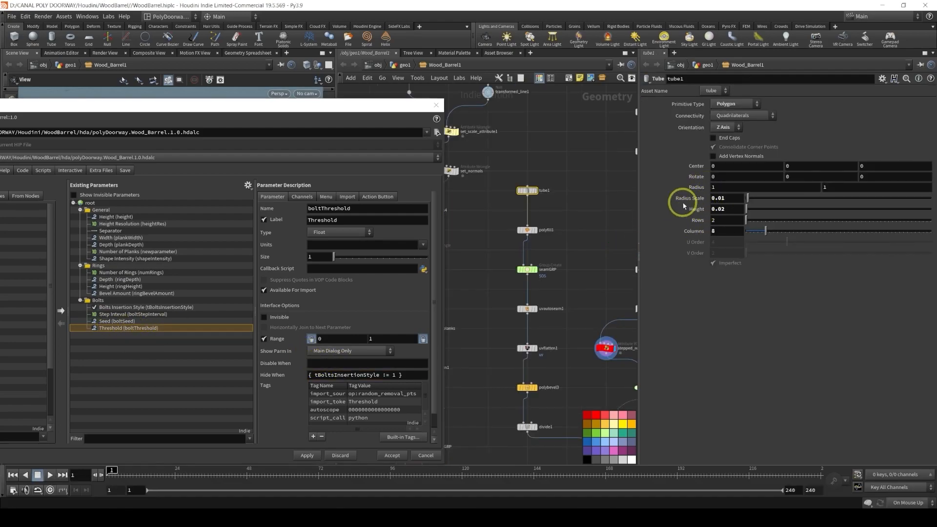
Add tube1's Radius Scale parameter to the Bolts folder below Threshold
{"action": "left_click_drag", "start_coordinate": [684, 205], "coordinate": [238, 241]}
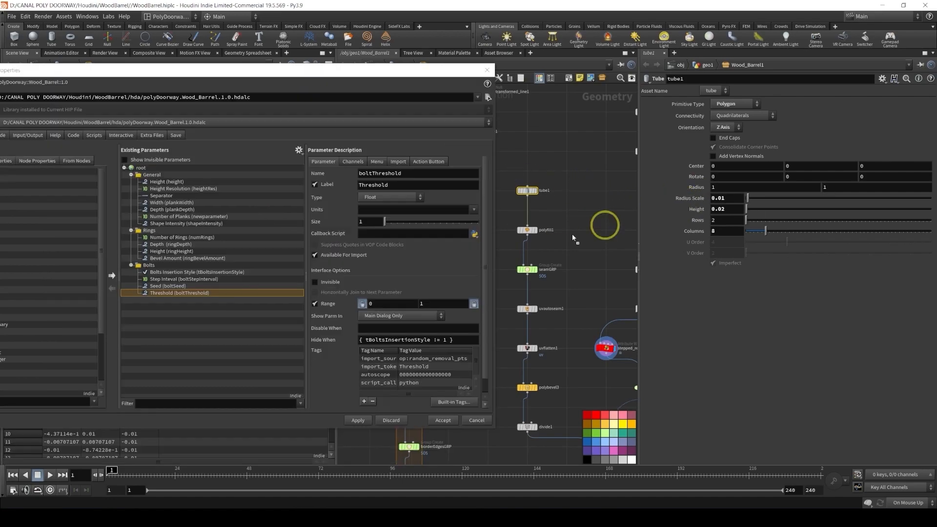
{"action": "left_click_drag", "start_coordinate": [605, 224], "coordinate": [152, 268]}
{"action": "left_click_drag", "start_coordinate": [152, 267], "coordinate": [152, 268]}
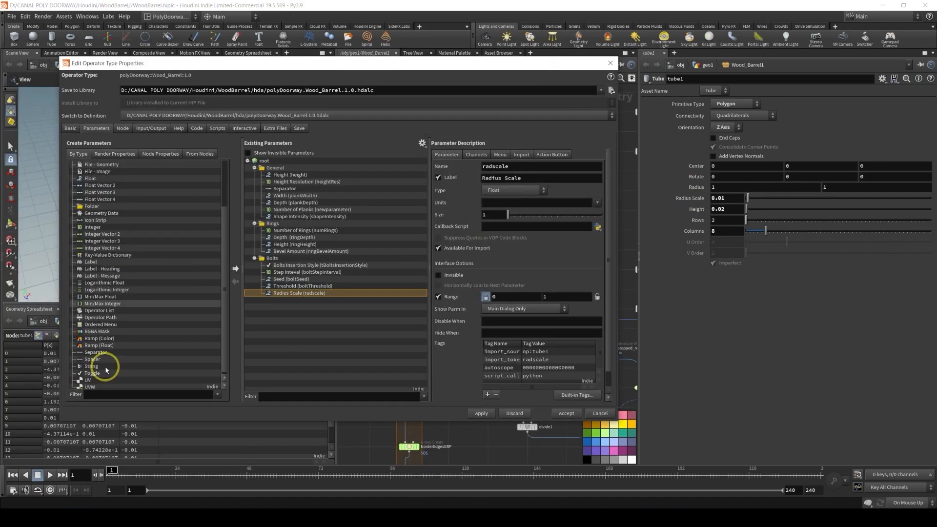
Insert a separator between Threshold and Radius Scale, and add tube1's Height parameter at the end of the Bolts folder
{"action": "left_click_drag", "start_coordinate": [94, 352], "coordinate": [298, 292]}
{"action": "left_click_drag", "start_coordinate": [402, 66], "coordinate": [335, 58]}
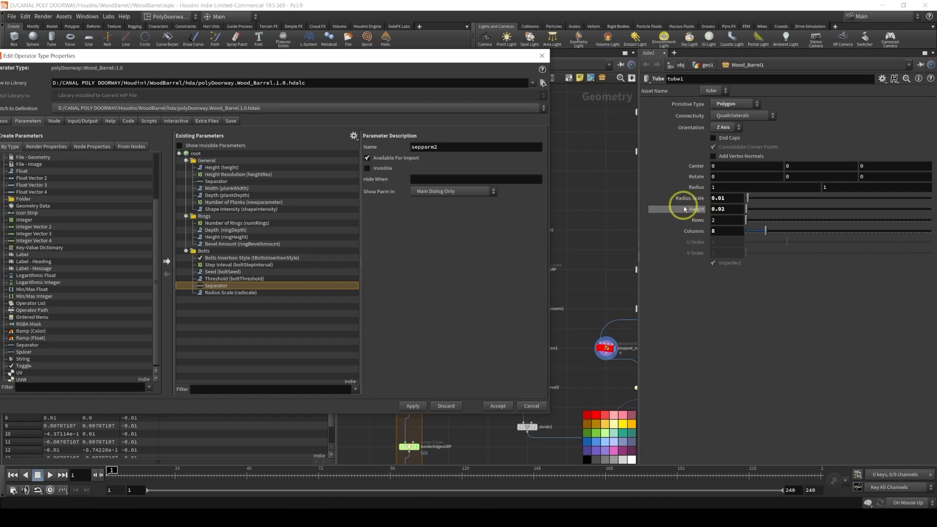
{"action": "left_click_drag", "start_coordinate": [691, 211], "coordinate": [210, 253]}
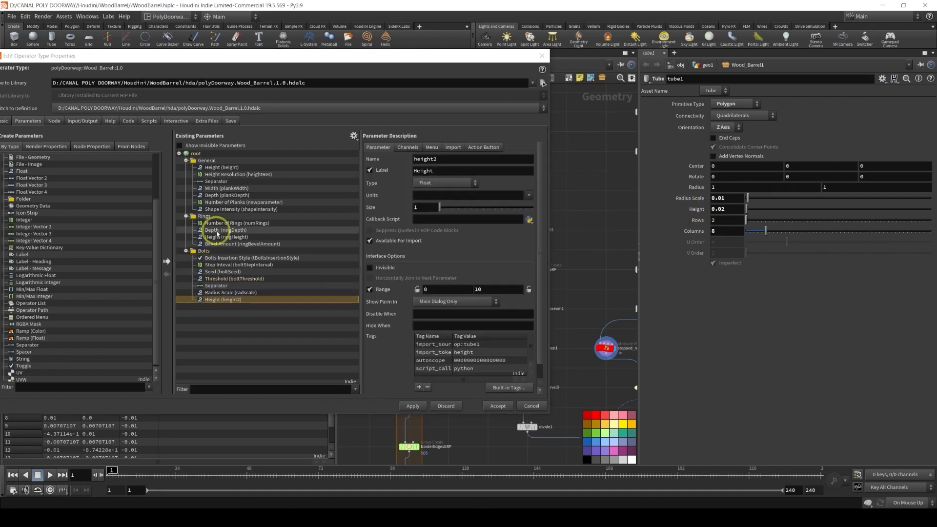
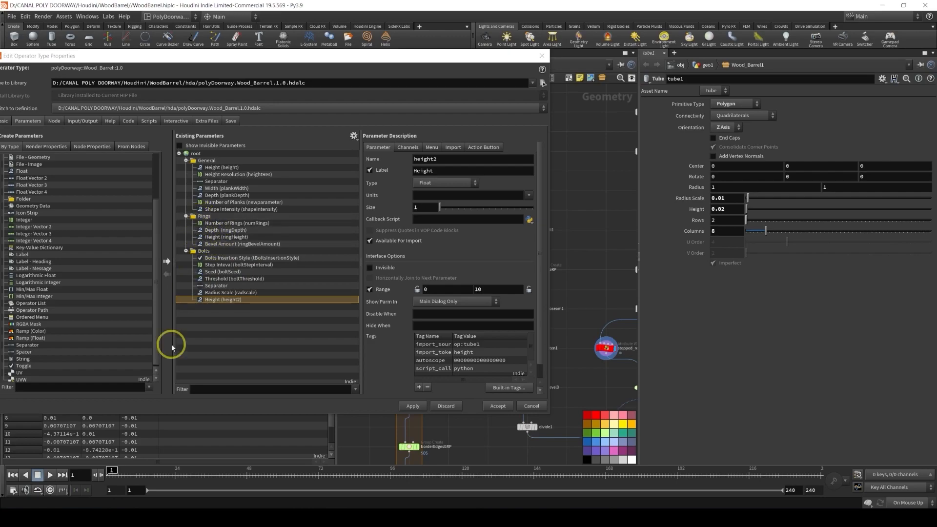
Copy the existing default value of the Bolts folder's Radius Scale parameter, then set its default to 0.5 and apply the change
{"action": "left_click", "coordinate": [217, 292]}
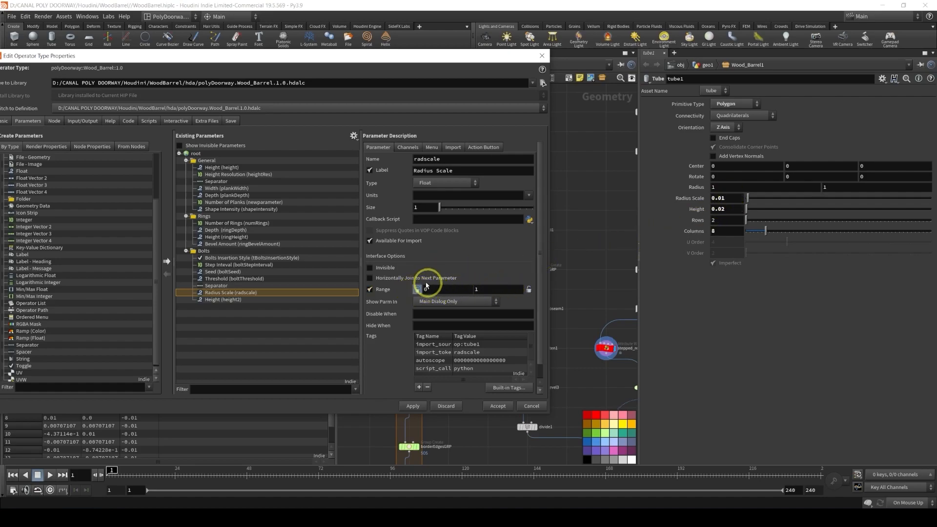
{"action": "left_click", "coordinate": [406, 147]}
{"action": "left_click", "coordinate": [424, 189]}
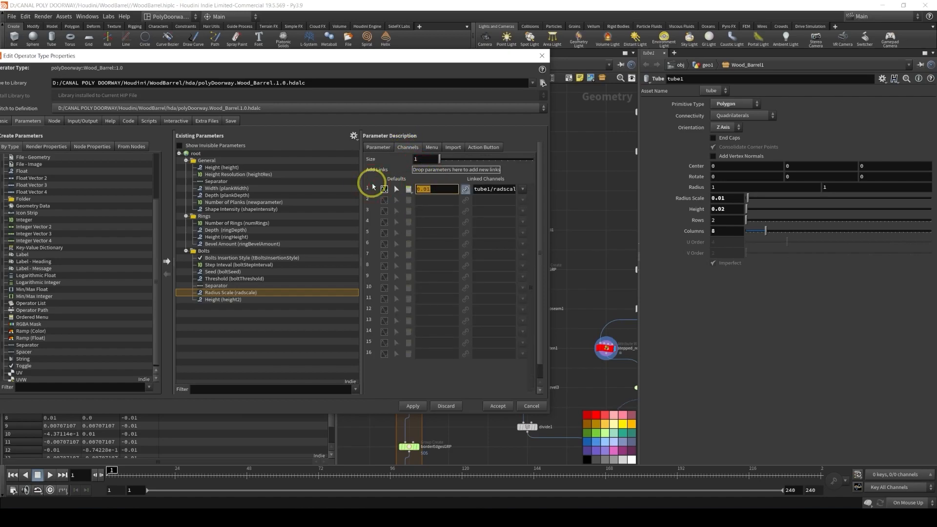
{"action": "key", "text": "ctrl+c"}
{"action": "type", "text": "0.5"}
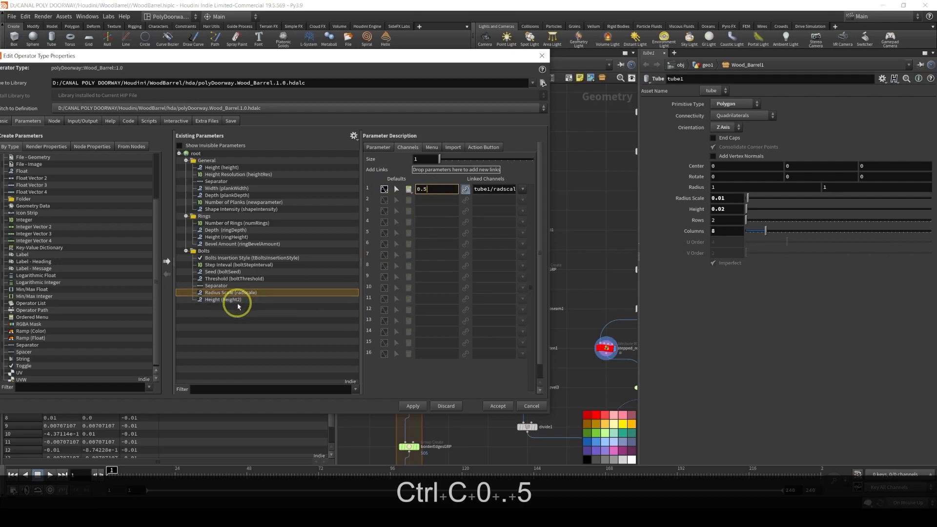
{"action": "left_click", "coordinate": [415, 405]}
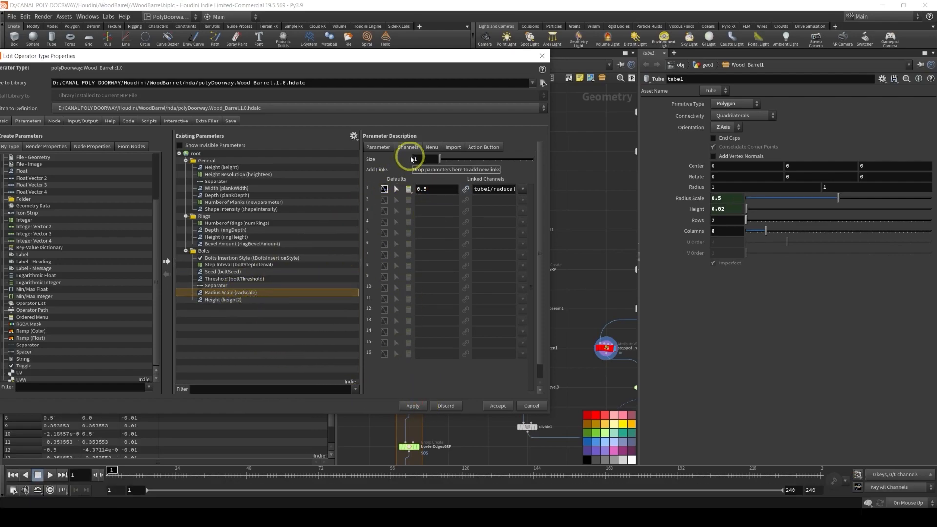
Relabel the Bolts folder's Radius Scale parameter as Radius and rename it boltRadius
{"action": "left_click", "coordinate": [385, 149]}
{"action": "left_click_drag", "start_coordinate": [434, 170], "coordinate": [507, 170]}
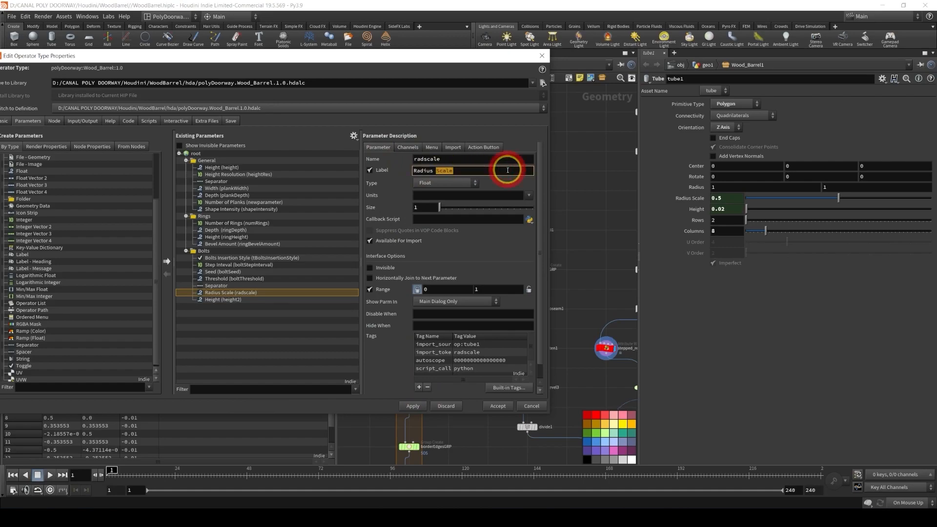
{"action": "key", "text": "BackSpace"}
{"action": "double_click", "coordinate": [466, 160]}
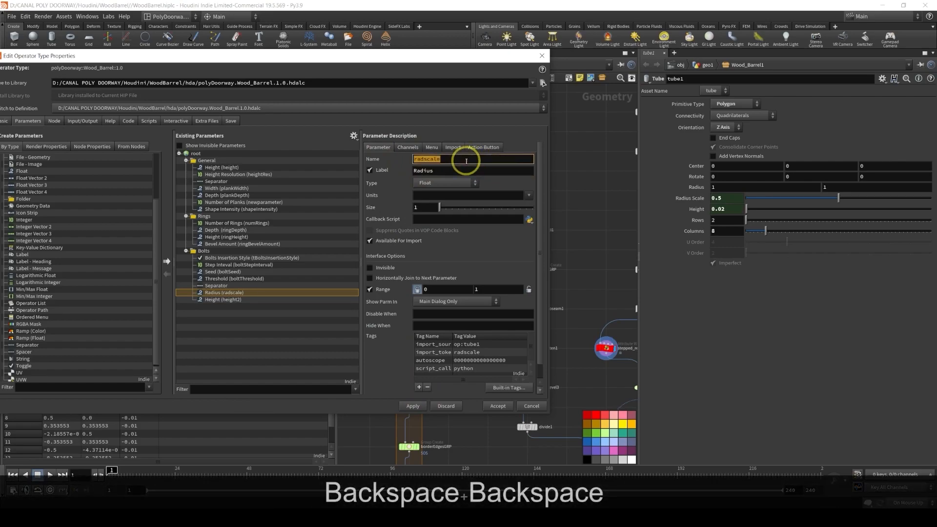
{"action": "type", "text": "bolt"}
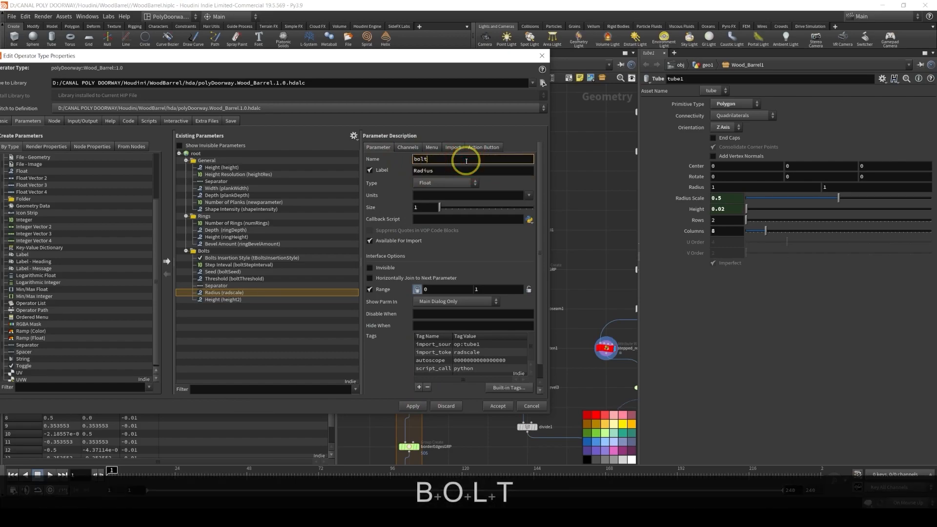
{"action": "type", "text": "Radius"}
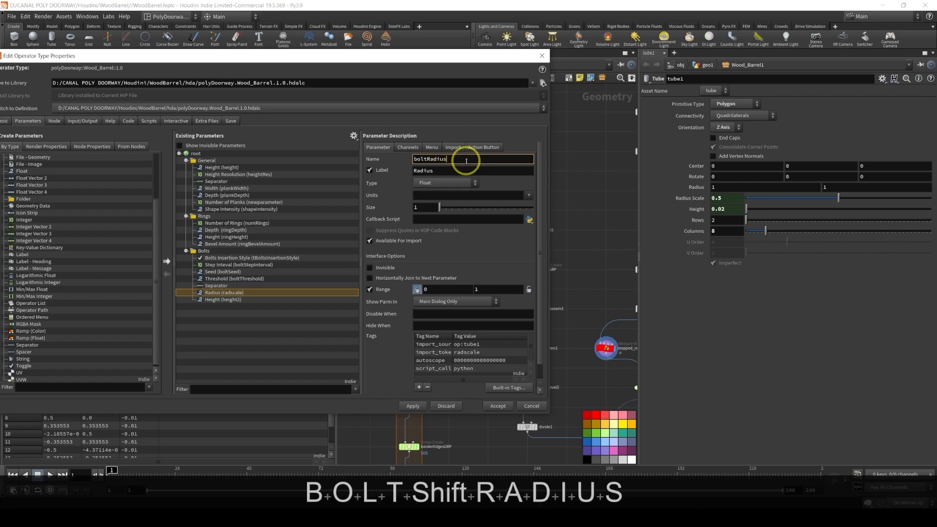
{"action": "left_click", "coordinate": [235, 300]}
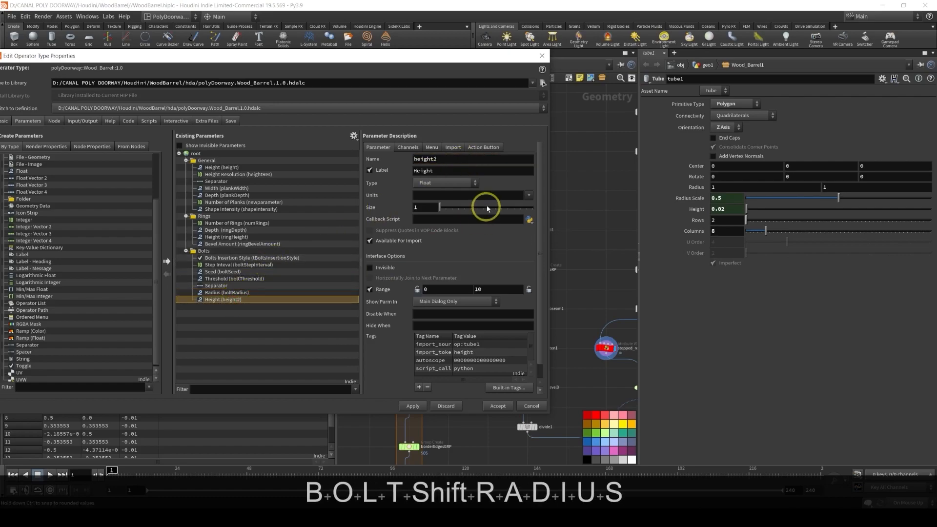
Rename the bolts' Height parameter from the Bolts folder to boltHeight
{"action": "double_click", "coordinate": [452, 159]}
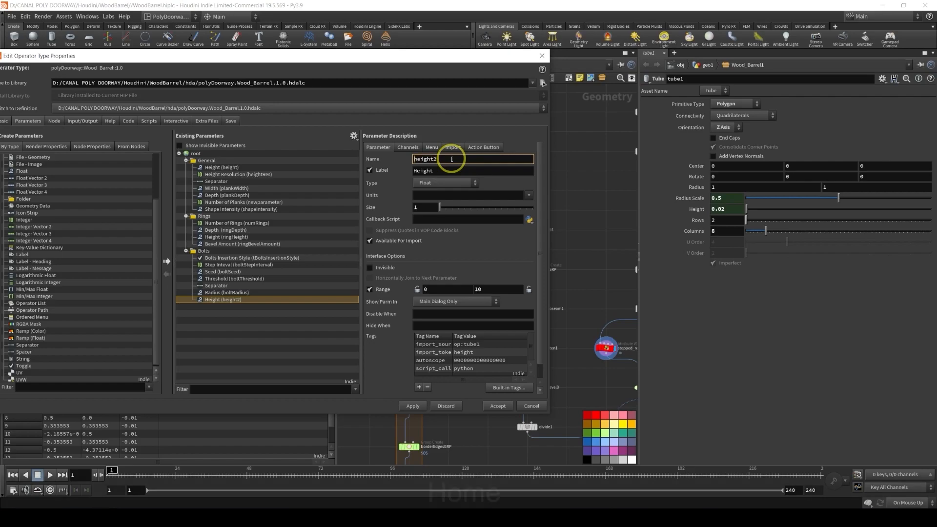
{"action": "key", "text": "Home"}
{"action": "type", "text": "bolt"}
{"action": "key", "text": "Delete"}
{"action": "type", "text": "H"}
{"action": "key", "text": "End"}
{"action": "key", "text": "BackSpace"}
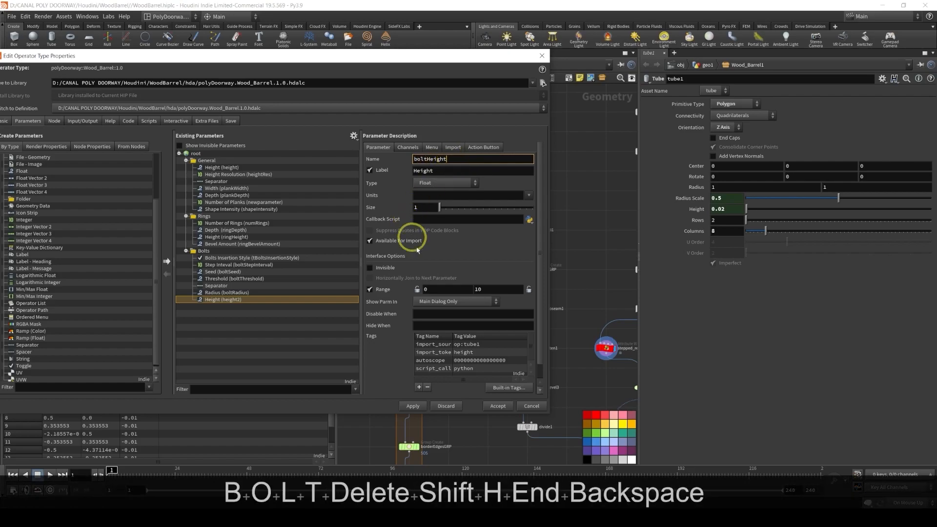
Give boltHeight a range from a locked minimum of 0 to 1 with a default of 0.5, and apply the changes
{"action": "left_click_drag", "start_coordinate": [469, 289], "coordinate": [494, 291]}
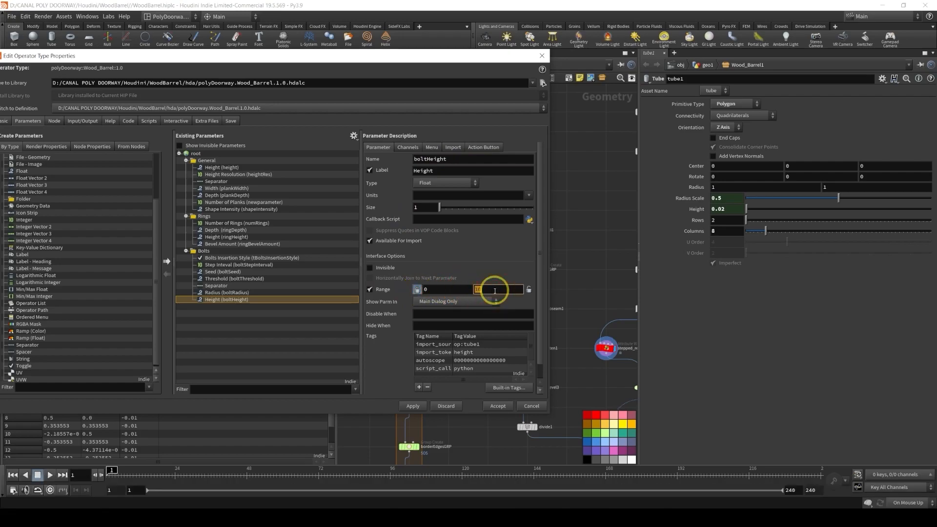
{"action": "type", "text": "1"}
{"action": "left_click", "coordinate": [408, 147]}
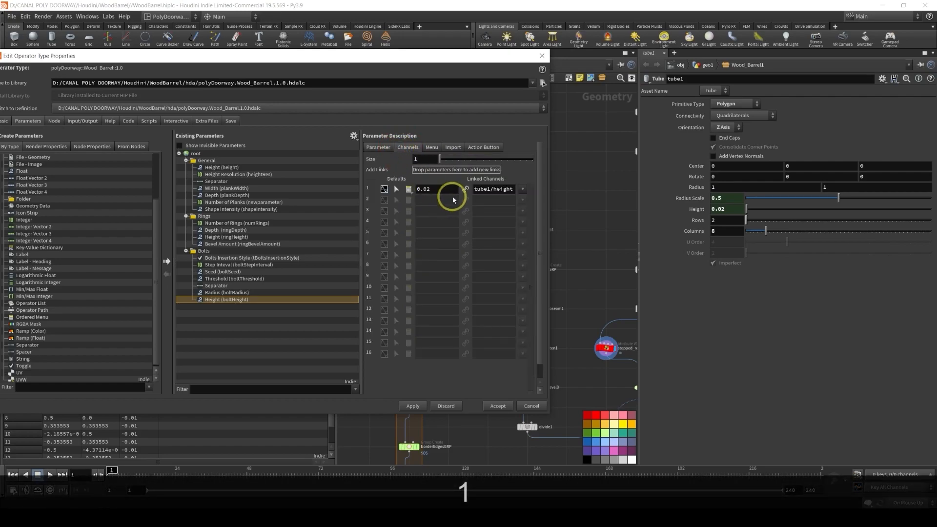
{"action": "left_click_drag", "start_coordinate": [437, 189], "coordinate": [312, 197]}
{"action": "type", "text": "0.5"}
{"action": "key", "text": "Return"}
{"action": "left_click", "coordinate": [413, 406]}
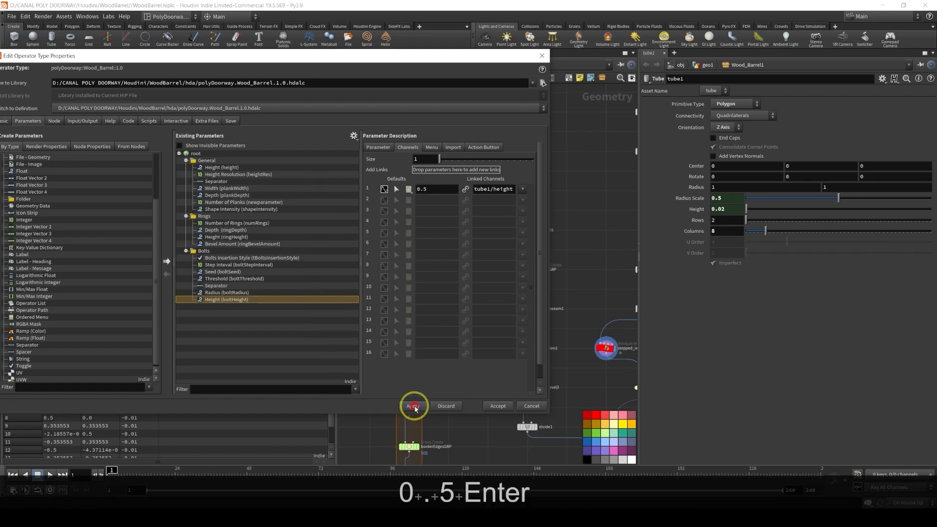
Set tube1's Radius Scale to the expression 0.02*ch("../boltRadius")
{"action": "left_click", "coordinate": [692, 198]}
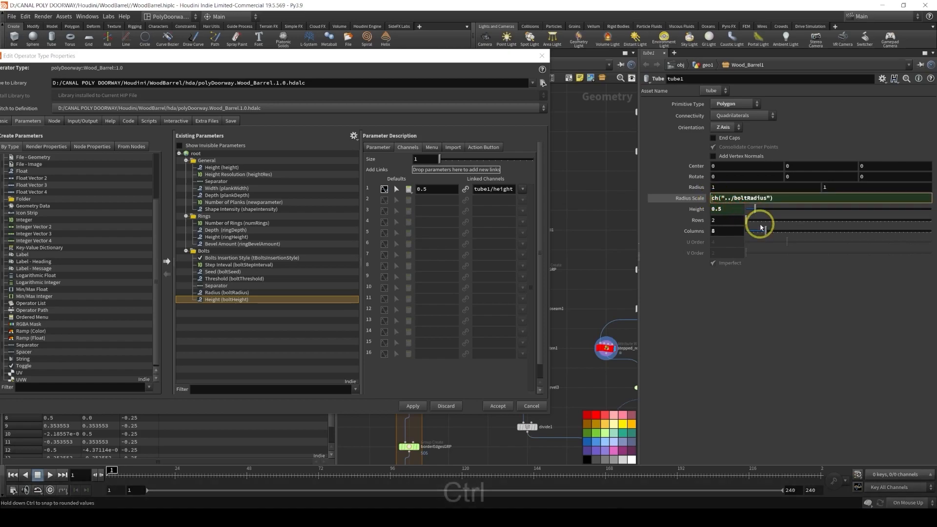
{"action": "key", "text": "ctrl+v"}
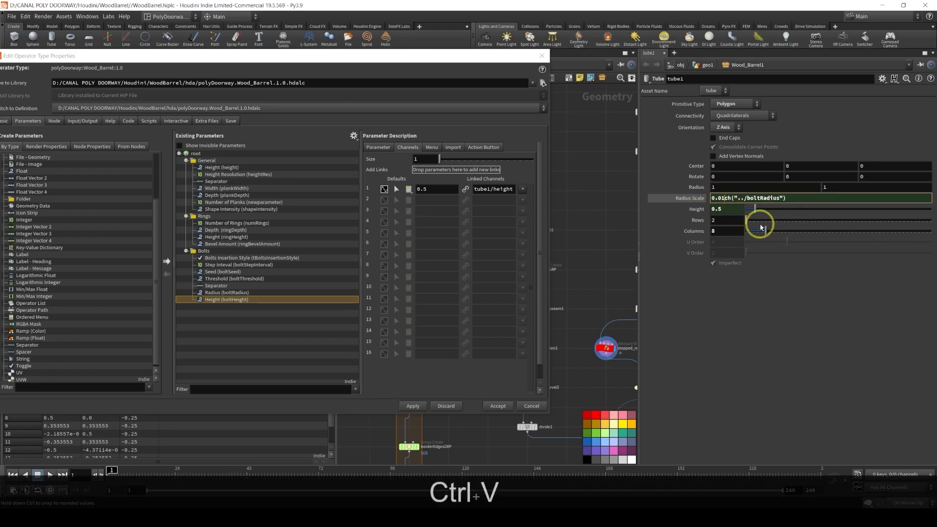
{"action": "key", "text": "BackSpace"}
{"action": "type", "text": "2*"}
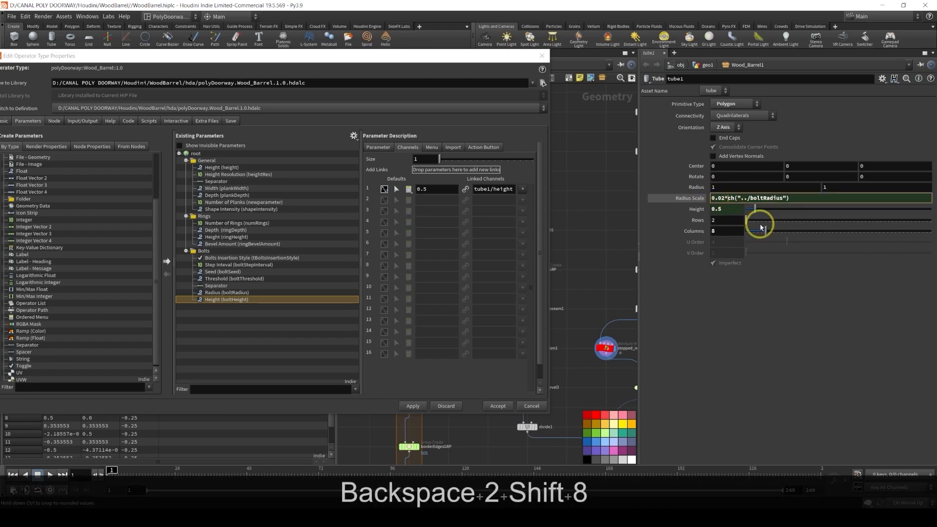
{"action": "key", "text": "Return"}
Set tube1's Height to the expression 0.04*ch("../boltHeight")
{"action": "left_click", "coordinate": [701, 211]}
{"action": "left_click", "coordinate": [716, 210]}
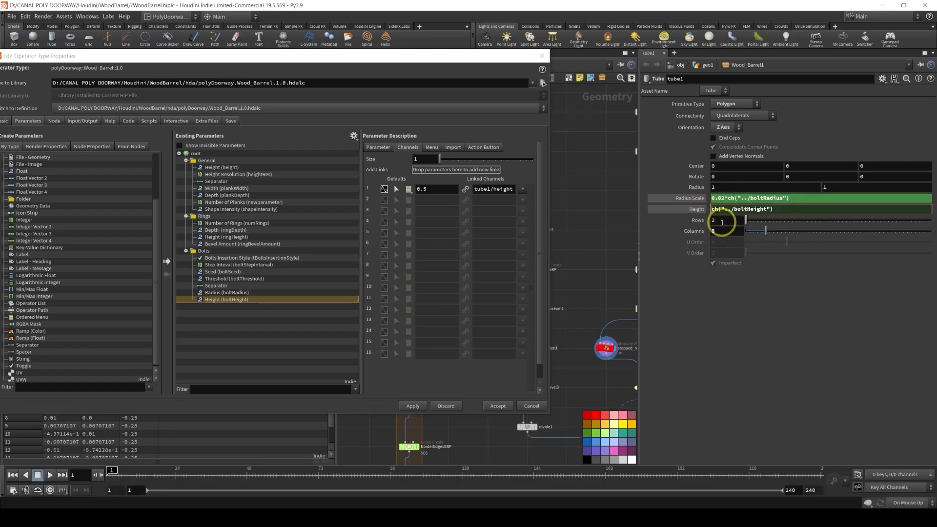
{"action": "type", "text": "0.04*"}
{"action": "key", "text": "Return"}
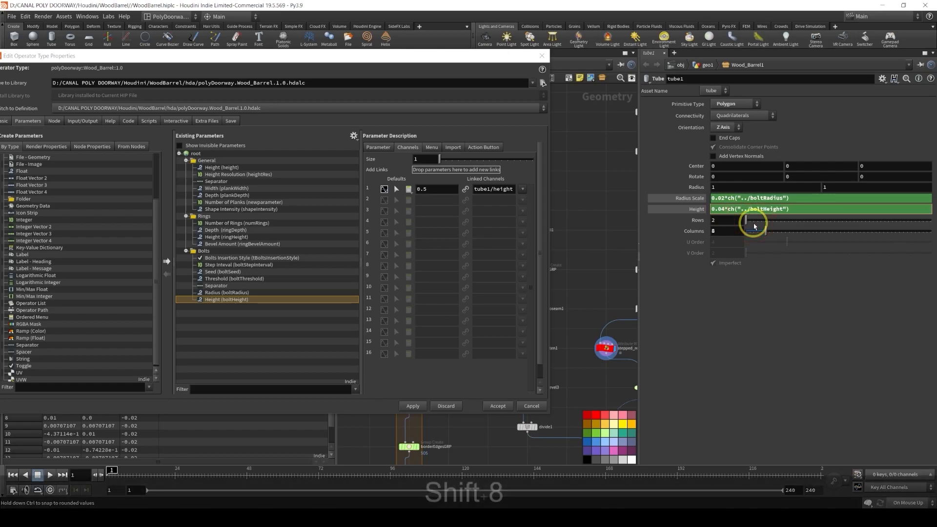
{"action": "key", "text": "Return"}
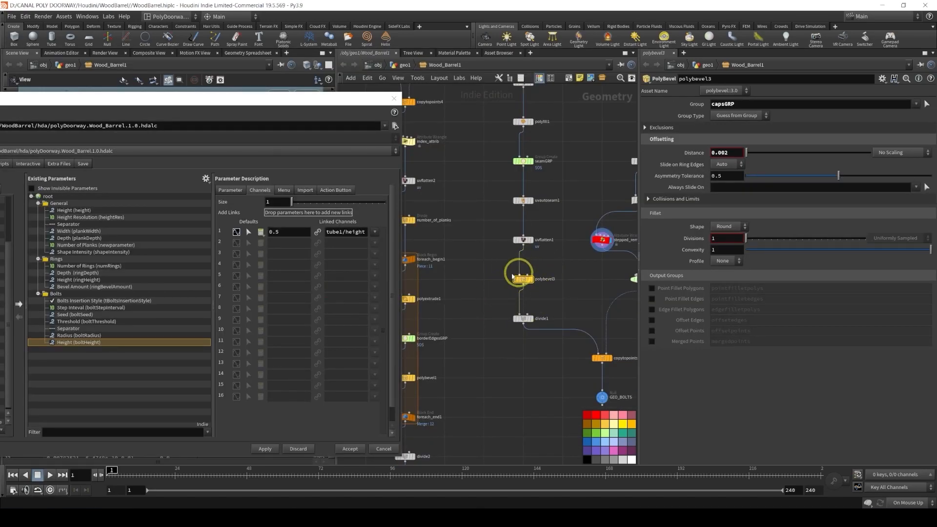
Copy polybevel3's Distance value and add its Distance parameter to the asset's Bolts folder
{"action": "left_click_drag", "start_coordinate": [210, 98], "coordinate": [310, 69]}
{"action": "double_click", "coordinate": [731, 153]}
{"action": "key", "text": "ctrl+c"}
{"action": "key", "text": "Return"}
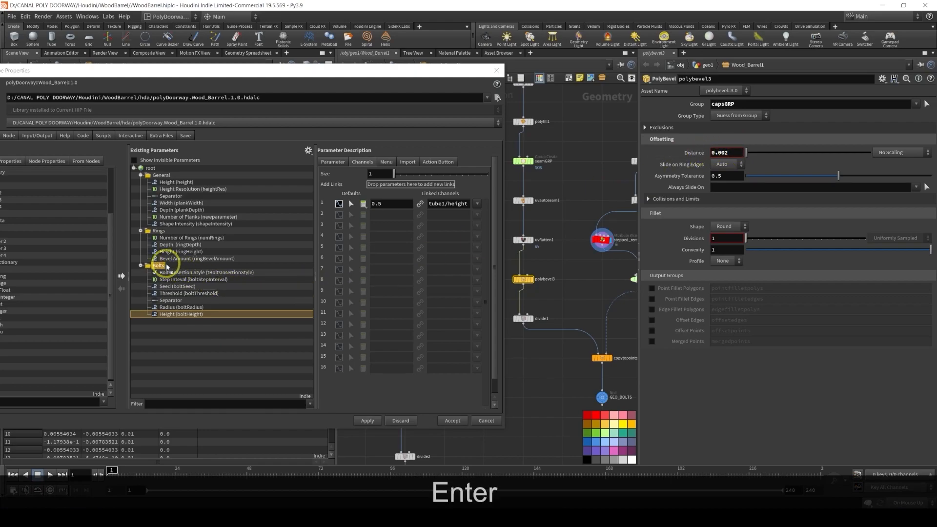
{"action": "left_click_drag", "start_coordinate": [167, 267], "coordinate": [168, 269]}
{"action": "left_click", "coordinate": [328, 162]}
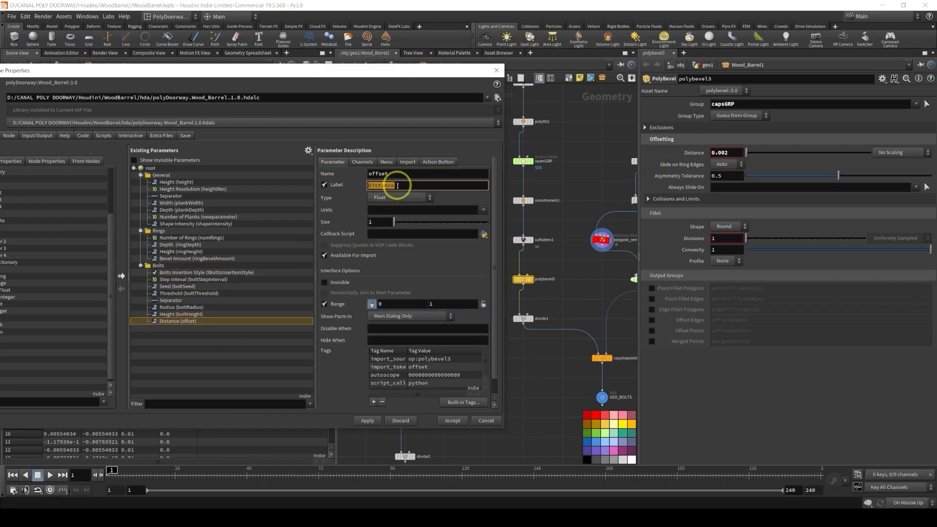
Label the new Distance parameter Bevel Amount and name it boltBevelAmount
{"action": "type", "text": "Bvele"}
{"action": "key", "text": "BackSpace"}
{"action": "key", "text": "BackSpace"}
{"action": "key", "text": "BackSpace"}
{"action": "key", "text": "BackSpace"}
{"action": "type", "text": "evel;"}
{"action": "key", "text": "BackSpace"}
{"action": "key", "text": "BackSpace"}
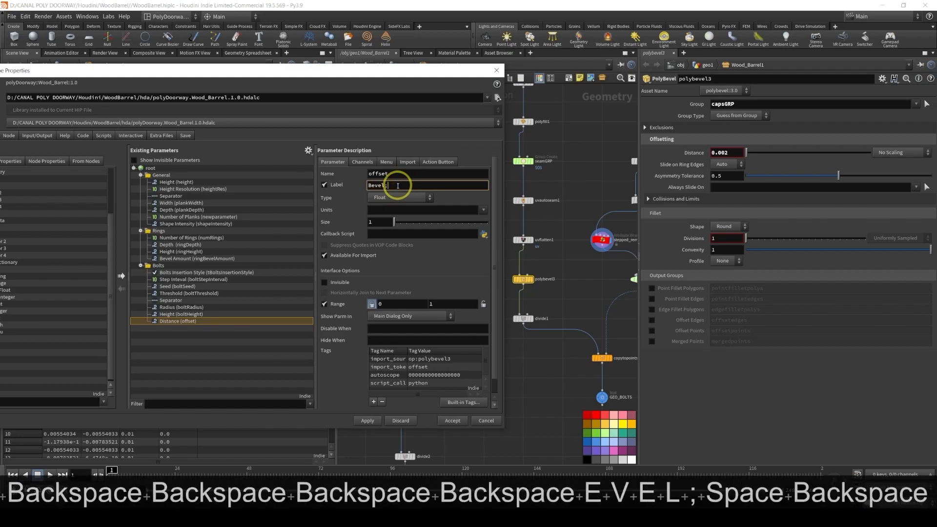
{"action": "type", "text": "Amount"}
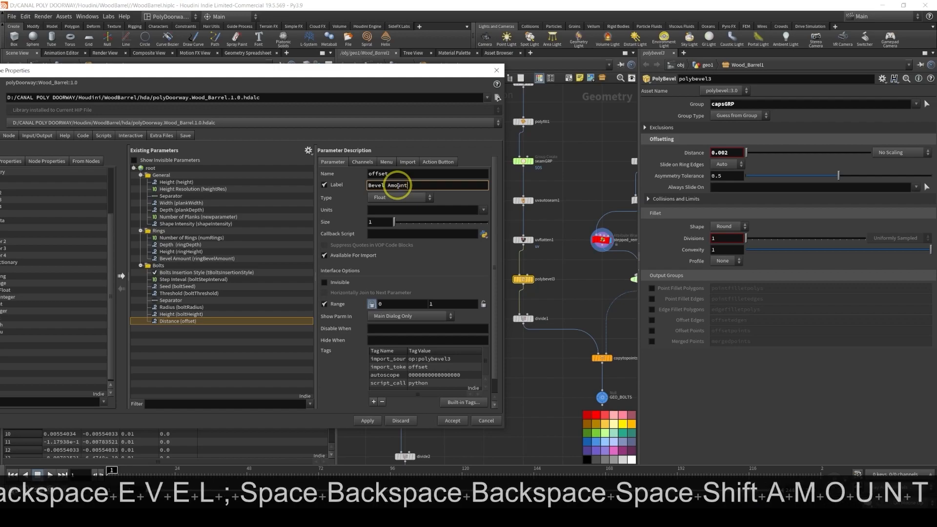
{"action": "double_click", "coordinate": [382, 174]}
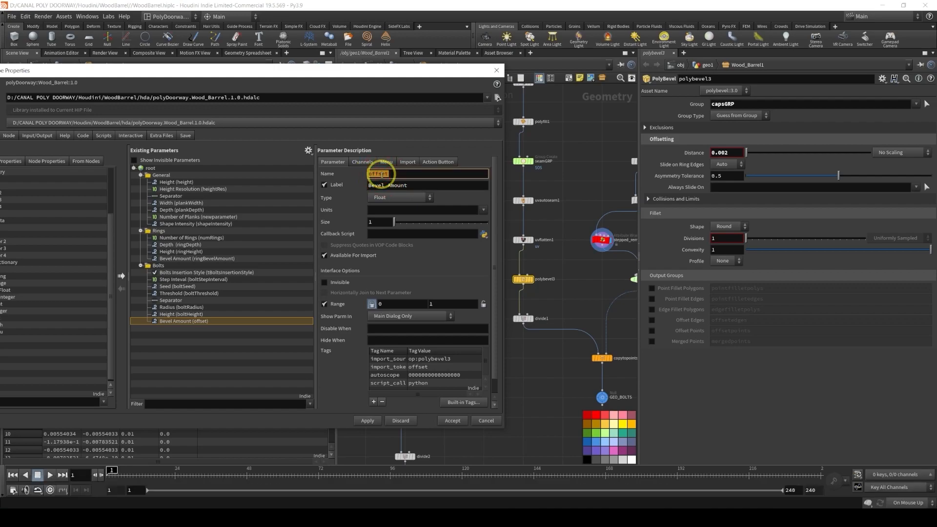
{"action": "type", "text": "boltBevelAmount"}
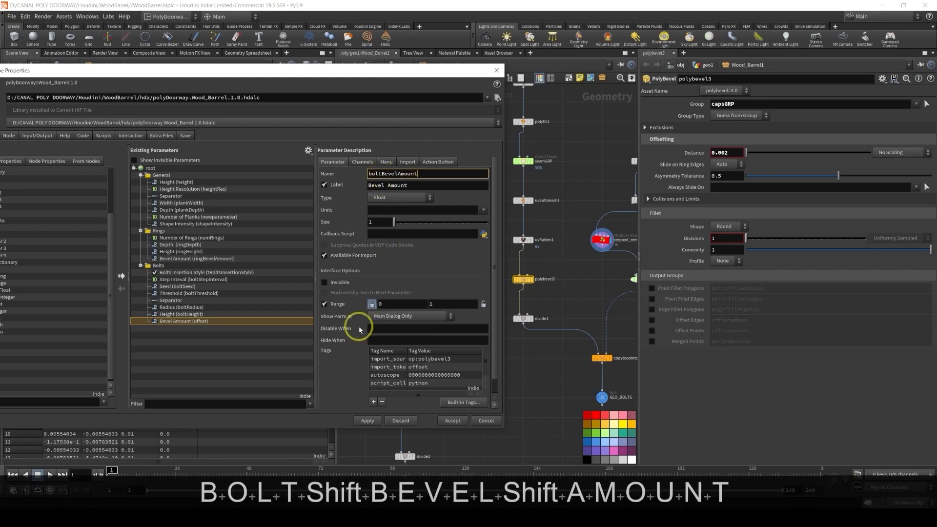
Set the default of boltBevelAmount to 0.5 and apply the asset changes
{"action": "left_click", "coordinate": [362, 161]}
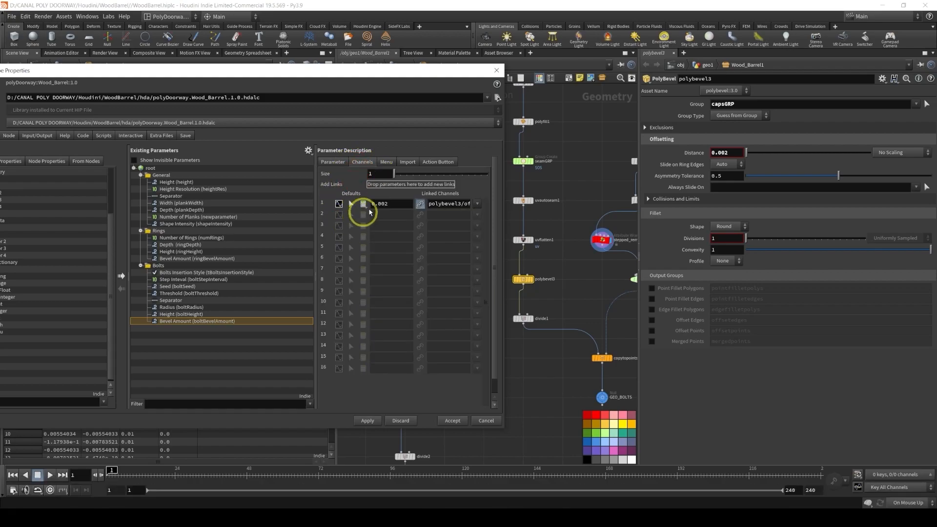
{"action": "left_click_drag", "start_coordinate": [395, 203], "coordinate": [318, 200]}
{"action": "type", "text": "0.5"}
{"action": "key", "text": "Return"}
{"action": "left_click", "coordinate": [367, 421]}
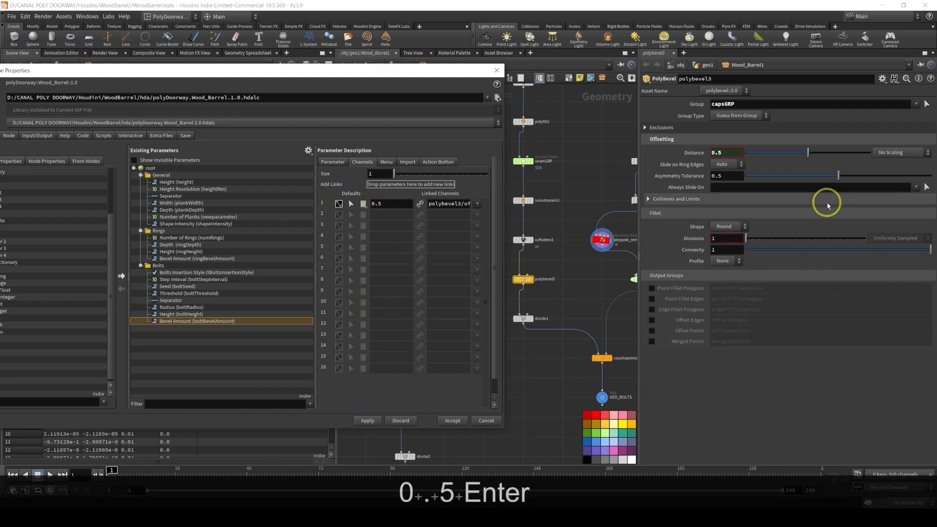
Set polybevel3's Distance to the expression 0.004*ch("../boltBevelAmount") and apply the asset changes
{"action": "left_click", "coordinate": [713, 151]}
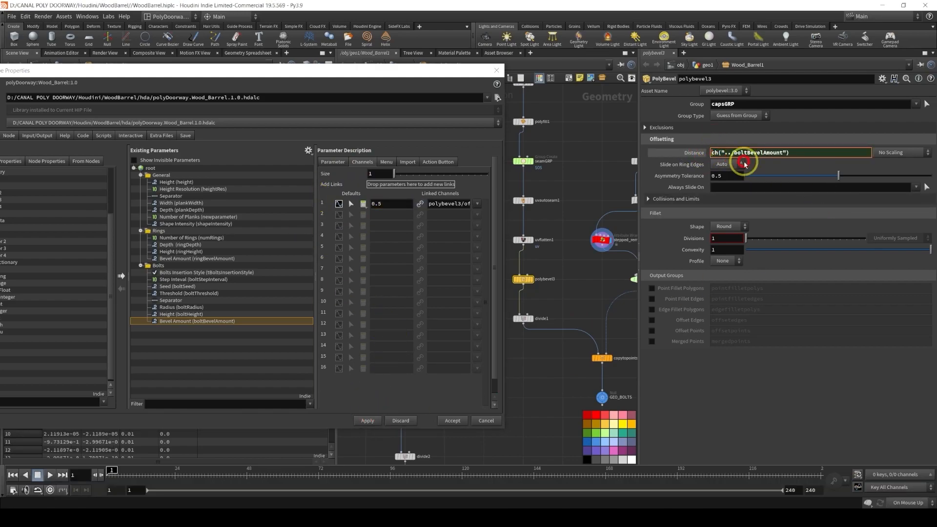
{"action": "key", "text": "ctrl+v"}
{"action": "key", "text": "BackSpace"}
{"action": "type", "text": "4*"}
{"action": "key", "text": "Return"}
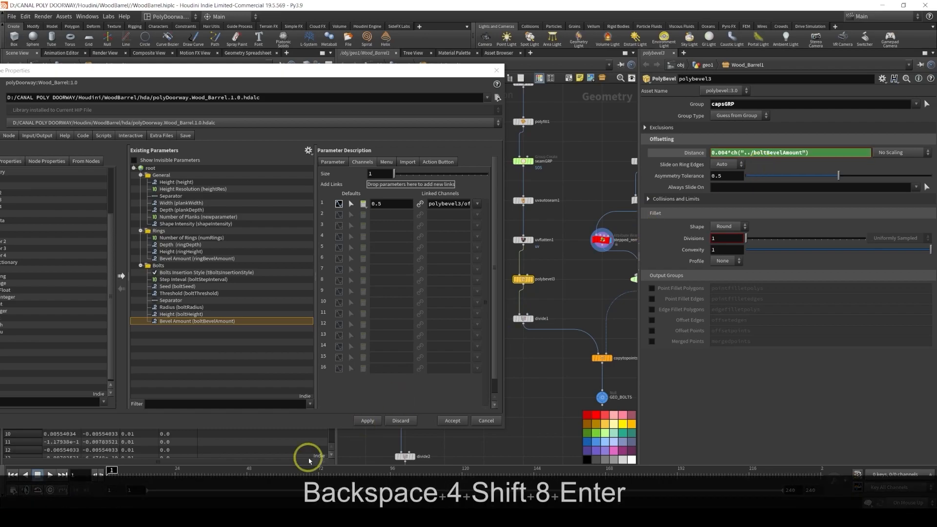
{"action": "left_click", "coordinate": [368, 420]}
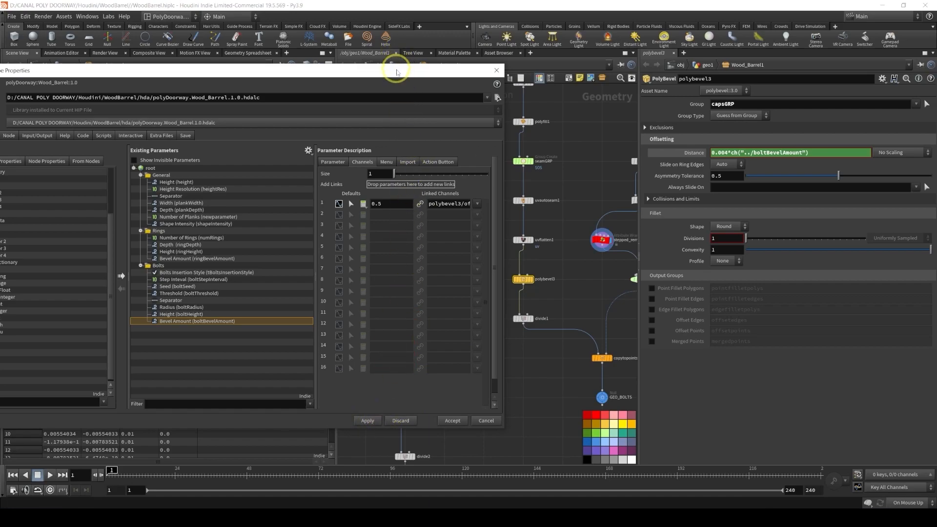
Find the number_of_planks divide node in the network and select it to show its parameters
{"action": "left_click_drag", "start_coordinate": [396, 76], "coordinate": [286, 191]}
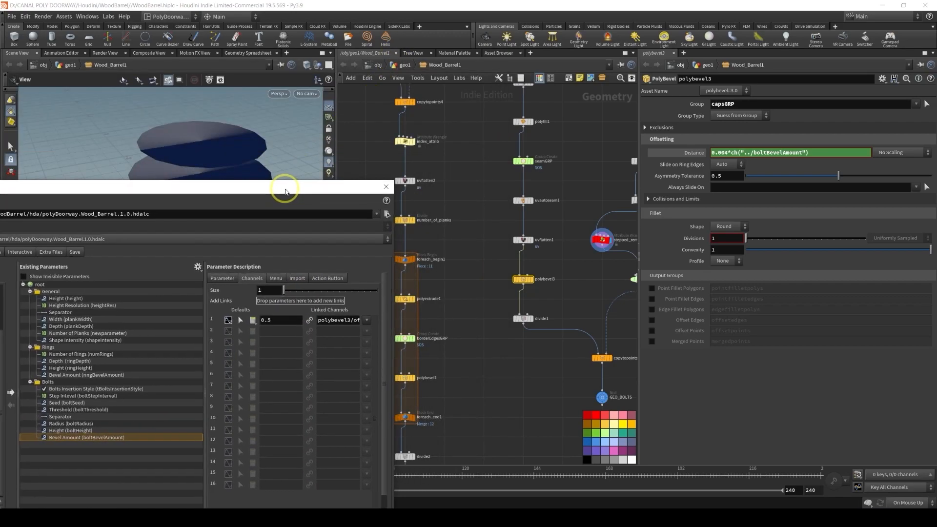
{"action": "scroll", "coordinate": [485, 290], "scroll_direction": "down", "scroll_amount": 5}
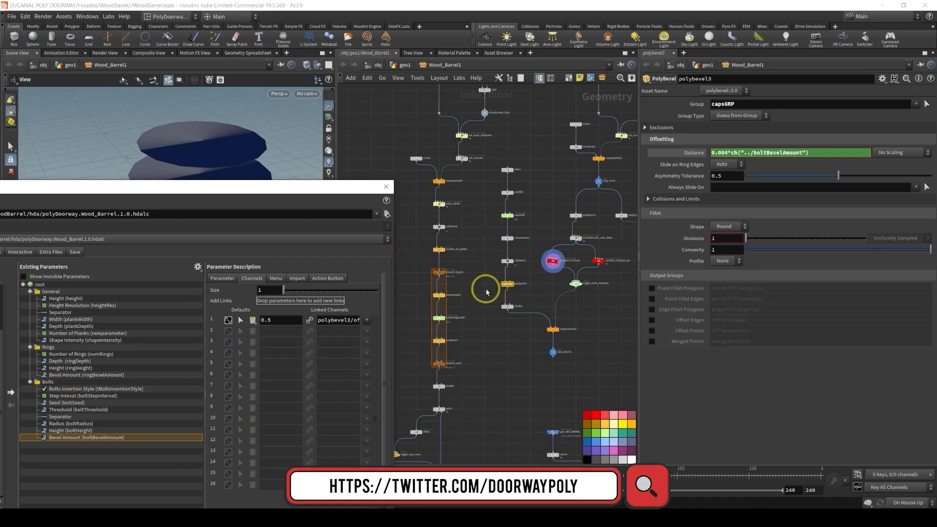
{"action": "middle_click_drag", "start_coordinate": [486, 324], "coordinate": [541, 277]}
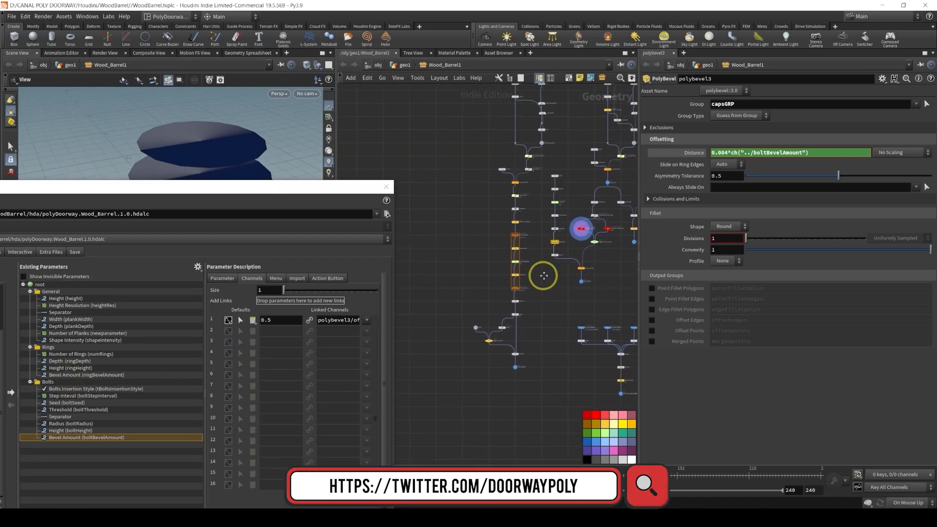
{"action": "scroll", "coordinate": [501, 368], "scroll_direction": "up", "scroll_amount": 5}
{"action": "middle_click_drag", "start_coordinate": [450, 183], "coordinate": [438, 390]}
{"action": "scroll", "coordinate": [439, 385], "scroll_direction": "up", "scroll_amount": 1}
{"action": "middle_click_drag", "start_coordinate": [455, 204], "coordinate": [423, 408]}
{"action": "middle_click_drag", "start_coordinate": [452, 297], "coordinate": [432, 332]}
{"action": "left_click", "coordinate": [488, 344]}
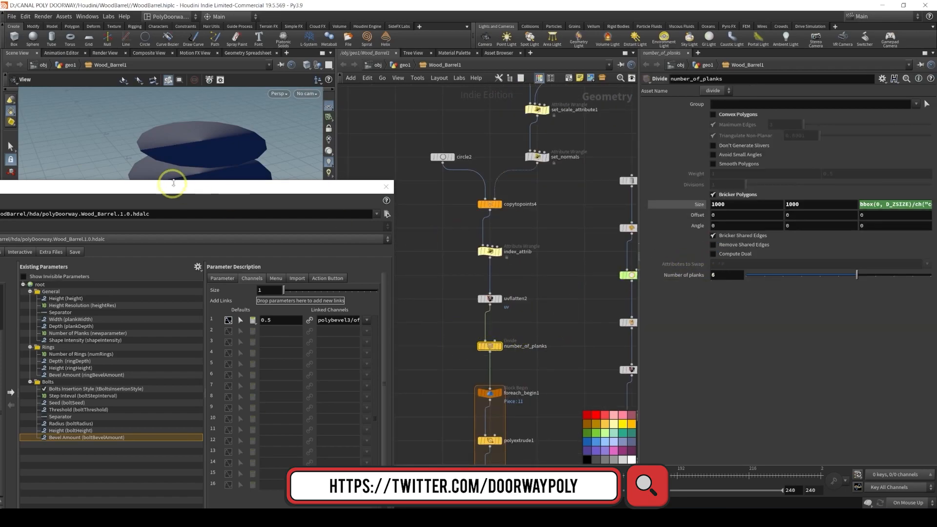
Add a new folder labelled Covers under root in the asset's existing parameters
{"action": "left_click_drag", "start_coordinate": [175, 184], "coordinate": [382, 86]}
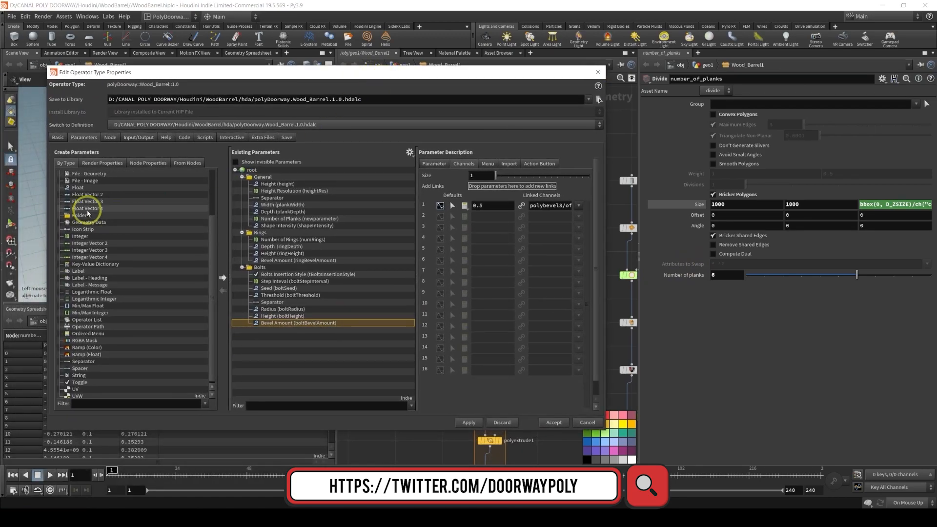
{"action": "left_click_drag", "start_coordinate": [79, 215], "coordinate": [252, 170]}
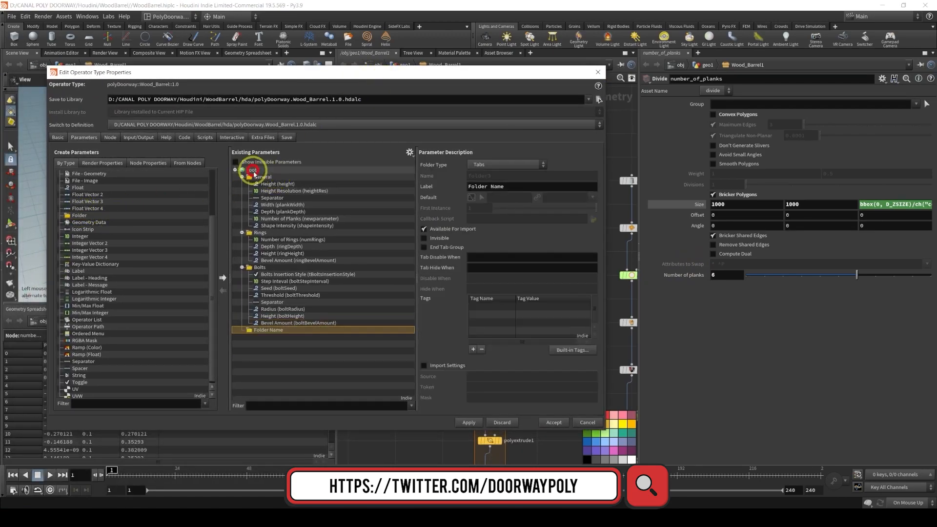
{"action": "triple_click", "coordinate": [498, 186]}
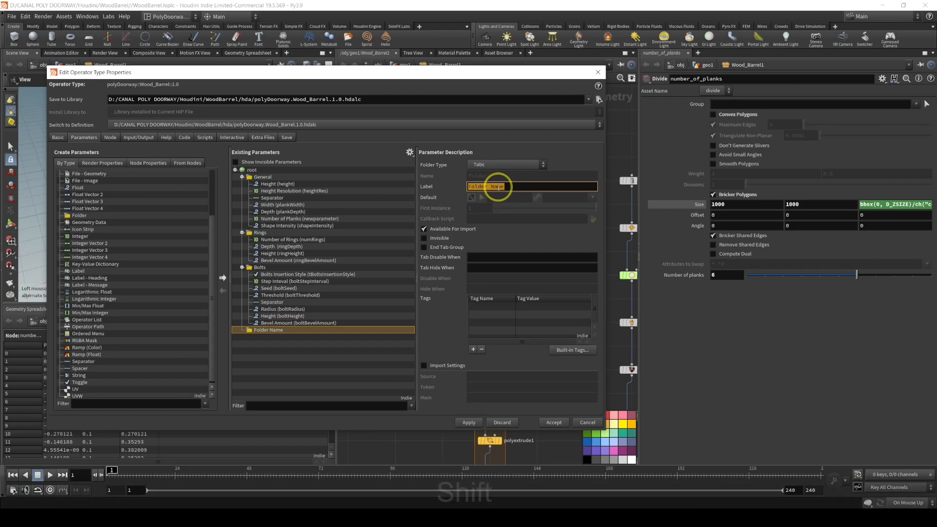
{"action": "type", "text": "Covers"}
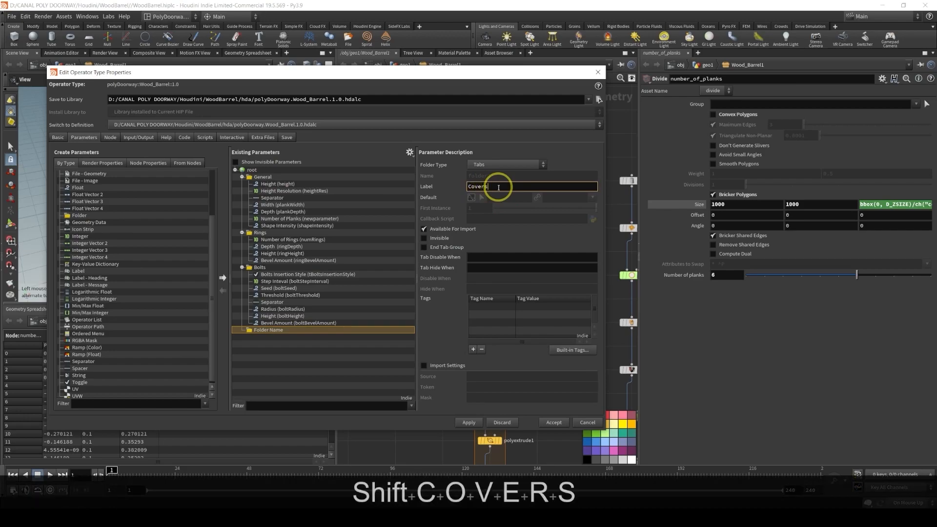
{"action": "key", "text": "Return"}
Add the node's Number of planks parameter to the Covers folder with a locked range minimum of 2
{"action": "left_click_drag", "start_coordinate": [498, 80], "coordinate": [435, 73]}
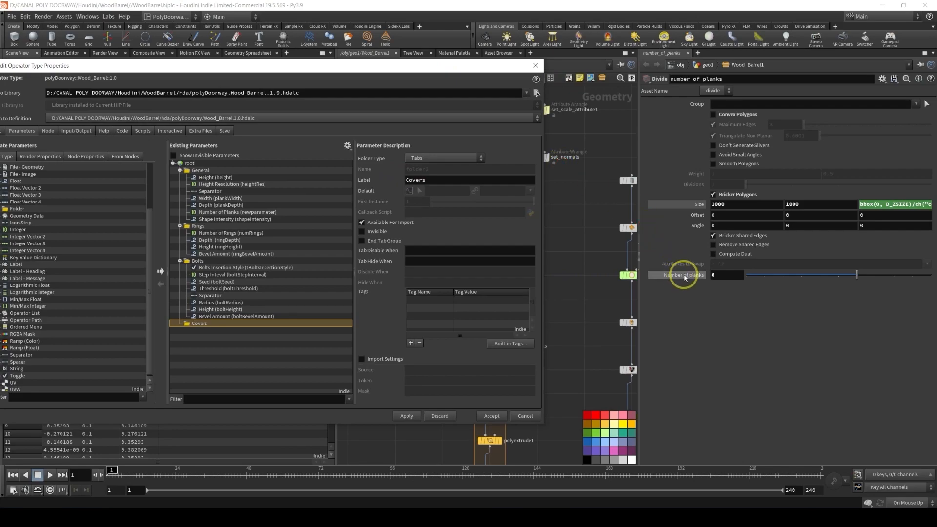
{"action": "left_click_drag", "start_coordinate": [685, 277], "coordinate": [206, 326]}
{"action": "left_click", "coordinate": [372, 157]}
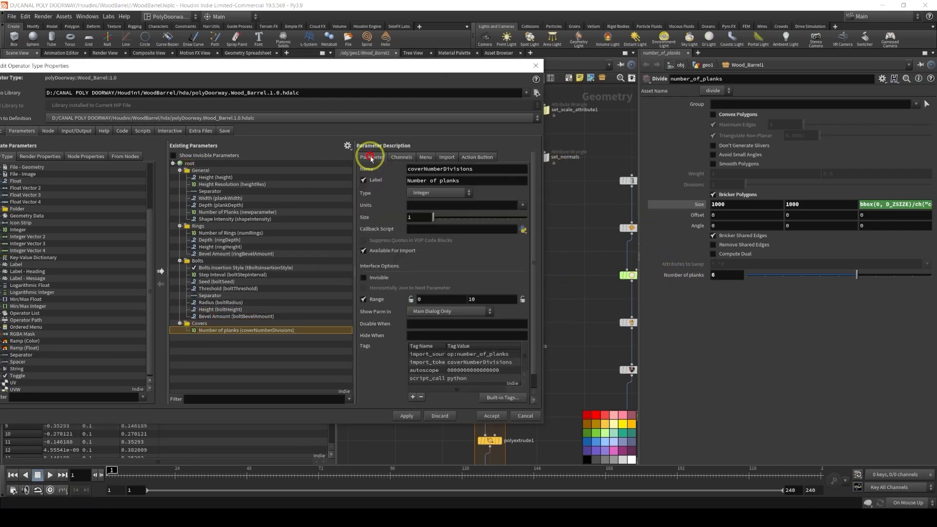
{"action": "type", "text": "1"}
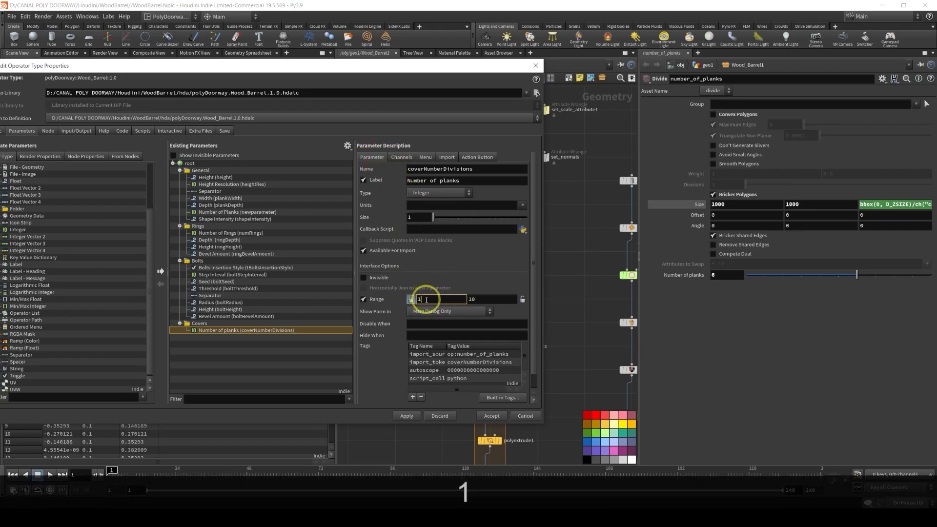
{"action": "type", "text": "2"}
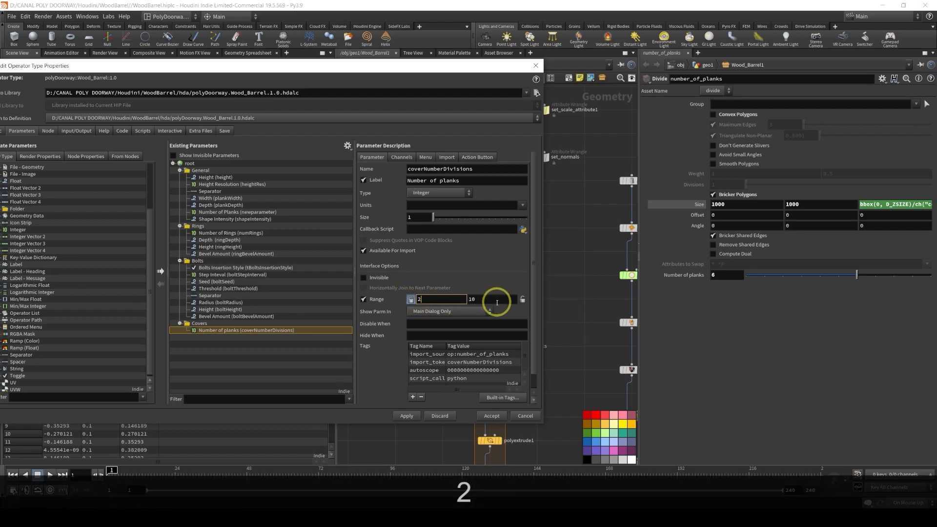
{"action": "left_click", "coordinate": [525, 302]}
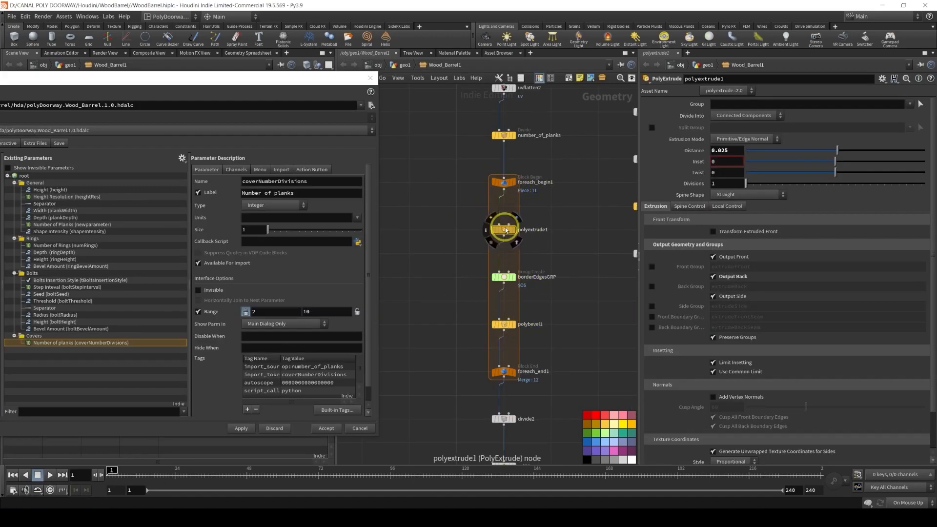
Save the Wood_Barrel asset's node type with the changes made so far
{"action": "left_click", "coordinate": [504, 324]}
{"action": "right_click", "coordinate": [504, 229]}
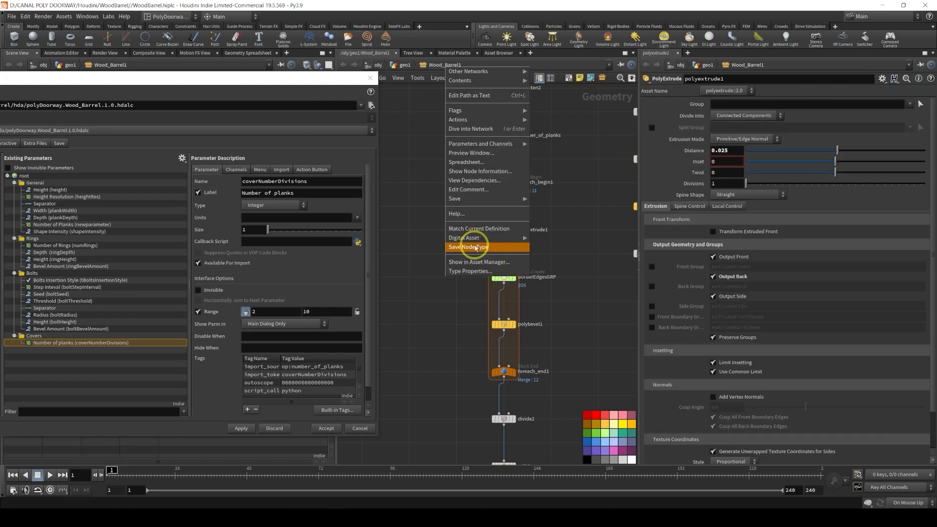
{"action": "left_click", "coordinate": [476, 247]}
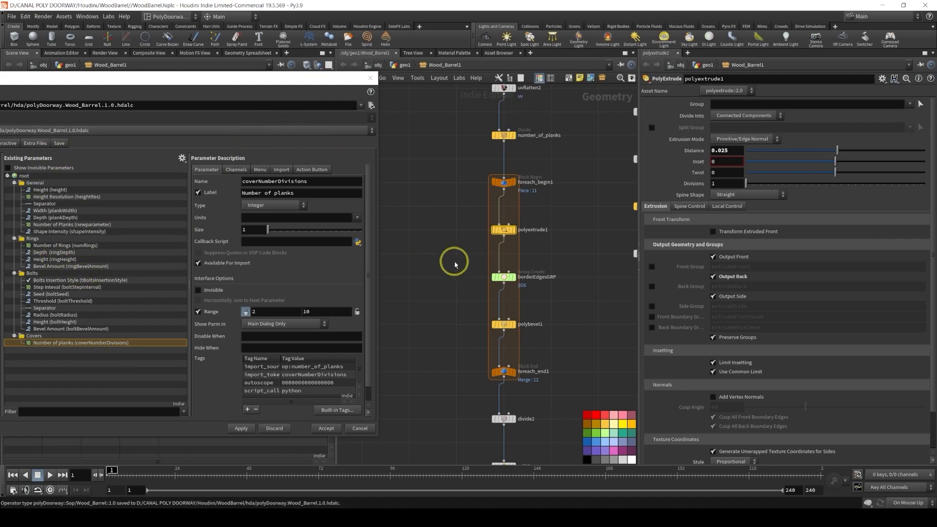
{"action": "middle_click_drag", "start_coordinate": [461, 222], "coordinate": [466, 262]}
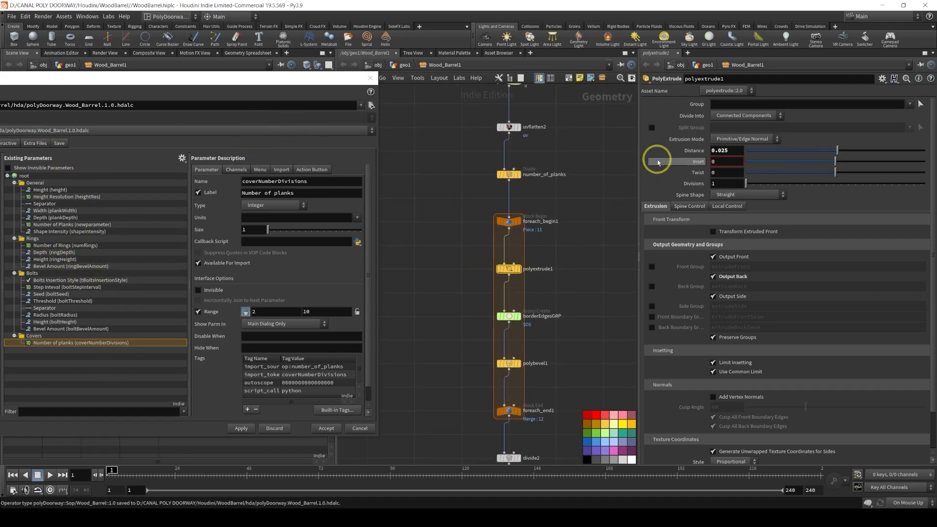
Add polyextrude1's Distance to the Covers folder, labelled Extrude Amount and named coverPlankExtrudeAmount, with a default of 0.5
{"action": "left_click_drag", "start_coordinate": [171, 79], "coordinate": [276, 67]}
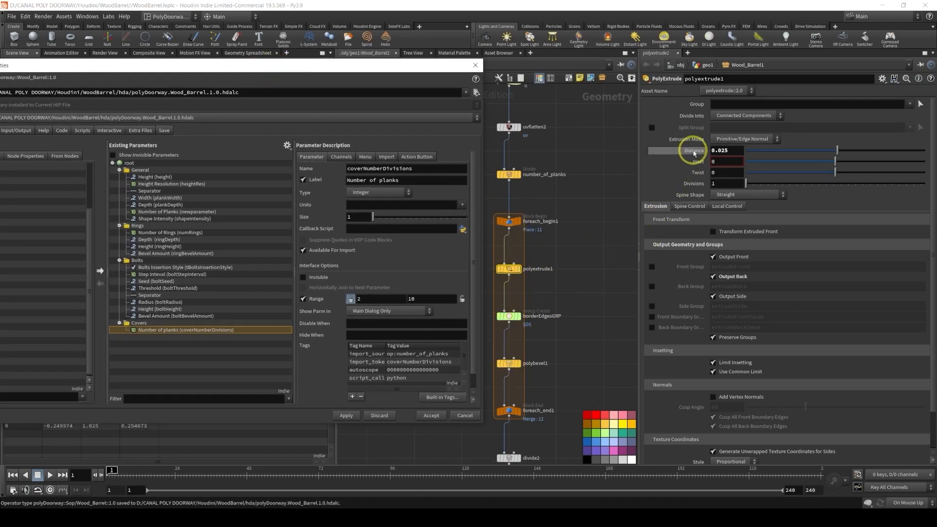
{"action": "left_click", "coordinate": [509, 271]}
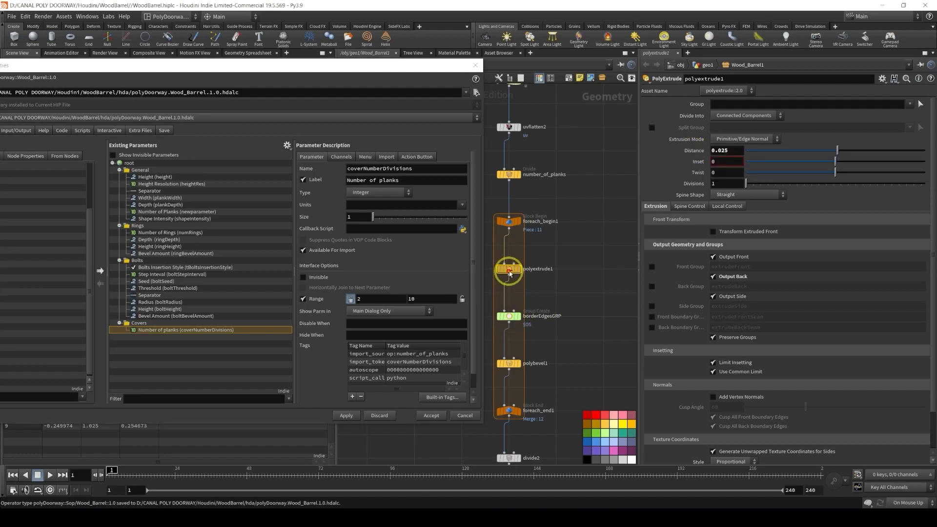
{"action": "left_click", "coordinate": [390, 182]}
{"action": "type", "text": "Extrude "}
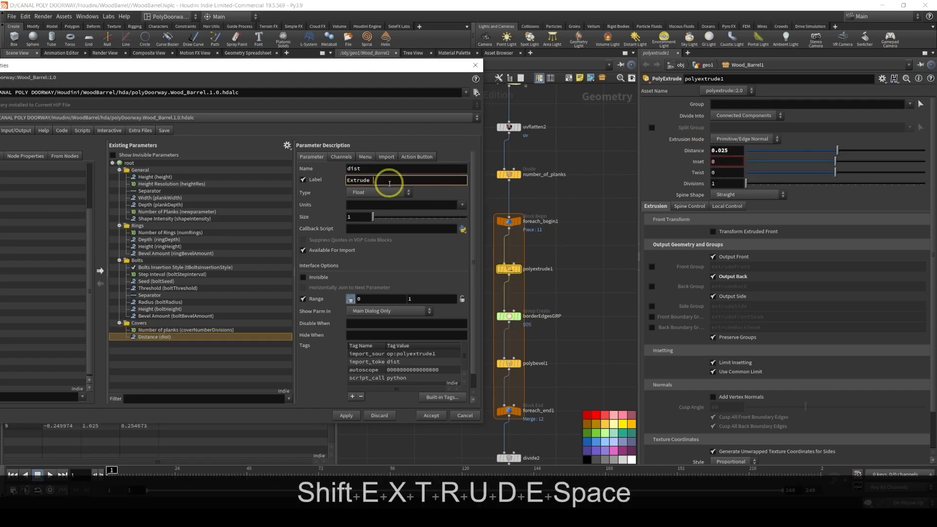
{"action": "type", "text": "Amount"}
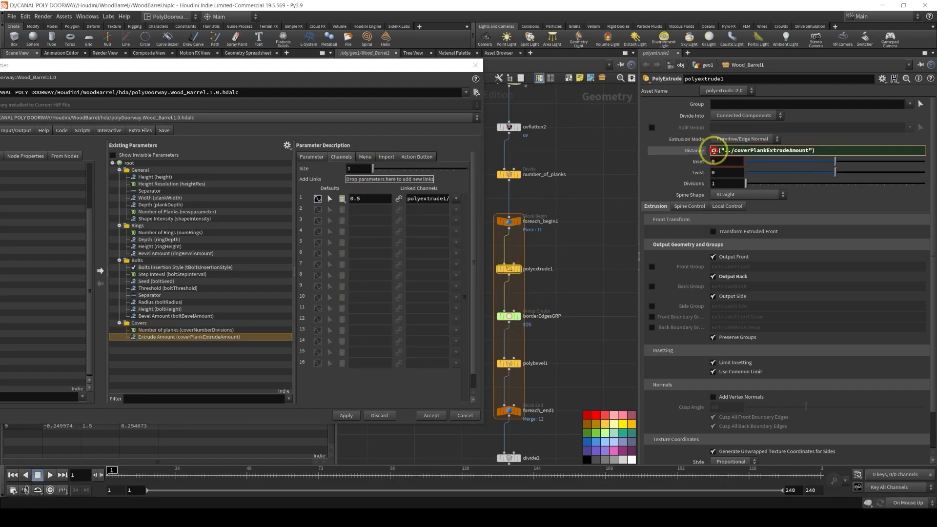
Set polyextrude1's Distance to the expression 0.05*ch("../coverPlankExtrudeAmount")
{"action": "left_click", "coordinate": [710, 150]}
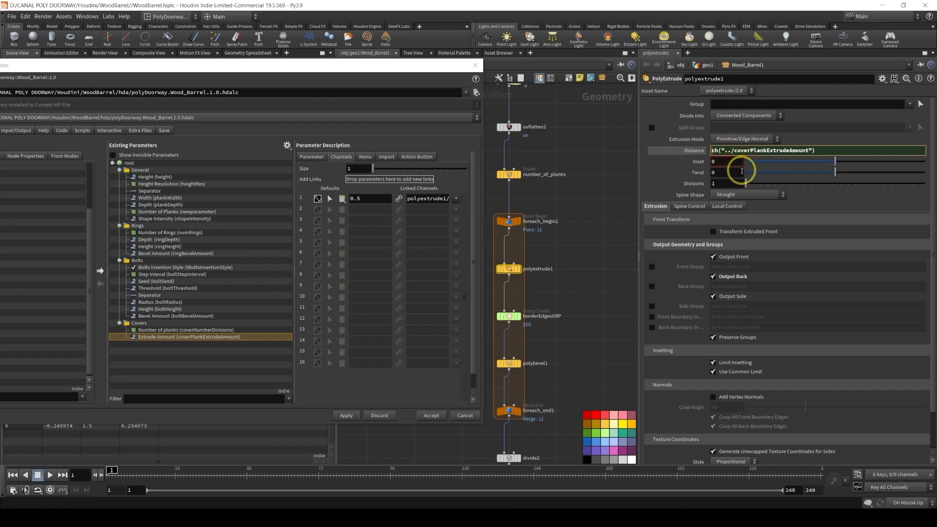
{"action": "type", "text": "0.025000000000000001"}
{"action": "key", "text": "BackSpace"}
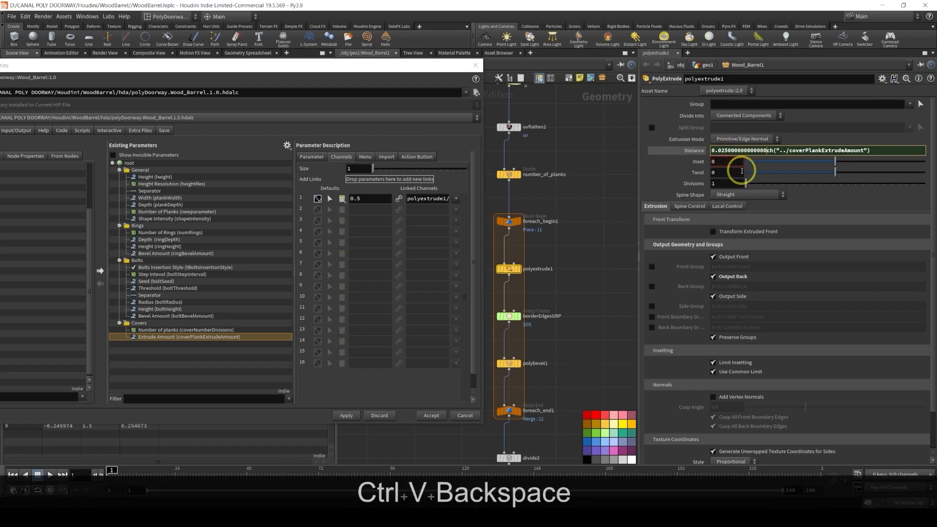
{"action": "key", "text": "BackSpace"}
{"action": "key", "text": "BackSpace"}
{"action": "key", "text": "BackSpace"}
{"action": "key", "text": "BackSpace"}
{"action": "key", "text": "BackSpace"}
{"action": "key", "text": "BackSpace"}
{"action": "key", "text": "BackSpace"}
{"action": "key", "text": "BackSpace"}
{"action": "key", "text": "BackSpace"}
{"action": "key", "text": "BackSpace"}
{"action": "key", "text": "BackSpace"}
{"action": "key", "text": "BackSpace"}
{"action": "key", "text": "BackSpace"}
{"action": "key", "text": "BackSpace"}
{"action": "key", "text": "BackSpace"}
{"action": "key", "text": "BackSpace"}
{"action": "type", "text": "5*"}
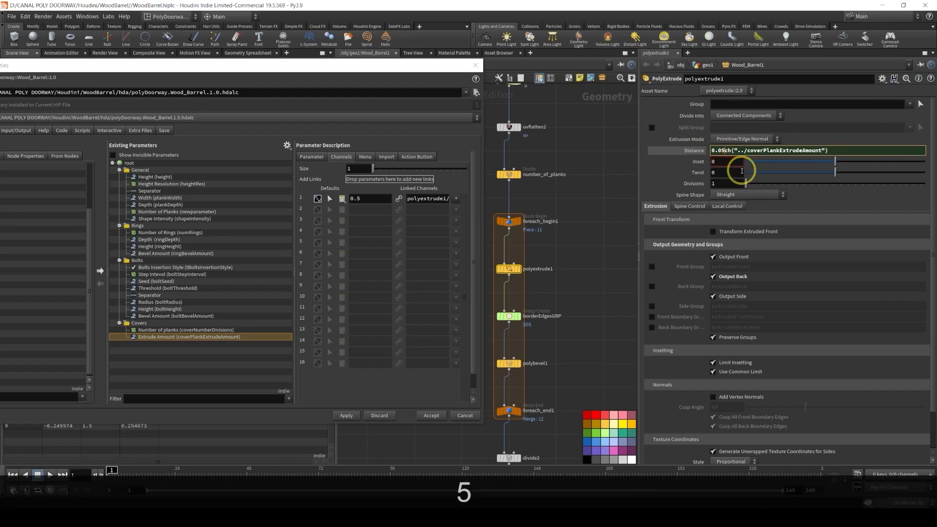
{"action": "key", "text": "Return"}
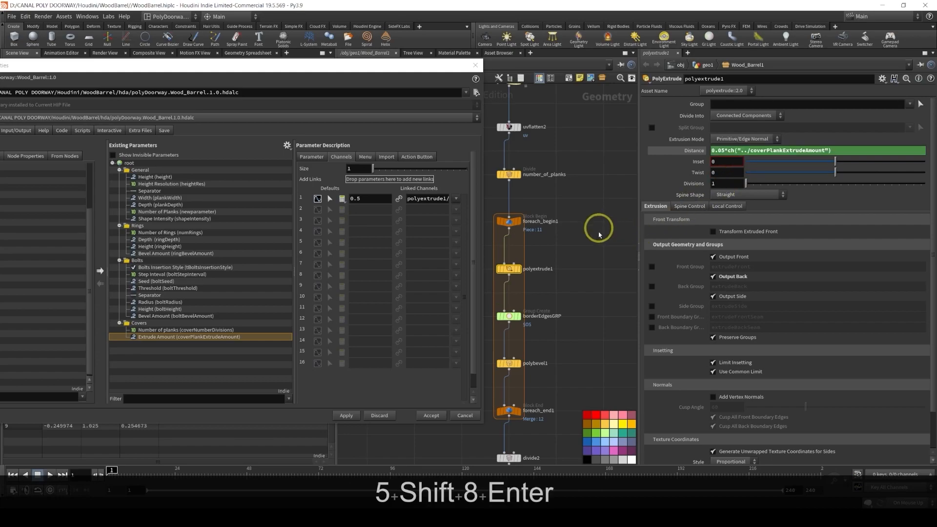
Show polybevel1's parameters, duplicate the Extrude Amount parameter in the Covers folder and label the copy Bevel Amount
{"action": "middle_click_drag", "start_coordinate": [583, 287], "coordinate": [607, 209]}
{"action": "left_click", "coordinate": [533, 285]}
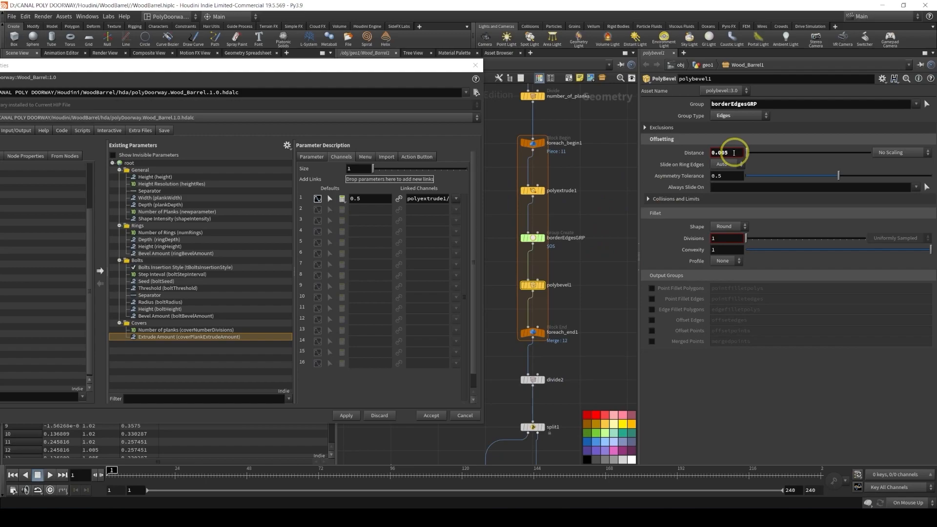
{"action": "left_click", "coordinate": [194, 330]}
{"action": "left_click", "coordinate": [190, 336]}
{"action": "key", "text": "ctrl+c"}
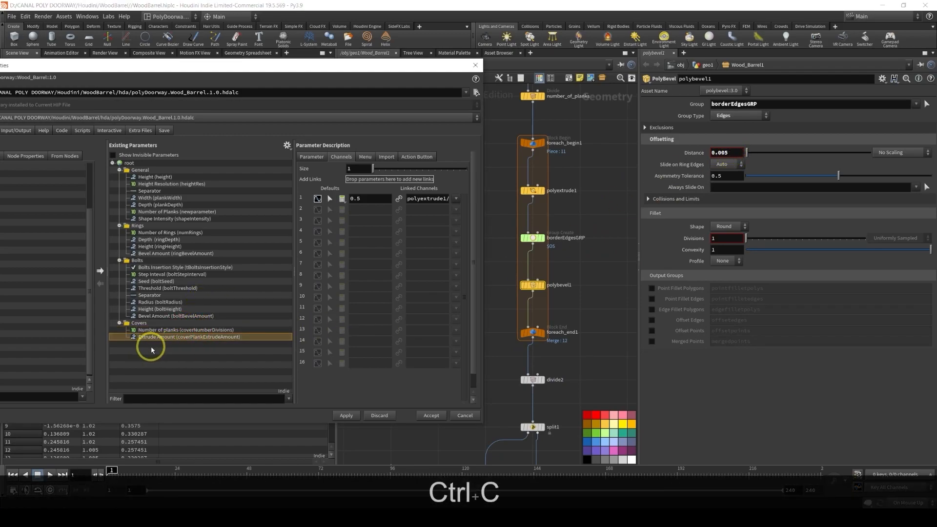
{"action": "key", "text": "ctrl+v"}
{"action": "double_click", "coordinate": [149, 344]}
{"action": "key", "text": "Home"}
{"action": "key", "text": "Delete"}
{"action": "key", "text": "Delete"}
{"action": "key", "text": "Delete"}
{"action": "key", "text": "Delete"}
{"action": "key", "text": "Delete"}
{"action": "key", "text": "Delete"}
{"action": "key", "text": "Delete"}
{"action": "key", "text": "Delete"}
{"action": "type", "text": "Bevel"}
{"action": "key", "text": "Return"}
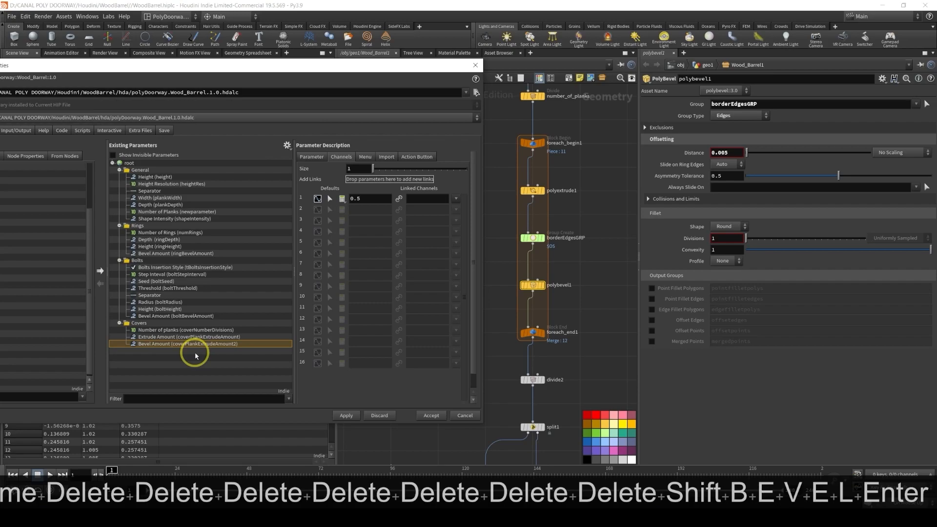
Rename the duplicated Bevel Amount parameter to coverPlankBevelAmount and apply the asset changes
{"action": "left_click", "coordinate": [313, 156]}
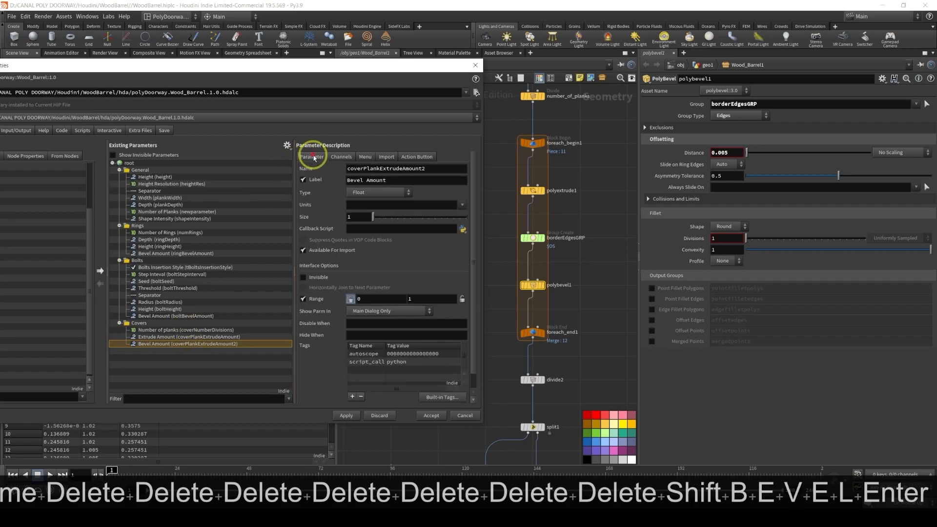
{"action": "left_click", "coordinate": [381, 169]}
{"action": "key", "text": "shift+Right"}
{"action": "key", "text": "shift+Right"}
{"action": "key", "text": "shift+Right"}
{"action": "key", "text": "shift+Right"}
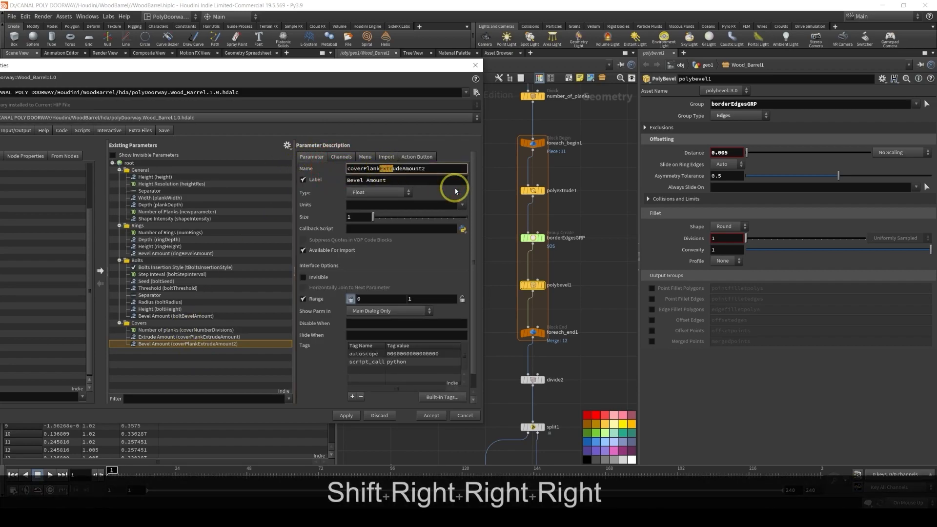
{"action": "key", "text": "shift+Right"}
{"action": "key", "text": "shift+Right"}
{"action": "key", "text": "shift+Right"}
{"action": "key", "text": "shift+Right"}
{"action": "key", "text": "shift+Left"}
{"action": "type", "text": "Bevel"}
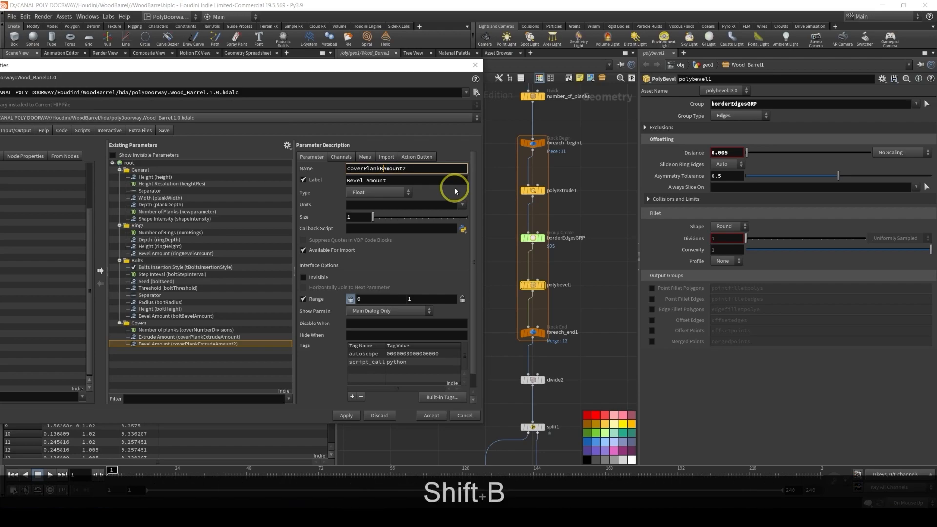
{"action": "key", "text": "End"}
{"action": "key", "text": "BackSpace"}
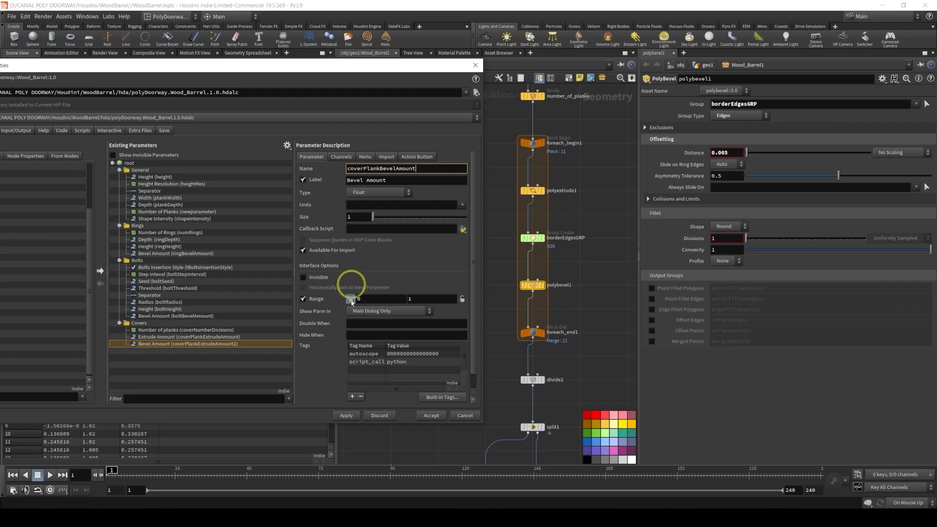
{"action": "left_click", "coordinate": [346, 415]}
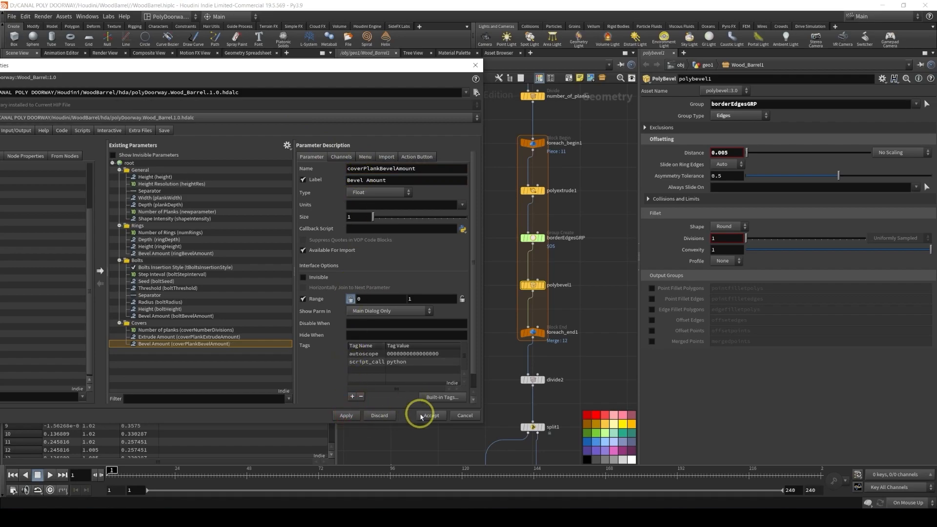
Copy Bevel Amount from the asset's Covers parameters and reference it in polybevel1's Distance as 0.01*ch("../coverPlankBevelAmount")
{"action": "mouse_move", "coordinate": [92, 505]}
{"action": "left_click", "coordinate": [157, 472]}
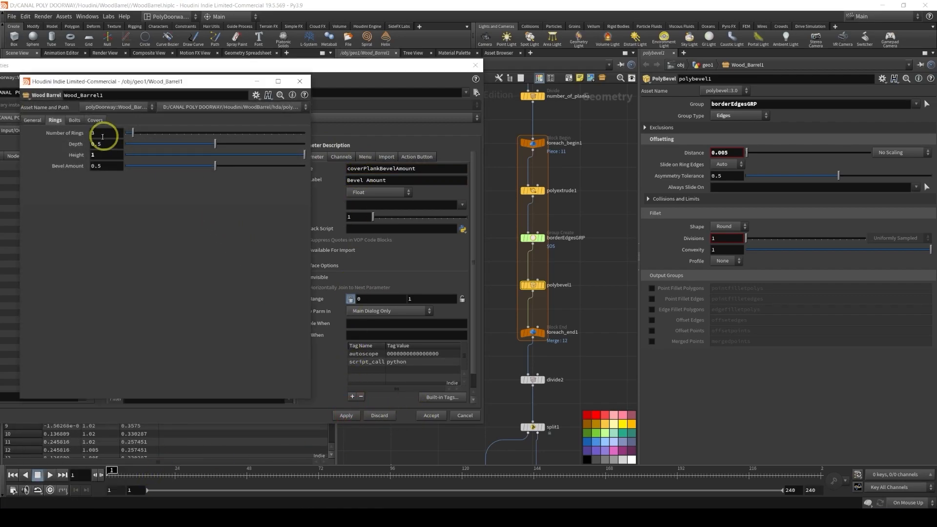
{"action": "left_click", "coordinate": [96, 120]}
{"action": "left_click_drag", "start_coordinate": [120, 85], "coordinate": [119, 145]}
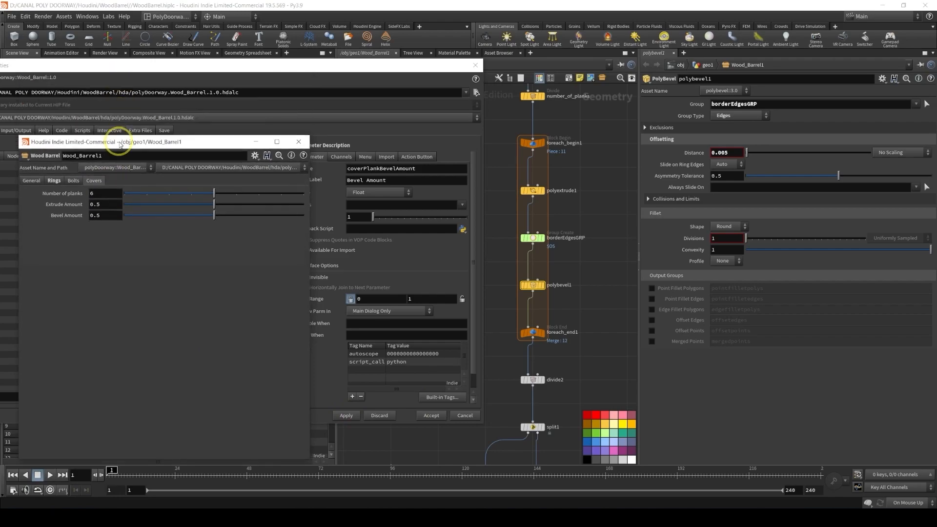
{"action": "right_click", "coordinate": [68, 216]}
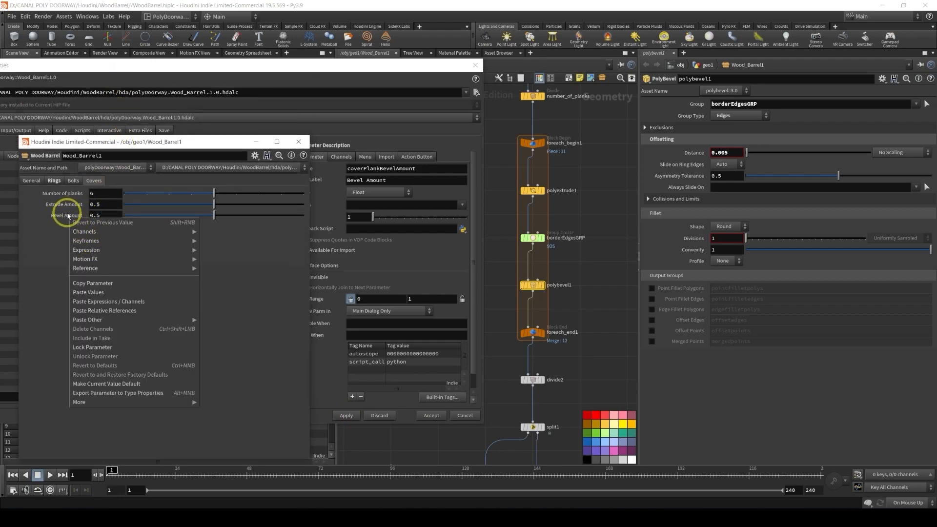
{"action": "left_click", "coordinate": [93, 283]}
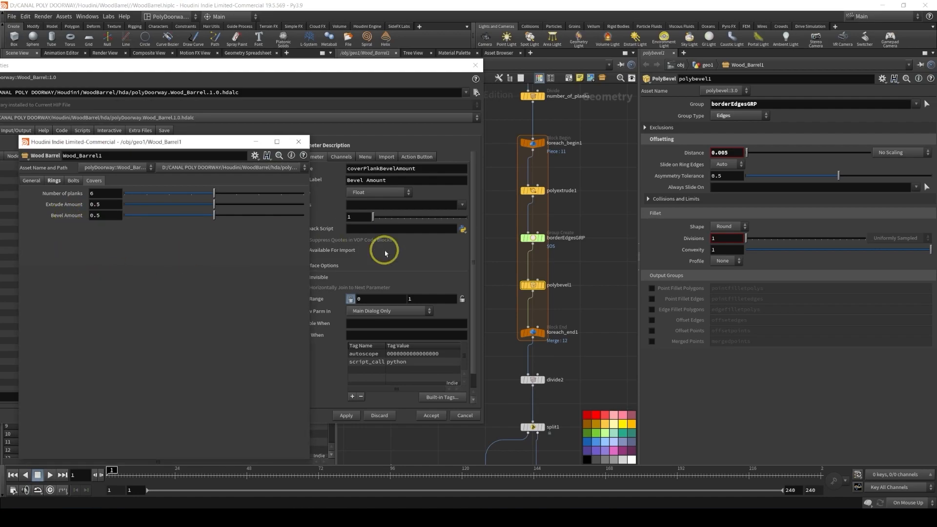
{"action": "left_click", "coordinate": [736, 154]}
{"action": "key", "text": "BackSpace"}
{"action": "key", "text": "BackSpace"}
{"action": "type", "text": "1*"}
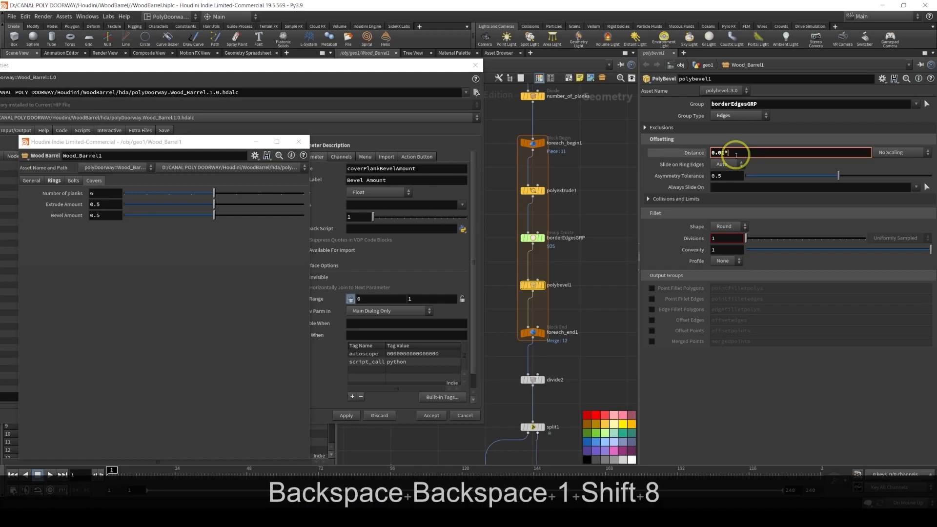
{"action": "right_click", "coordinate": [736, 155]}
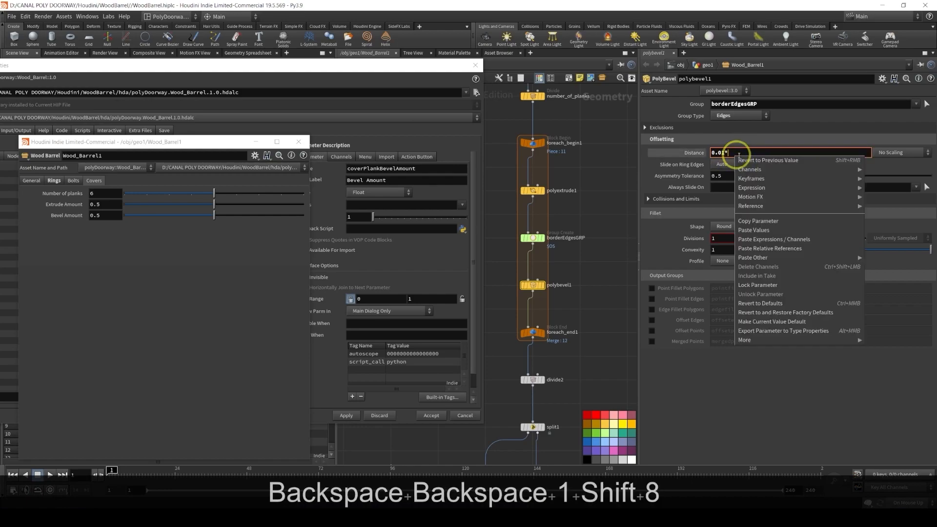
{"action": "left_click", "coordinate": [775, 248]}
{"action": "key", "text": "Return"}
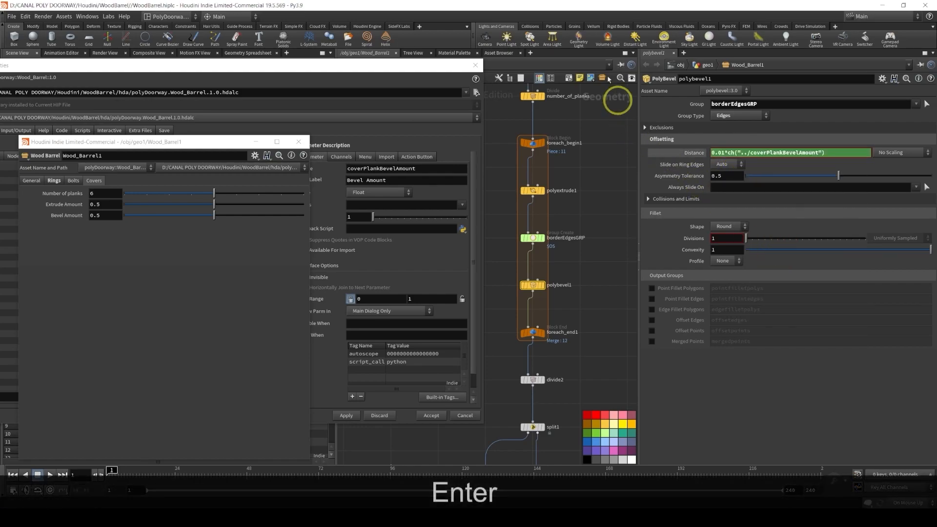
Find the toggle_top_cover switch node in the network and select it to show its parameters
{"action": "middle_click_drag", "start_coordinate": [508, 373], "coordinate": [552, 161]}
{"action": "scroll", "coordinate": [527, 237], "scroll_direction": "down", "scroll_amount": 2}
{"action": "middle_click_drag", "start_coordinate": [516, 230], "coordinate": [569, 199]}
{"action": "scroll", "coordinate": [554, 263], "scroll_direction": "up", "scroll_amount": 3}
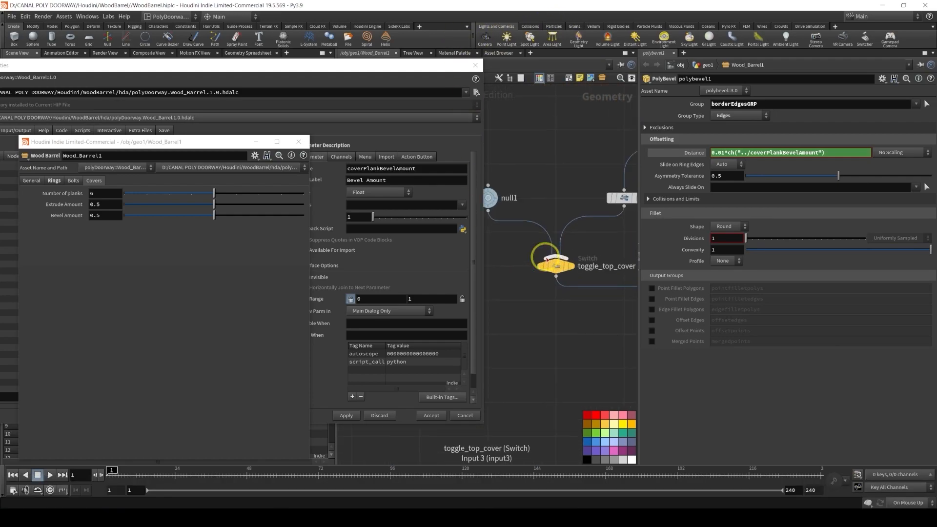
{"action": "left_click", "coordinate": [559, 271]}
{"action": "left_click_drag", "start_coordinate": [382, 66], "coordinate": [473, 310]}
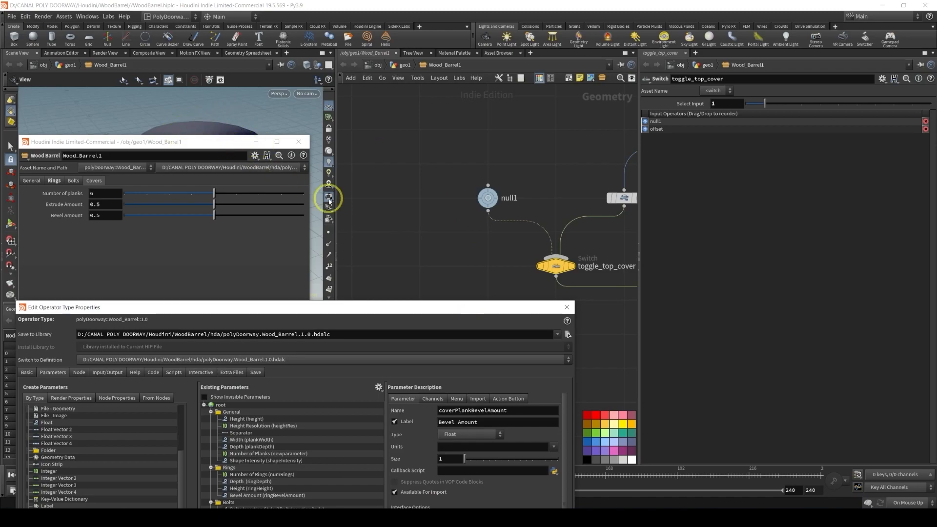
{"action": "left_click_drag", "start_coordinate": [397, 307], "coordinate": [285, 72]}
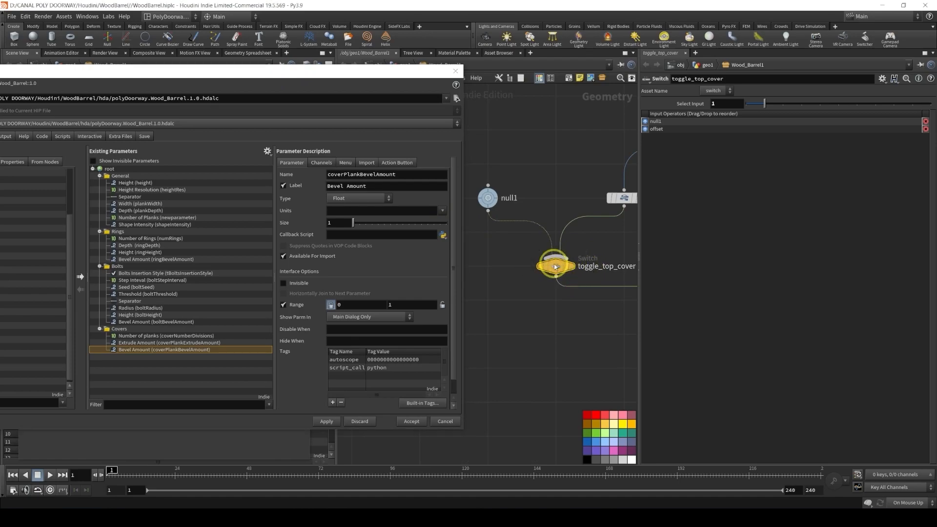
Add the switch's Select Input as the first Covers parameter, labelled Top Covers? with type Toggle, and apply the changes
{"action": "left_click_drag", "start_coordinate": [669, 101], "coordinate": [130, 336]}
{"action": "left_click", "coordinate": [184, 336]}
{"action": "triple_click", "coordinate": [379, 187]}
{"action": "type", "text": "Top C"}
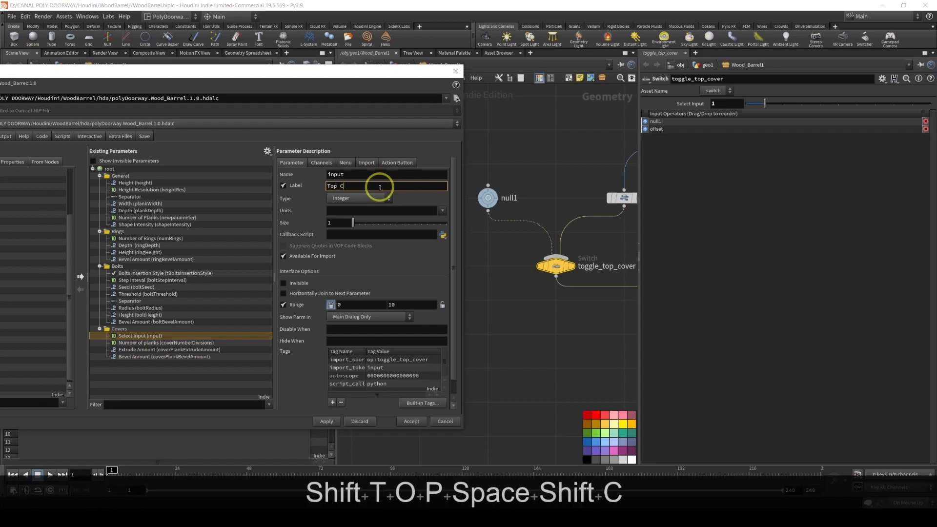
{"action": "type", "text": "overs?"}
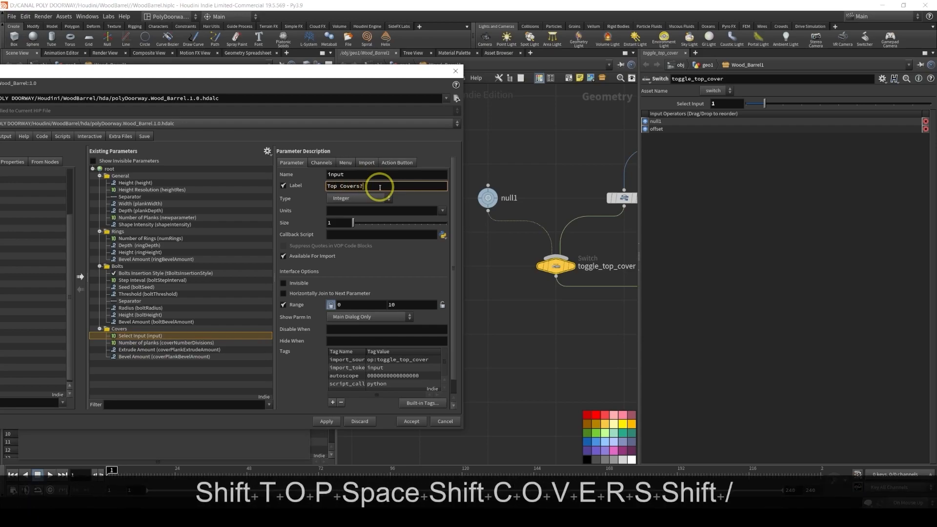
{"action": "left_click", "coordinate": [354, 198]}
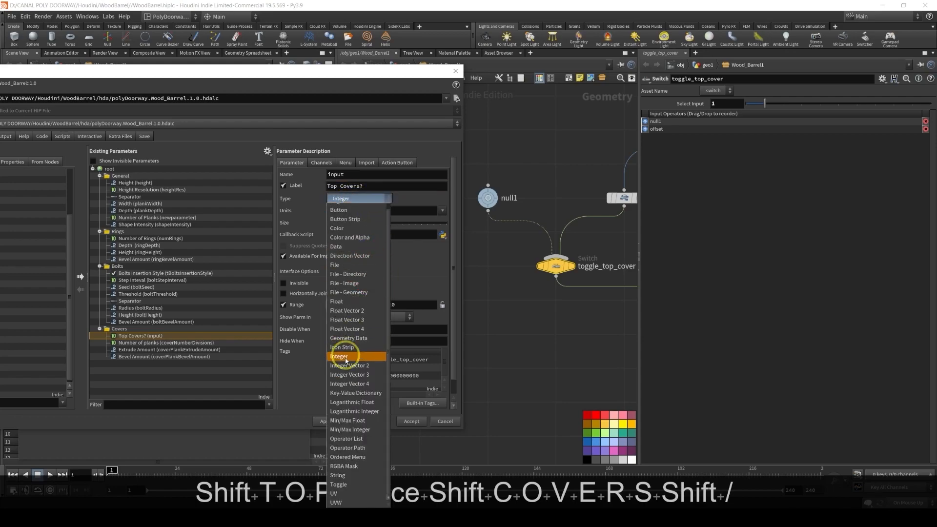
{"action": "left_click", "coordinate": [350, 487]}
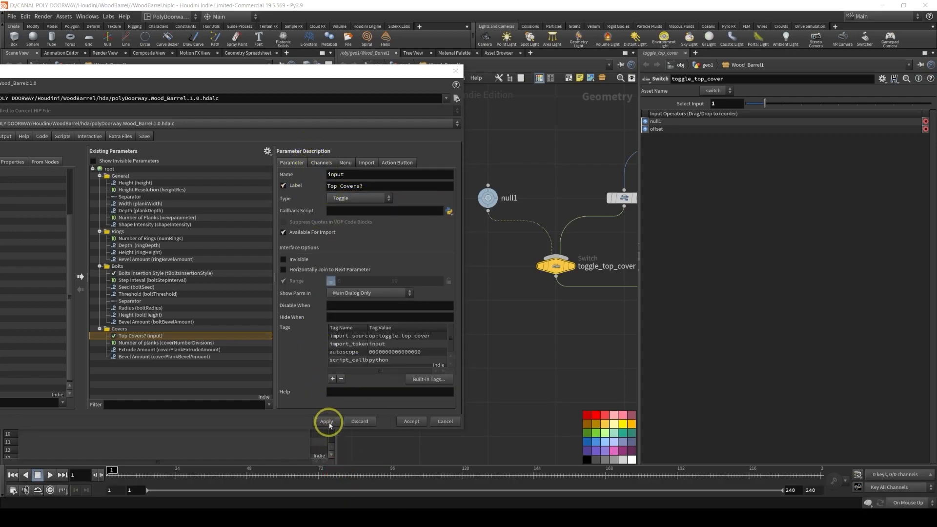
Move merge3 and the three nodes below it, ending in OUT_GEO_WOOD_BARREL, down to open space beneath the color nodes
{"action": "scroll", "coordinate": [554, 337], "scroll_direction": "down", "scroll_amount": 3}
{"action": "middle_click_drag", "start_coordinate": [554, 337], "coordinate": [552, 274]}
{"action": "scroll", "coordinate": [553, 278], "scroll_direction": "down", "scroll_amount": 3}
{"action": "middle_click_drag", "start_coordinate": [538, 305], "coordinate": [490, 312]}
{"action": "middle_click_drag", "start_coordinate": [561, 296], "coordinate": [498, 337]}
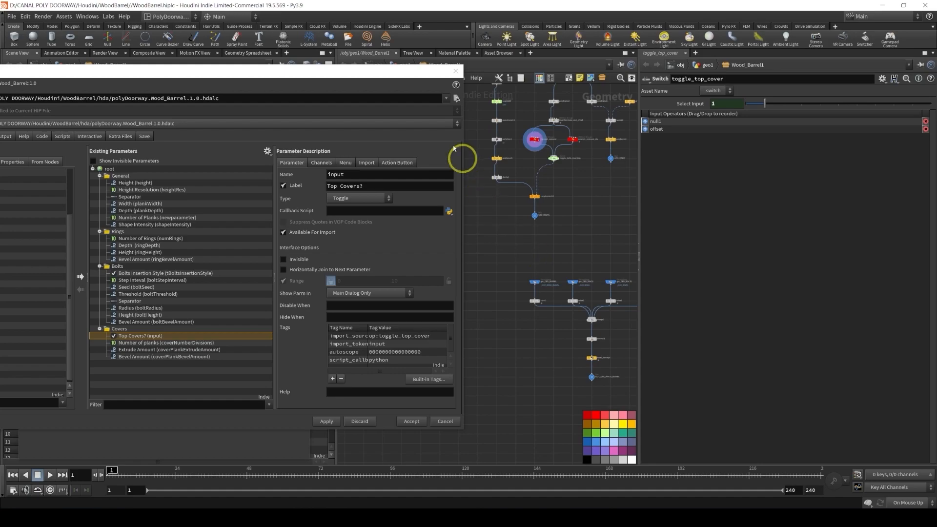
{"action": "left_click_drag", "start_coordinate": [418, 80], "coordinate": [303, 102]}
{"action": "scroll", "coordinate": [522, 244], "scroll_direction": "down", "scroll_amount": 2}
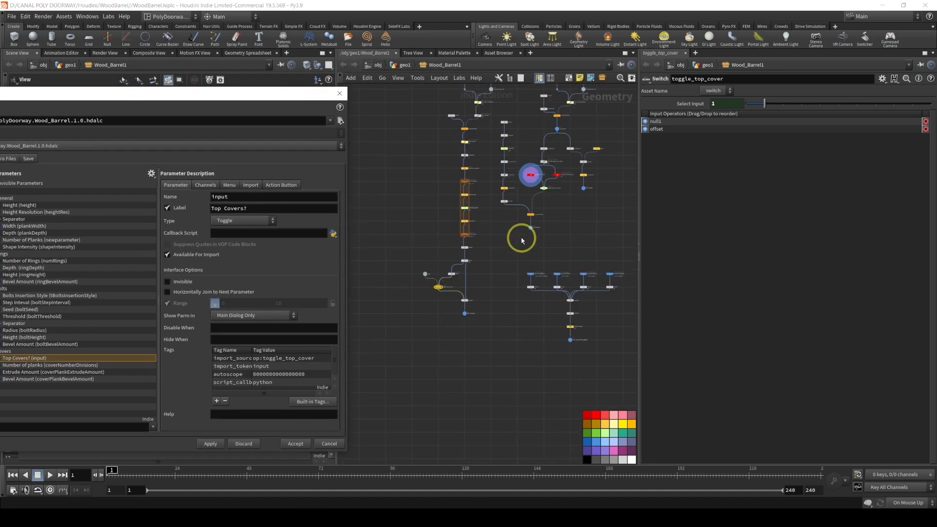
{"action": "middle_click_drag", "start_coordinate": [517, 205], "coordinate": [480, 293]}
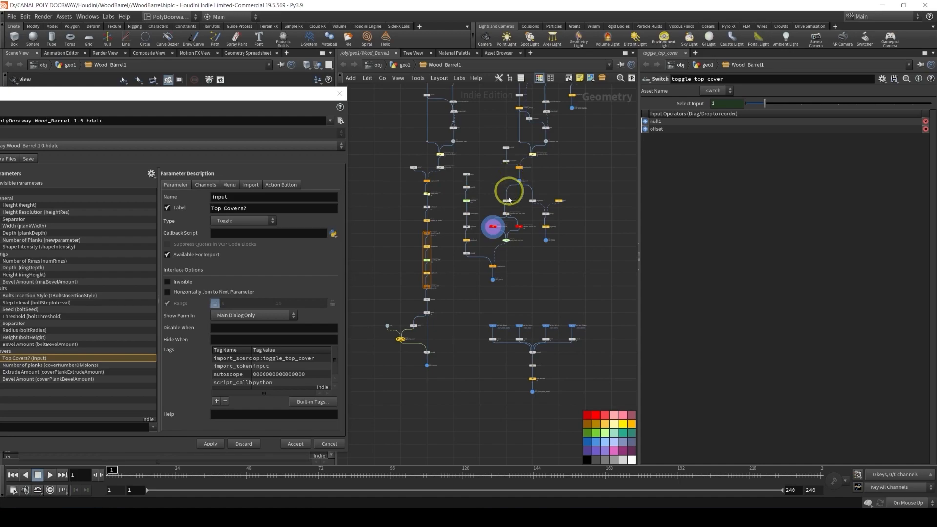
{"action": "middle_click_drag", "start_coordinate": [487, 329], "coordinate": [477, 287]}
{"action": "scroll", "coordinate": [587, 288], "scroll_direction": "up", "scroll_amount": 3}
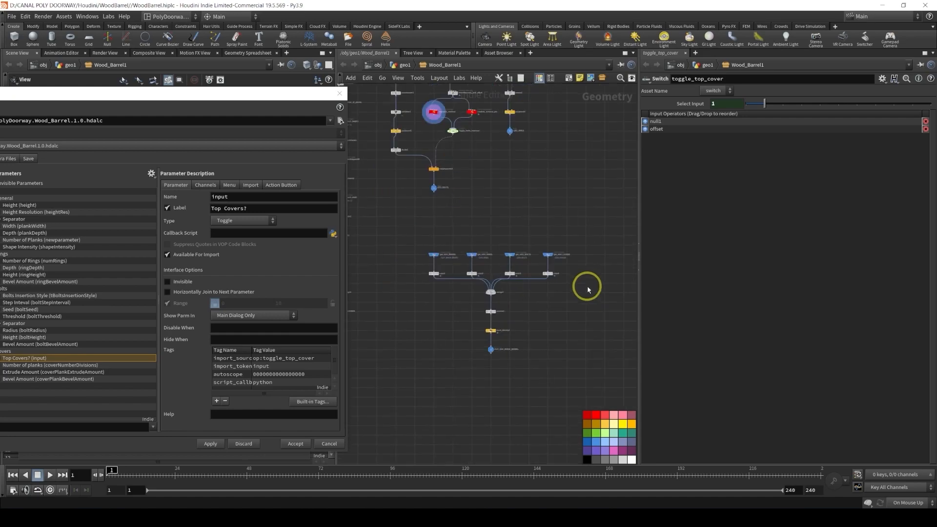
{"action": "scroll", "coordinate": [490, 297], "scroll_direction": "up", "scroll_amount": 3}
{"action": "middle_click_drag", "start_coordinate": [474, 278], "coordinate": [491, 266]}
{"action": "left_click_drag", "start_coordinate": [458, 397], "coordinate": [581, 268]}
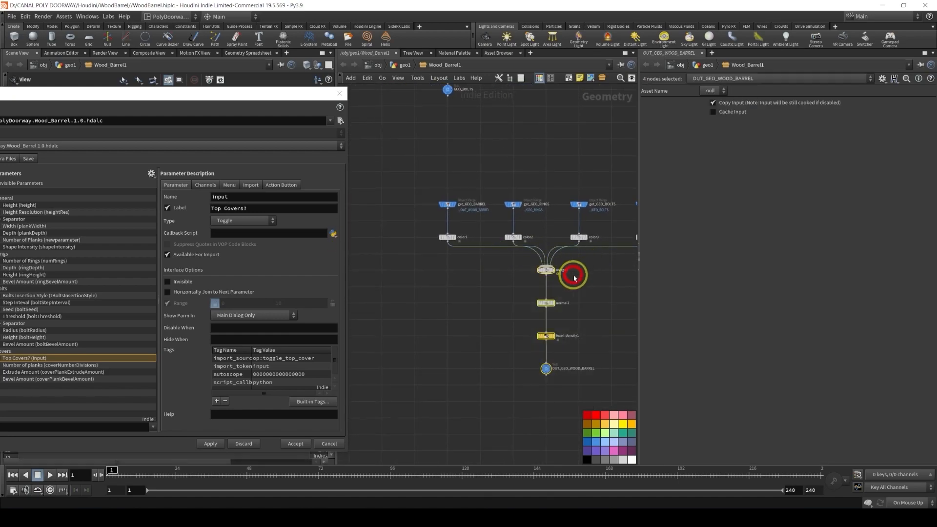
Add a Unity Material node to the network and position it below color1
{"action": "key", "text": "Tab"}
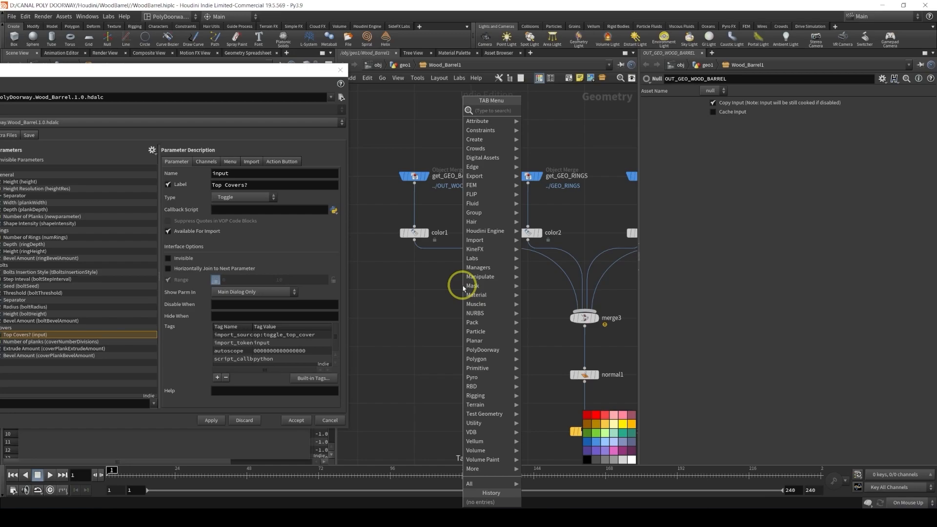
{"action": "type", "text": "uni"}
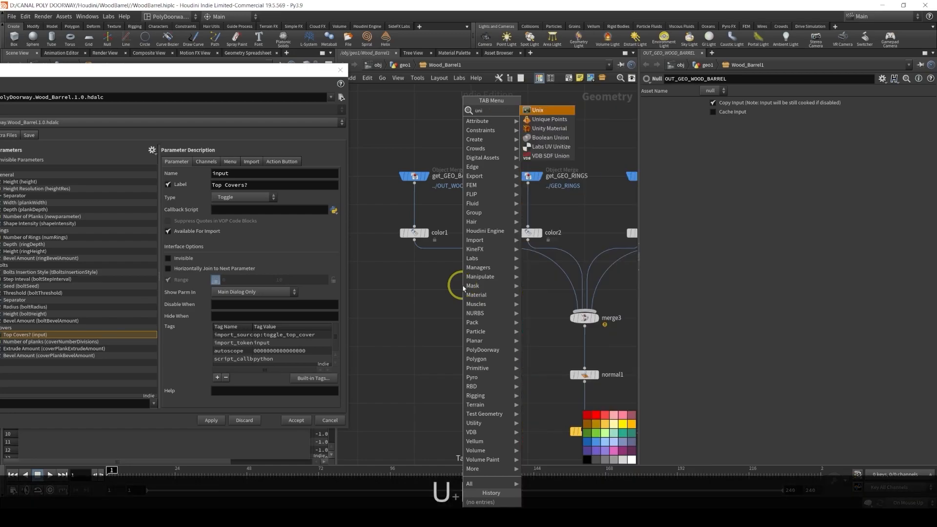
{"action": "key", "text": "Down"}
{"action": "key", "text": "Down"}
{"action": "key", "text": "Return"}
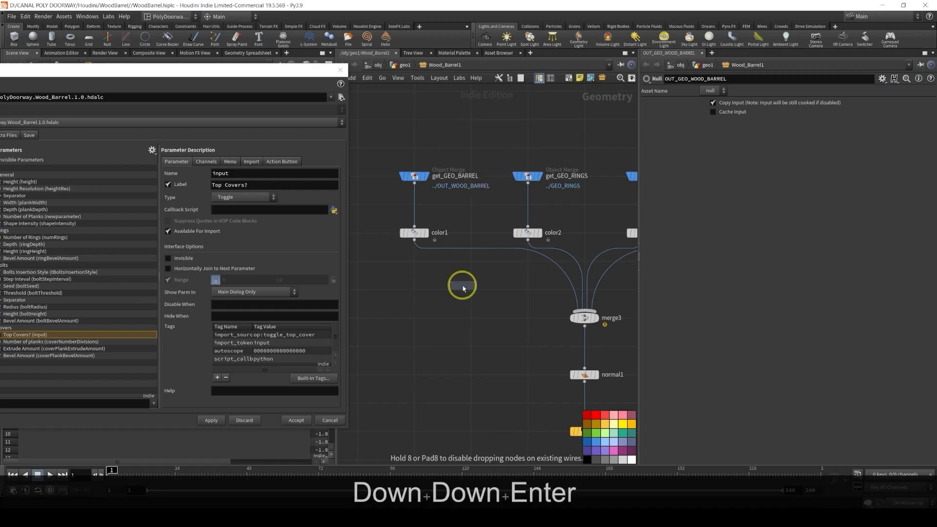
{"action": "left_click", "coordinate": [469, 280]}
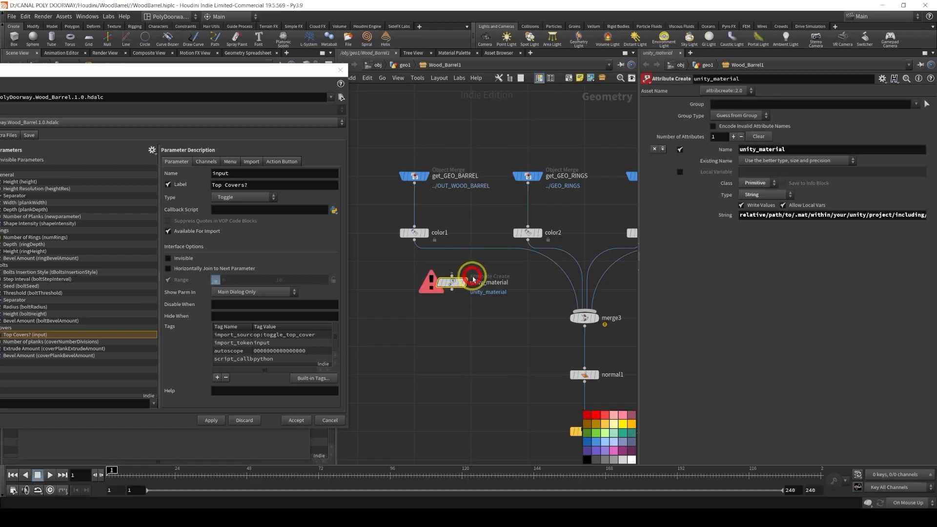
{"action": "left_click_drag", "start_coordinate": [452, 282], "coordinate": [413, 289]}
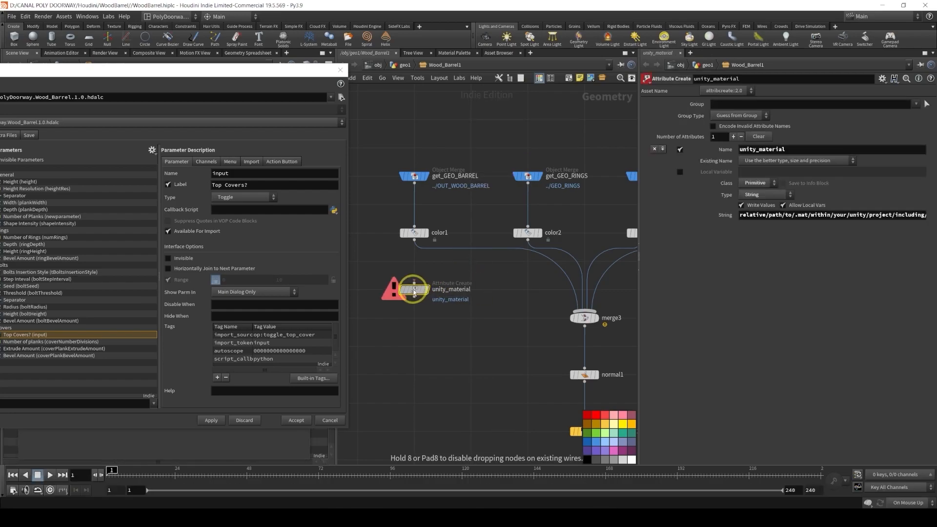
Rename the Unity Material node to unity_material_wood and clear its String value
{"action": "double_click", "coordinate": [463, 291]}
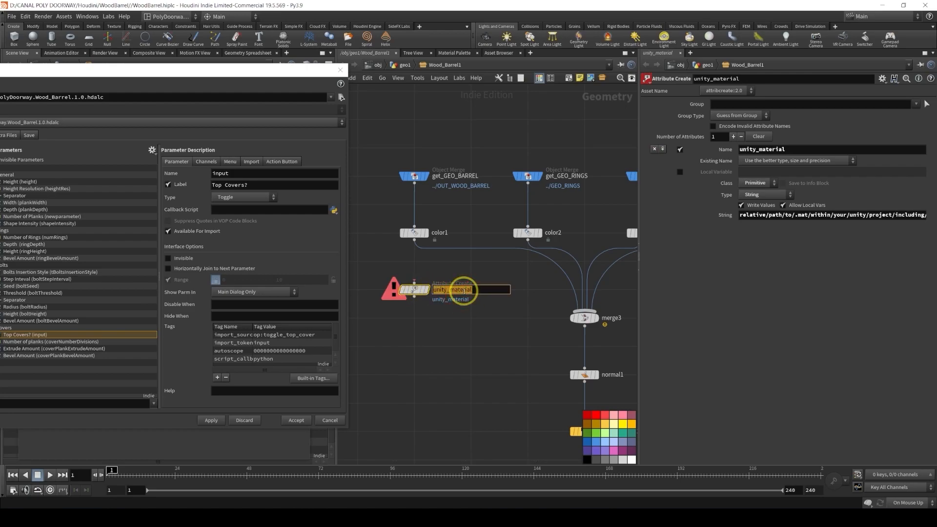
{"action": "key", "text": "End"}
{"action": "type", "text": "_woo"}
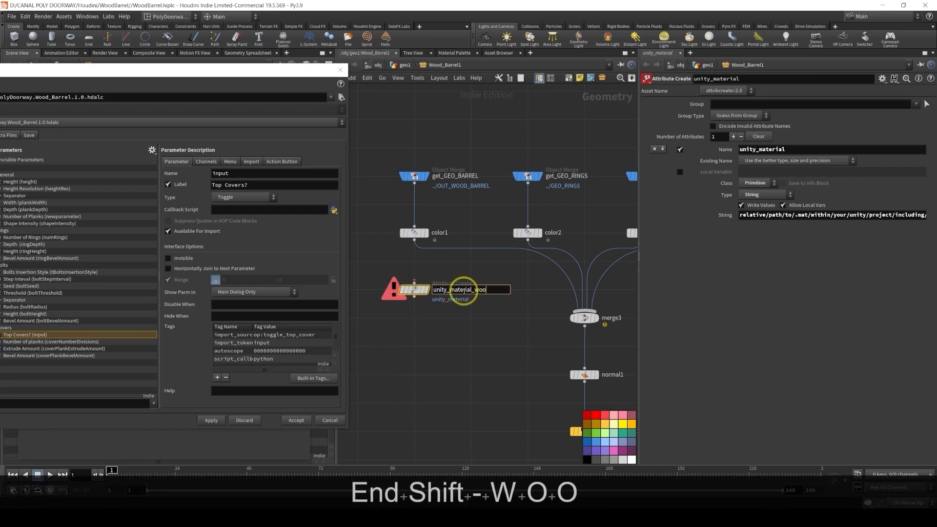
{"action": "type", "text": "d"}
{"action": "key", "text": "Return"}
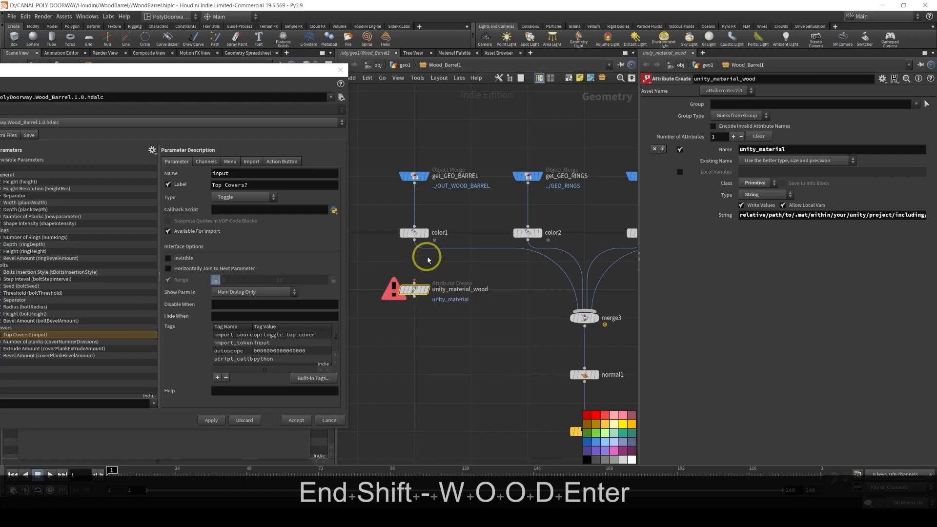
{"action": "left_click", "coordinate": [756, 215]}
{"action": "key", "text": "Delete"}
{"action": "key", "text": "Return"}
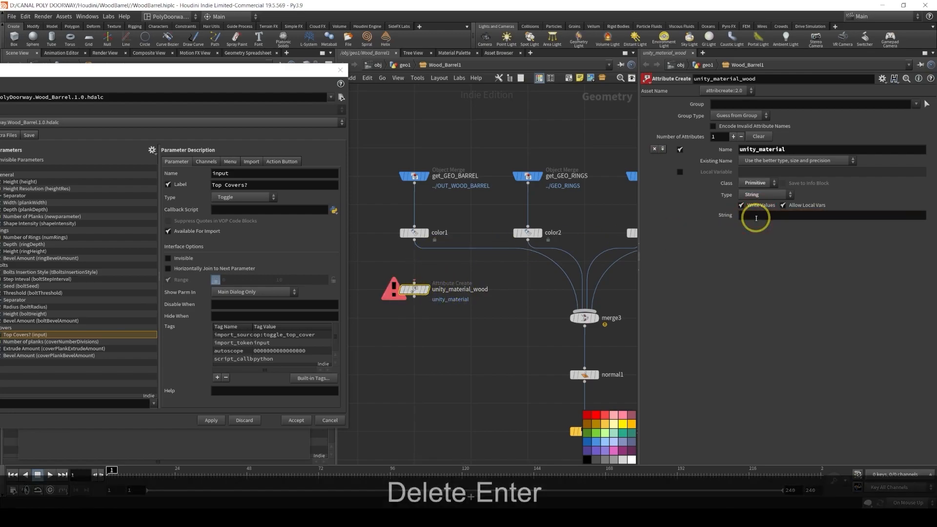
Add a folder labelled Material & UVs after Covers in the asset's parameters and apply the changes
{"action": "left_click_drag", "start_coordinate": [215, 69], "coordinate": [514, 29]}
{"action": "left_click_drag", "start_coordinate": [120, 174], "coordinate": [283, 136]}
{"action": "left_click", "coordinate": [282, 135]}
{"action": "left_click", "coordinate": [282, 141]}
{"action": "left_click", "coordinate": [282, 148]}
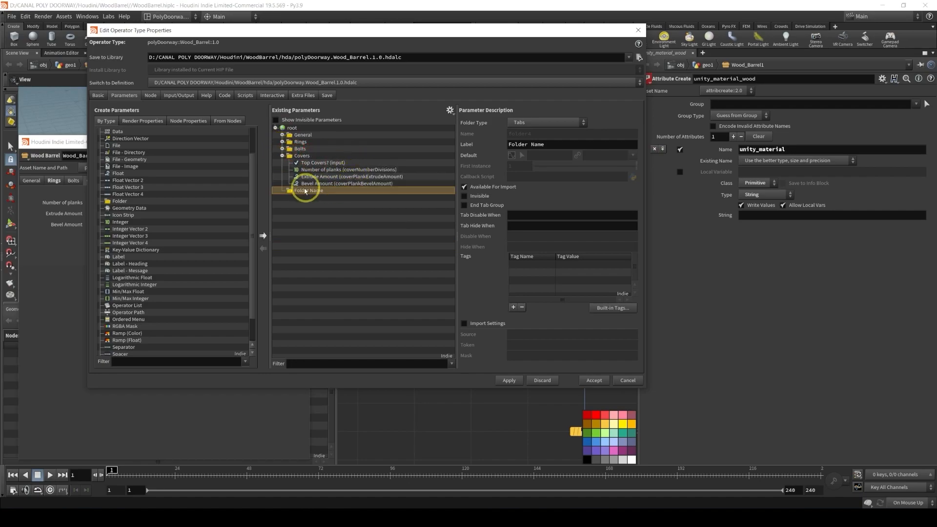
{"action": "triple_click", "coordinate": [539, 145]}
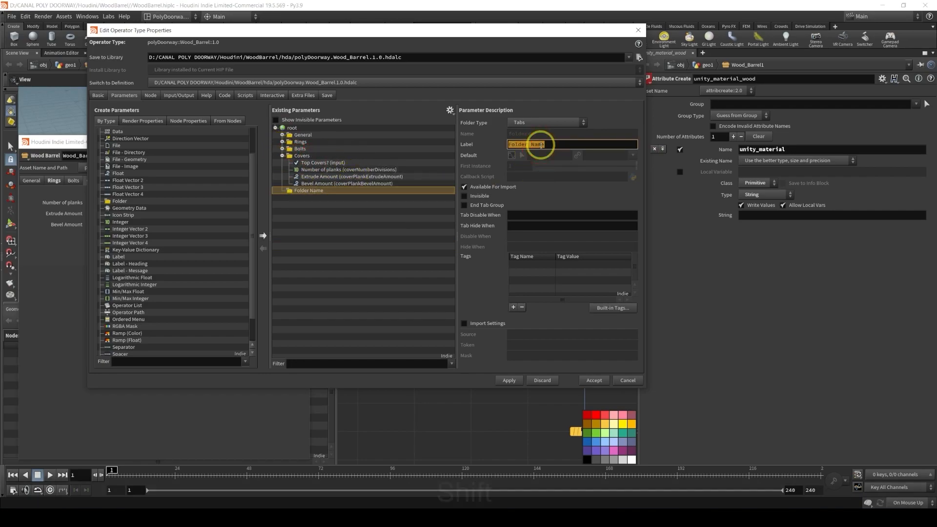
{"action": "type", "text": "Material"}
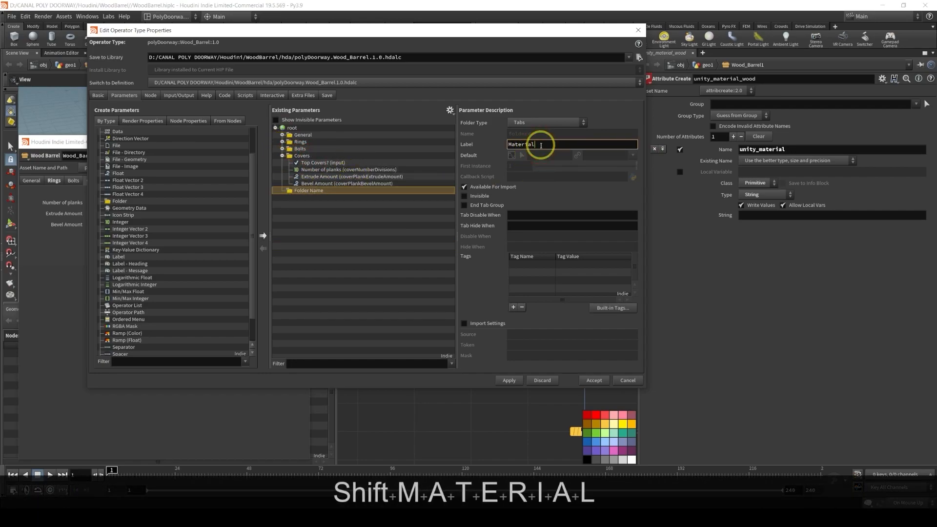
{"action": "type", "text": "& UVs"}
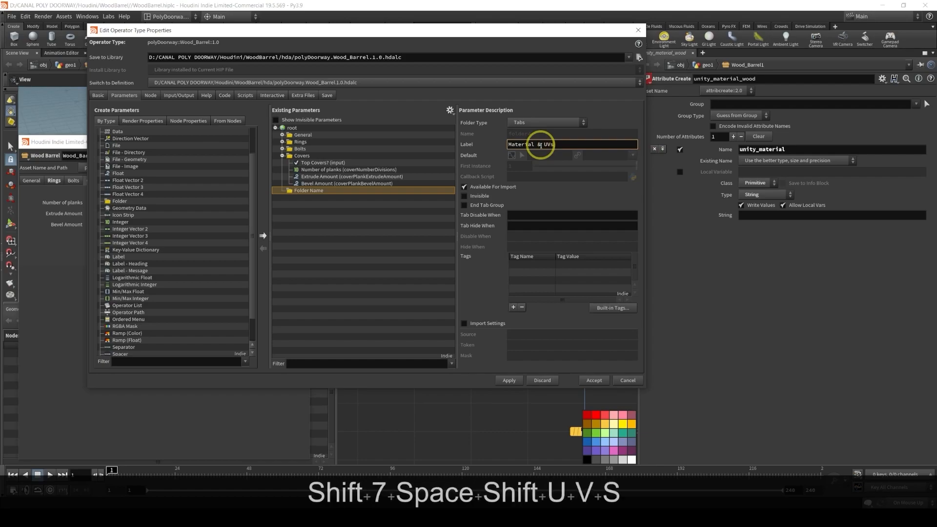
{"action": "left_click", "coordinate": [518, 379]}
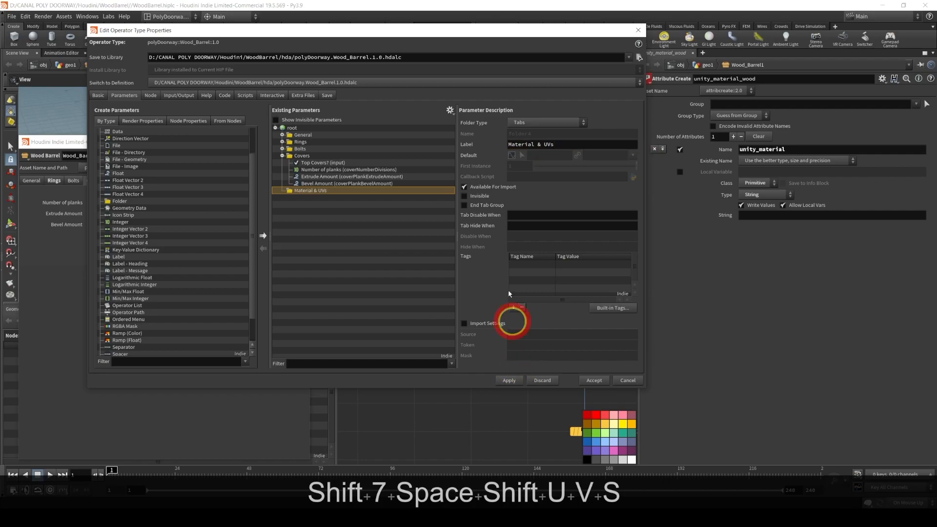
Add unity_material_wood's String parameter to the Material & UVs folder, labelled Barrel Material and named barrelMaterial
{"action": "left_click_drag", "start_coordinate": [388, 34], "coordinate": [258, 94]}
{"action": "left_click_drag", "start_coordinate": [724, 215], "coordinate": [174, 251]}
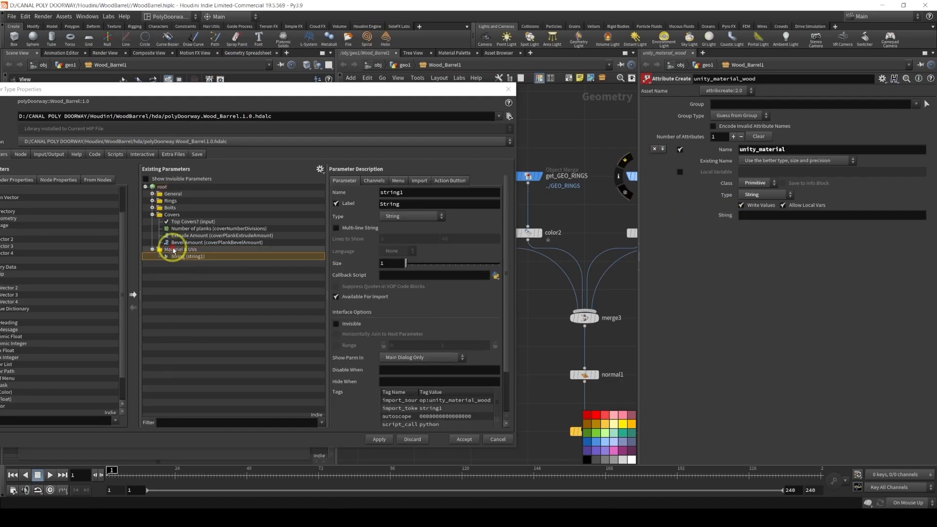
{"action": "left_click", "coordinate": [429, 200]}
{"action": "key", "text": "Home"}
{"action": "key", "text": "Delete"}
{"action": "key", "text": "Delete"}
{"action": "key", "text": "Delete"}
{"action": "key", "text": "Delete"}
{"action": "type", "text": "Barrel"}
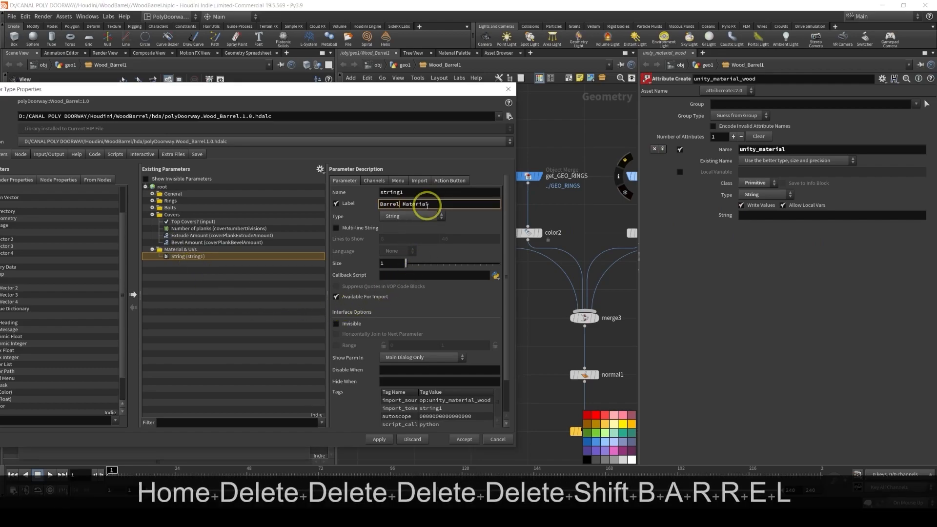
{"action": "double_click", "coordinate": [413, 193]}
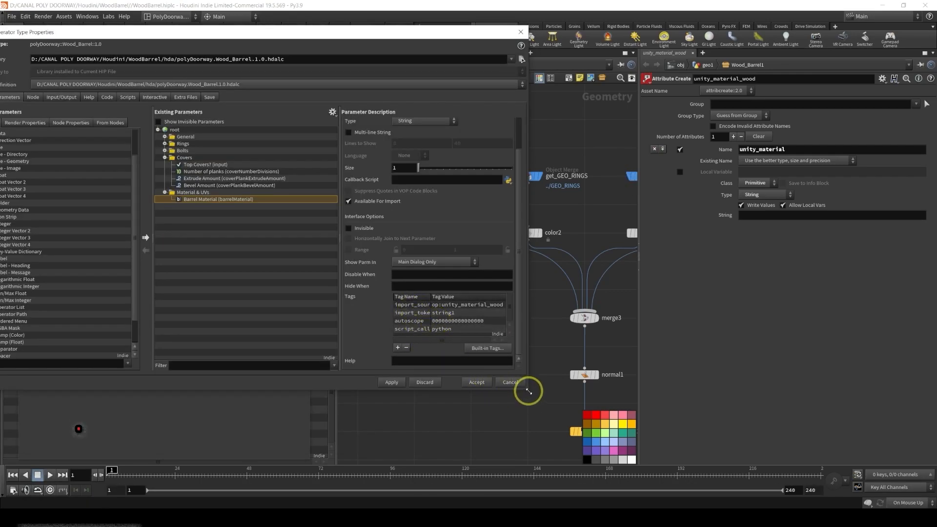
Add a tag named heuassetpath to the Barrel Material parameter and apply the asset changes
{"action": "left_click_drag", "start_coordinate": [528, 391], "coordinate": [546, 426]}
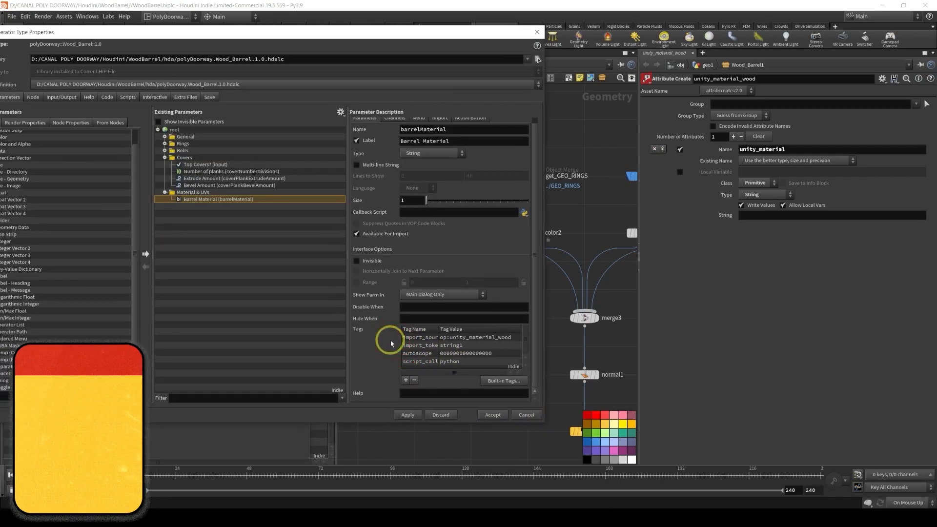
{"action": "left_click", "coordinate": [404, 380]}
{"action": "double_click", "coordinate": [413, 365]}
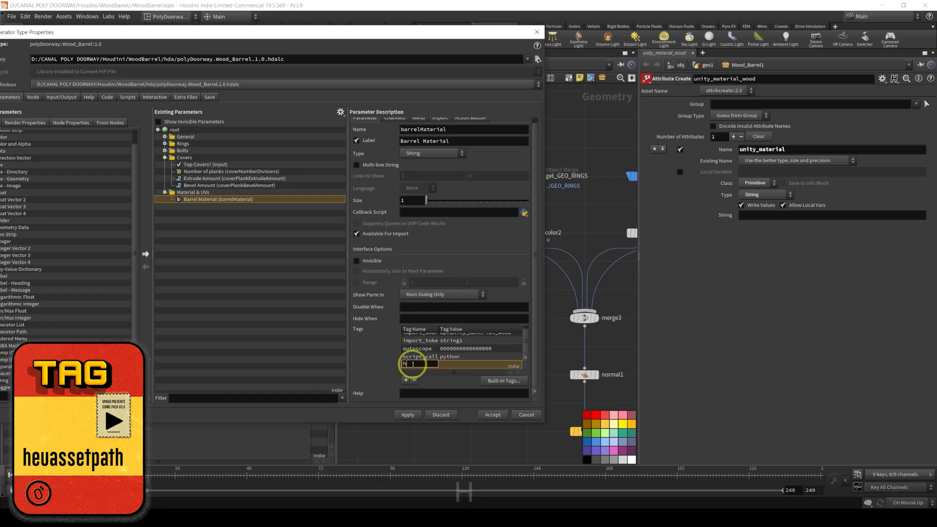
{"action": "type", "text": "heu"}
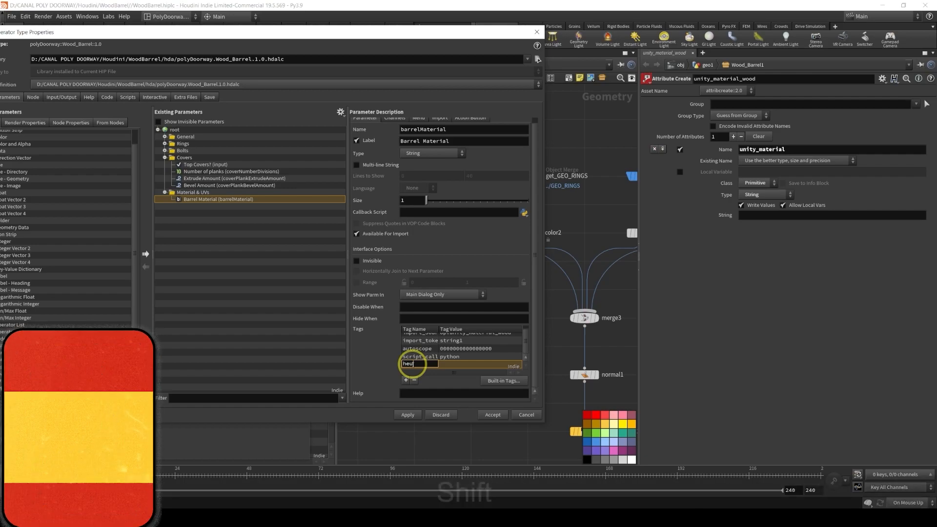
{"action": "key", "text": "shift"}
{"action": "type", "text": "uasse"}
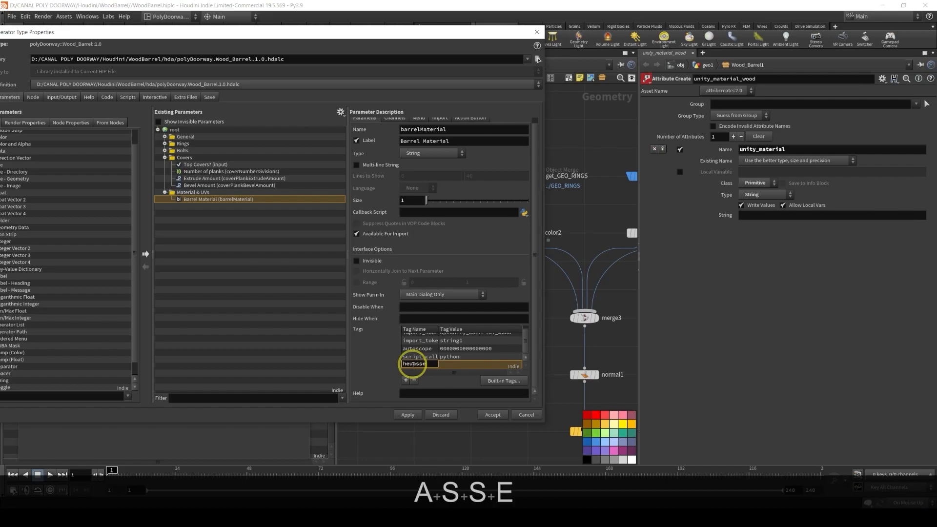
{"action": "type", "text": "t"}
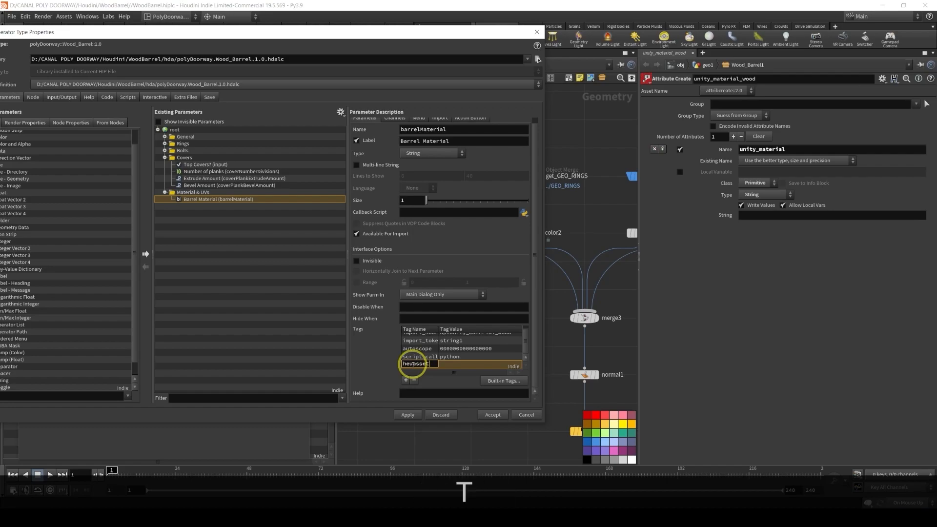
{"action": "type", "text": "path"}
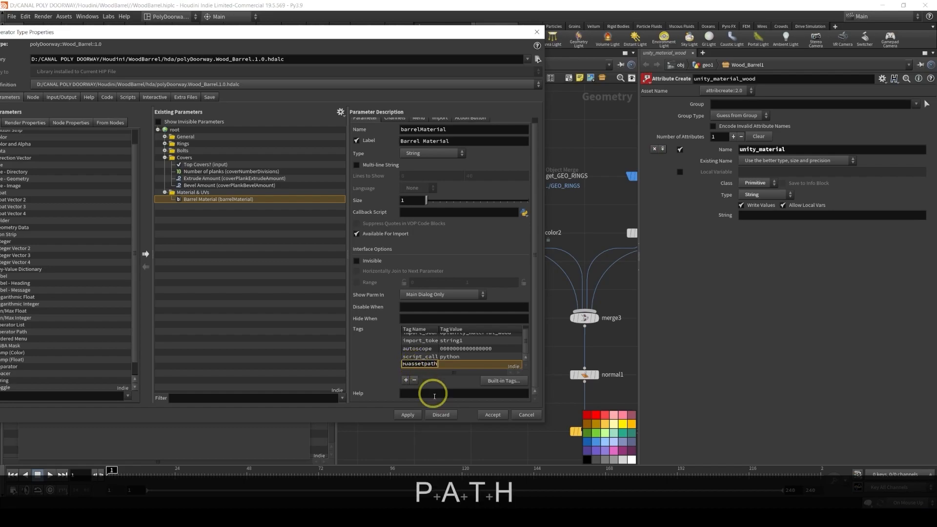
{"action": "key", "text": "Return"}
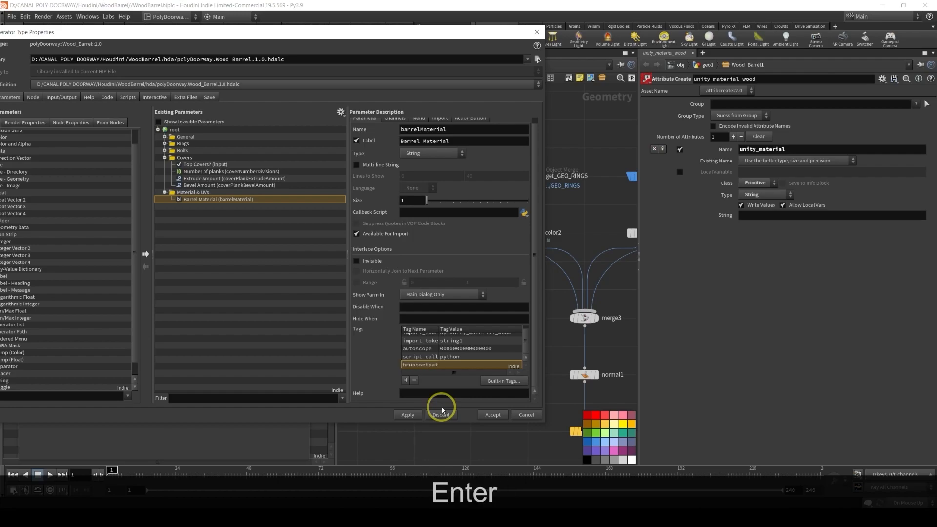
{"action": "left_click", "coordinate": [408, 415]}
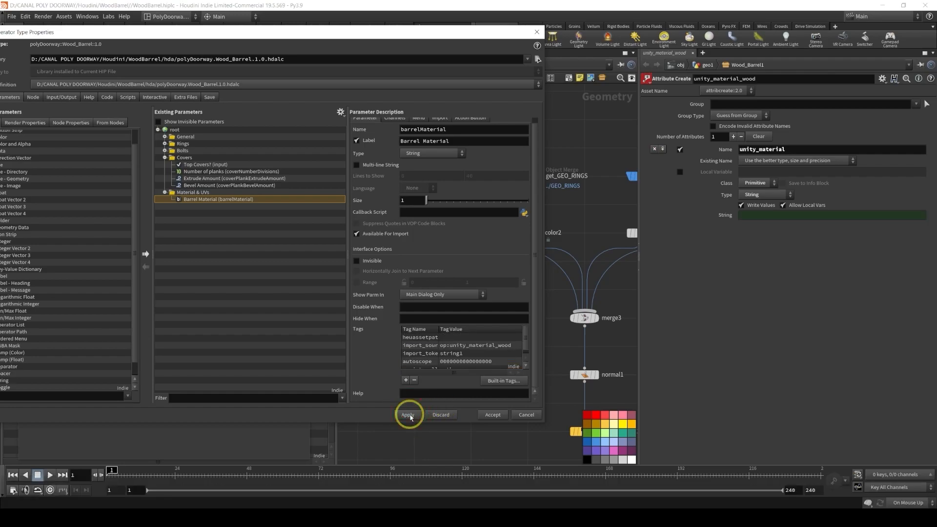
Wire unity_material_wood between color1 and merge3 and display its result
{"action": "left_click_drag", "start_coordinate": [465, 34], "coordinate": [240, 188]}
{"action": "left_click_drag", "start_coordinate": [447, 230], "coordinate": [448, 279]}
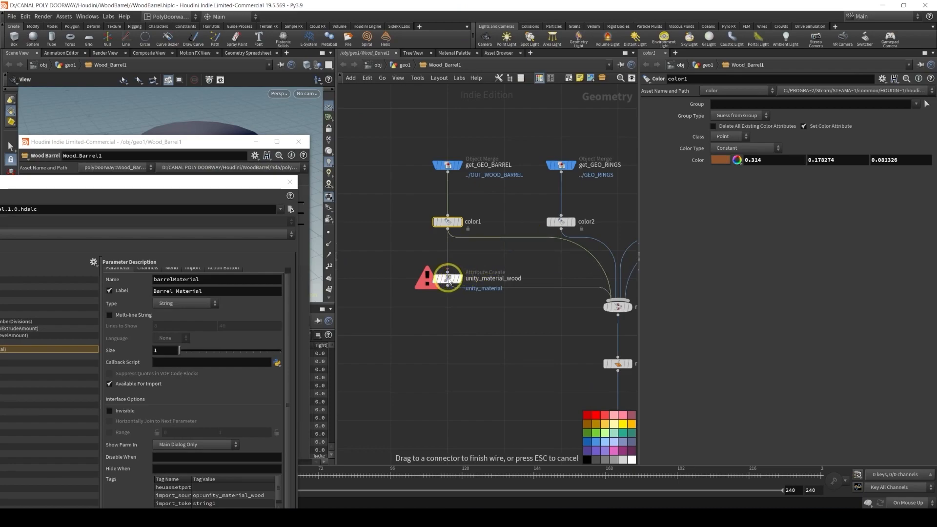
{"action": "middle_click_drag", "start_coordinate": [556, 266], "coordinate": [468, 282]}
{"action": "scroll", "coordinate": [466, 282], "scroll_direction": "down", "scroll_amount": 2}
{"action": "left_click", "coordinate": [395, 290]}
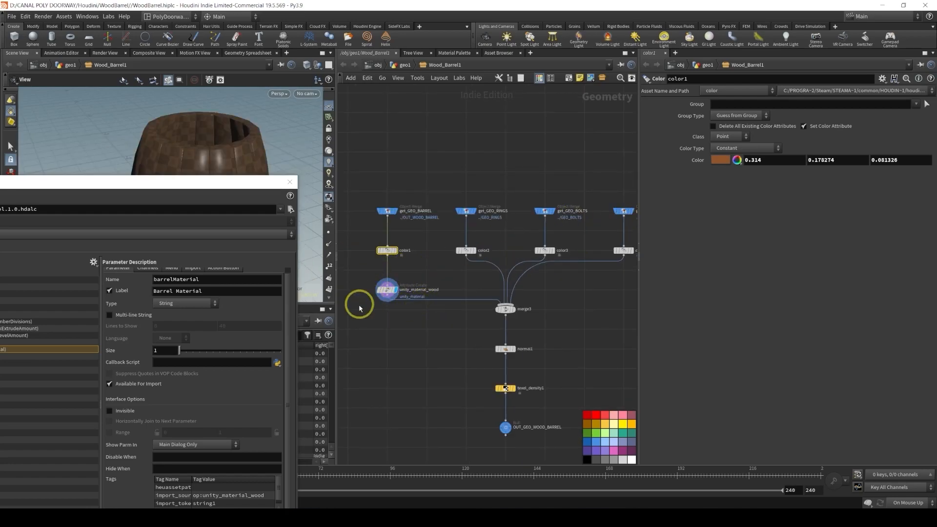
Duplicate unity_material_wood for the covers and insert the copy between color4 and merge3
{"action": "middle_click_drag", "start_coordinate": [422, 240], "coordinate": [388, 278]}
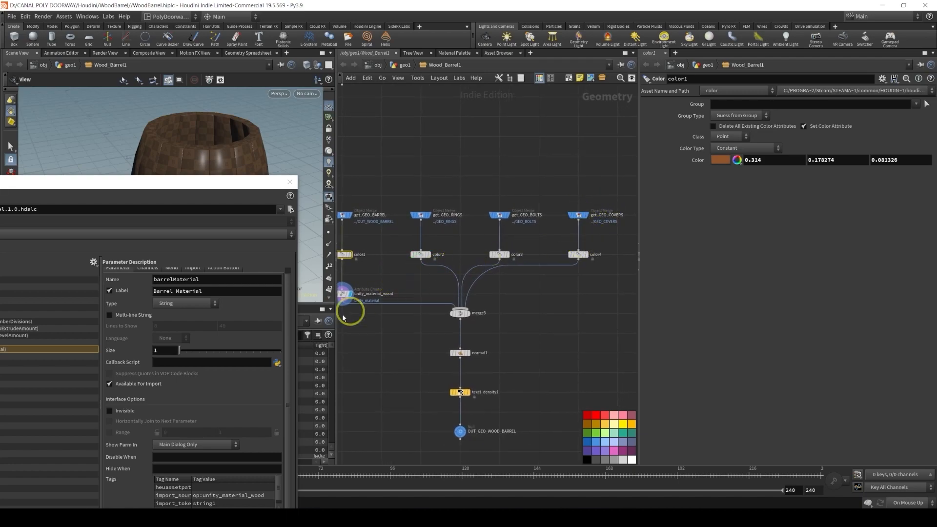
{"action": "middle_click_drag", "start_coordinate": [366, 322], "coordinate": [393, 312]}
{"action": "left_click_drag", "start_coordinate": [377, 288], "coordinate": [604, 283], "text": "alt"}
{"action": "middle_click_drag", "start_coordinate": [546, 284], "coordinate": [485, 295]}
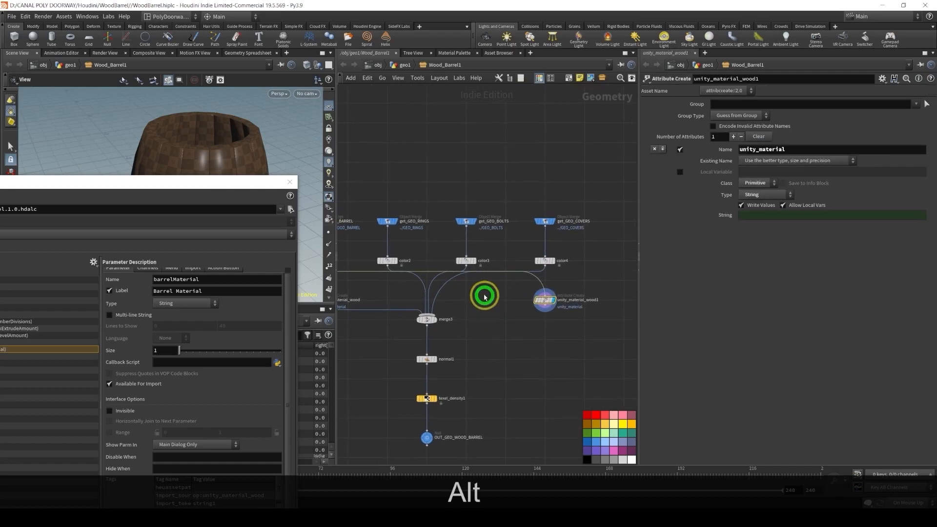
{"action": "scroll", "coordinate": [456, 287], "scroll_direction": "up", "scroll_amount": 3}
{"action": "left_click_drag", "start_coordinate": [434, 267], "coordinate": [575, 303]}
{"action": "scroll", "coordinate": [575, 302], "scroll_direction": "down", "scroll_amount": 2}
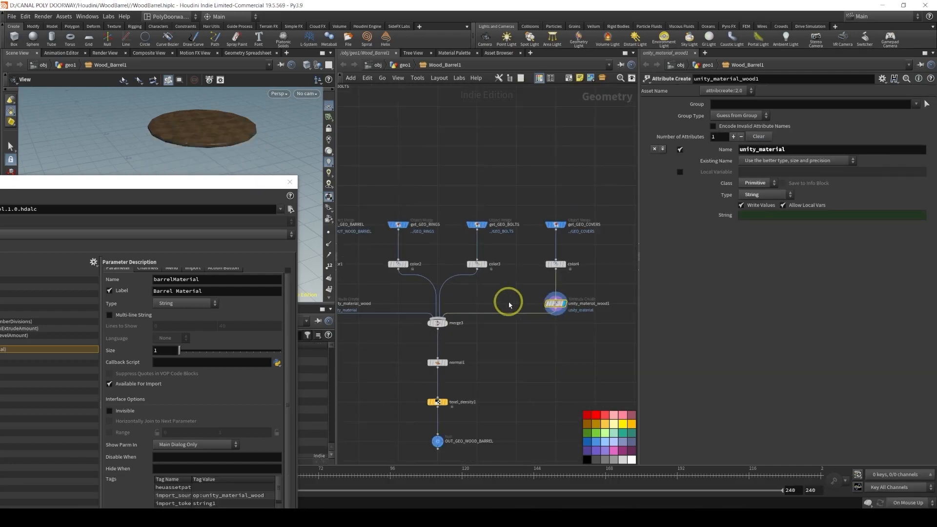
Add a Unity Material node below color2 and rename it unity_material_metal
{"action": "middle_click_drag", "start_coordinate": [494, 303], "coordinate": [540, 274]}
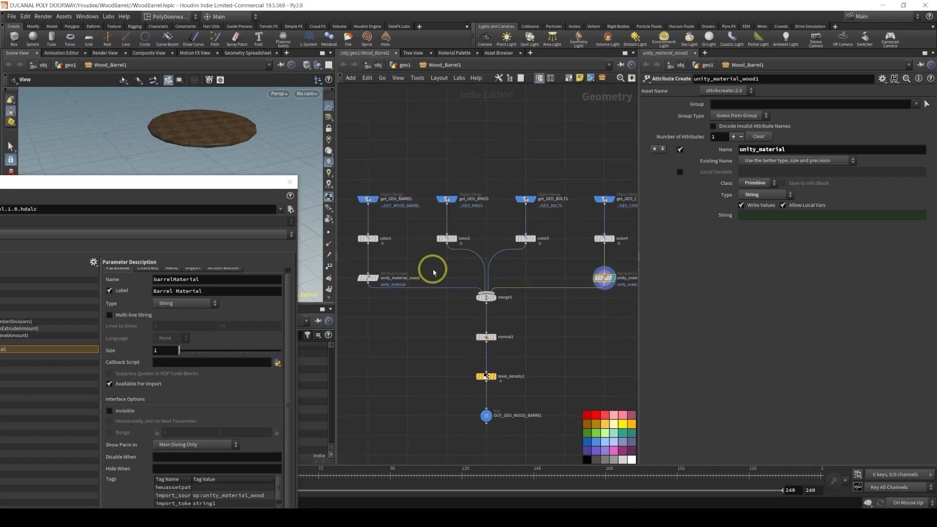
{"action": "key", "text": "Tab"}
{"action": "type", "text": "unity"}
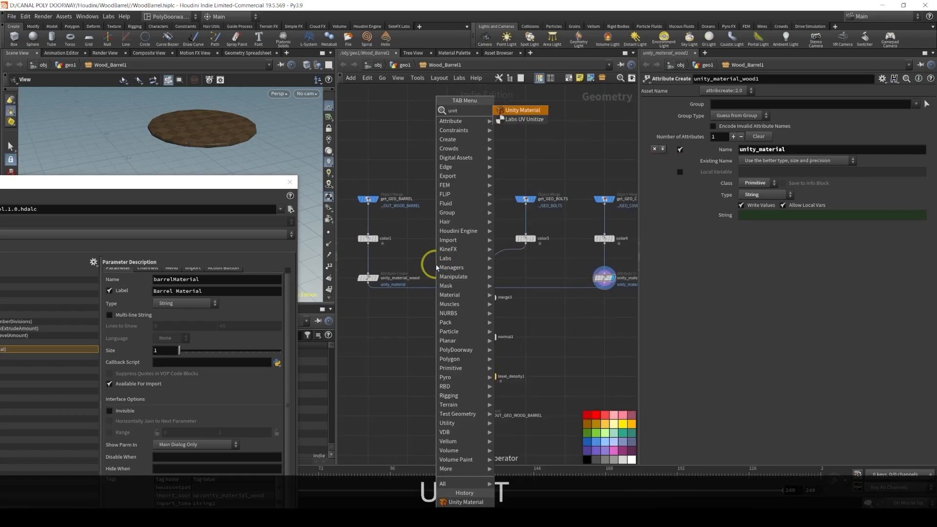
{"action": "key", "text": "Return"}
{"action": "scroll", "coordinate": [436, 267], "scroll_direction": "up", "scroll_amount": 3}
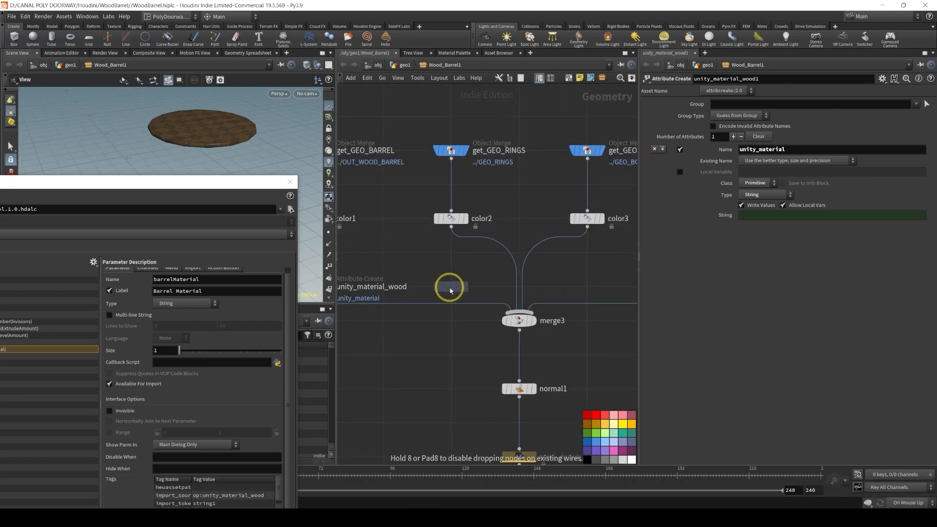
{"action": "left_click", "coordinate": [463, 286]}
{"action": "double_click", "coordinate": [493, 287]}
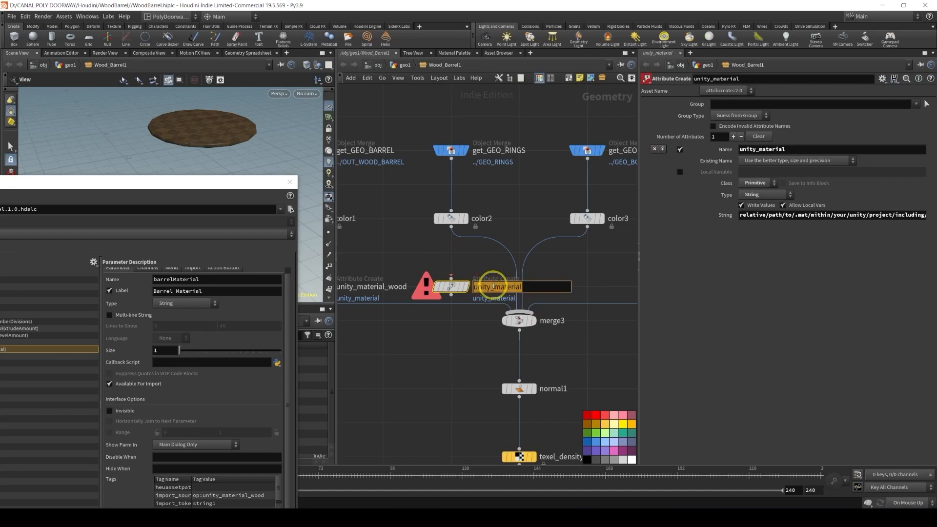
{"action": "key", "text": "End"}
{"action": "type", "text": "_me"}
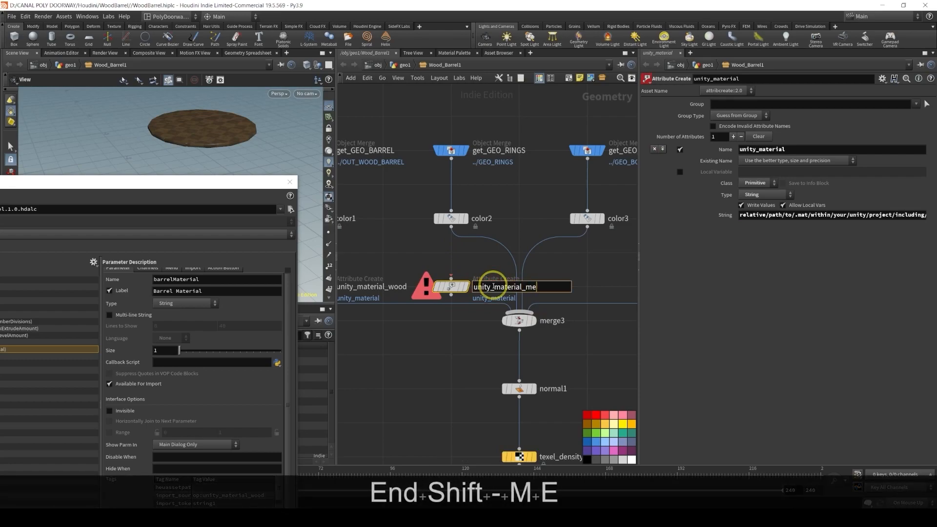
{"action": "type", "text": "tal"}
{"action": "key", "text": "Return"}
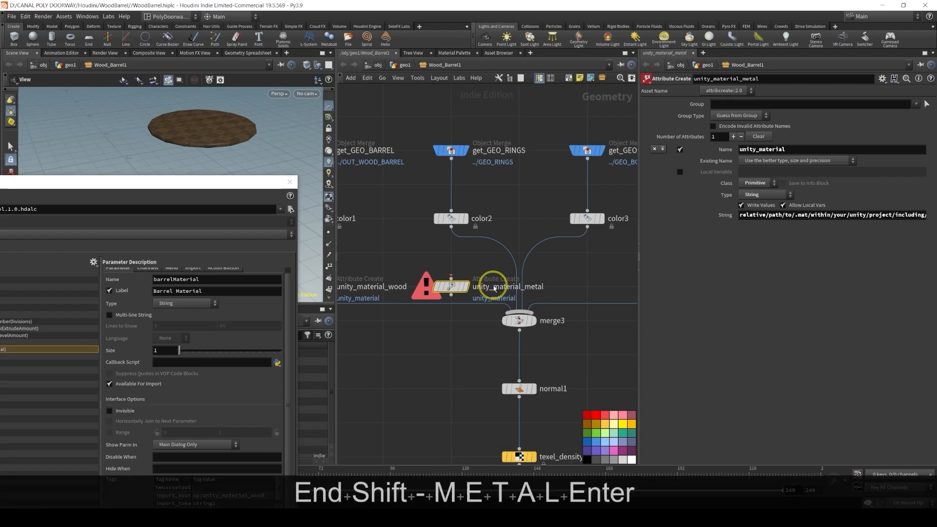
Clear the placeholder path from unity_material_metal's String value
{"action": "left_click", "coordinate": [764, 217]}
{"action": "key", "text": "Delete"}
{"action": "key", "text": "Return"}
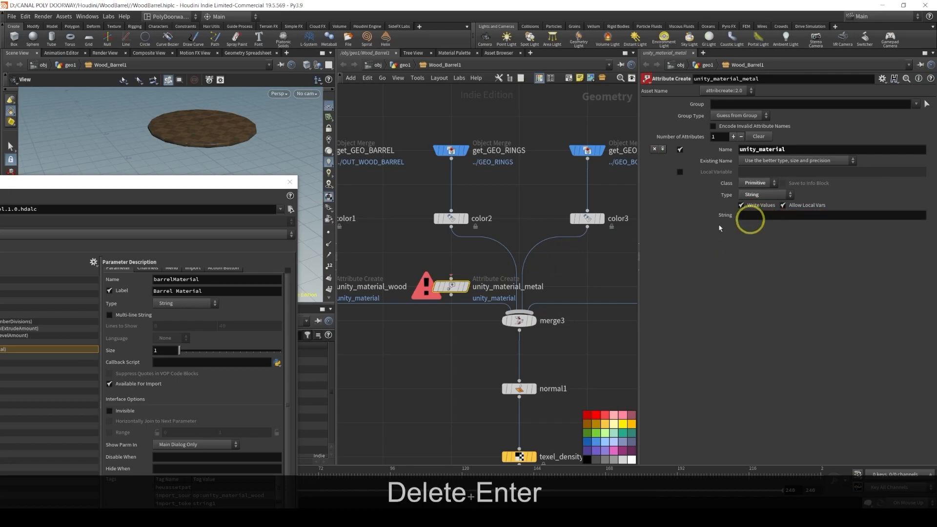
Add unity_material_metal's String parameter below Barrel Material in the Material & UVs folder, labelled Rings and Bolts Material and named ringsMaterial
{"action": "left_click_drag", "start_coordinate": [177, 181], "coordinate": [446, 105]}
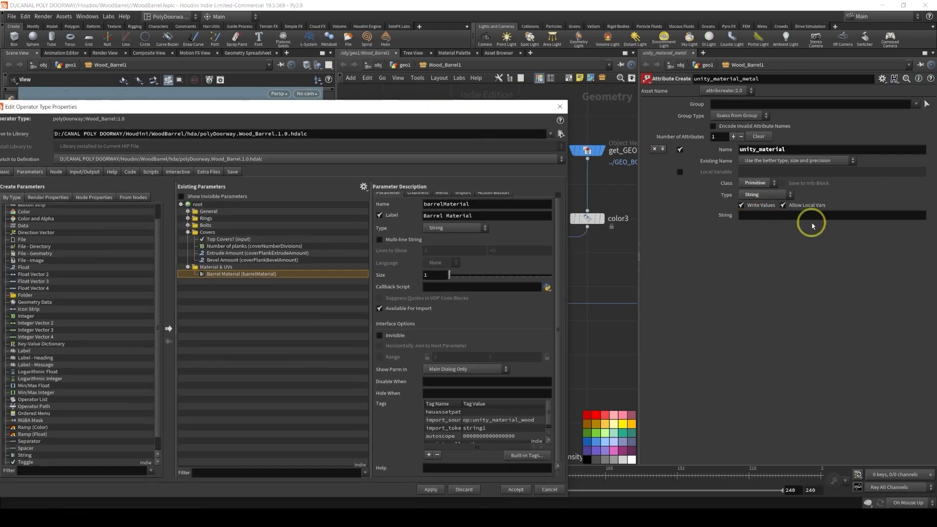
{"action": "left_click_drag", "start_coordinate": [247, 278], "coordinate": [222, 274]}
{"action": "double_click", "coordinate": [464, 218]}
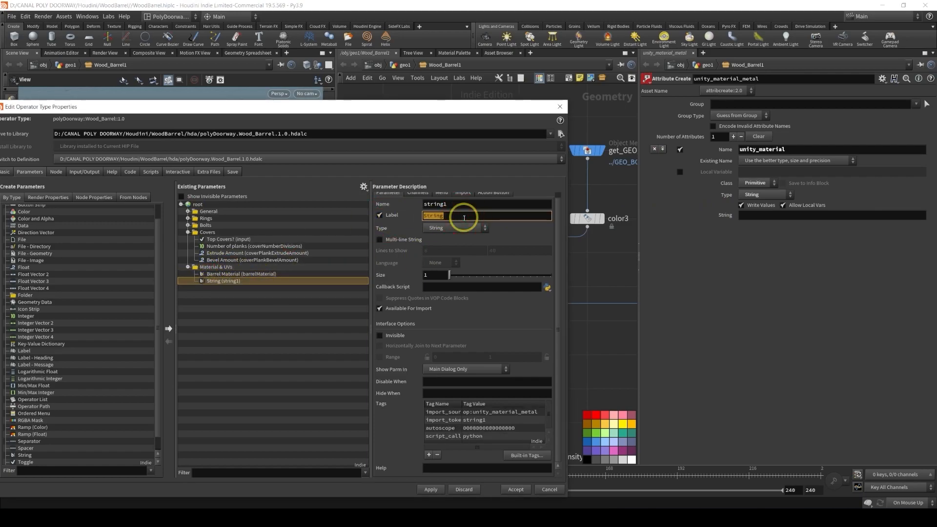
{"action": "key", "text": "shift"}
{"action": "type", "text": "Ring"}
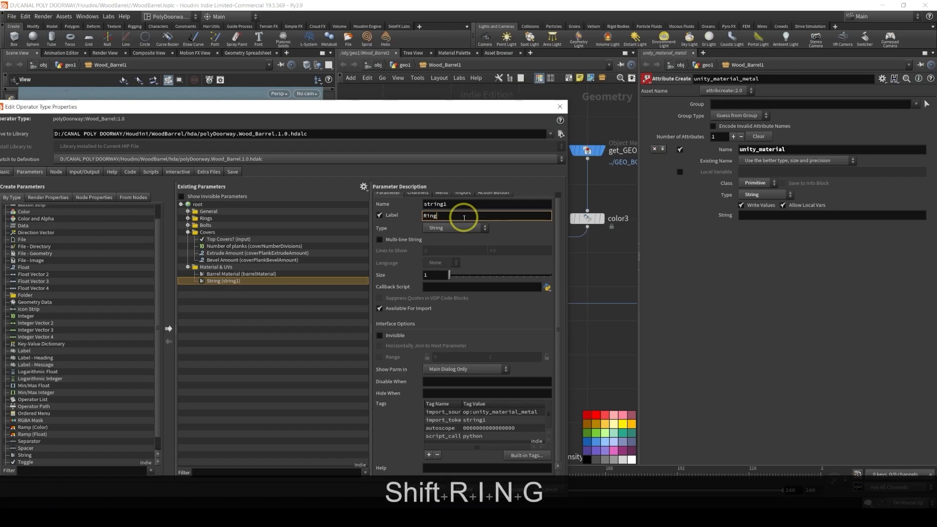
{"action": "type", "text": "s"}
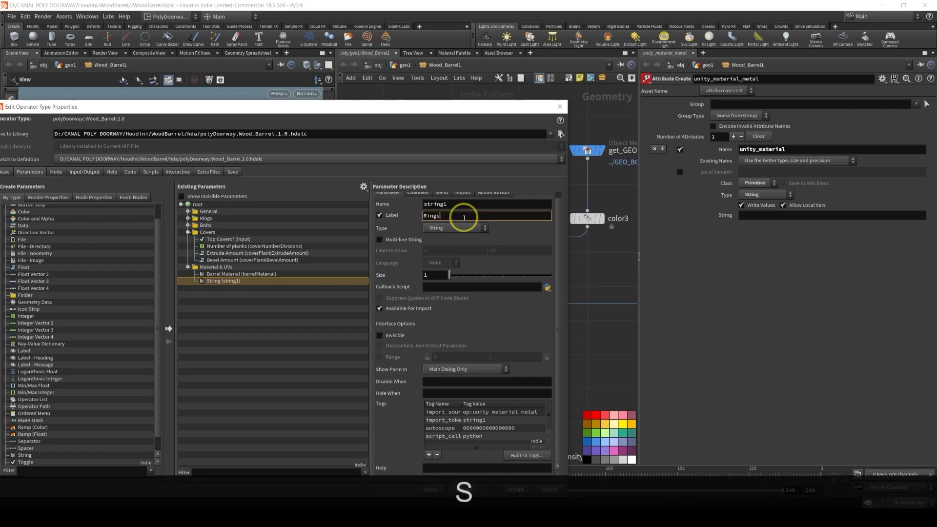
{"action": "type", "text": " and B"}
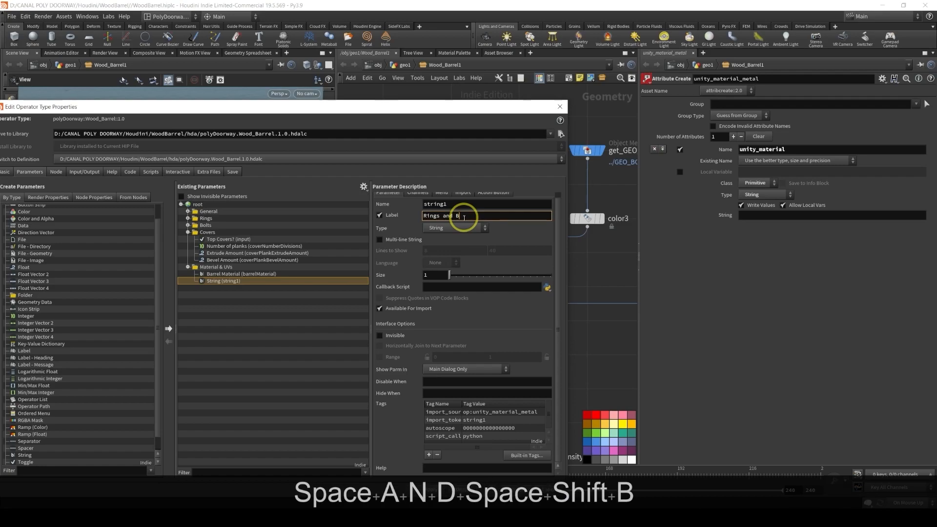
{"action": "type", "text": "olts M"}
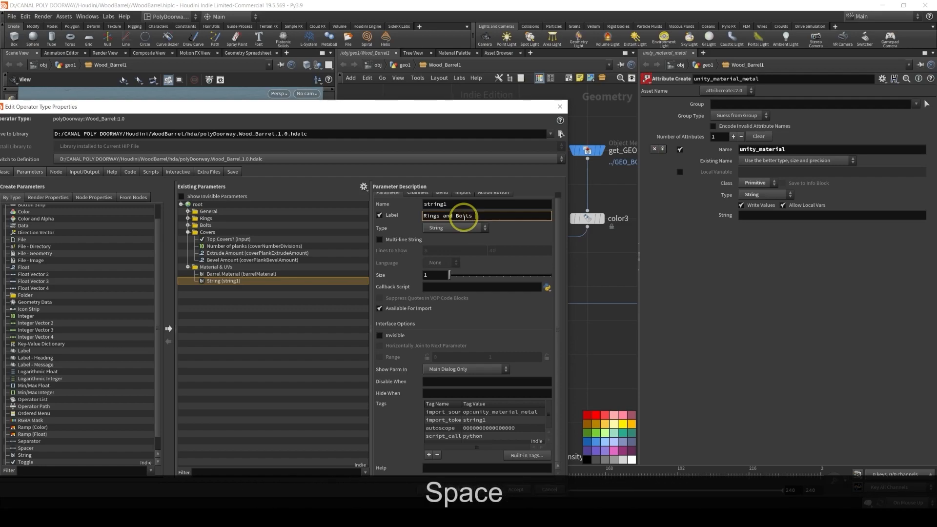
{"action": "type", "text": "aterial"}
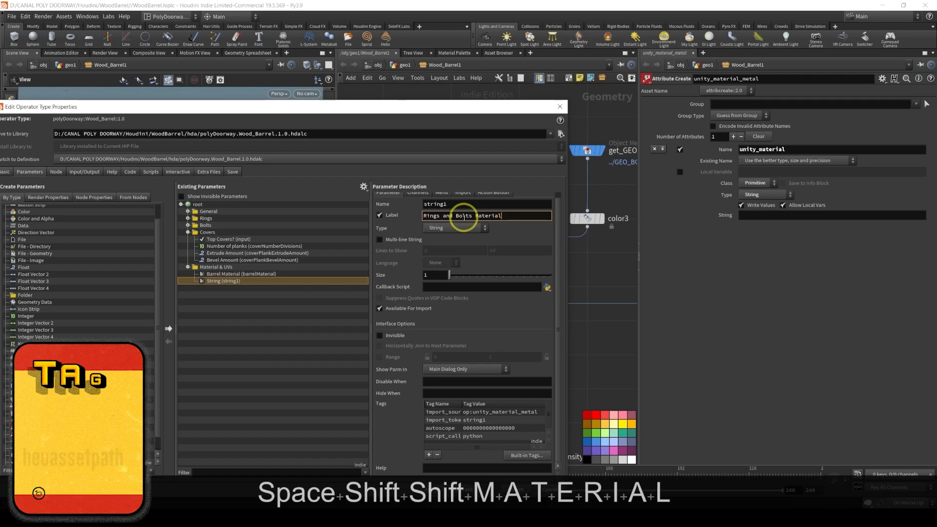
{"action": "key", "text": "Return"}
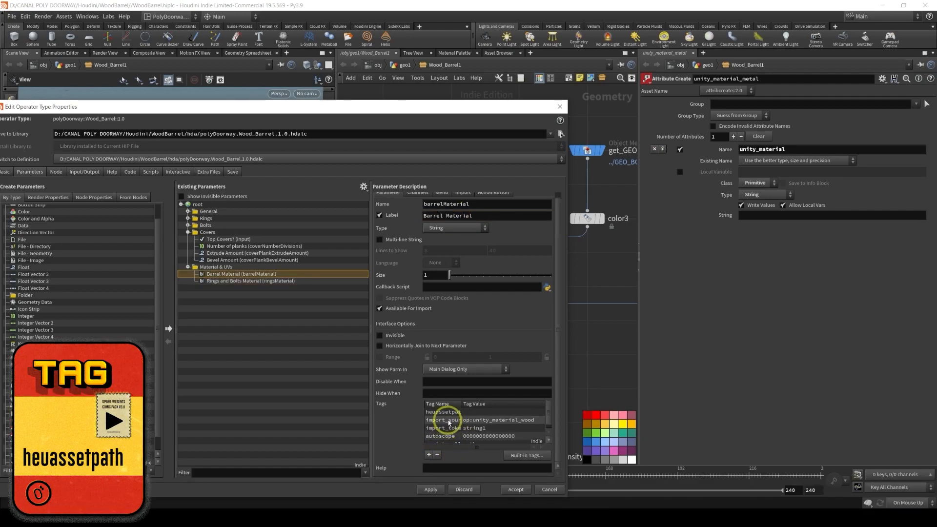
Copy the heuassetpath tag name from Barrel Material into a new tag on Rings and Bolts Material and apply the asset changes
{"action": "double_click", "coordinate": [446, 412]}
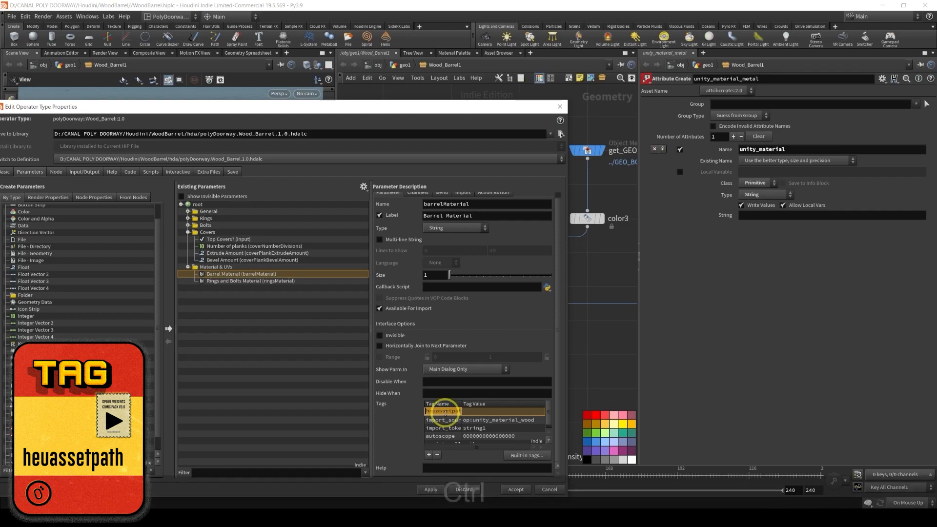
{"action": "key", "text": "ctrl+c"}
{"action": "key", "text": "ctrl+c"}
{"action": "key", "text": "ctrl+c"}
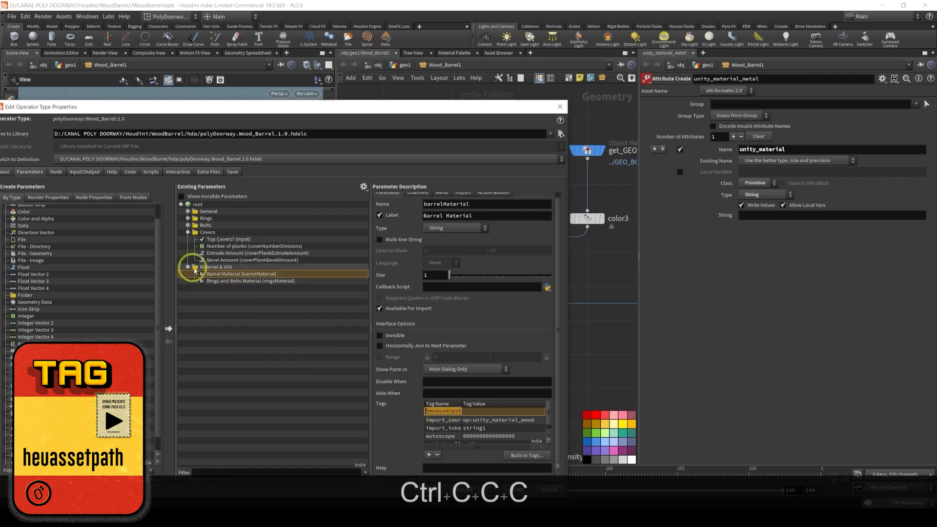
{"action": "left_click", "coordinate": [220, 280]}
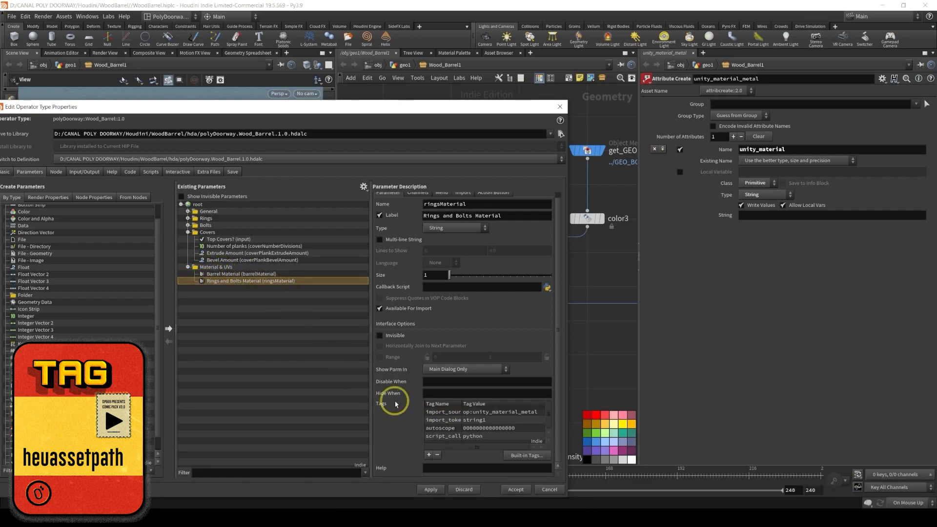
{"action": "left_click", "coordinate": [429, 456]}
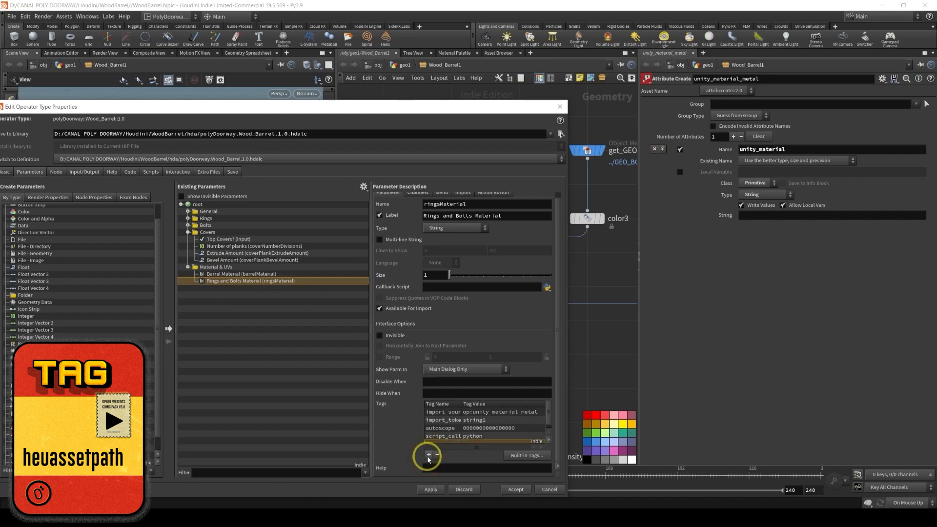
{"action": "double_click", "coordinate": [436, 438]}
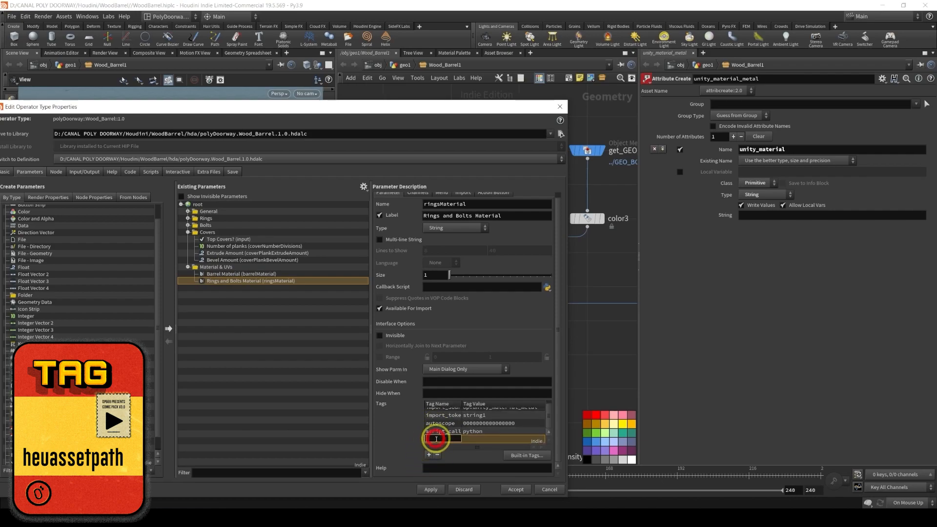
{"action": "key", "text": "ctrl+v"}
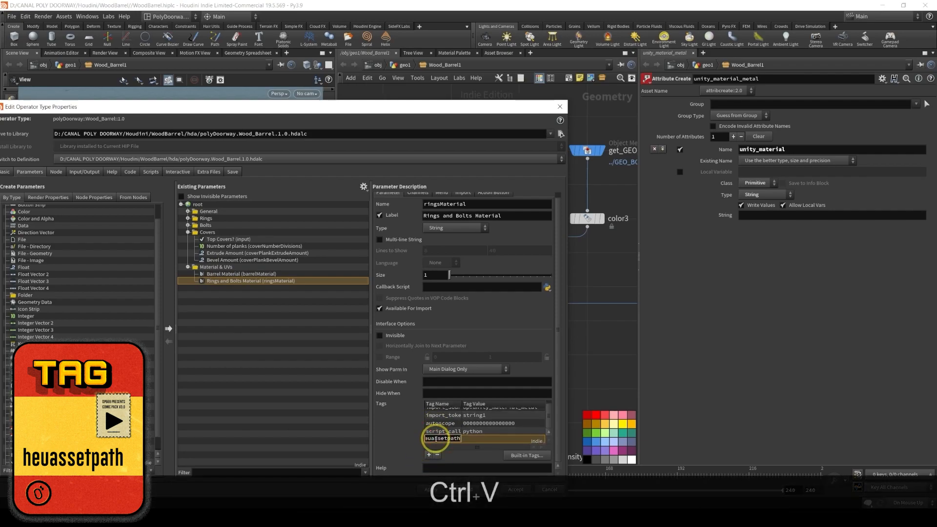
{"action": "key", "text": "Return"}
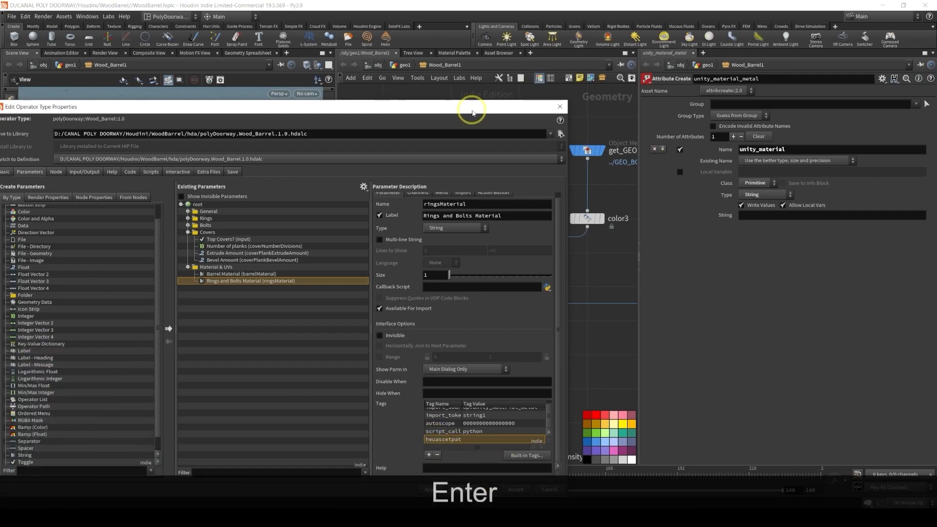
{"action": "left_click_drag", "start_coordinate": [471, 108], "coordinate": [470, 71]}
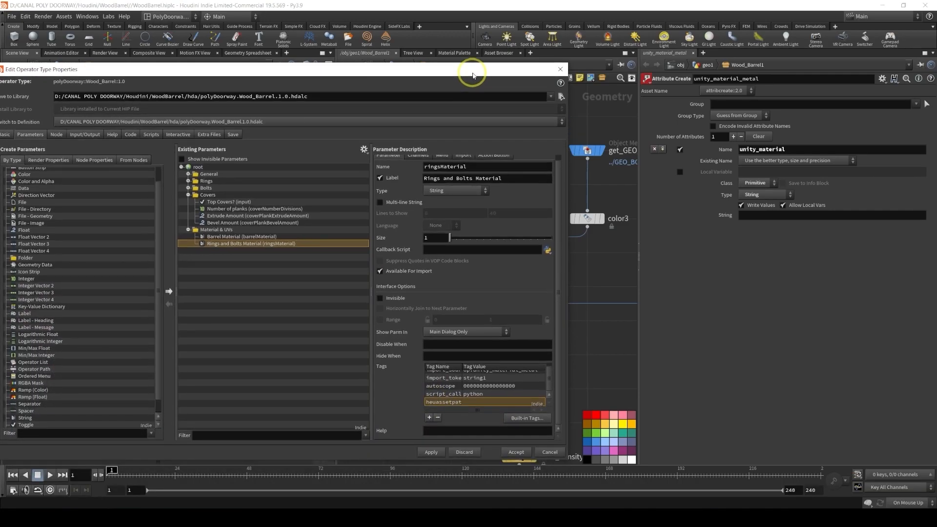
{"action": "left_click", "coordinate": [431, 451]}
Insert unity_material_metal between color2 and merge3, and place a duplicate of it between color3 and merge3
{"action": "left_click_drag", "start_coordinate": [503, 78], "coordinate": [288, 281]}
{"action": "left_click_drag", "start_coordinate": [507, 253], "coordinate": [452, 285]}
{"action": "middle_click_drag", "start_coordinate": [493, 242], "coordinate": [462, 255]}
{"action": "left_click_drag", "start_coordinate": [419, 296], "coordinate": [553, 298]}
{"action": "left_click_drag", "start_coordinate": [498, 267], "coordinate": [555, 300]}
Display the OUT_GEO_WOOD_BARREL output and save the scene
{"action": "scroll", "coordinate": [544, 338], "scroll_direction": "down", "scroll_amount": 3}
{"action": "middle_click_drag", "start_coordinate": [546, 347], "coordinate": [558, 242]}
{"action": "key", "text": "ctrl+s"}
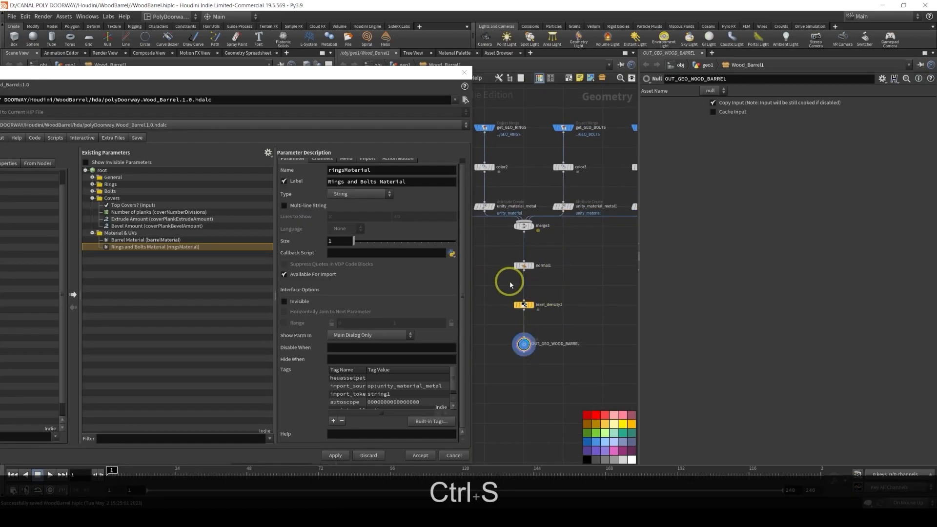
Select texel_density1 and add a Separator below Rings and Bolts Material in the asset's Material & UVs folder
{"action": "scroll", "coordinate": [511, 285], "scroll_direction": "up", "scroll_amount": 4}
{"action": "left_click", "coordinate": [541, 306]}
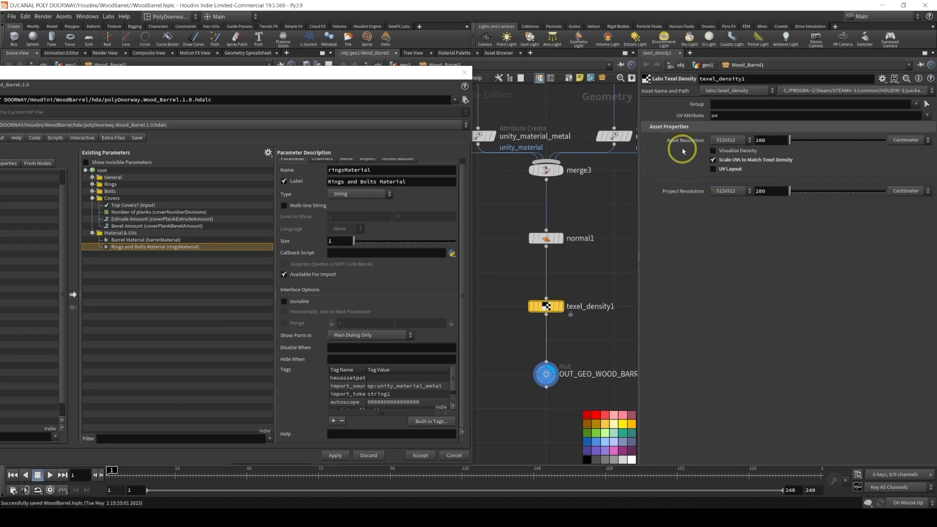
{"action": "left_click_drag", "start_coordinate": [234, 77], "coordinate": [429, 75]}
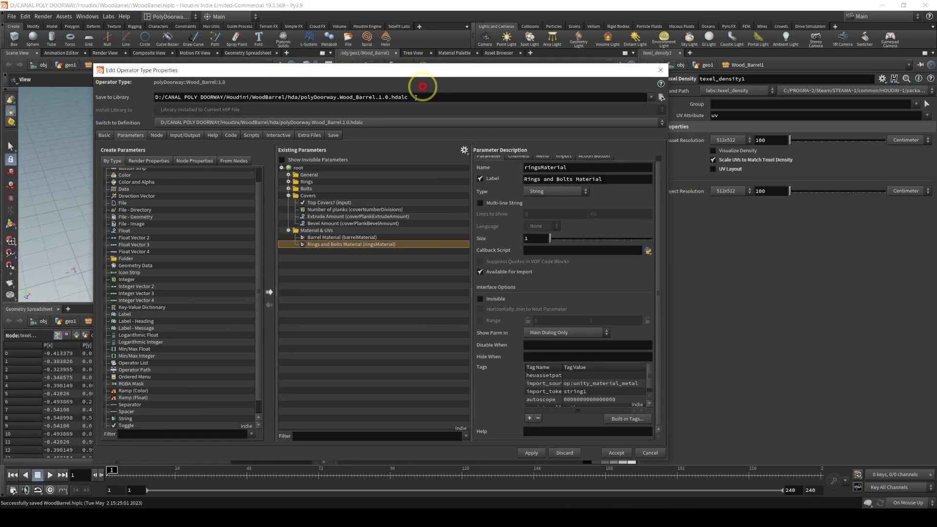
{"action": "left_click_drag", "start_coordinate": [129, 404], "coordinate": [329, 239]}
Add texel_density1's Asset Resolution parameter below the separator, label it Map Size and apply the asset changes
{"action": "left_click_drag", "start_coordinate": [520, 65], "coordinate": [418, 54]}
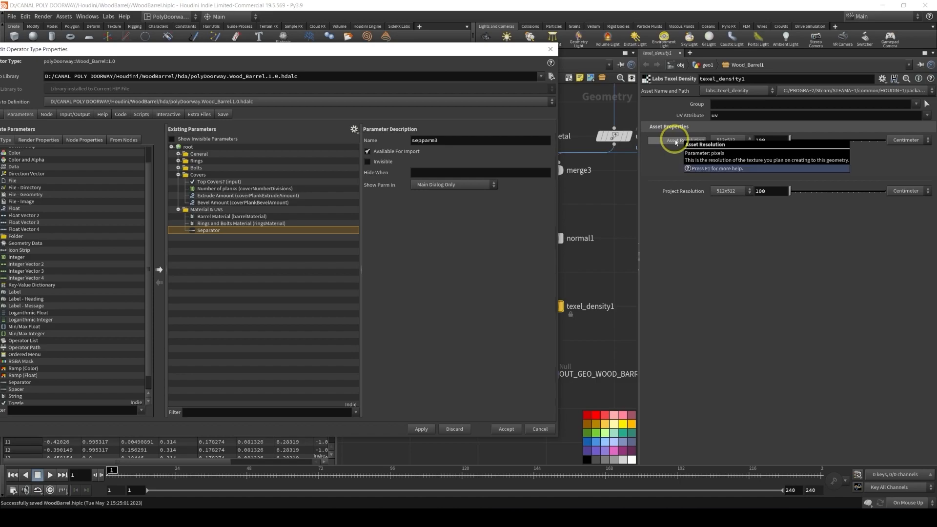
{"action": "mouse_move", "coordinate": [244, 228]}
{"action": "left_mouse_down"}
{"action": "mouse_move", "coordinate": [208, 209]}
{"action": "mouse_move", "coordinate": [253, 239]}
{"action": "left_mouse_up"}
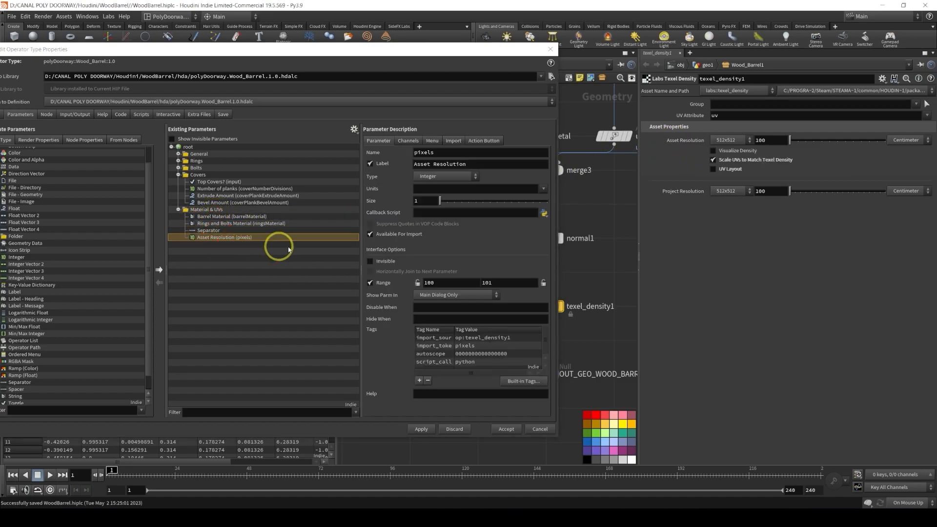
{"action": "left_click", "coordinate": [473, 165]}
{"action": "triple_click", "coordinate": [473, 165]}
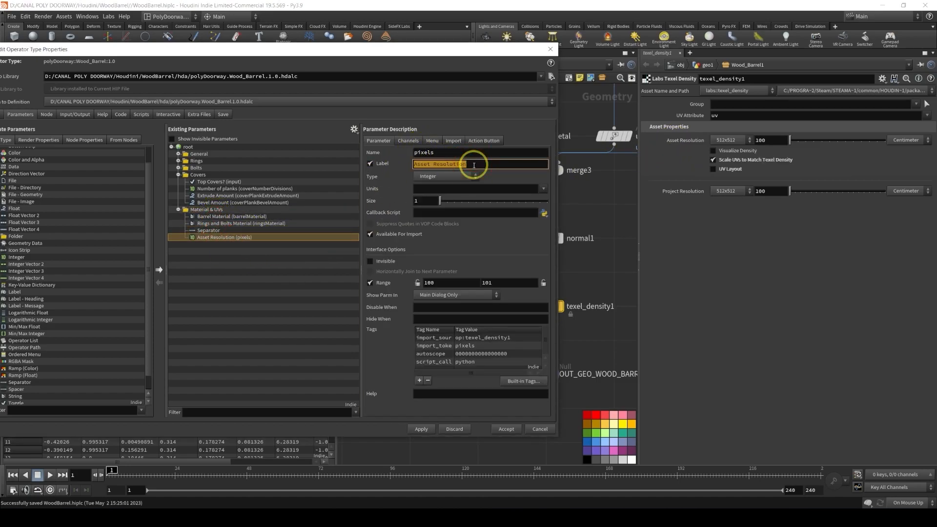
{"action": "type", "text": "Map "}
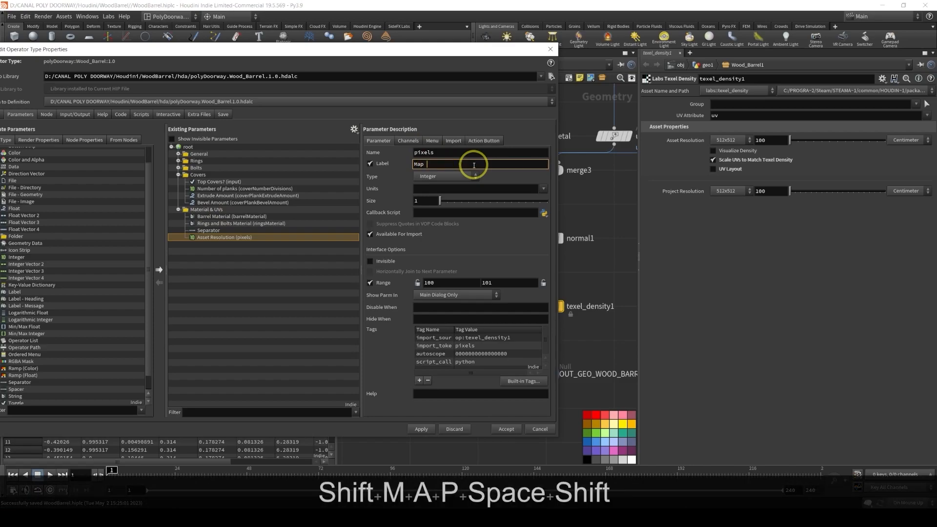
{"action": "type", "text": "Size"}
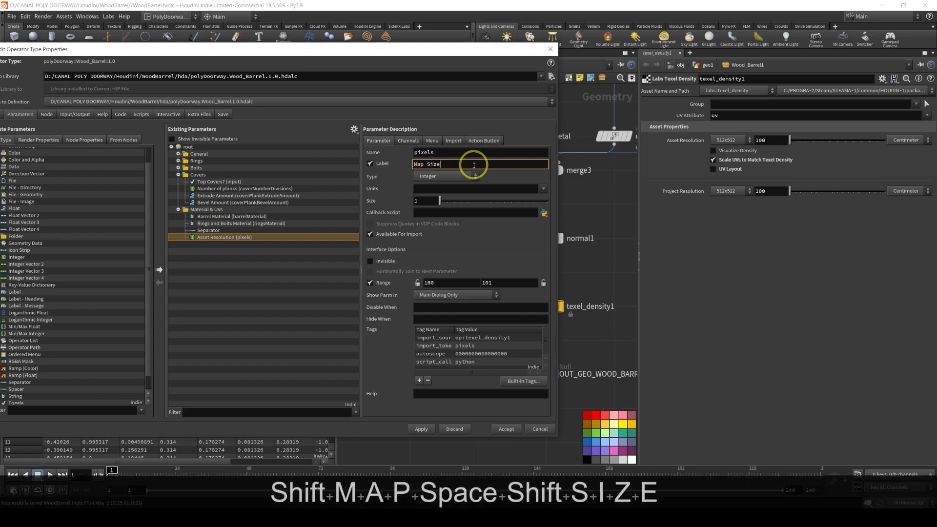
{"action": "left_click", "coordinate": [419, 430]}
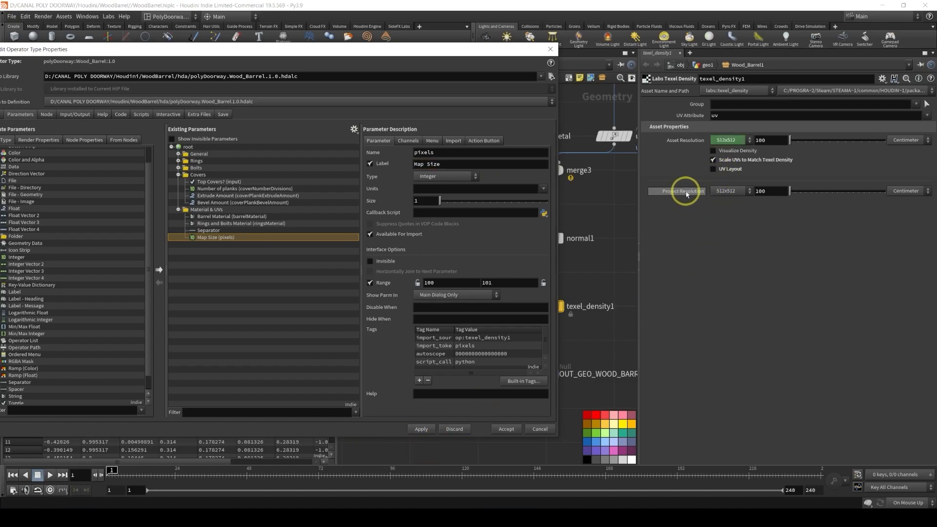
Add texel_density1's Project Resolution parameter below Map Size, label it Texel Density and accept the asset changes
{"action": "mouse_move", "coordinate": [686, 195]}
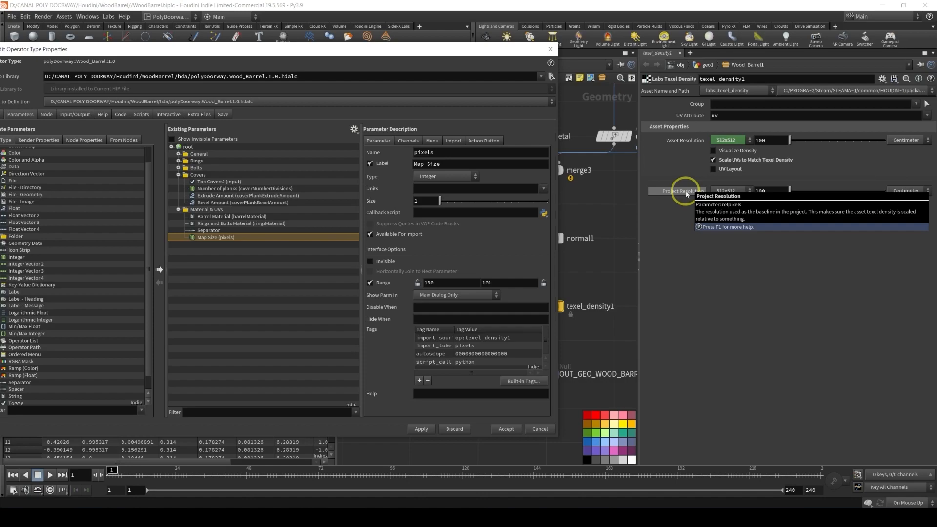
{"action": "left_click_drag", "start_coordinate": [686, 195], "coordinate": [236, 211]}
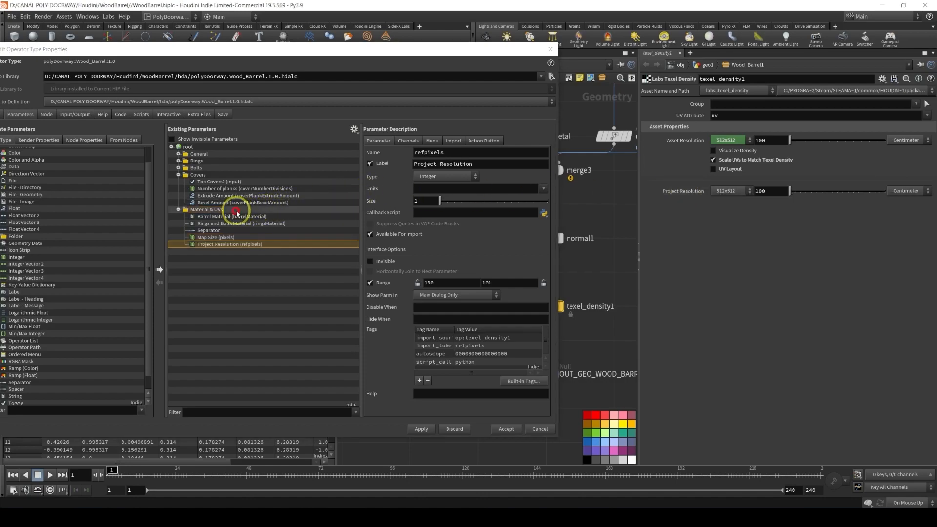
{"action": "triple_click", "coordinate": [480, 164]}
{"action": "type", "text": "T"}
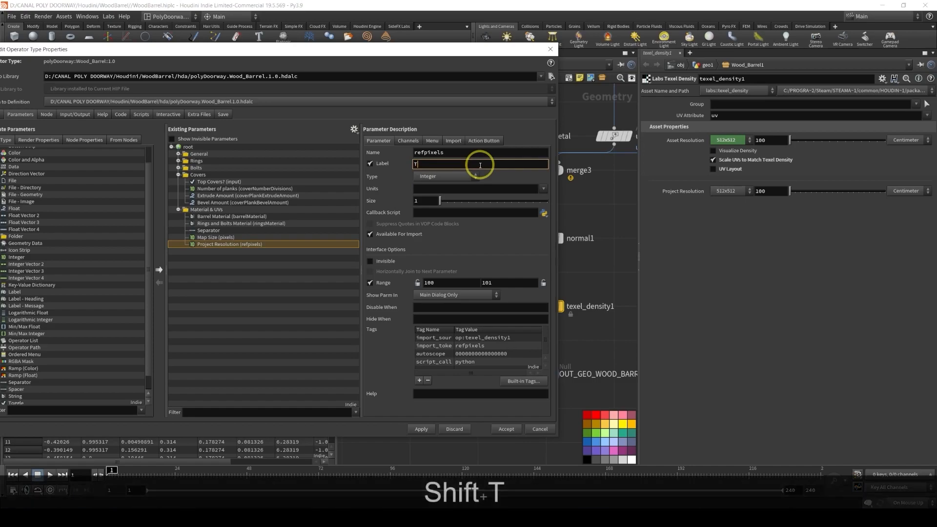
{"action": "type", "text": "exel"}
{"action": "type", "text": "esn"}
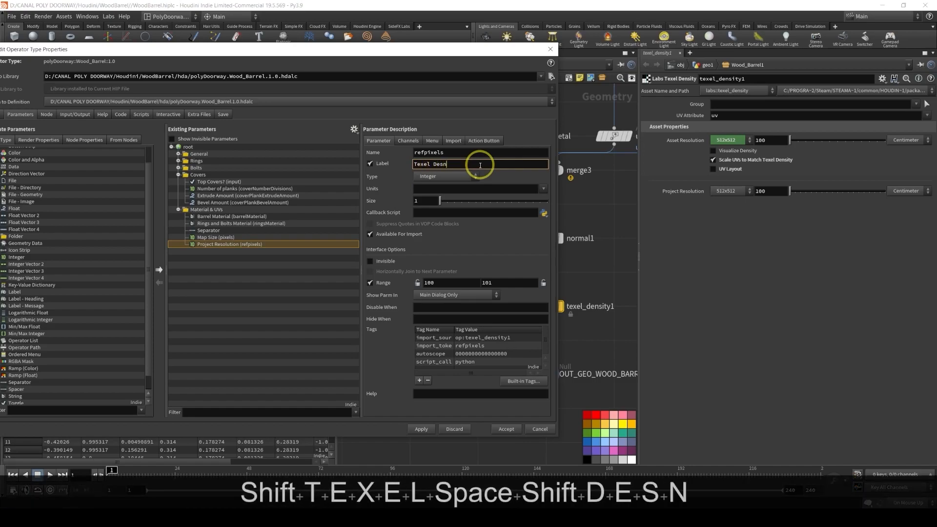
{"action": "type", "text": "ity"}
{"action": "key", "text": "BackSpace"}
{"action": "key", "text": "BackSpace"}
{"action": "key", "text": "BackSpace"}
{"action": "key", "text": "BackSpace"}
{"action": "key", "text": "BackSpace"}
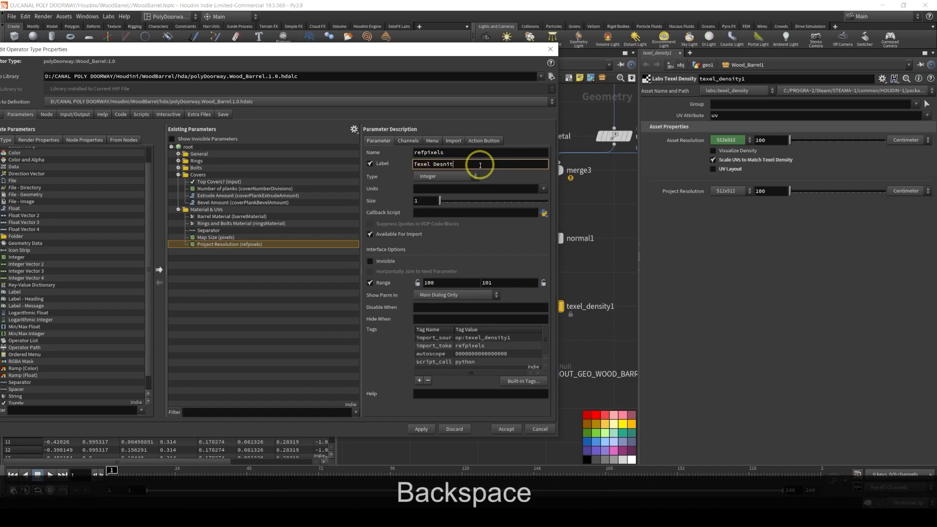
{"action": "type", "text": "nsity"}
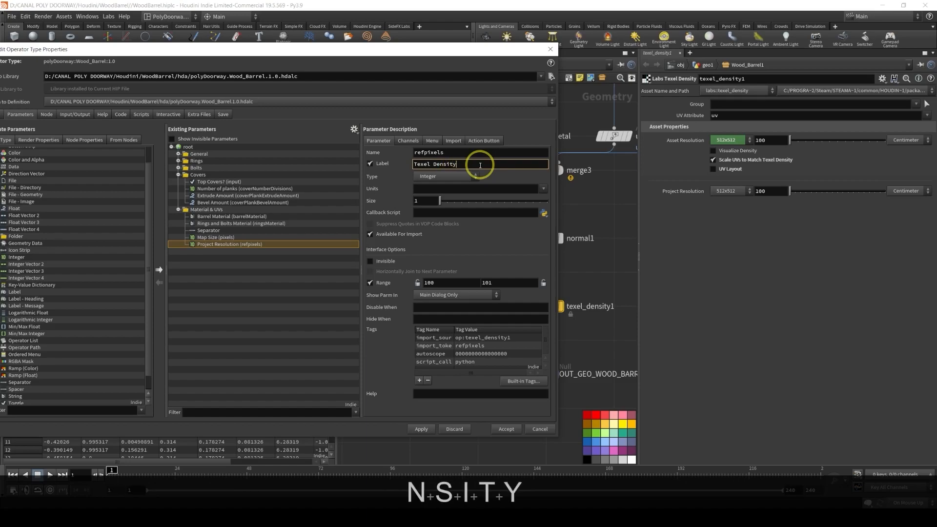
{"action": "key", "text": "Return"}
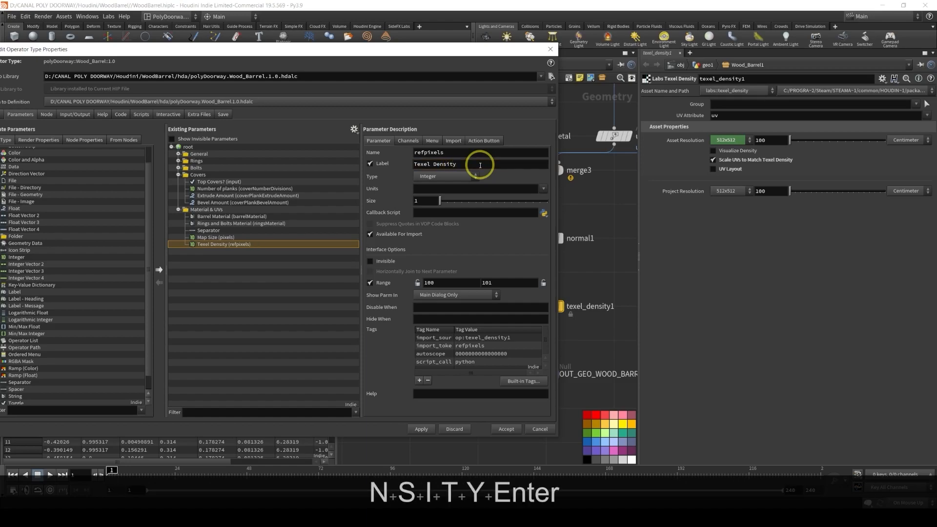
{"action": "left_click", "coordinate": [419, 430]}
{"action": "left_click", "coordinate": [504, 430]}
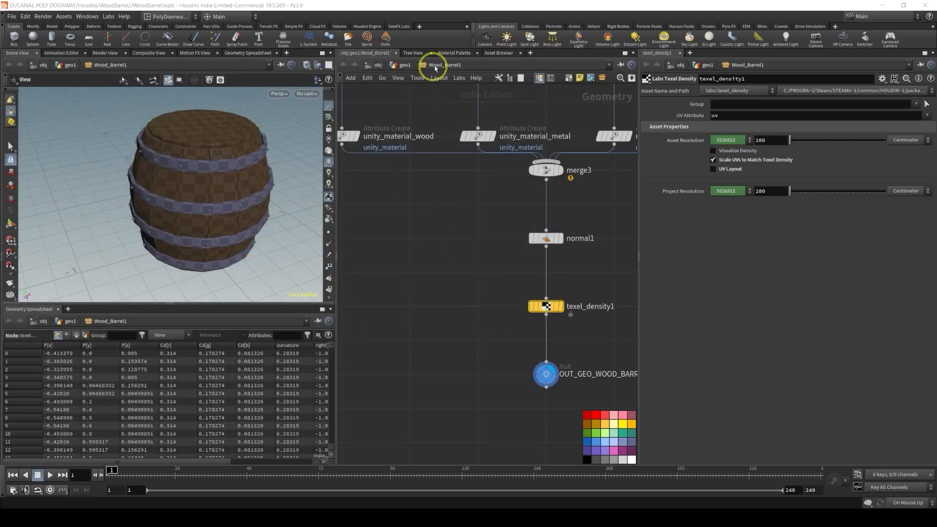
Bring up the floating Wood_Barrel1 parameter window below the barrel and show its General parameters
{"action": "mouse_move", "coordinate": [102, 508]}
{"action": "left_click", "coordinate": [161, 476]}
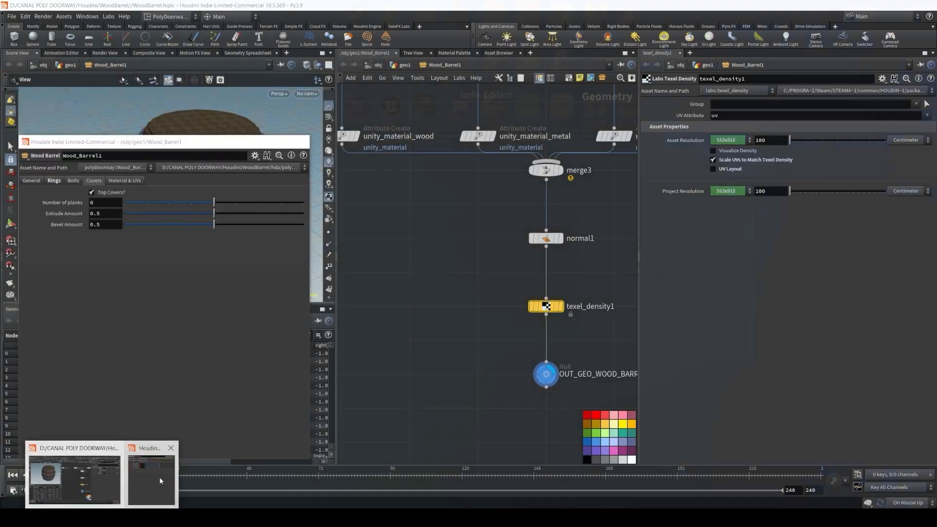
{"action": "left_click_drag", "start_coordinate": [151, 143], "coordinate": [138, 237]}
{"action": "scroll", "coordinate": [418, 247], "scroll_direction": "down", "scroll_amount": 5}
{"action": "scroll", "coordinate": [492, 274], "scroll_direction": "down", "scroll_amount": 5}
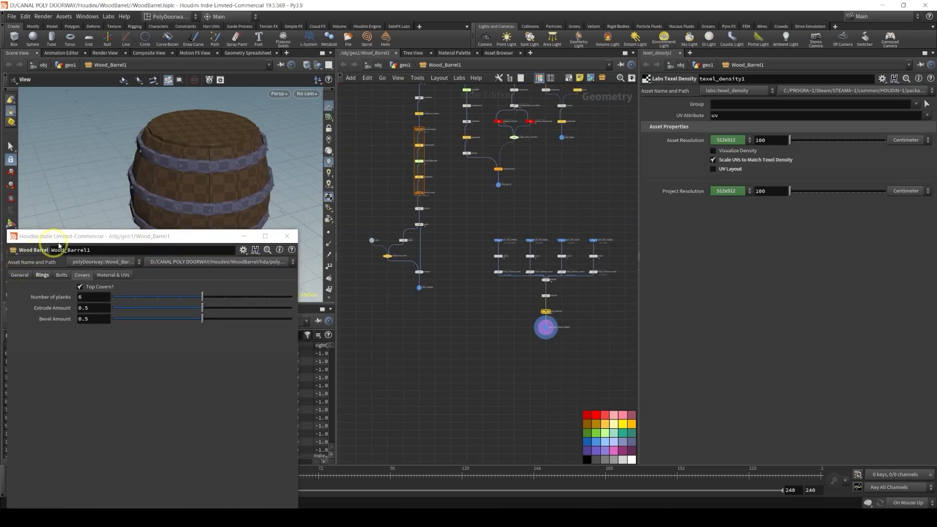
{"action": "left_click", "coordinate": [20, 276]}
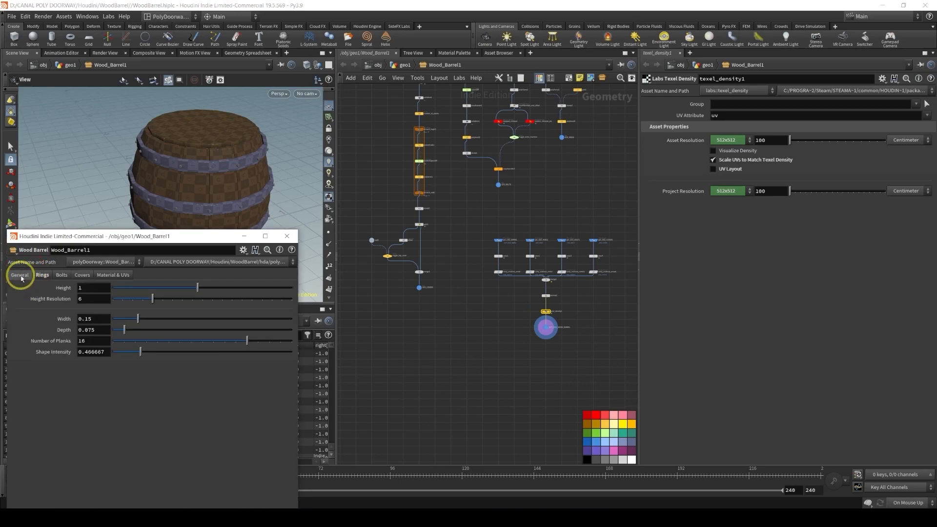
Set the barrel's Width to 0.138 and Shape Intensity to 0.5, test a Height of 1.118 and restore Height to 1
{"action": "left_click_drag", "start_coordinate": [221, 288], "coordinate": [202, 289]}
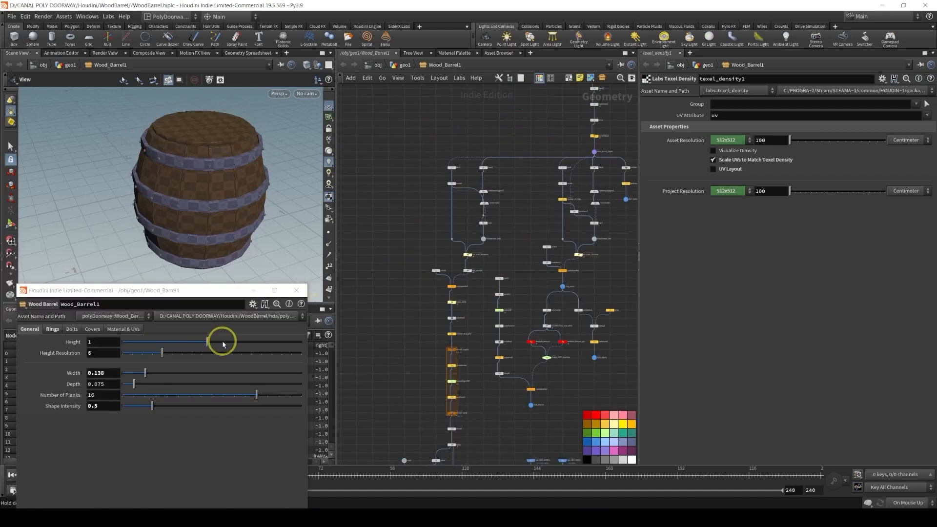
{"action": "left_click_drag", "start_coordinate": [220, 340], "coordinate": [218, 343]}
{"action": "left_click_drag", "start_coordinate": [173, 115], "coordinate": [180, 156], "text": "alt"}
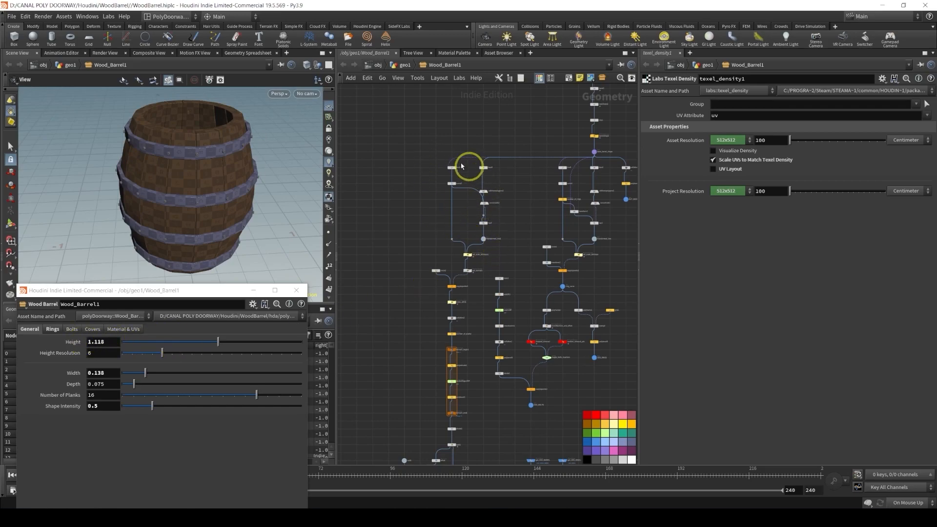
{"action": "left_click_drag", "start_coordinate": [131, 202], "coordinate": [182, 347], "text": "alt"}
{"action": "left_click", "coordinate": [108, 340]}
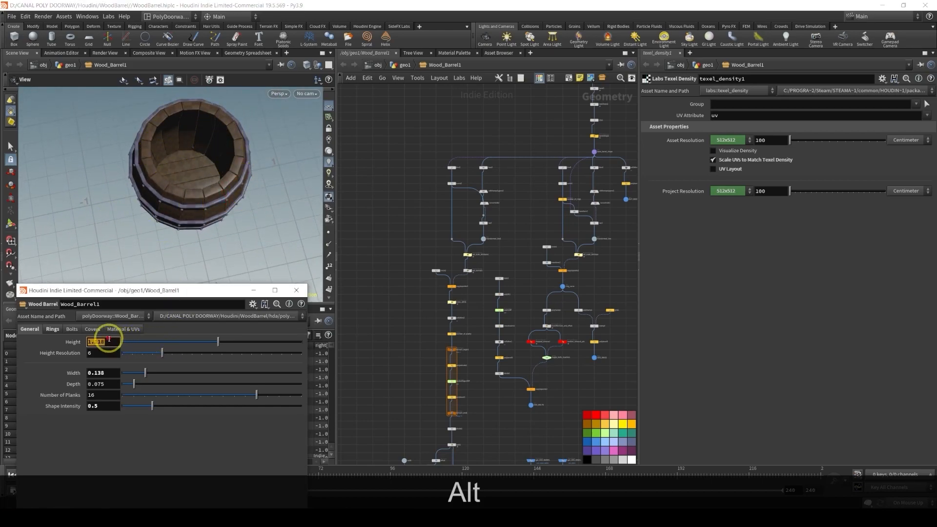
{"action": "type", "text": "1"}
{"action": "key", "text": "Return"}
Display ray2 with the barrel's Height at 1.172 and examine the projected line against the barrel shell
{"action": "scroll", "coordinate": [393, 165], "scroll_direction": "up", "scroll_amount": 3}
{"action": "left_click_drag", "start_coordinate": [554, 236], "coordinate": [415, 229], "text": "alt"}
{"action": "left_click_drag", "start_coordinate": [220, 340], "coordinate": [224, 339]}
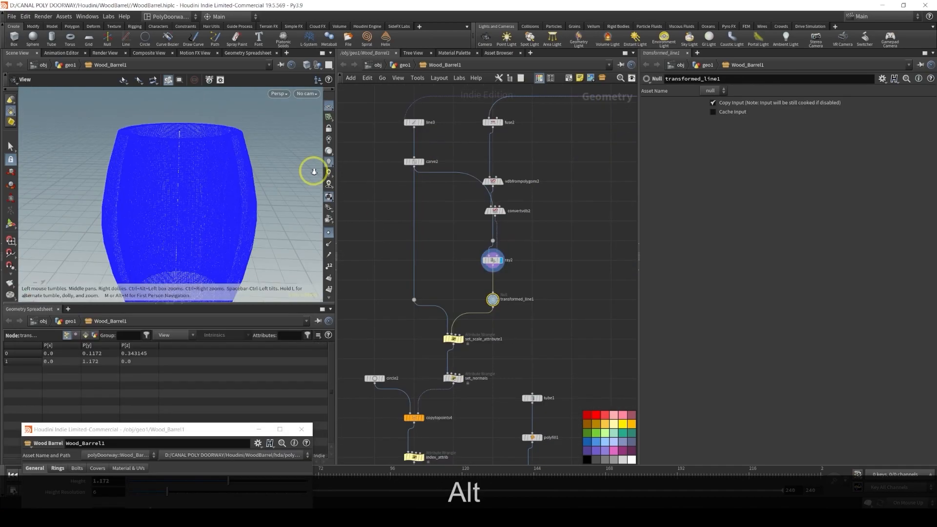
{"action": "left_click_drag", "start_coordinate": [312, 171], "coordinate": [231, 133], "text": "alt"}
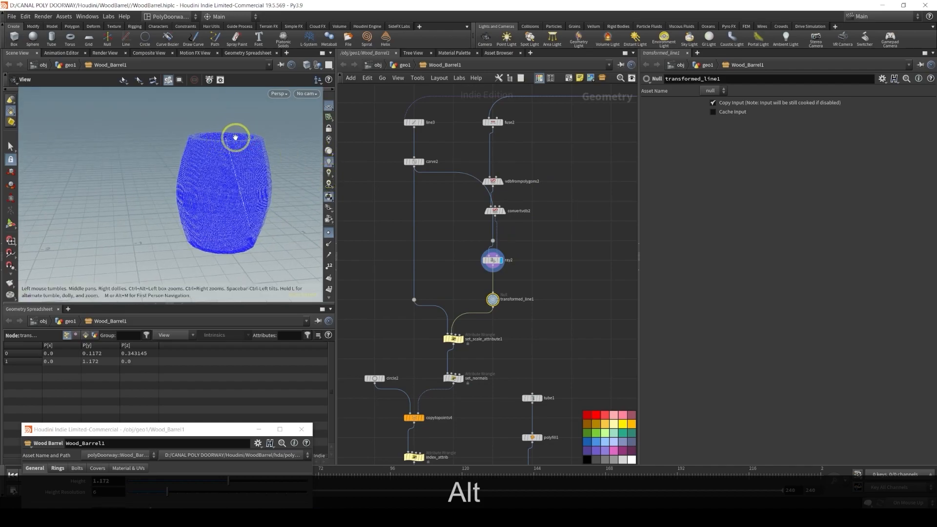
{"action": "scroll", "coordinate": [429, 160], "scroll_direction": "up", "scroll_amount": 2}
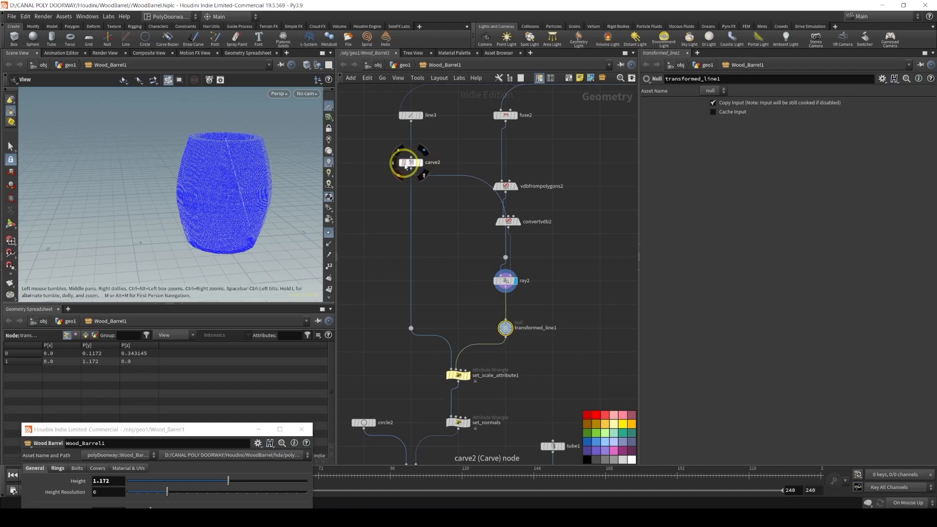
Set carve2's Second U to 0.999
{"action": "left_click", "coordinate": [411, 163]}
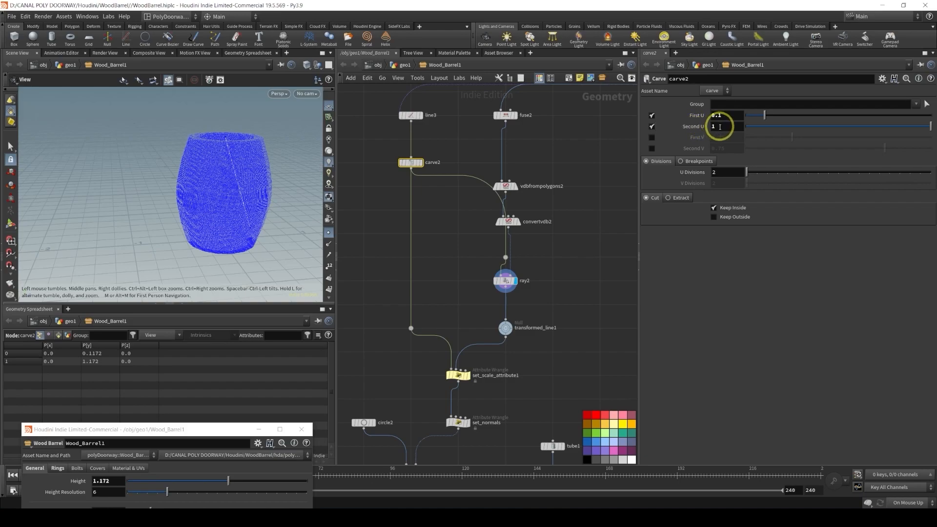
{"action": "type", "text": "0"}
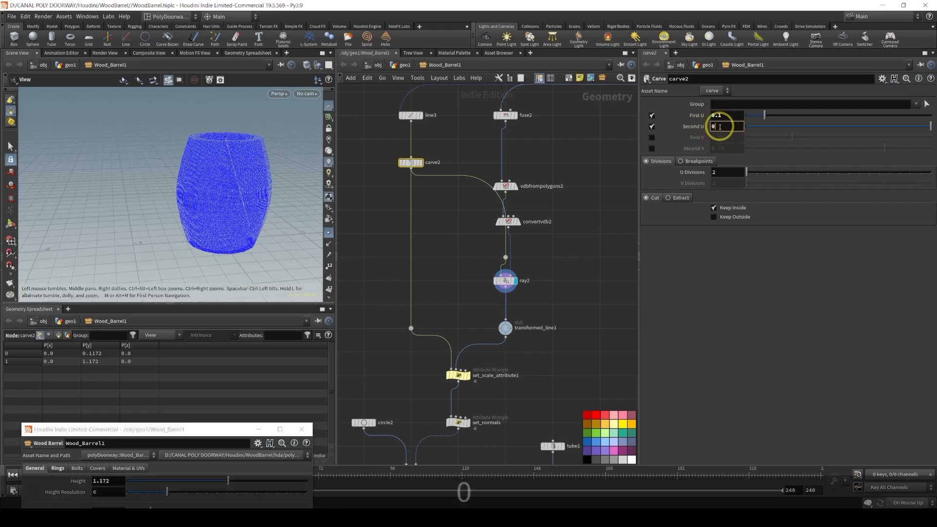
{"action": "type", "text": ".9"}
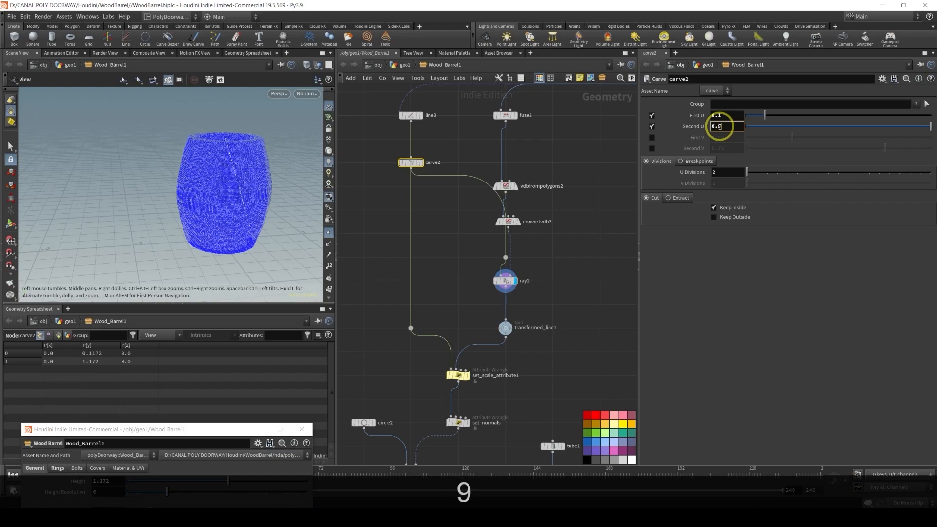
{"action": "type", "text": "99"}
{"action": "key", "text": "Return"}
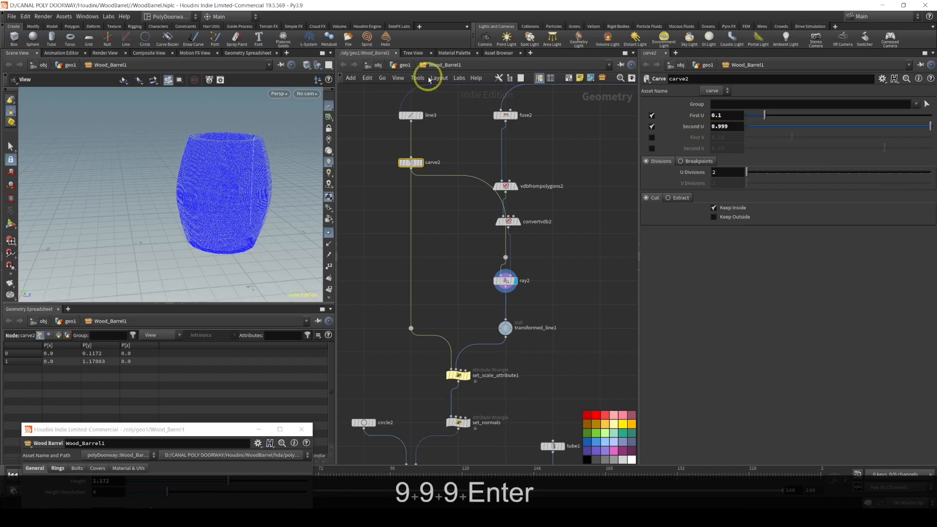
Display the OUT_GEO_WOOD_BARREL output again
{"action": "middle_click_drag", "start_coordinate": [443, 290], "coordinate": [476, 182]}
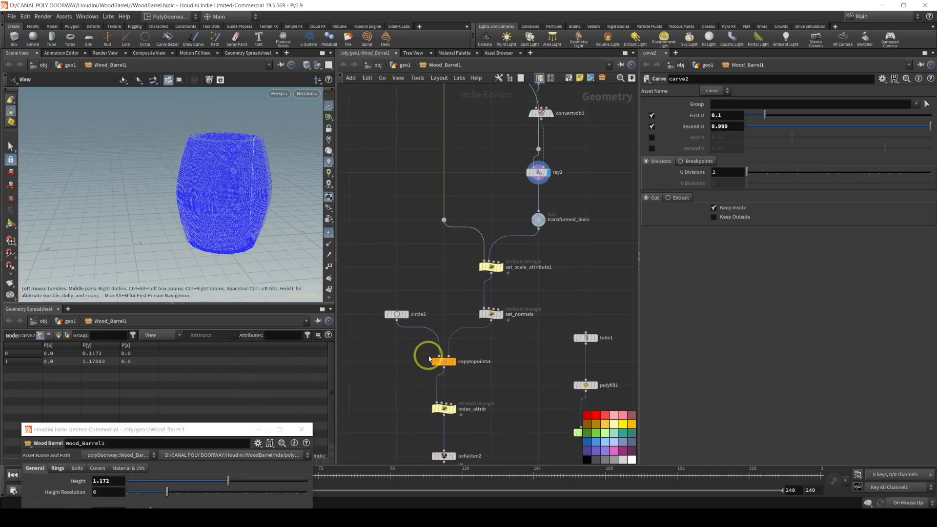
{"action": "scroll", "coordinate": [429, 358], "scroll_direction": "down", "scroll_amount": 3}
{"action": "middle_click_drag", "start_coordinate": [464, 362], "coordinate": [473, 175]}
{"action": "scroll", "coordinate": [561, 408], "scroll_direction": "up", "scroll_amount": 2}
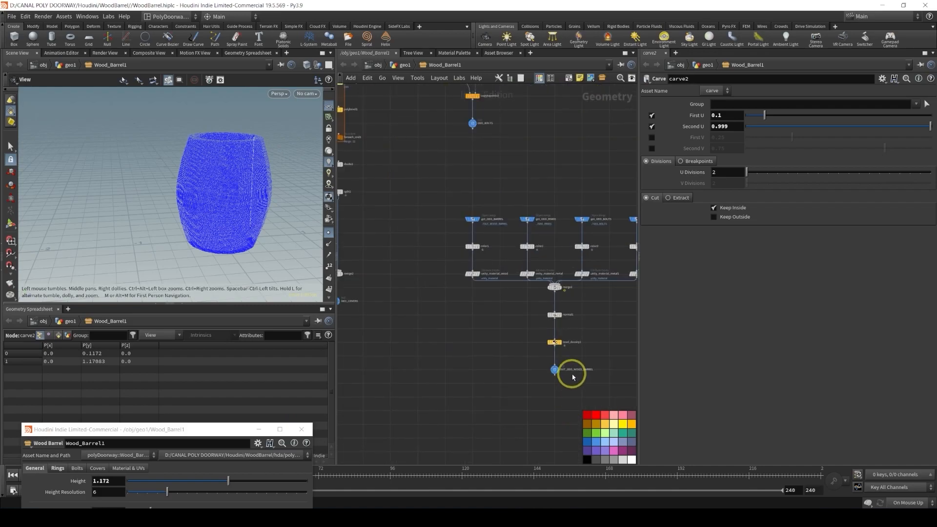
{"action": "scroll", "coordinate": [571, 376], "scroll_direction": "up", "scroll_amount": 3}
{"action": "left_click", "coordinate": [536, 369]}
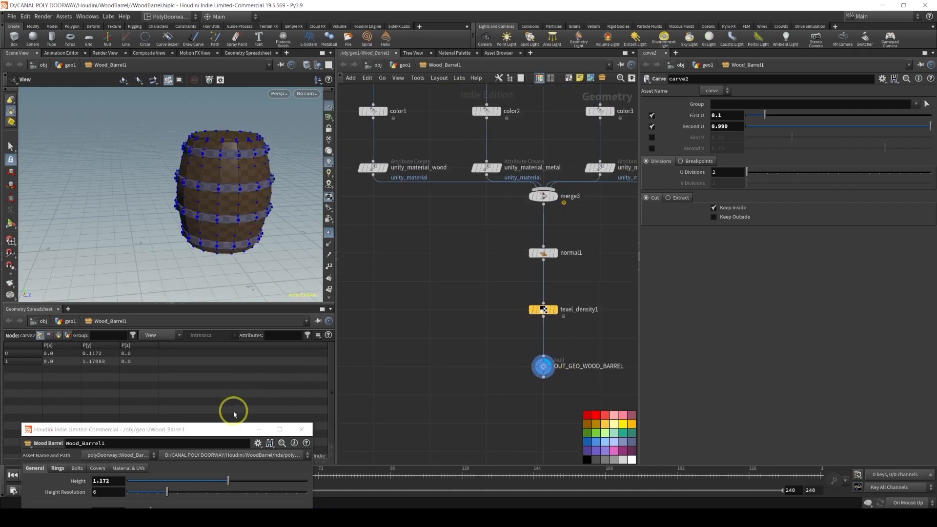
Test the barrel with a Height of 1.231 and reset Height to 1
{"action": "left_click_drag", "start_coordinate": [227, 425], "coordinate": [229, 251]}
{"action": "mouse_move", "coordinate": [231, 306]}
{"action": "left_mouse_down"}
{"action": "mouse_move", "coordinate": [252, 310]}
{"action": "mouse_move", "coordinate": [236, 307]}
{"action": "left_mouse_up"}
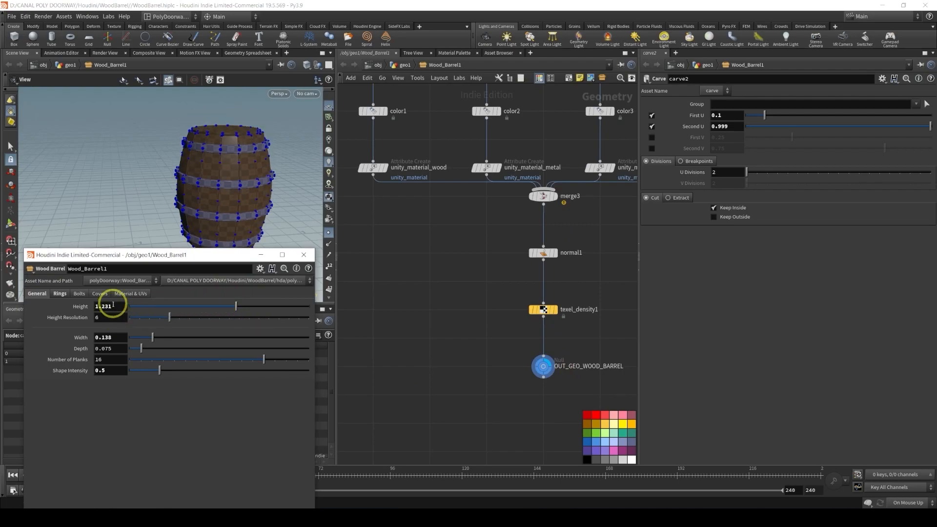
{"action": "type", "text": "1"}
{"action": "key", "text": "Return"}
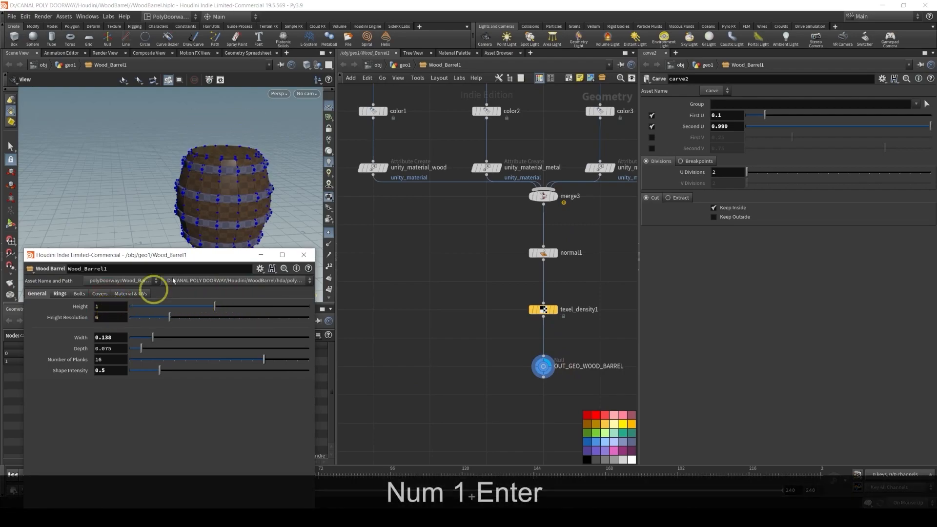
Hide the point markers and test the barrel with a Depth of 0.227
{"action": "left_click_drag", "start_coordinate": [226, 147], "coordinate": [281, 215], "text": "alt"}
{"action": "left_click", "coordinate": [329, 235]}
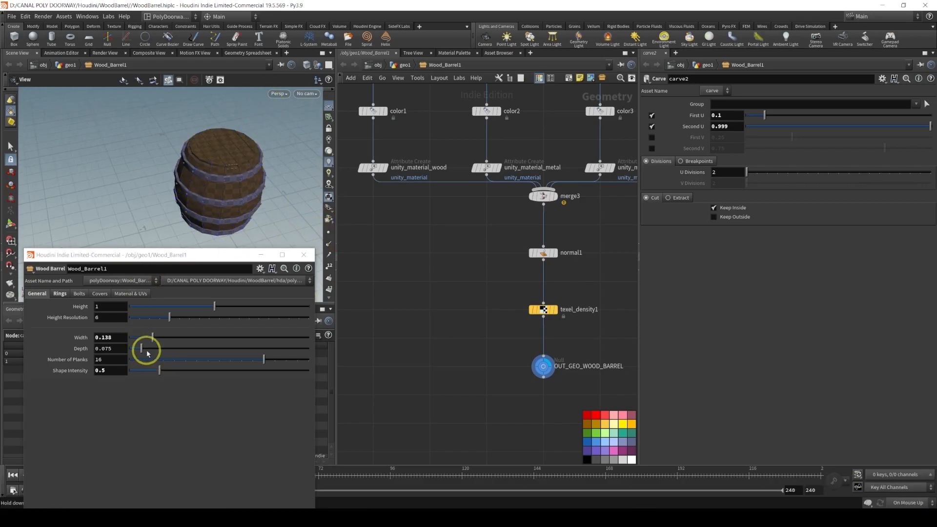
{"action": "left_click_drag", "start_coordinate": [141, 348], "coordinate": [168, 350]}
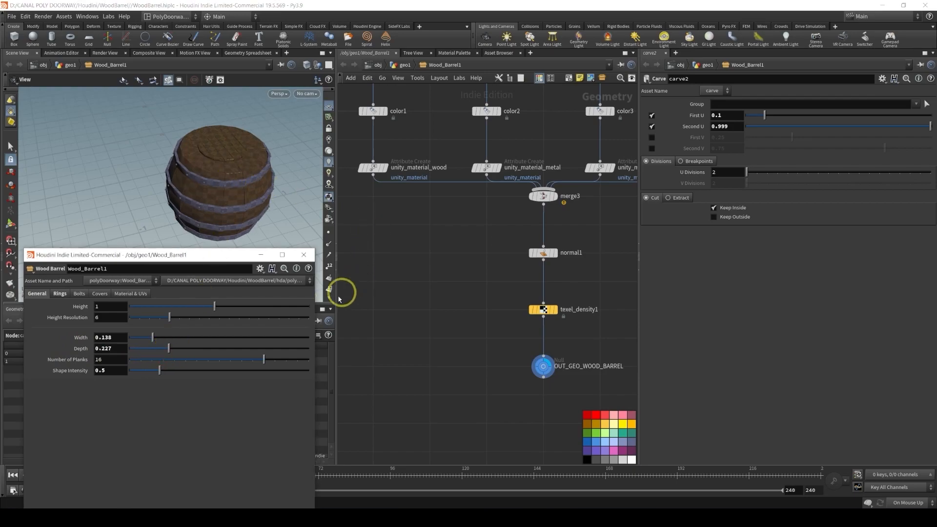
{"action": "left_click_drag", "start_coordinate": [239, 256], "coordinate": [191, 282]}
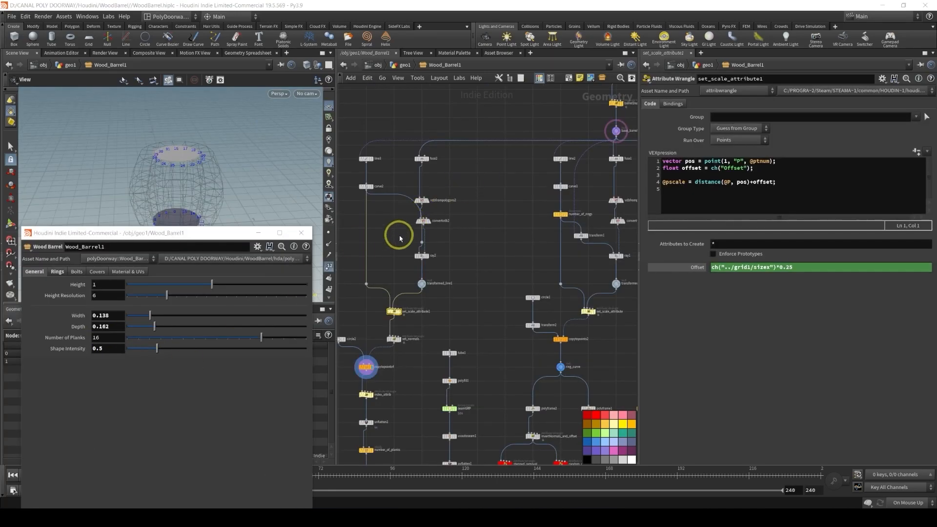
Insert a Transform node between carve2 and the dot leading into ray2
{"action": "middle_click_drag", "start_coordinate": [393, 258], "coordinate": [456, 219], "text": "alt"}
{"action": "right_click_drag", "start_coordinate": [456, 219], "coordinate": [449, 183], "text": "alt"}
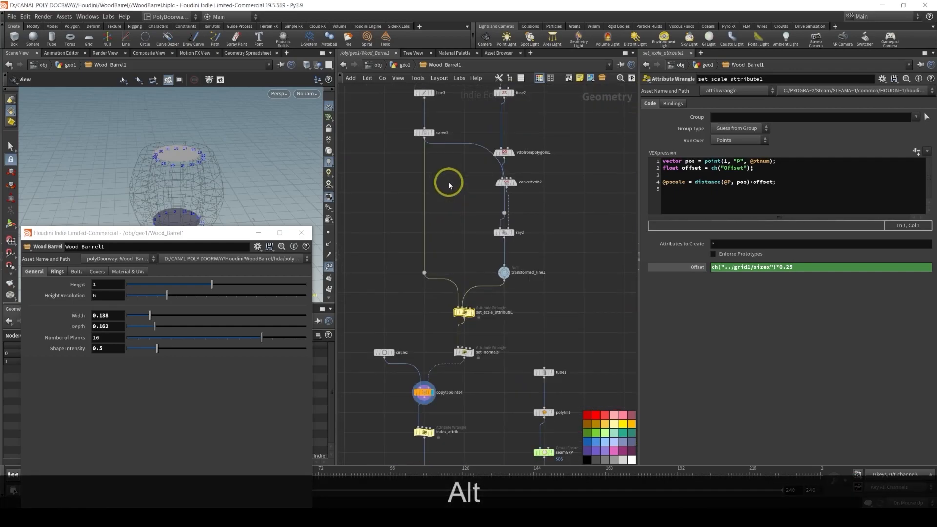
{"action": "left_click", "coordinate": [431, 93]}
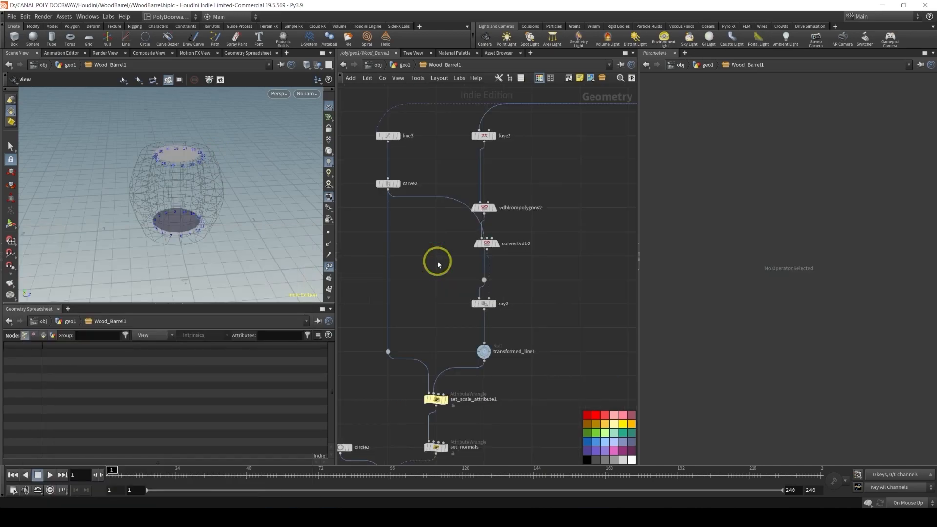
{"action": "scroll", "coordinate": [434, 261], "scroll_direction": "up", "scroll_amount": 2}
{"action": "key", "text": "Tab"}
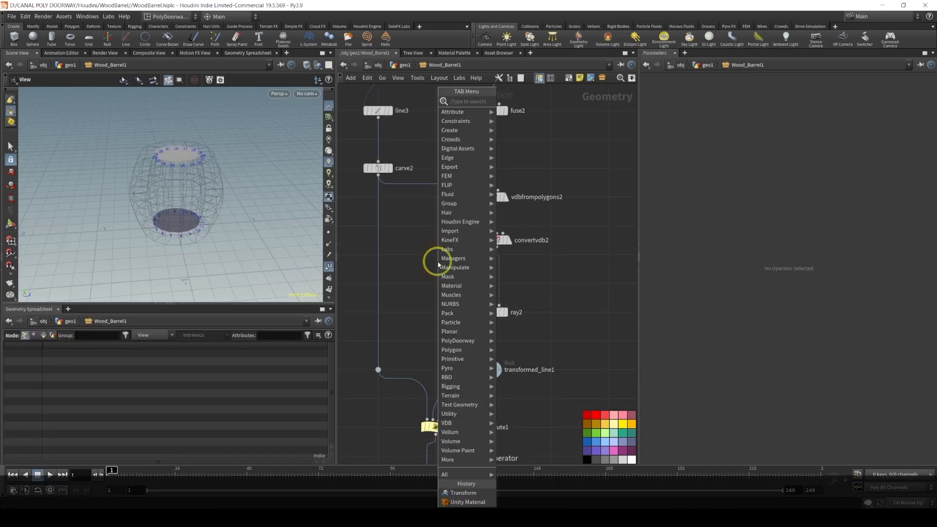
{"action": "type", "text": "trans"}
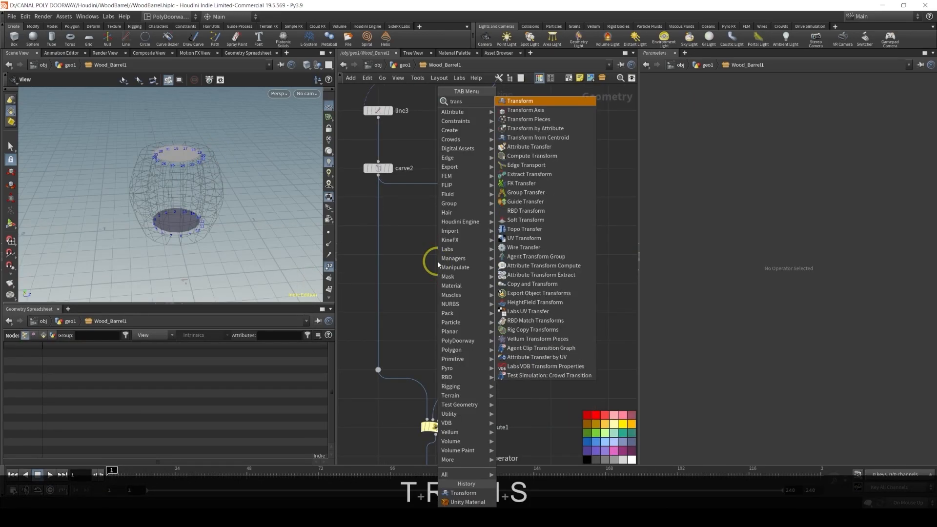
{"action": "key", "text": "Return"}
{"action": "left_click", "coordinate": [438, 257]}
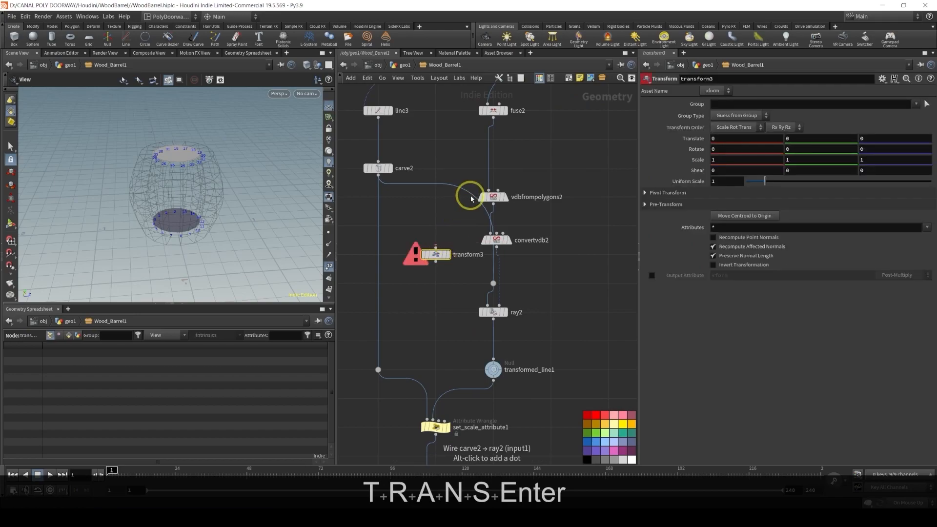
{"action": "left_click_drag", "start_coordinate": [471, 193], "coordinate": [440, 252]}
{"action": "left_click", "coordinate": [440, 254]}
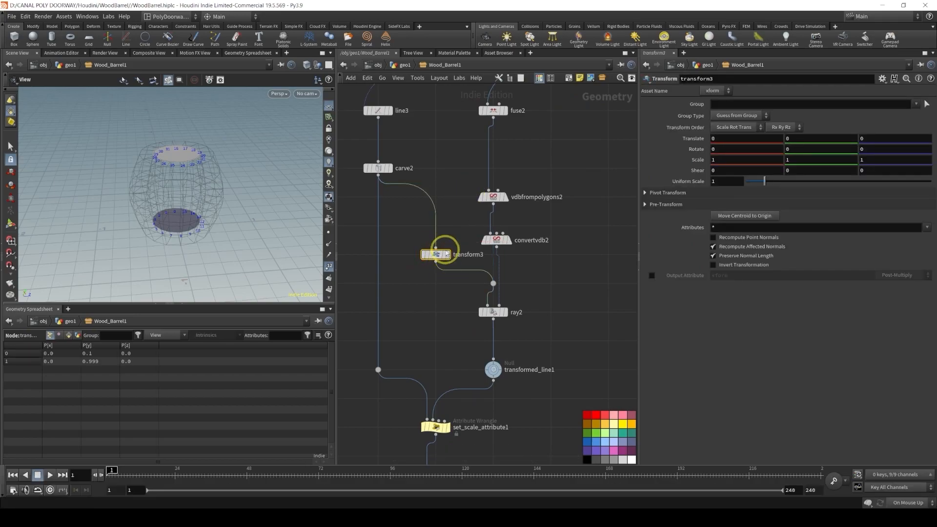
Remove the dot between transform3 and ray2, and limit transform3 to group 1 with the group type Points
{"action": "left_click", "coordinate": [492, 284]}
{"action": "key", "text": "Delete"}
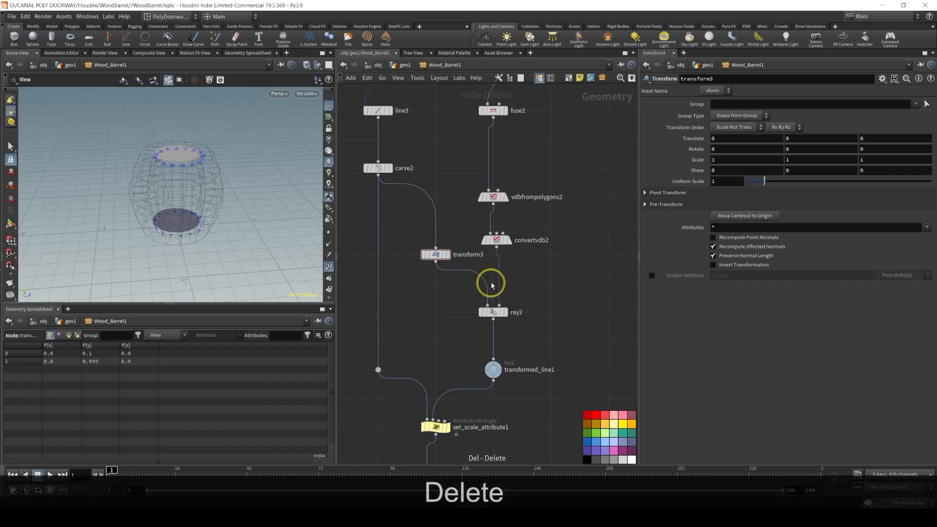
{"action": "left_click", "coordinate": [745, 116]}
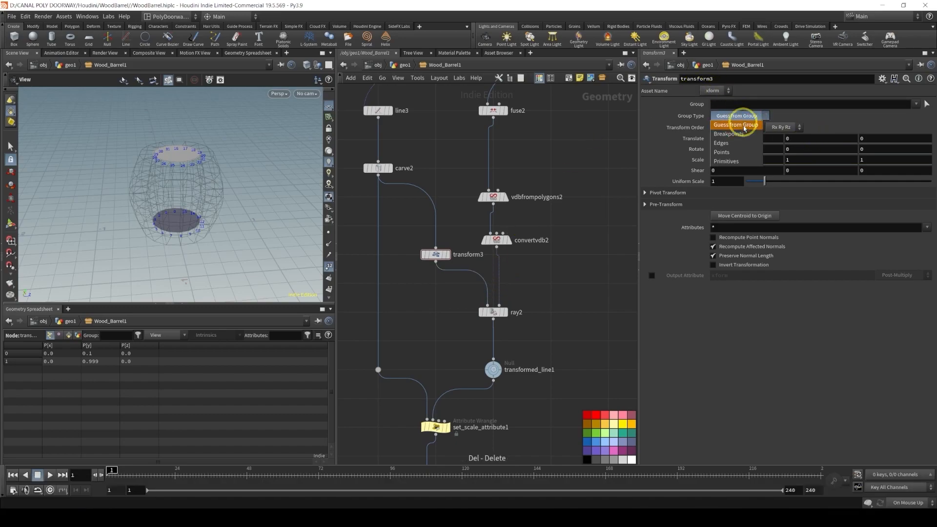
{"action": "left_click", "coordinate": [735, 151]}
{"action": "left_click", "coordinate": [735, 104]}
{"action": "mouse_move", "coordinate": [447, 256]}
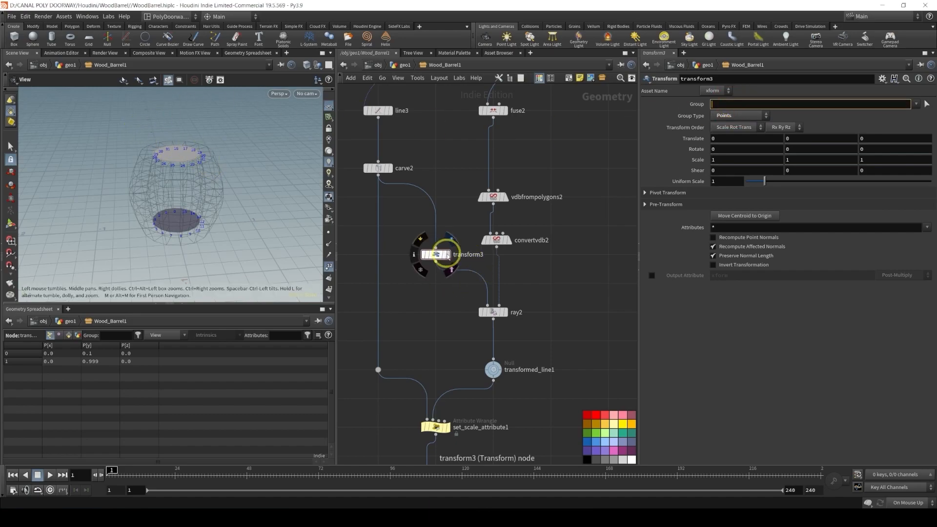
{"action": "type", "text": "1"}
{"action": "key", "text": "Return"}
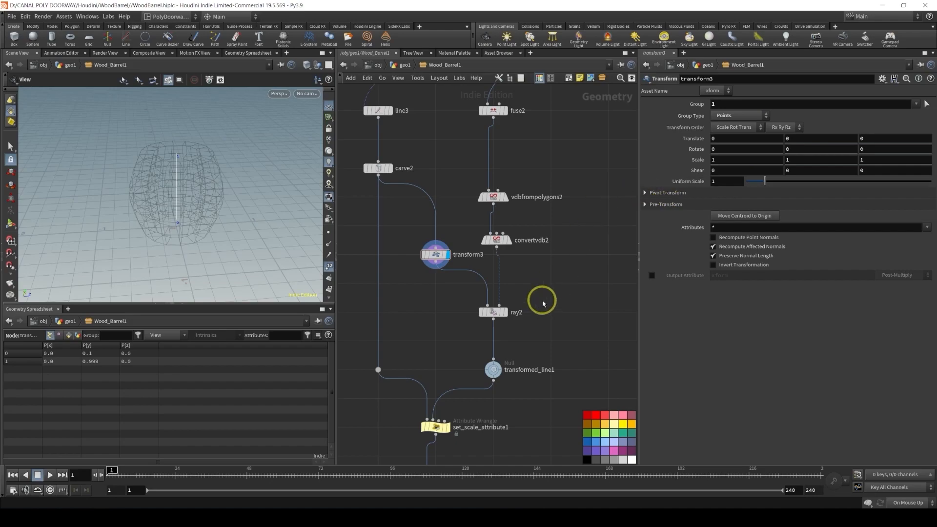
Add a spare input to transform3 that references the base_barrel_shape node
{"action": "scroll", "coordinate": [486, 300], "scroll_direction": "down", "scroll_amount": 6}
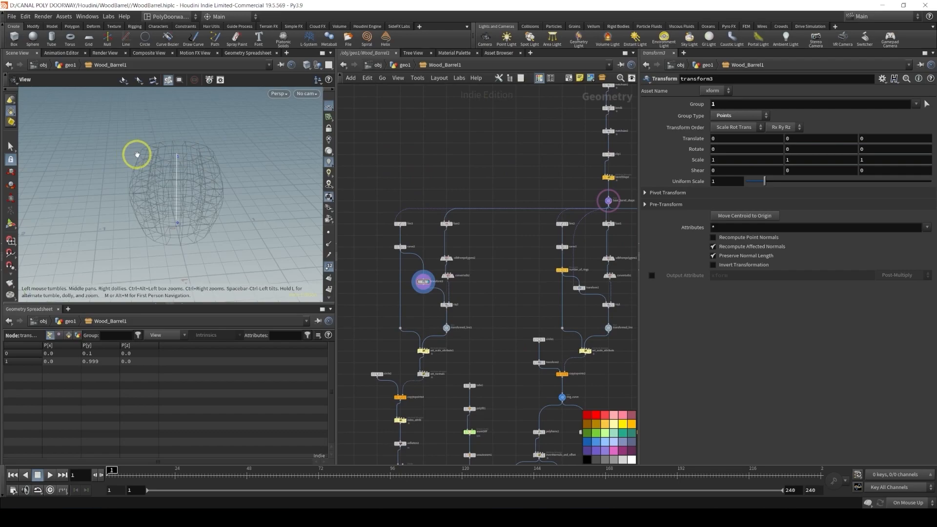
{"action": "mouse_move", "coordinate": [603, 200]}
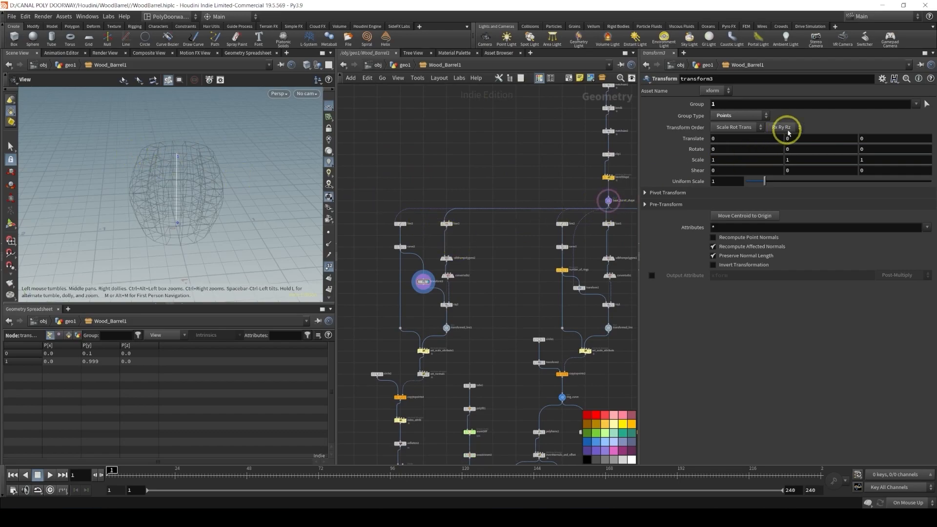
{"action": "left_click", "coordinate": [881, 79]}
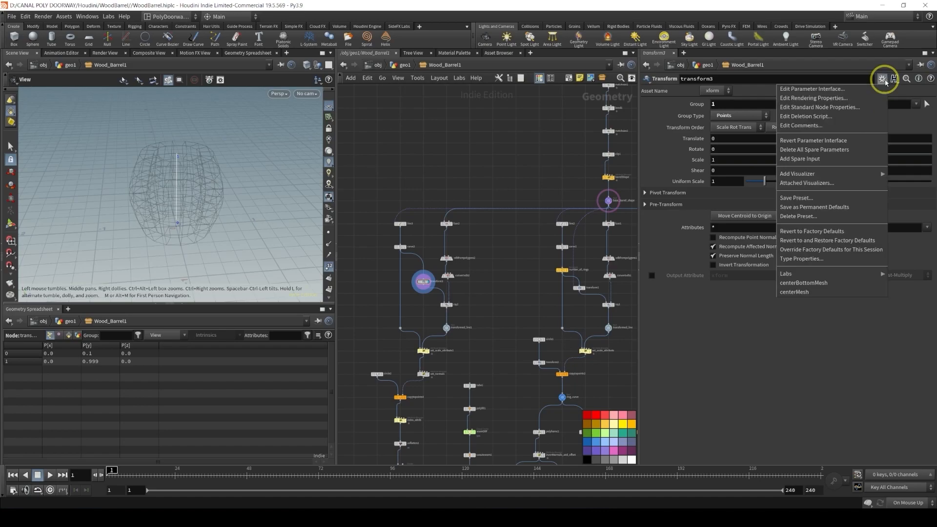
{"action": "left_click", "coordinate": [831, 159]}
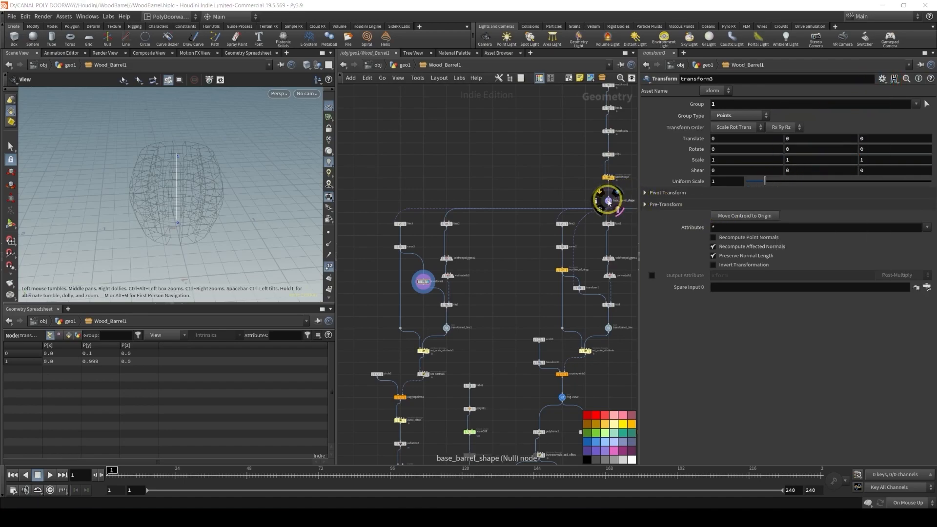
{"action": "left_click_drag", "start_coordinate": [679, 223], "coordinate": [732, 287]}
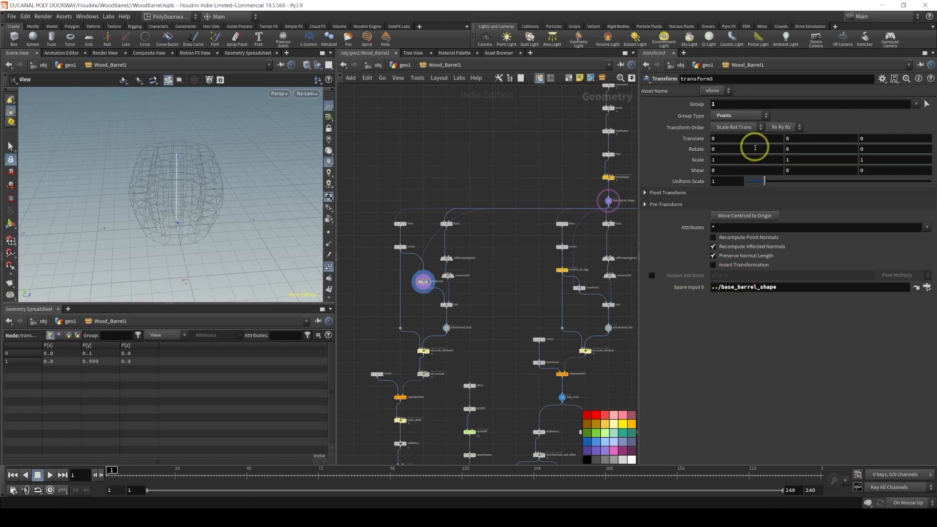
Set the Z translation of transform3 to the expression bbox(-1, D_ZMIN)
{"action": "left_click", "coordinate": [867, 138]}
{"action": "type", "text": "bb"}
{"action": "key", "text": "Down"}
{"action": "key", "text": "Return"}
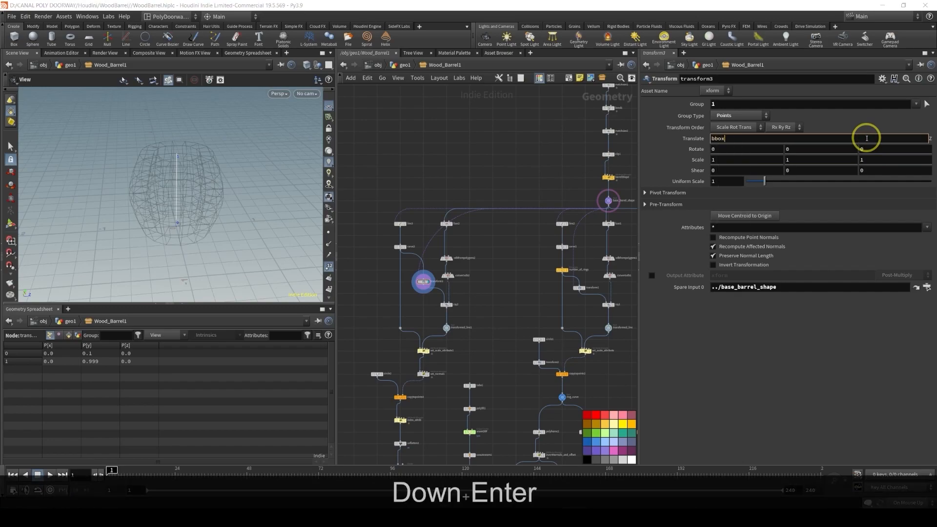
{"action": "type", "text": "(-1"}
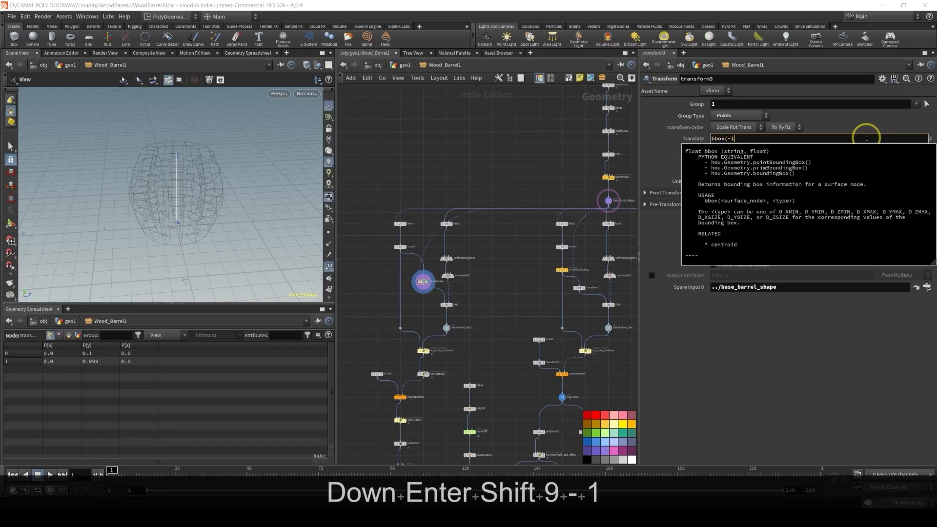
{"action": "type", "text": ", D_Z"}
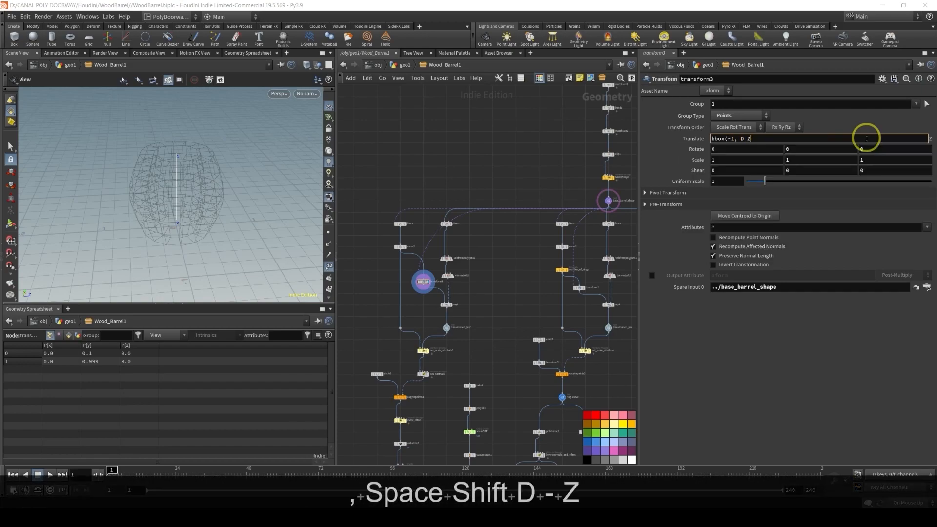
{"action": "type", "text": "MIN)"}
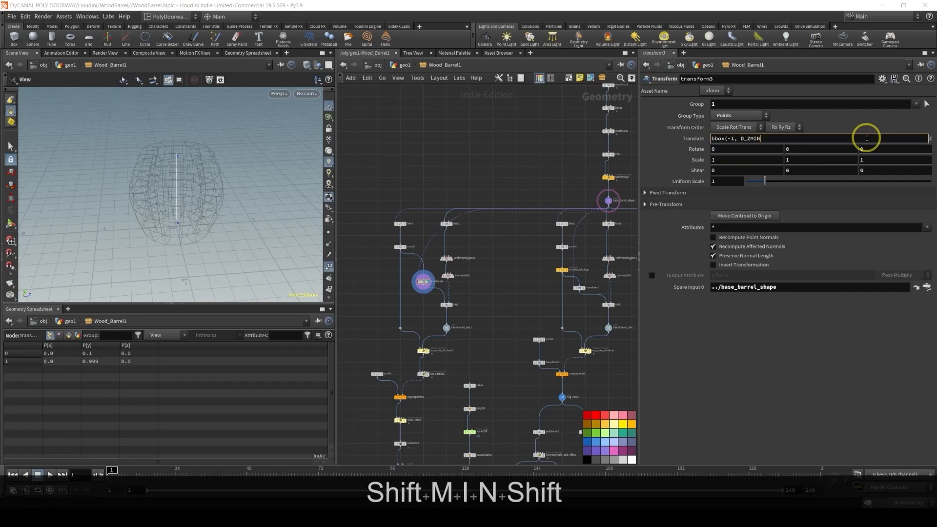
{"action": "key", "text": "Return"}
Display ray2, set_scale_attribute1 and copytopoints4 in turn to check the cover circles against the barrel
{"action": "scroll", "coordinate": [440, 299], "scroll_direction": "up", "scroll_amount": 4}
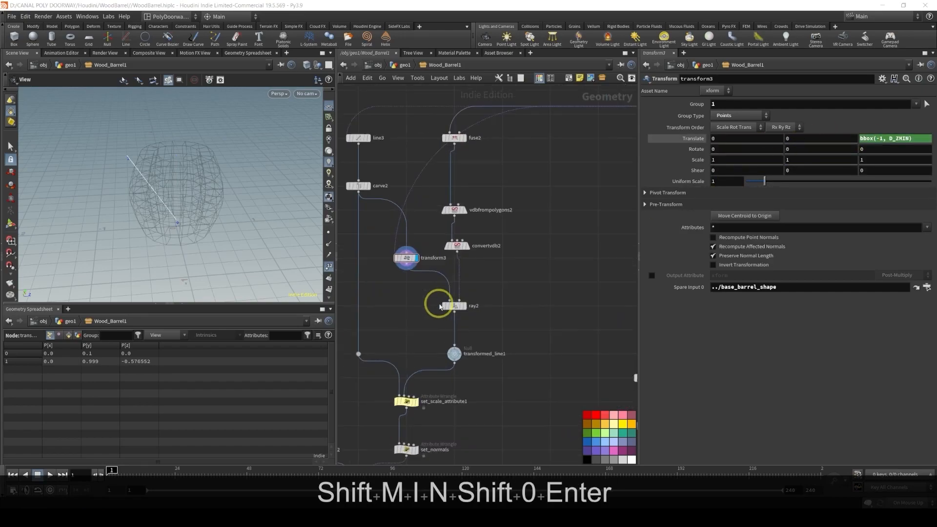
{"action": "left_click", "coordinate": [462, 306]}
{"action": "left_click_drag", "start_coordinate": [173, 168], "coordinate": [139, 110], "text": "alt"}
{"action": "middle_click_drag", "start_coordinate": [413, 356], "coordinate": [449, 260]}
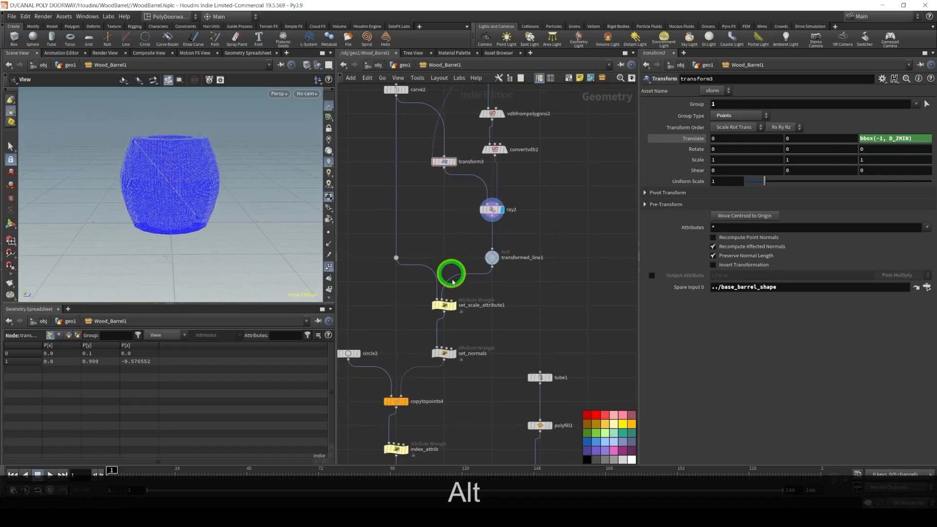
{"action": "left_click", "coordinate": [454, 305]}
{"action": "middle_click_drag", "start_coordinate": [470, 326], "coordinate": [518, 248]}
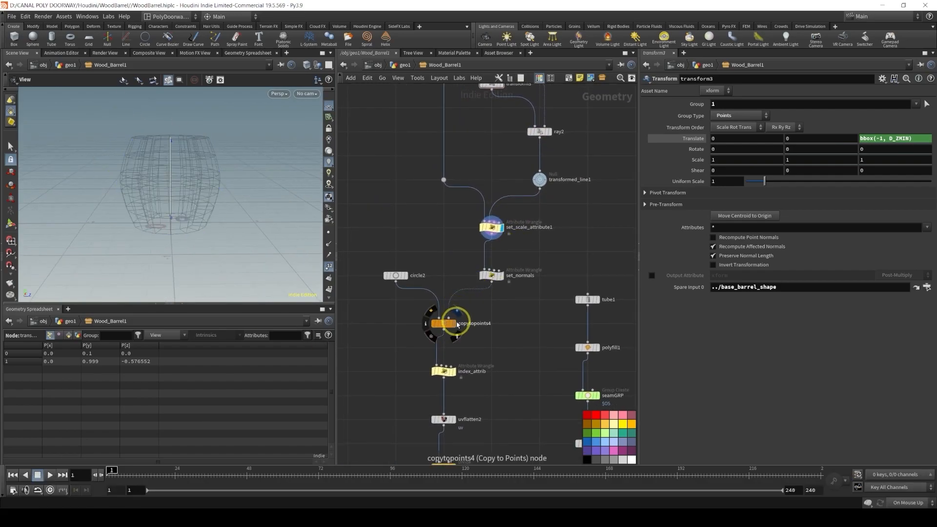
{"action": "left_click", "coordinate": [453, 323]}
{"action": "left_click_drag", "start_coordinate": [156, 208], "coordinate": [166, 156], "text": "alt"}
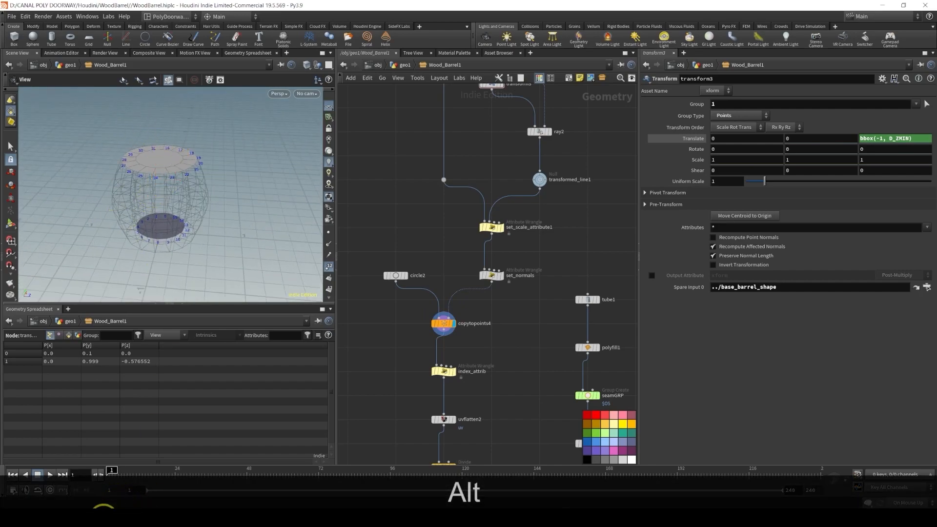
Test the cover fit by setting the Wood_Barrel1 Depth to 0.079
{"action": "right_click", "coordinate": [434, 64]}
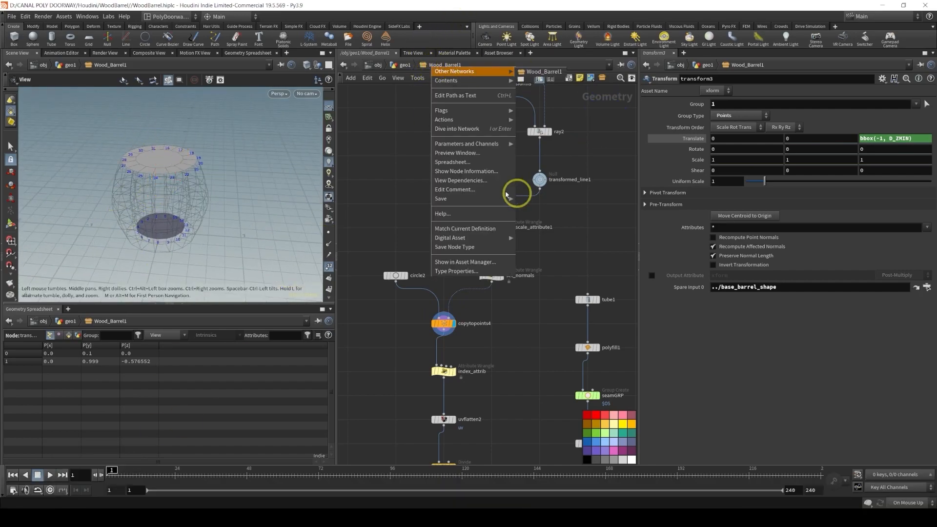
{"action": "mouse_move", "coordinate": [476, 144]}
{"action": "left_click", "coordinate": [556, 143]}
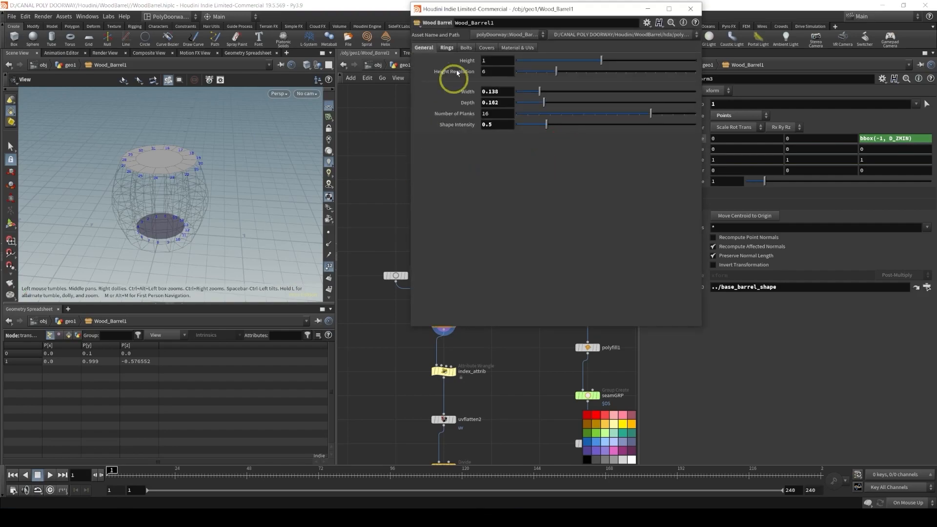
{"action": "left_click_drag", "start_coordinate": [547, 20], "coordinate": [314, 250]}
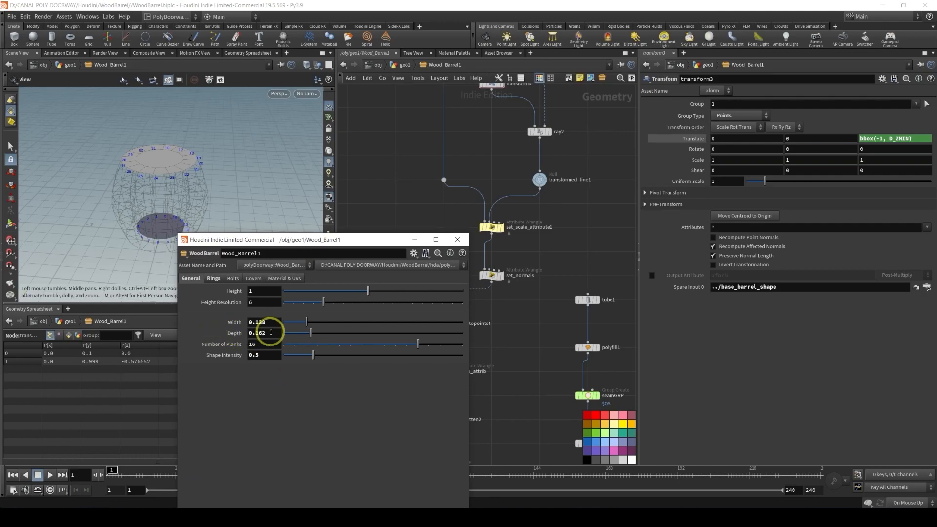
{"action": "left_click_drag", "start_coordinate": [348, 333], "coordinate": [298, 331]}
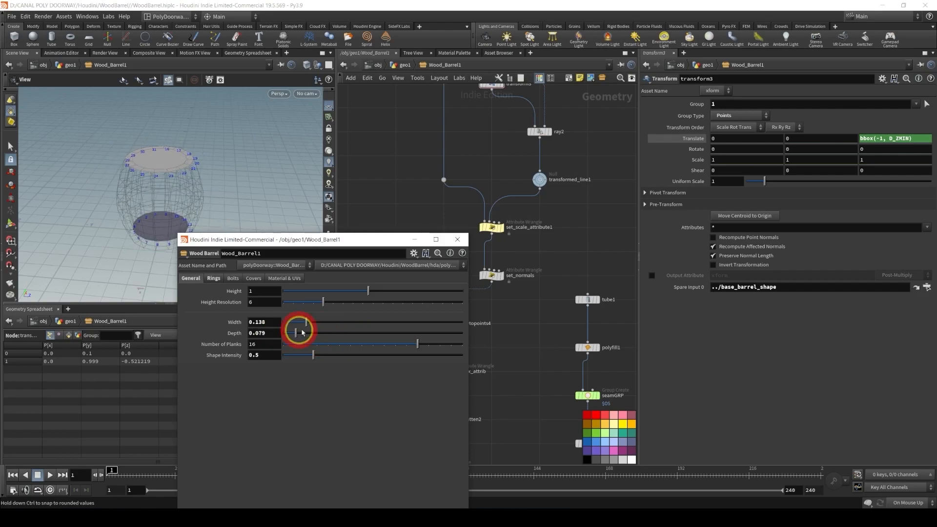
{"action": "left_click", "coordinate": [457, 238]}
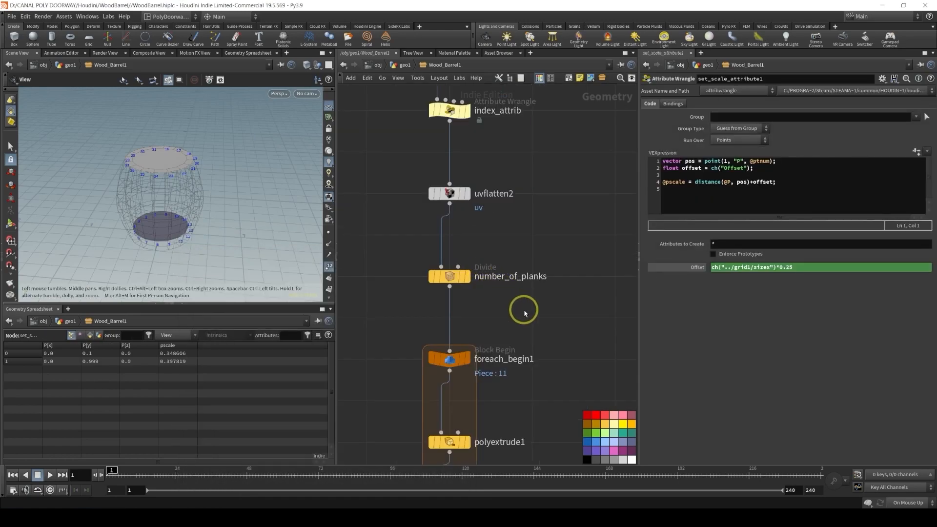
Open the Wood_Barrel1 parameters at the Rings settings
{"action": "middle_click_drag", "start_coordinate": [524, 312], "coordinate": [523, 213]}
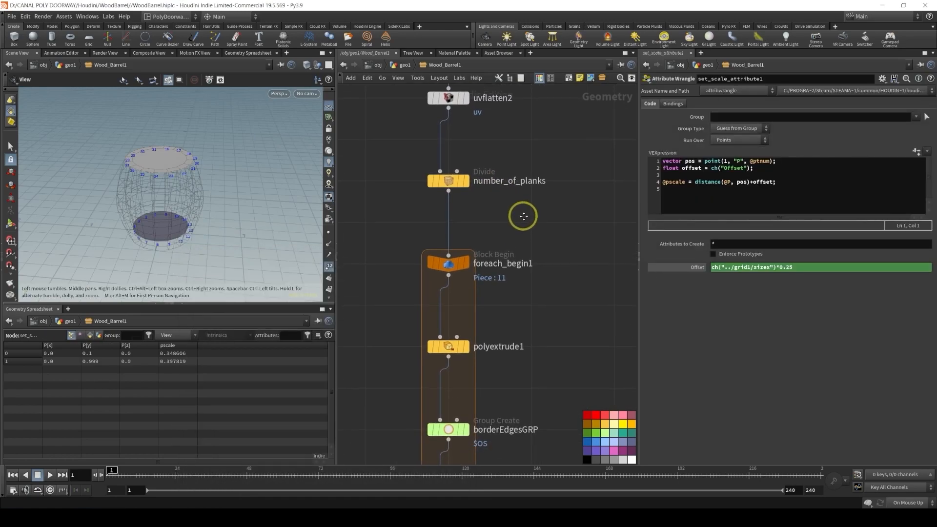
{"action": "right_click", "coordinate": [445, 69]}
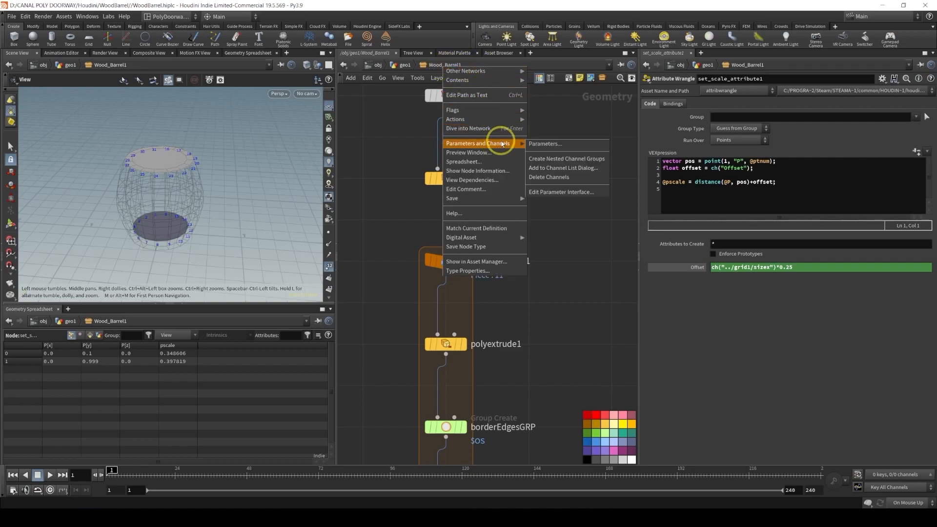
{"action": "left_click", "coordinate": [539, 147]}
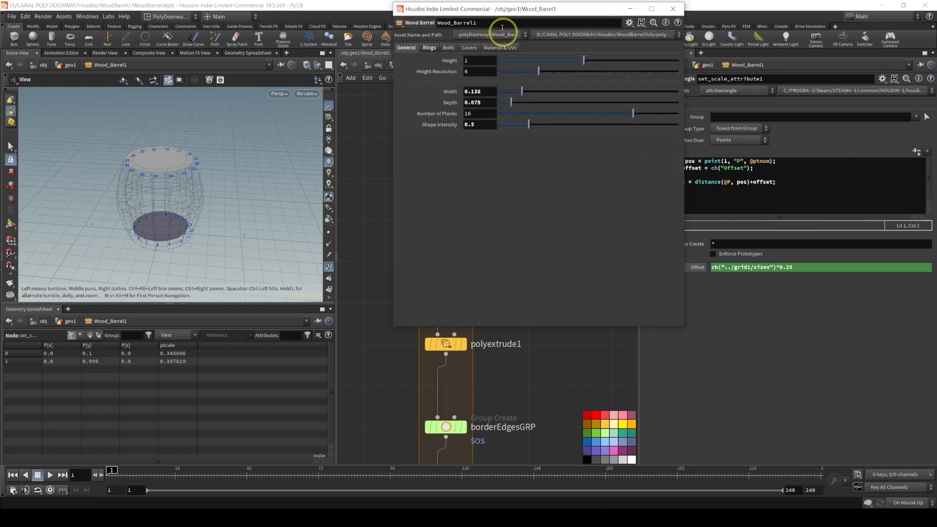
{"action": "left_click", "coordinate": [429, 48]}
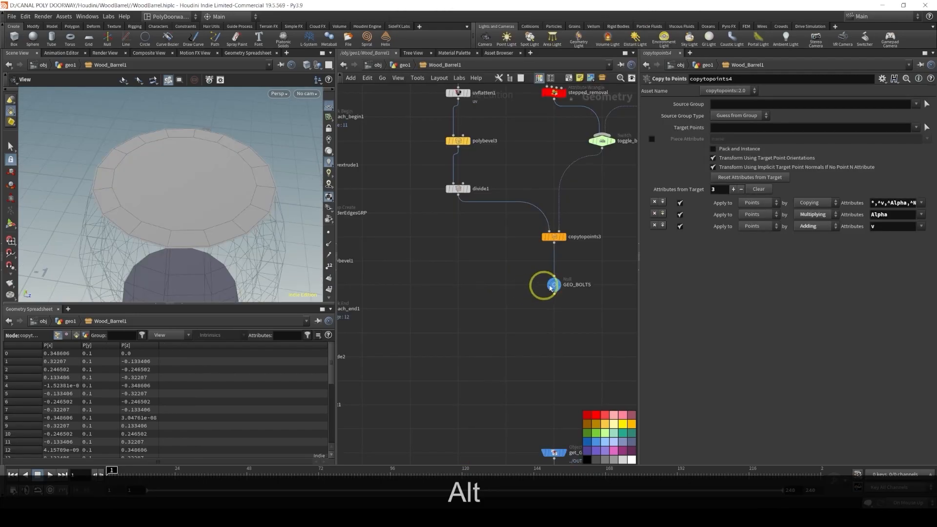
Display GEO_BOLTS and the final OUT_GEO_WOOD_BARREL output, and inspect the barrel's upper edge
{"action": "key", "text": "r"}
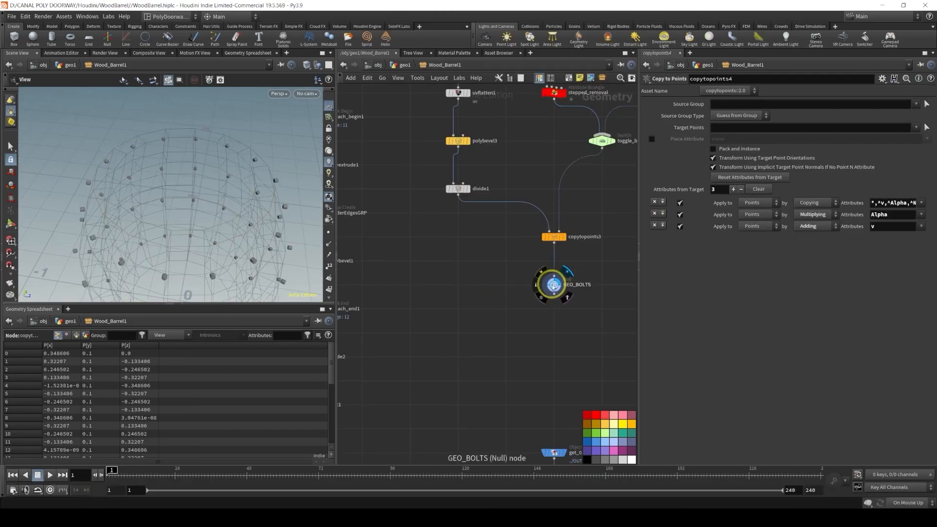
{"action": "scroll", "coordinate": [523, 337], "scroll_direction": "down", "scroll_amount": 2}
{"action": "middle_click_drag", "start_coordinate": [516, 345], "coordinate": [413, 117]}
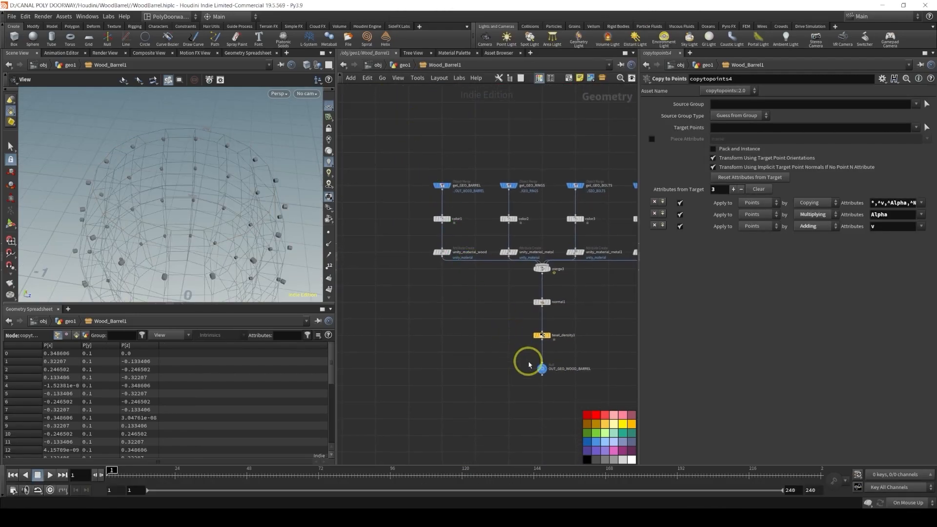
{"action": "key", "text": "r"}
{"action": "left_click", "coordinate": [542, 368]}
{"action": "left_click_drag", "start_coordinate": [176, 185], "coordinate": [152, 130], "text": "alt"}
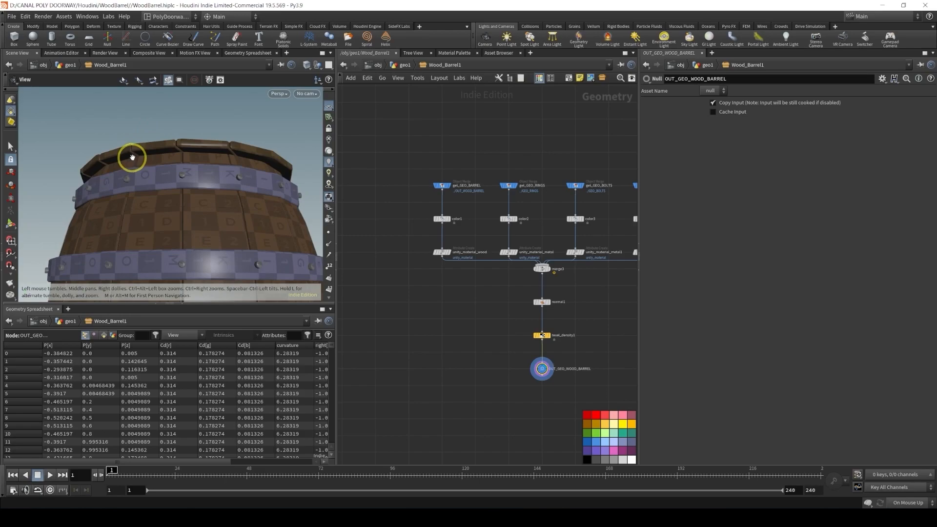
Display the divide2 node in the covers branch and inspect the plank covers
{"action": "middle_click_drag", "start_coordinate": [390, 273], "coordinate": [602, 344]}
{"action": "scroll", "coordinate": [601, 343], "scroll_direction": "down", "scroll_amount": 3}
{"action": "middle_click_drag", "start_coordinate": [505, 190], "coordinate": [466, 239]}
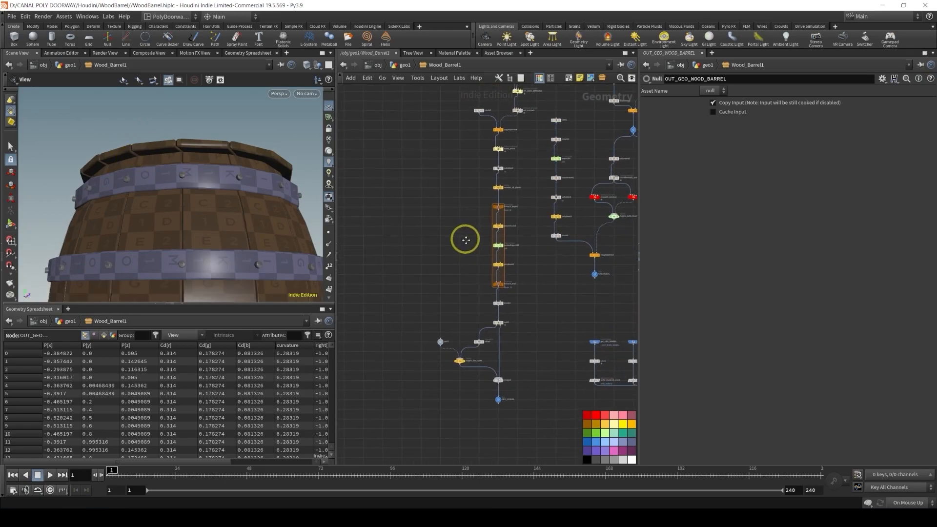
{"action": "scroll", "coordinate": [479, 188], "scroll_direction": "up", "scroll_amount": 2}
{"action": "scroll", "coordinate": [487, 165], "scroll_direction": "up", "scroll_amount": 1}
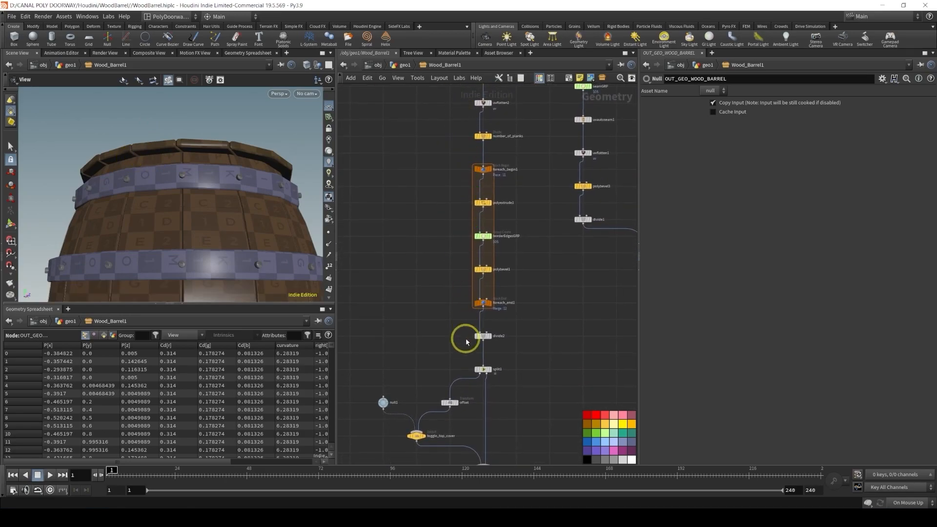
{"action": "left_click", "coordinate": [488, 335]}
{"action": "left_click_drag", "start_coordinate": [278, 219], "coordinate": [256, 176], "text": "alt"}
{"action": "scroll", "coordinate": [456, 291], "scroll_direction": "down", "scroll_amount": 4}
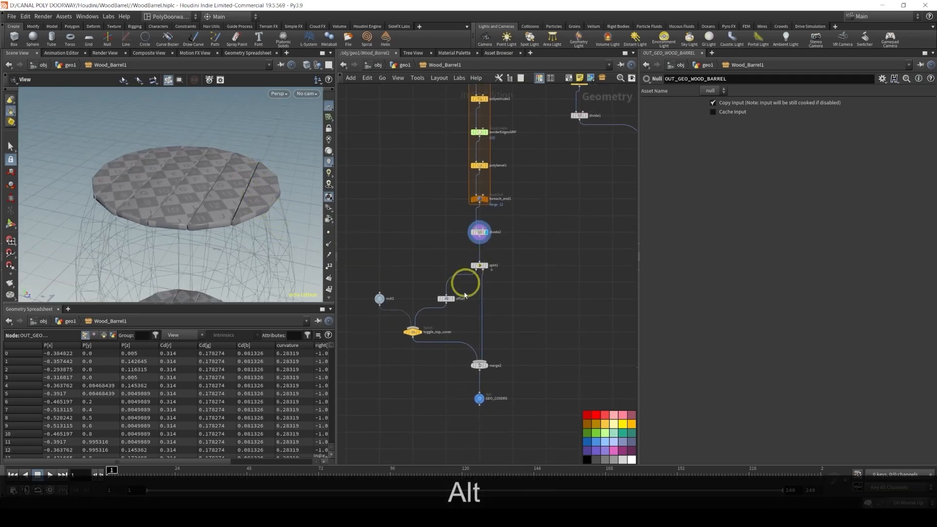
Set the Uniform Scale of the offset transform in the covers branch to 0.95 and inspect the top cover
{"action": "scroll", "coordinate": [458, 299], "scroll_direction": "up", "scroll_amount": 3}
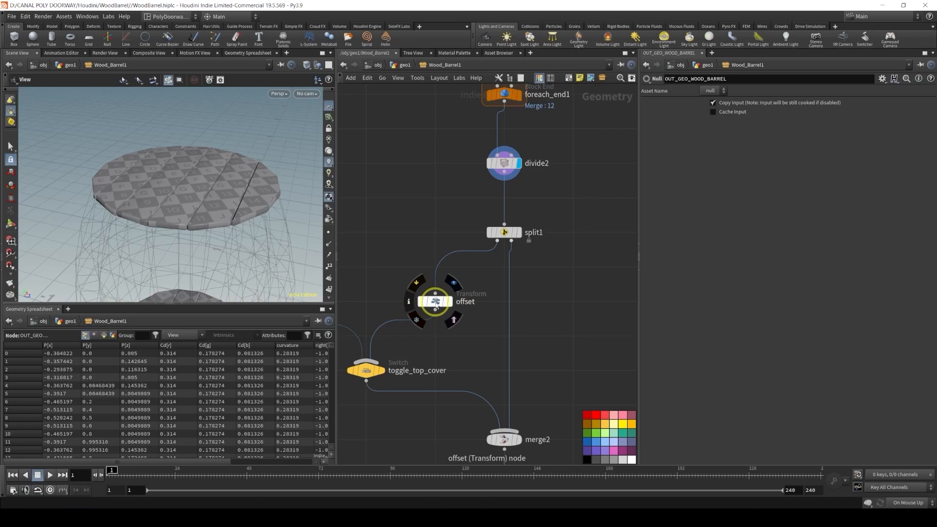
{"action": "left_click", "coordinate": [434, 300]}
{"action": "left_click", "coordinate": [450, 301]}
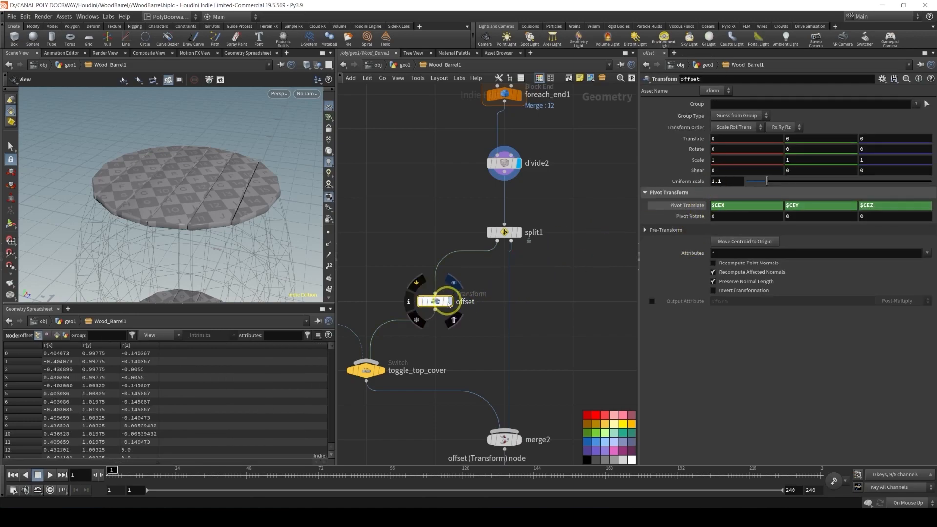
{"action": "left_click_drag", "start_coordinate": [230, 219], "coordinate": [437, 238], "text": "alt"}
{"action": "left_click", "coordinate": [726, 181]}
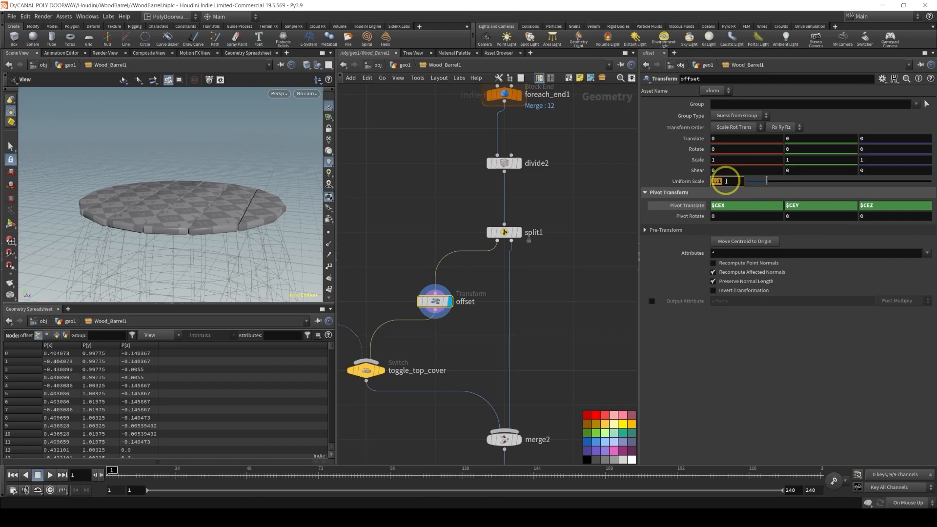
{"action": "type", "text": "0.9"}
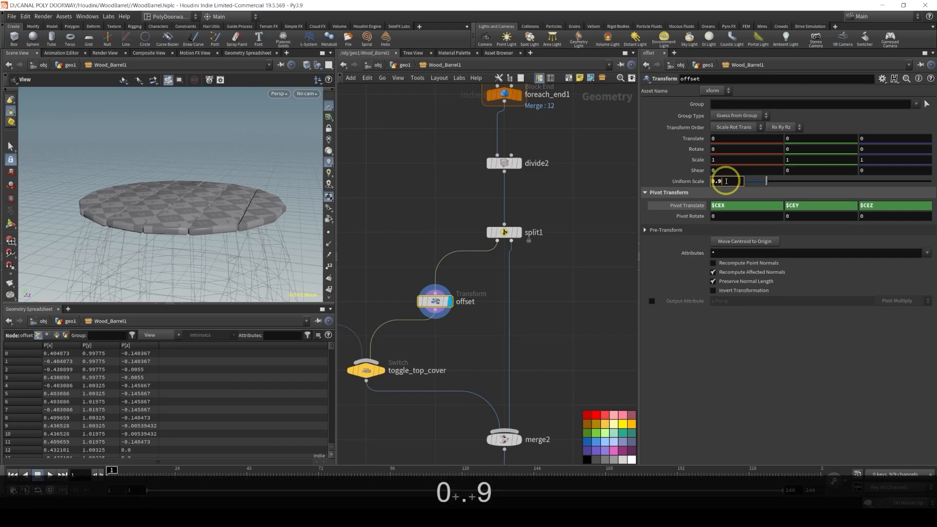
{"action": "key", "text": "Return"}
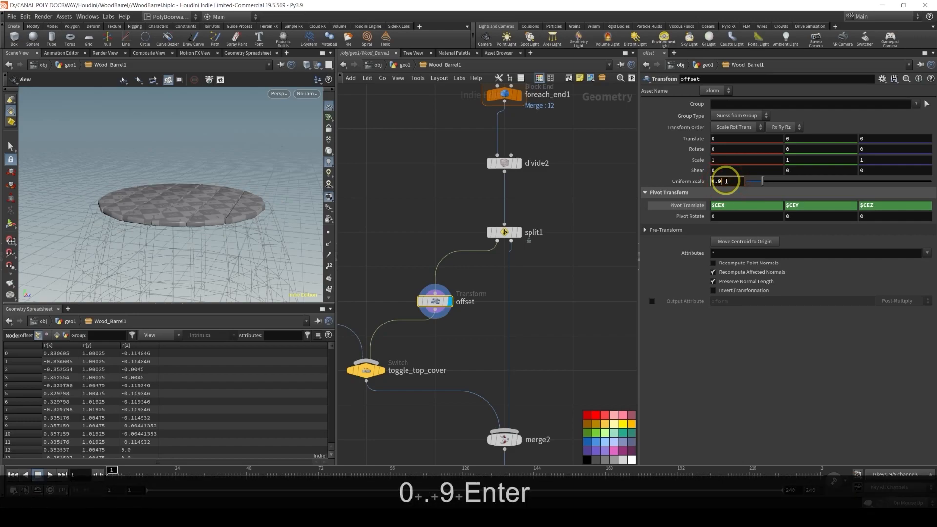
{"action": "type", "text": "5"}
{"action": "key", "text": "Return"}
{"action": "left_click_drag", "start_coordinate": [188, 197], "coordinate": [153, 192], "text": "alt"}
Display the final OUT_GEO_WOOD_BARREL output and open the Wood_Barrel1 parameters in a separate window
{"action": "scroll", "coordinate": [512, 288], "scroll_direction": "down", "scroll_amount": 3}
{"action": "scroll", "coordinate": [527, 356], "scroll_direction": "down", "scroll_amount": 3}
{"action": "middle_click_drag", "start_coordinate": [528, 346], "coordinate": [352, 172]}
{"action": "left_click", "coordinate": [528, 285]}
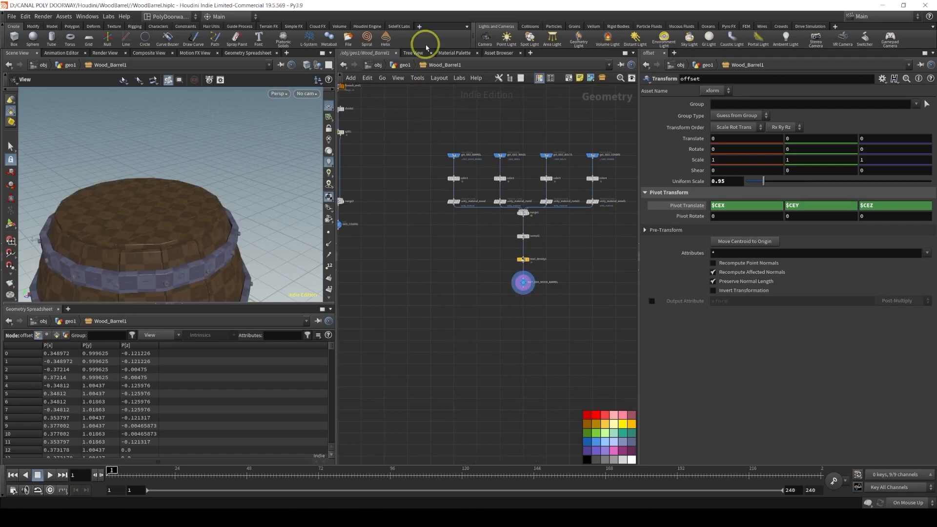
{"action": "right_click", "coordinate": [443, 71]}
{"action": "mouse_move", "coordinate": [493, 149]}
{"action": "left_click", "coordinate": [557, 147]}
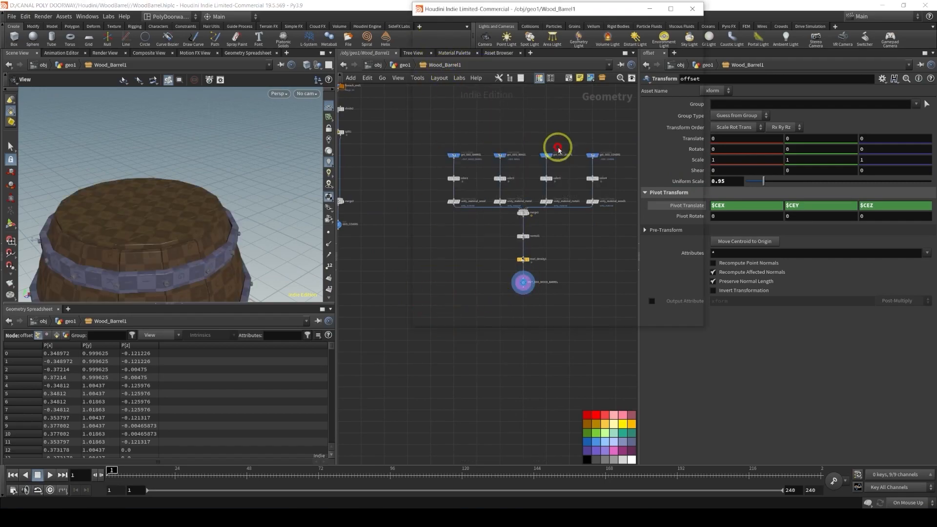
{"action": "left_click_drag", "start_coordinate": [243, 190], "coordinate": [145, 147], "text": "alt"}
Test a higher Number of Rings on the barrel, and set it to 3
{"action": "mouse_move", "coordinate": [541, 60]}
{"action": "left_mouse_down"}
{"action": "mouse_move", "coordinate": [529, 63]}
{"action": "mouse_move", "coordinate": [537, 60]}
{"action": "left_mouse_up"}
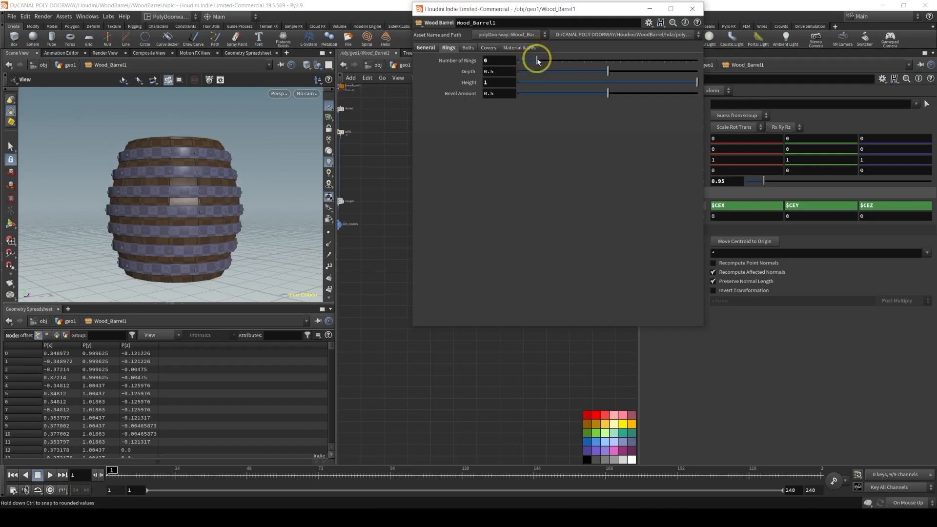
{"action": "double_click", "coordinate": [500, 59]}
{"action": "type", "text": "3"}
{"action": "key", "text": "Return"}
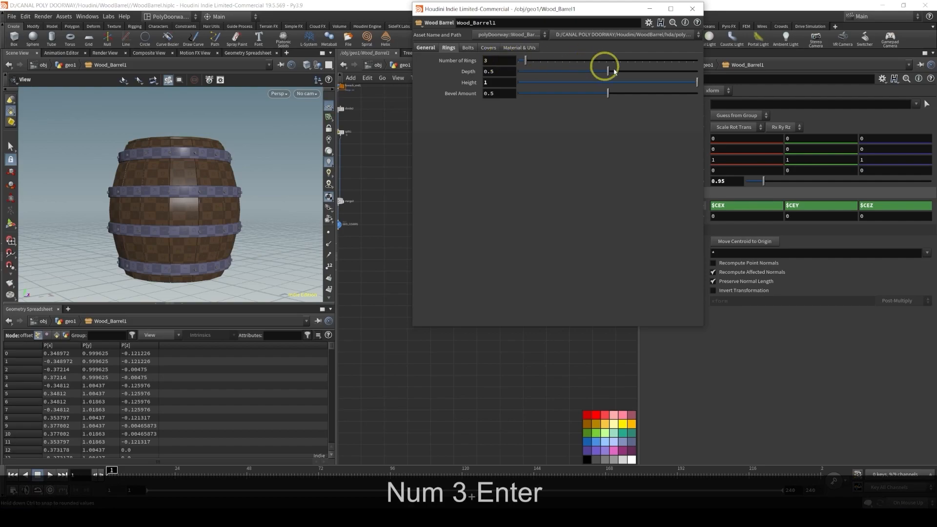
Try different Depth values on the rings while viewing them up close, and undo back to 0.434
{"action": "left_click_drag", "start_coordinate": [592, 73], "coordinate": [581, 73]}
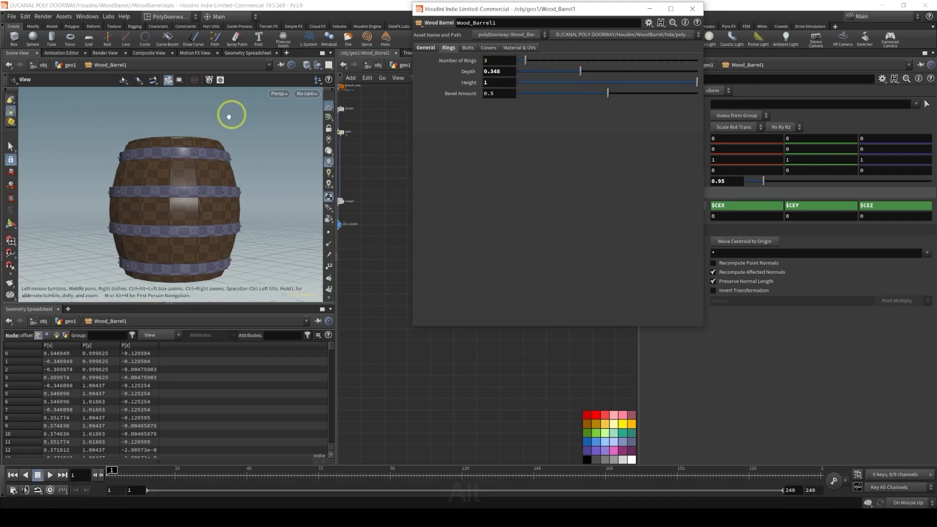
{"action": "left_click_drag", "start_coordinate": [238, 109], "coordinate": [203, 182], "text": "alt"}
{"action": "right_click_drag", "start_coordinate": [203, 182], "coordinate": [341, 168], "text": "alt"}
{"action": "left_click_drag", "start_coordinate": [584, 78], "coordinate": [625, 73]}
{"action": "key", "text": "ctrl+z"}
{"action": "key", "text": "ctrl+z"}
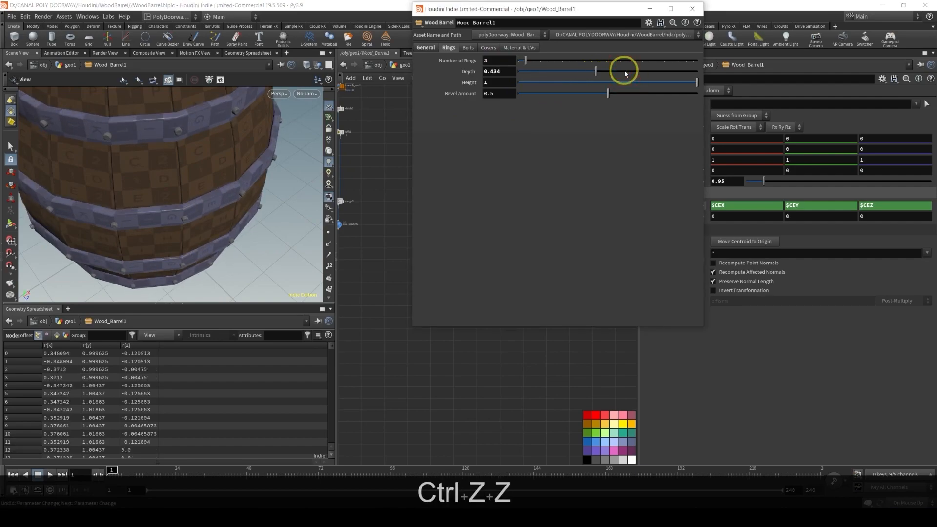
Try other Height and Bevel Amount values on the rings, undo the last change, and inspect the whole barrel
{"action": "left_click_drag", "start_coordinate": [641, 85], "coordinate": [625, 83]}
{"action": "left_click_drag", "start_coordinate": [185, 176], "coordinate": [183, 139], "text": "alt"}
{"action": "mouse_move", "coordinate": [659, 82]}
{"action": "left_mouse_down"}
{"action": "mouse_move", "coordinate": [587, 96]}
{"action": "mouse_move", "coordinate": [649, 96]}
{"action": "left_mouse_up"}
{"action": "key", "text": "ctrl+z"}
{"action": "left_click_drag", "start_coordinate": [302, 122], "coordinate": [236, 146], "text": "alt"}
{"action": "right_click_drag", "start_coordinate": [236, 146], "coordinate": [203, 174], "text": "alt"}
{"action": "mouse_move", "coordinate": [203, 173]}
{"action": "left_mouse_down", "text": "alt"}
{"action": "mouse_move", "coordinate": [169, 197]}
{"action": "mouse_move", "coordinate": [210, 185]}
{"action": "left_mouse_up", "text": "alt"}
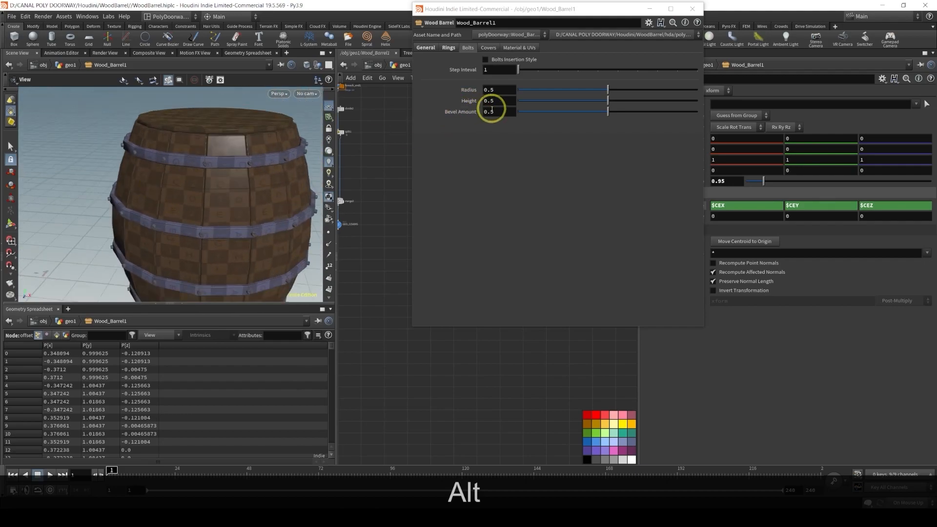
Test the bolts' Step Interval at 4 and at lower values such as 2
{"action": "left_click_drag", "start_coordinate": [531, 71], "coordinate": [585, 74]}
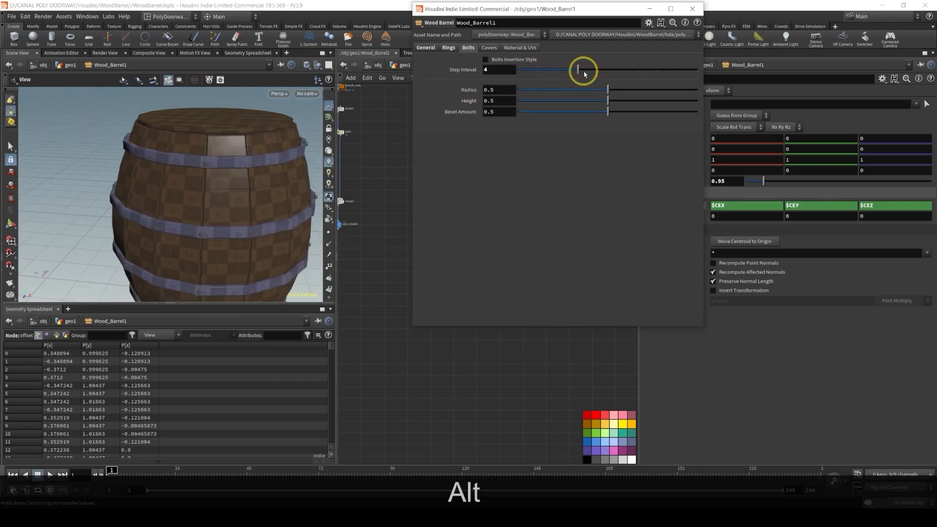
{"action": "left_click_drag", "start_coordinate": [245, 191], "coordinate": [274, 171], "text": "alt"}
{"action": "left_click_drag", "start_coordinate": [577, 69], "coordinate": [528, 70]}
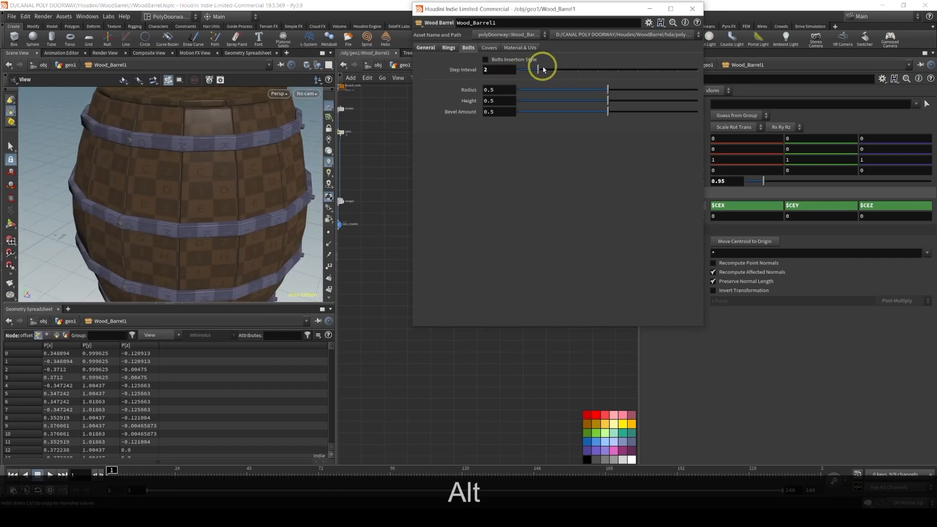
Enable Bolts Insertion Style and set its Seed to 119 and Threshold to 0.18
{"action": "left_click", "coordinate": [488, 64]}
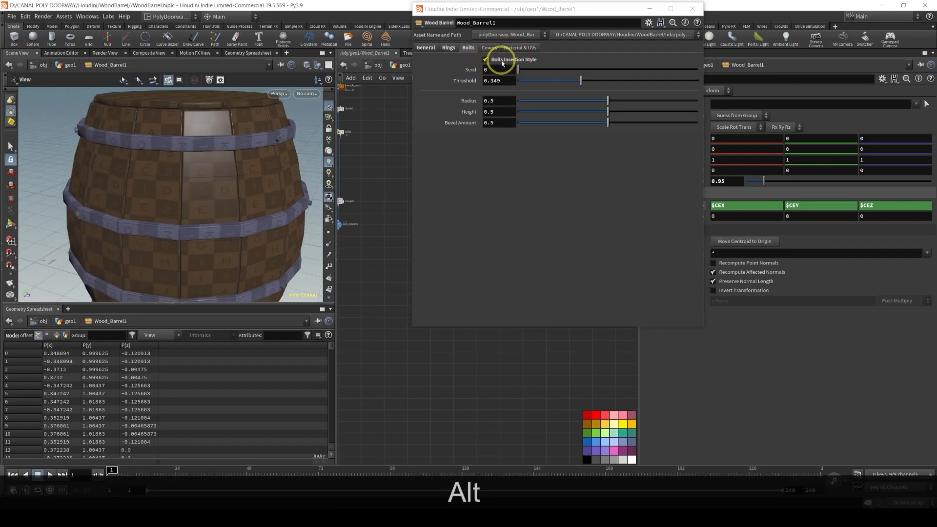
{"action": "left_click_drag", "start_coordinate": [518, 69], "coordinate": [527, 73]}
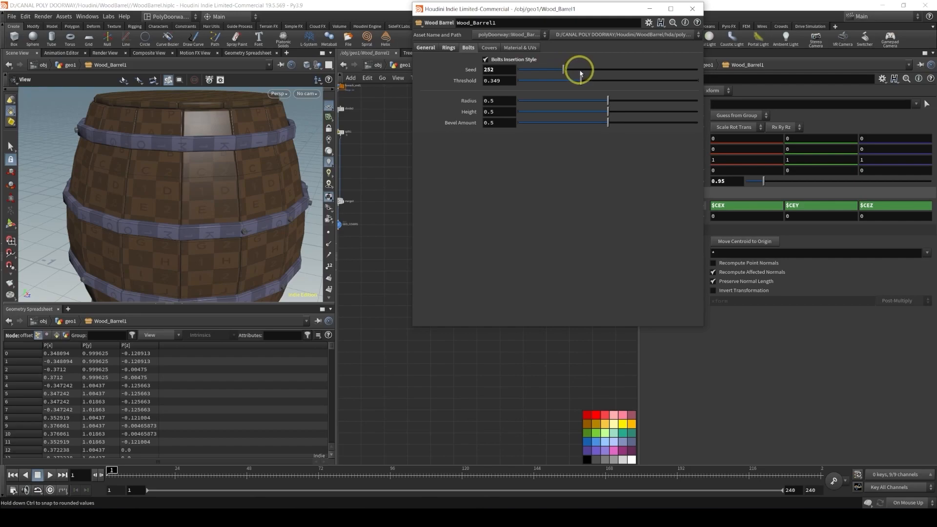
{"action": "left_click_drag", "start_coordinate": [595, 84], "coordinate": [626, 82]}
{"action": "left_click_drag", "start_coordinate": [567, 80], "coordinate": [550, 83]}
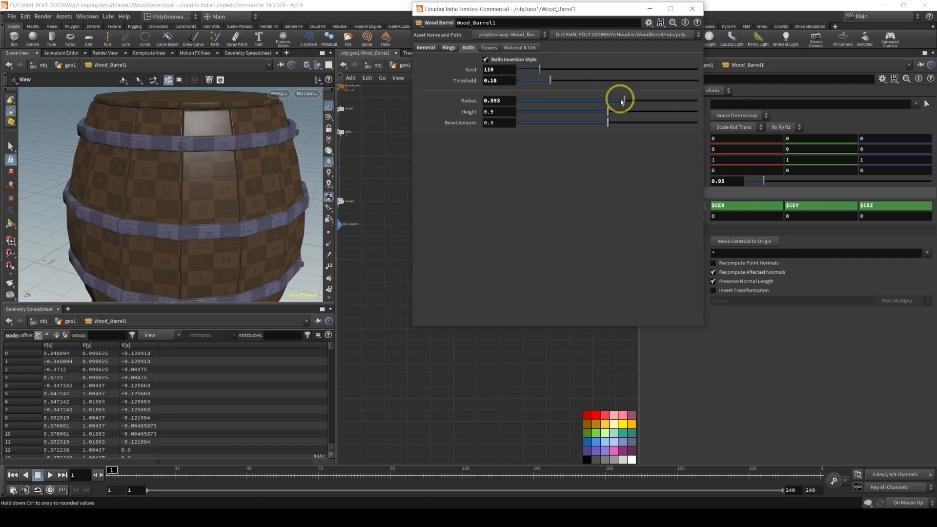
Set the bolts' Radius to 0.665 and Height to 0.489, and undo the trial changes to their Bevel Amount
{"action": "left_click", "coordinate": [638, 101]}
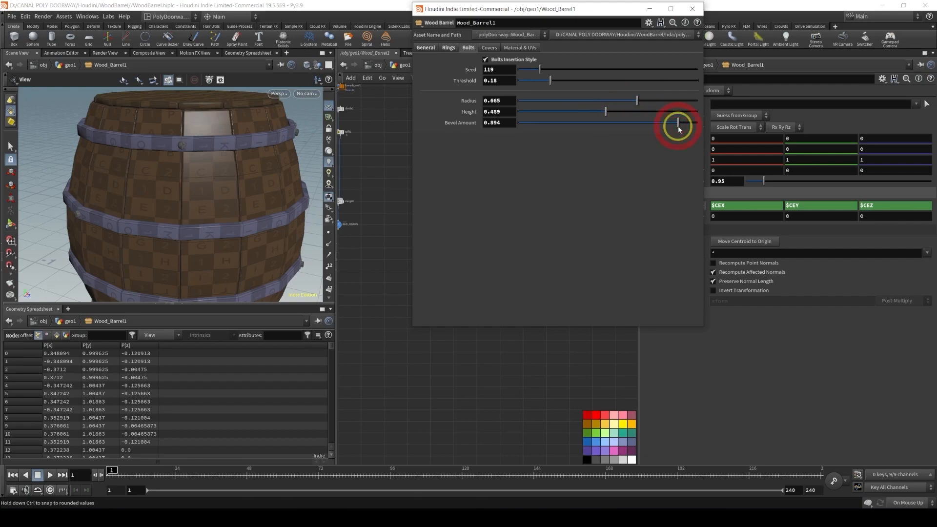
{"action": "left_click_drag", "start_coordinate": [642, 128], "coordinate": [530, 130]}
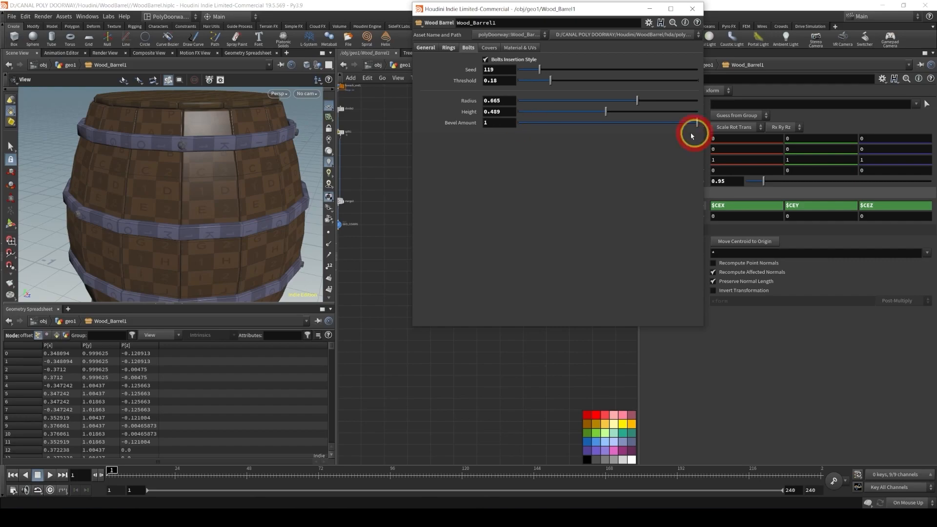
{"action": "key", "text": "ctrl+z"}
{"action": "key", "text": "ctrl+z"}
{"action": "key", "text": "ctrl+z"}
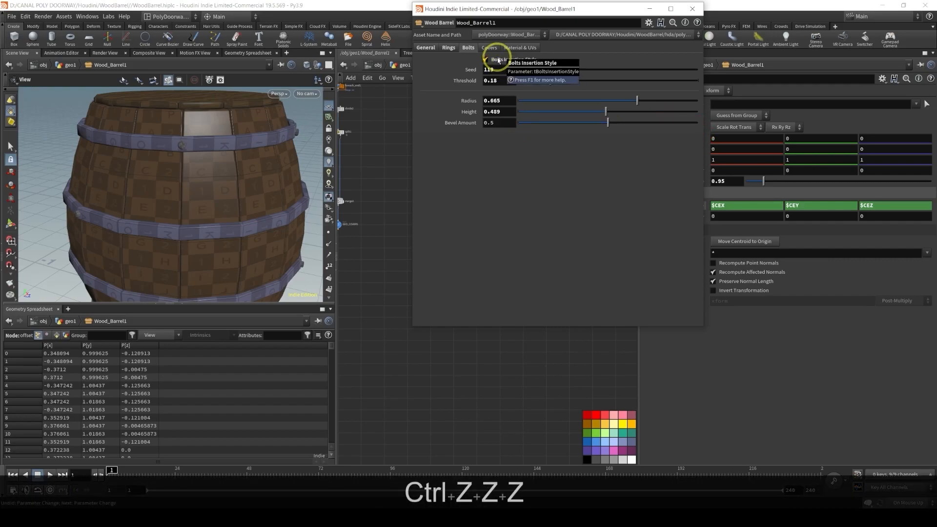
Set the covers' Number of planks to 9 and test different Extrude Amount values, including 0.354 and 0.638
{"action": "left_click", "coordinate": [490, 48]}
{"action": "left_click_drag", "start_coordinate": [265, 184], "coordinate": [203, 217], "text": "alt"}
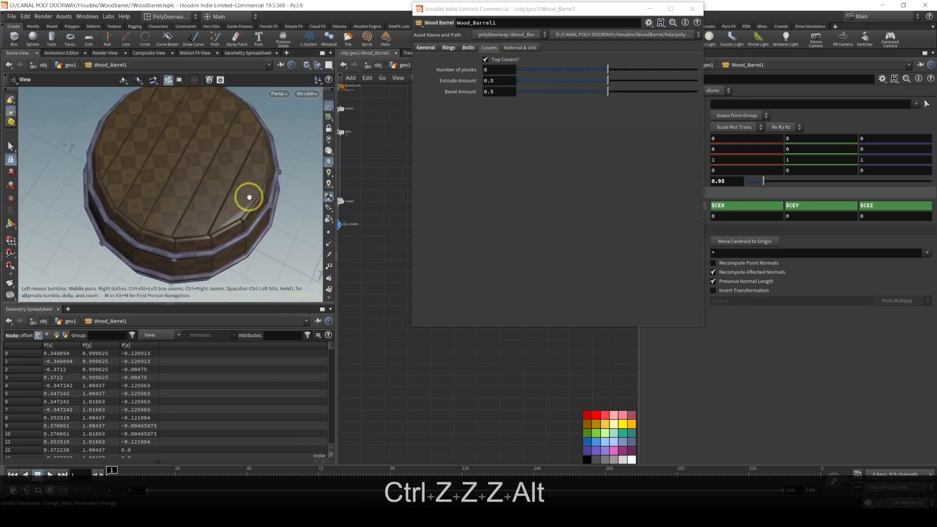
{"action": "left_click_drag", "start_coordinate": [601, 69], "coordinate": [674, 72]}
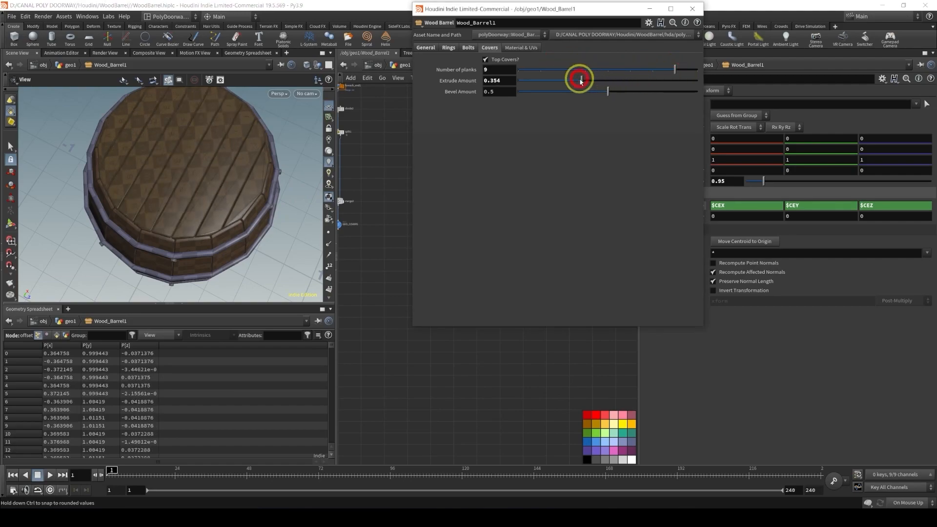
{"action": "left_click_drag", "start_coordinate": [579, 80], "coordinate": [631, 80]}
{"action": "left_click_drag", "start_coordinate": [243, 174], "coordinate": [242, 111], "text": "alt"}
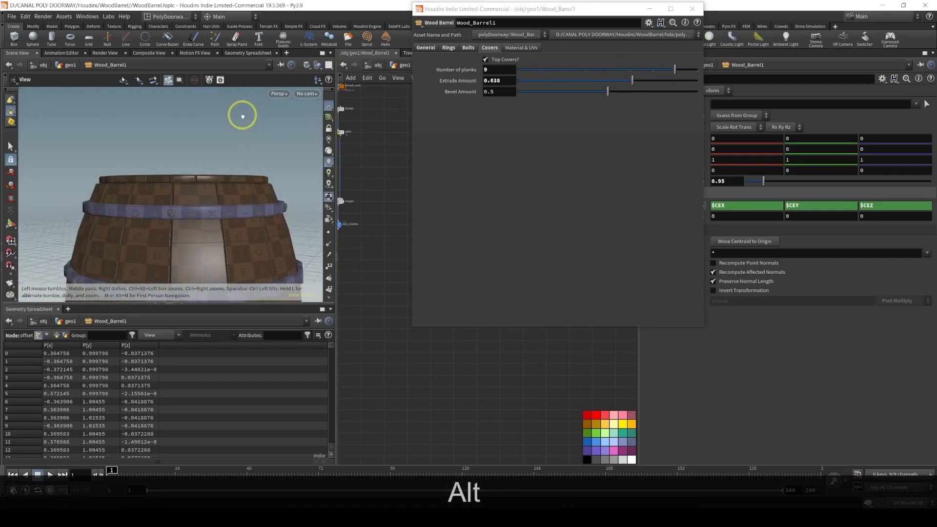
{"action": "left_click_drag", "start_coordinate": [576, 80], "coordinate": [678, 95]}
{"action": "mouse_move", "coordinate": [247, 126]}
{"action": "left_mouse_down", "text": "alt"}
{"action": "mouse_move", "coordinate": [241, 151]}
{"action": "mouse_move", "coordinate": [255, 138]}
{"action": "left_mouse_up", "text": "alt"}
Test the barrel's Map Size at 1024x1024 and 2048x2048, and set it to 512x512
{"action": "left_click", "coordinate": [520, 48]}
{"action": "right_click_drag", "start_coordinate": [197, 215], "coordinate": [355, 151], "text": "alt"}
{"action": "left_click", "coordinate": [503, 92]}
{"action": "left_click", "coordinate": [500, 127]}
{"action": "left_click", "coordinate": [502, 91]}
{"action": "left_click", "coordinate": [508, 136]}
{"action": "left_click", "coordinate": [503, 93]}
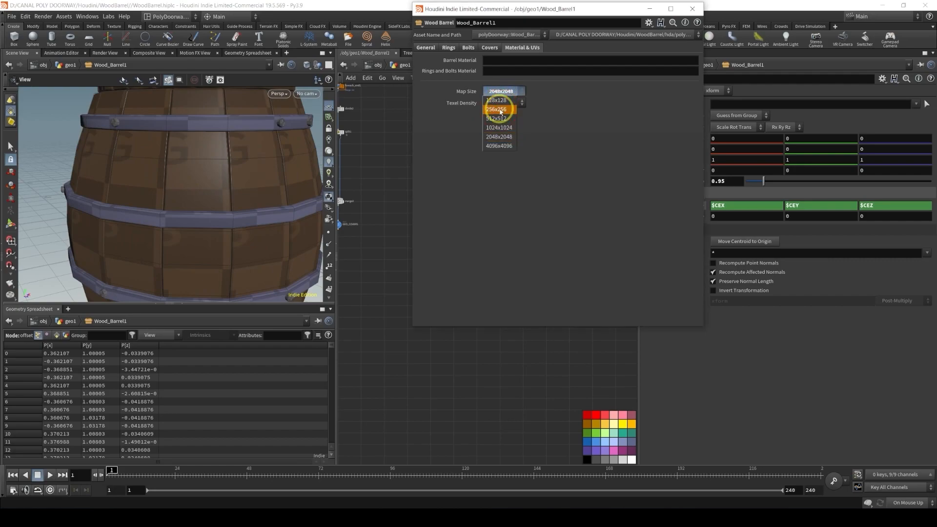
{"action": "left_click", "coordinate": [498, 119]}
Test the Texel Density at 1024x1024 and 2048x2048, and set it to 512x512
{"action": "left_click", "coordinate": [502, 97]}
{"action": "left_click", "coordinate": [499, 119]}
{"action": "left_click", "coordinate": [502, 103]}
{"action": "left_click", "coordinate": [502, 140]}
{"action": "left_click", "coordinate": [501, 103]}
{"action": "left_click", "coordinate": [503, 149]}
{"action": "left_click", "coordinate": [502, 104]}
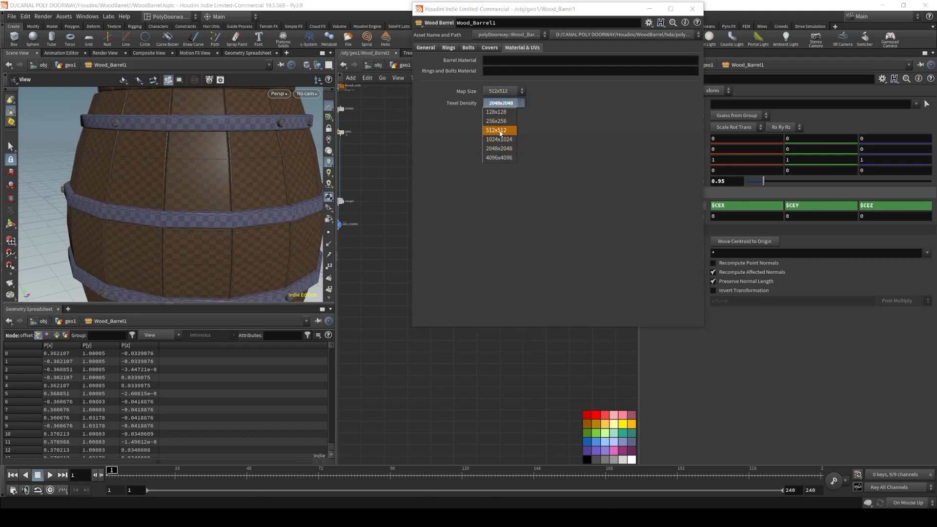
{"action": "left_click", "coordinate": [501, 130]}
Enter the test value aeeee as Barrel Material and check the output's unity_material attribute in the Geometry Spreadsheet
{"action": "left_click", "coordinate": [490, 60]}
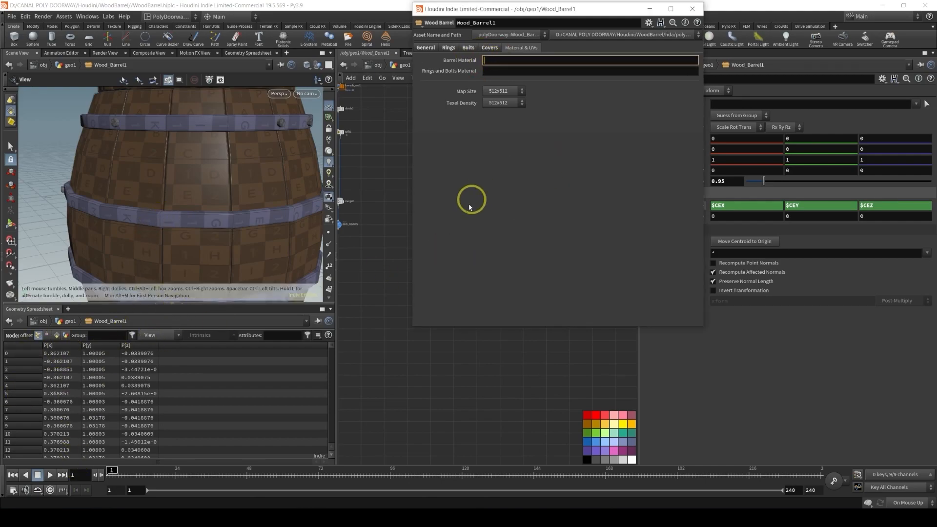
{"action": "left_click", "coordinate": [58, 336]}
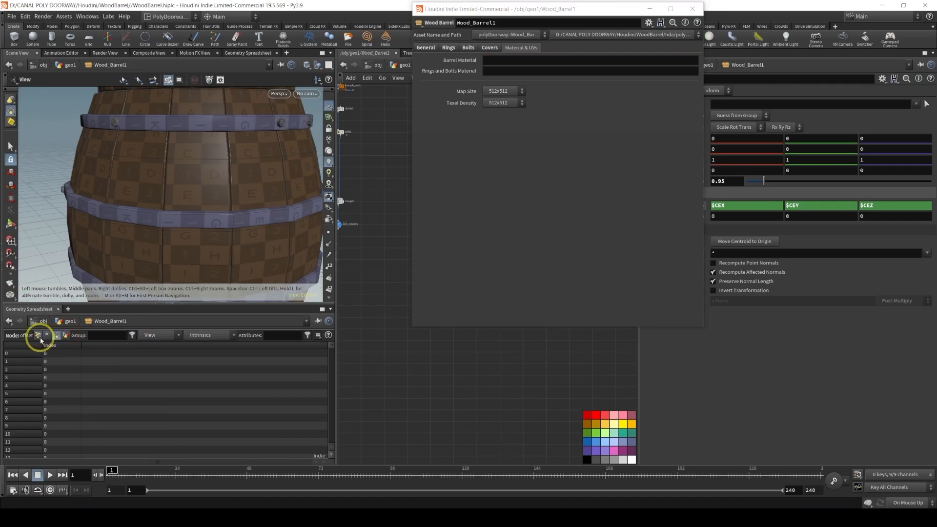
{"action": "left_click", "coordinate": [39, 337]}
{"action": "left_click", "coordinate": [502, 170]}
{"action": "left_click", "coordinate": [493, 60]}
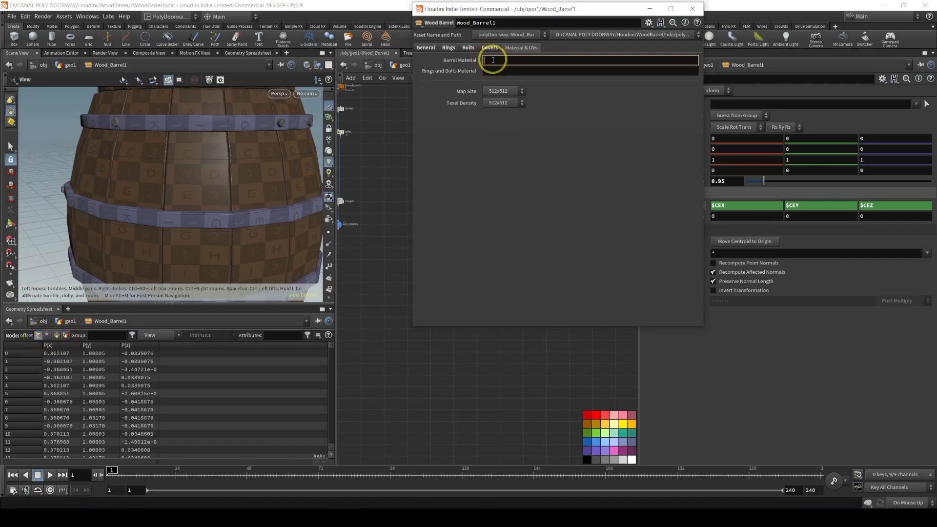
{"action": "type", "text": "aeeee"}
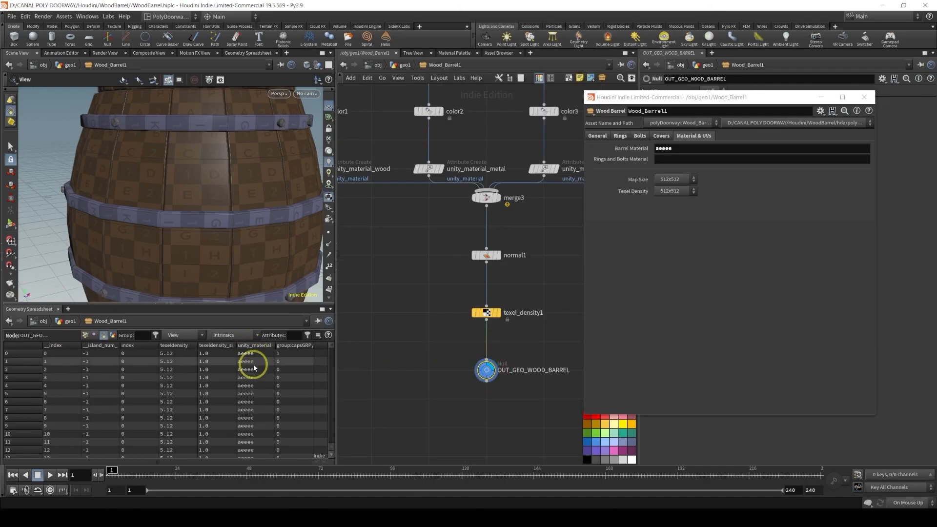
{"action": "scroll", "coordinate": [248, 408], "scroll_direction": "down", "scroll_amount": 4}
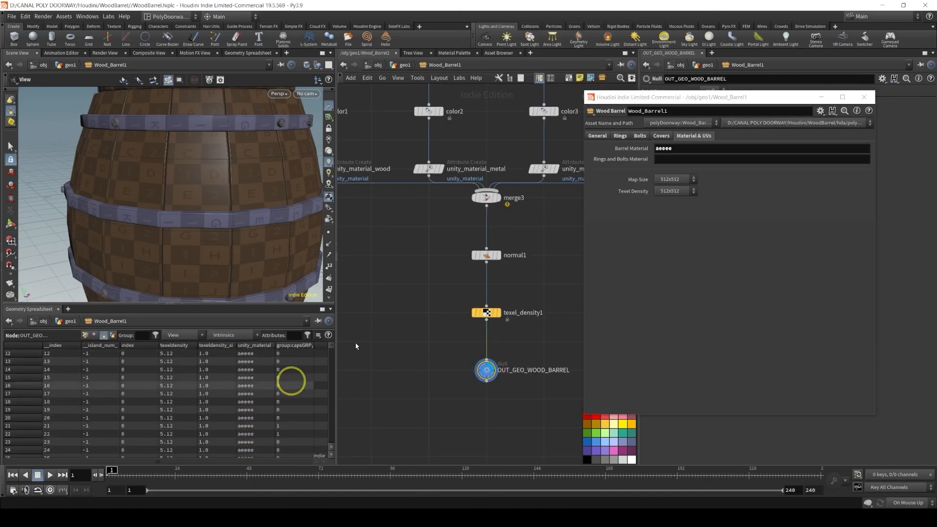
Clear the test value from Barrel Material
{"action": "left_click_drag", "start_coordinate": [683, 147], "coordinate": [607, 147]}
{"action": "key", "text": "BackSpace"}
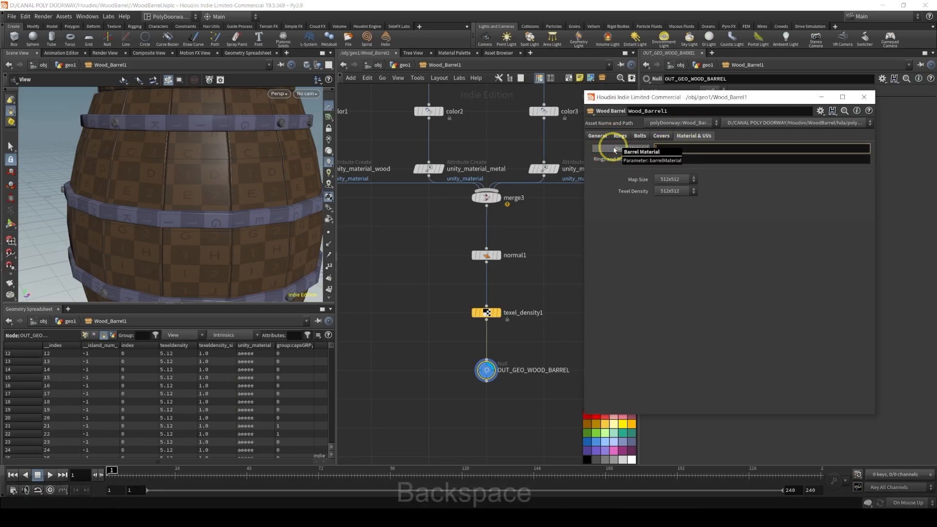
{"action": "key", "text": "Return"}
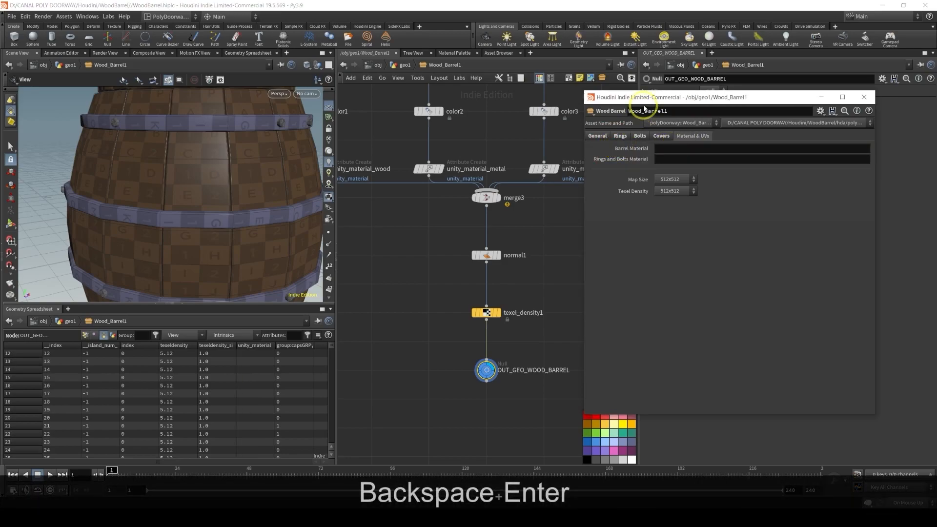
Close the Wood_Barrel1 parameter window and save the asset's node type
{"action": "left_click_drag", "start_coordinate": [660, 98], "coordinate": [469, 111]}
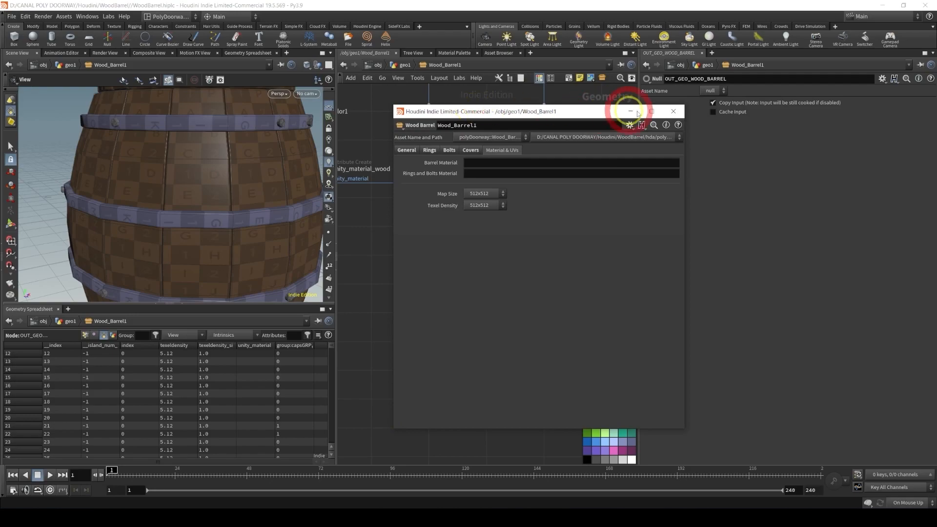
{"action": "left_click", "coordinate": [673, 113]}
{"action": "right_click", "coordinate": [436, 73]}
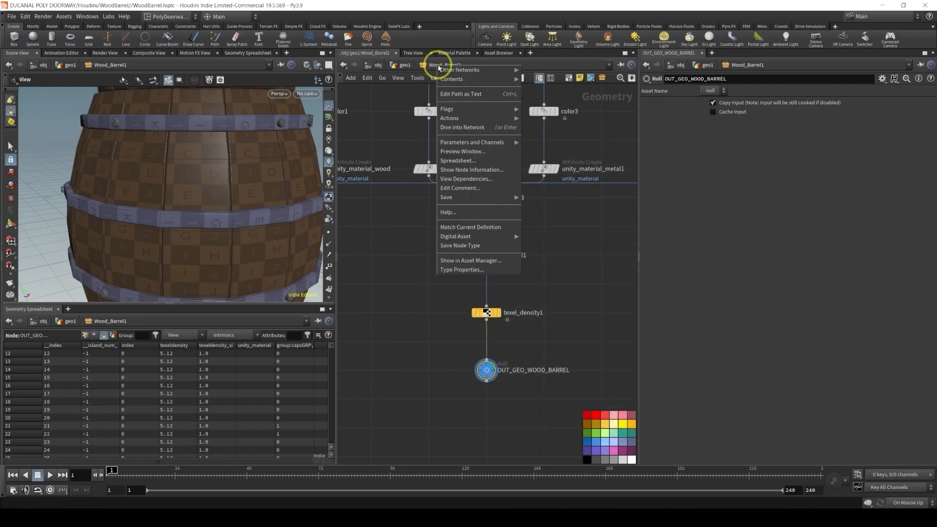
{"action": "left_click", "coordinate": [483, 248]}
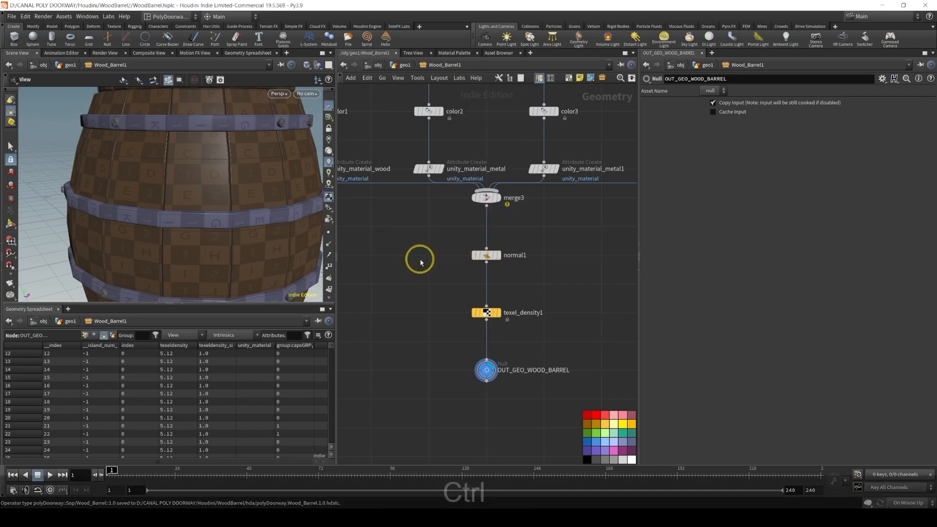
Save the WoodBarrel scene file
{"action": "key", "text": "ctrl+s"}
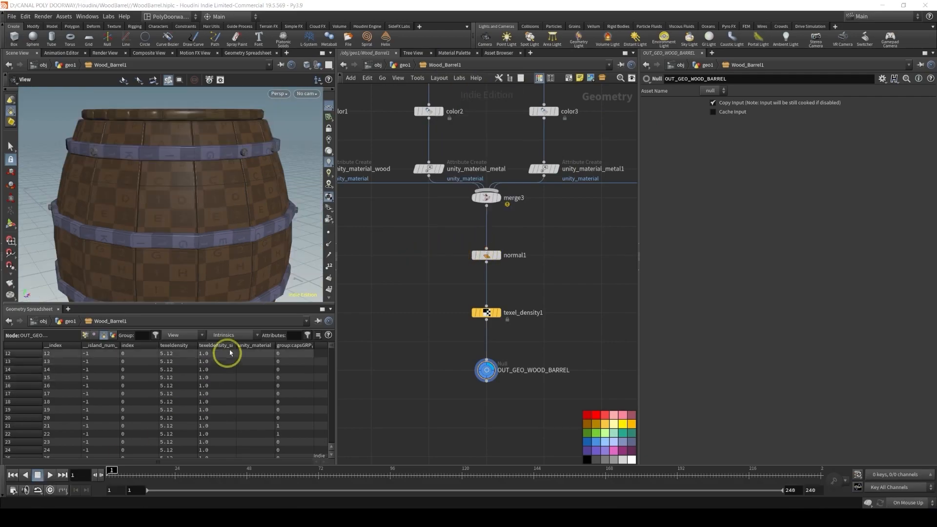
{"action": "scroll", "coordinate": [173, 190], "scroll_direction": "down", "scroll_amount": 7}
{"action": "middle_click_drag", "start_coordinate": [171, 213], "coordinate": [192, 222]}
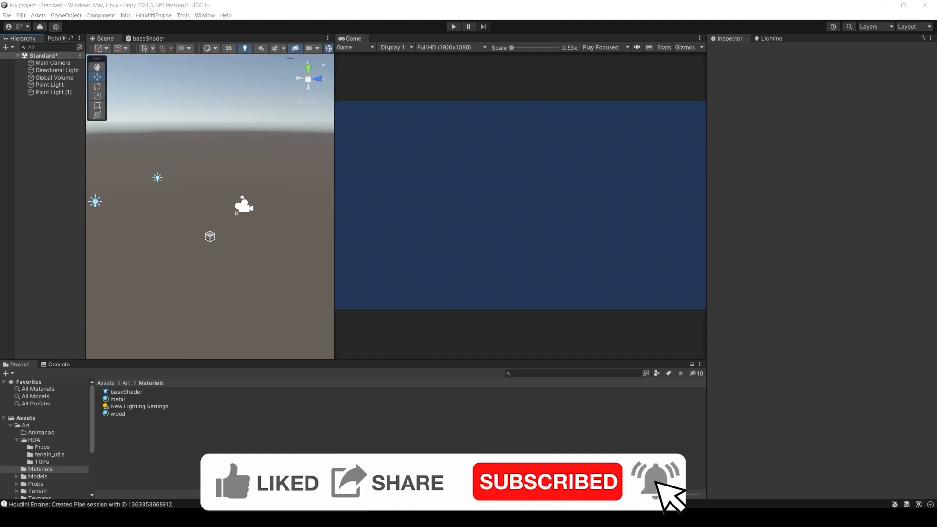
Switch to Unity and add the polyDoorway.Wood_Barrel.1.0 asset from the HDA Props folder to the scene
{"action": "left_click", "coordinate": [42, 447]}
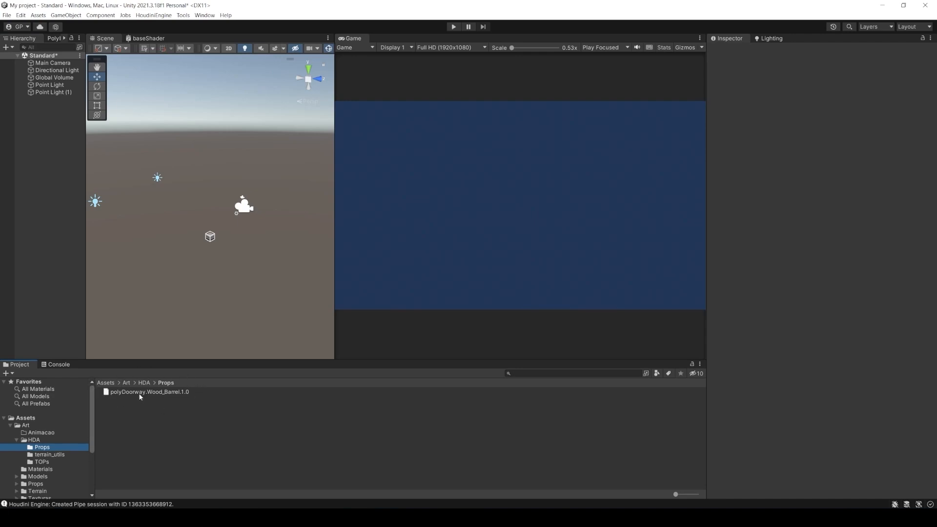
{"action": "left_click_drag", "start_coordinate": [139, 393], "coordinate": [64, 211]}
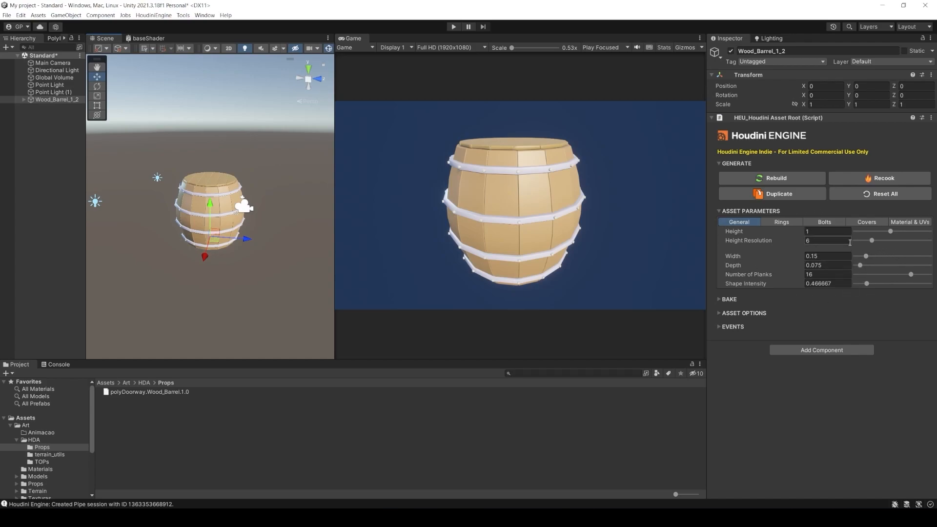
Adjust the barrel's general parameters to a Height of about 1.017 and a Width of about 0.158
{"action": "left_click_drag", "start_coordinate": [888, 230], "coordinate": [891, 231]}
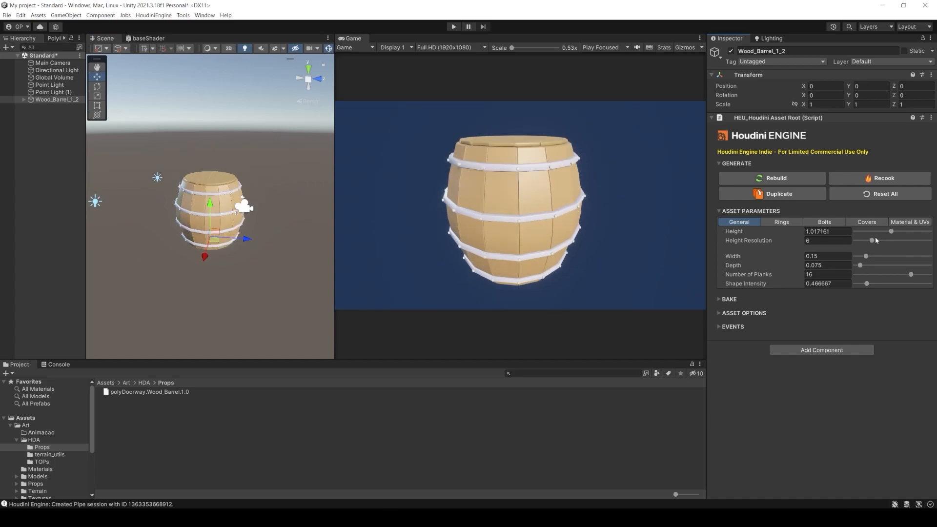
{"action": "left_click", "coordinate": [870, 256]}
{"action": "left_click_drag", "start_coordinate": [870, 257], "coordinate": [867, 258]}
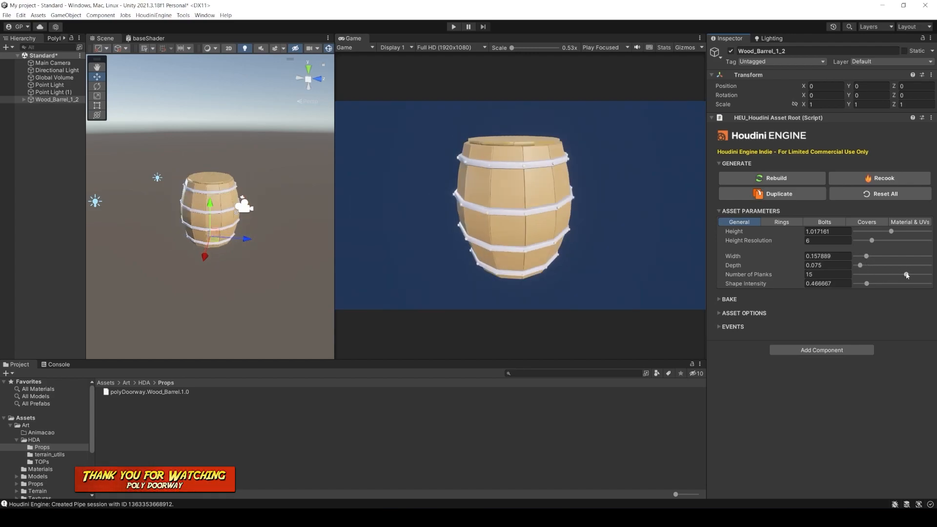
Assign the metal material to Rings and Bolts Material and the wood material to Barrel Material
{"action": "left_click", "coordinate": [904, 223]}
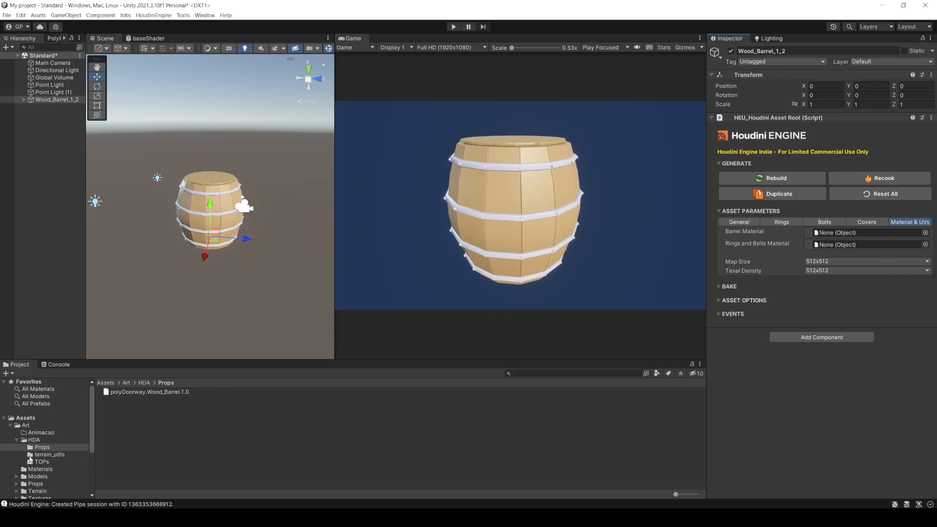
{"action": "left_click", "coordinate": [40, 468]}
{"action": "left_click_drag", "start_coordinate": [117, 400], "coordinate": [838, 244]}
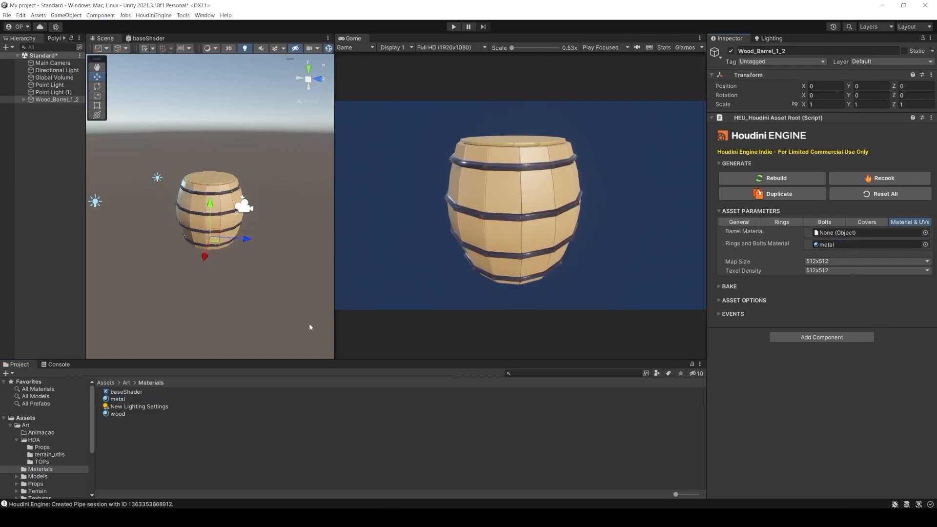
{"action": "left_click_drag", "start_coordinate": [111, 415], "coordinate": [827, 236]}
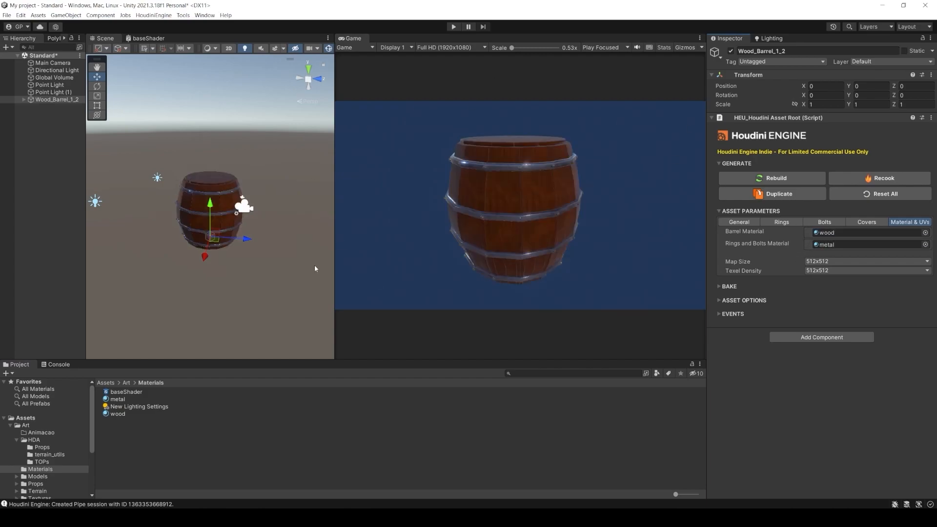
Test the barrel's Map Size at 1024x1024 and 2048x2048, and set both Map Size and Texel Density to 1024x1024
{"action": "left_click", "coordinate": [823, 261]}
{"action": "left_click", "coordinate": [824, 297]}
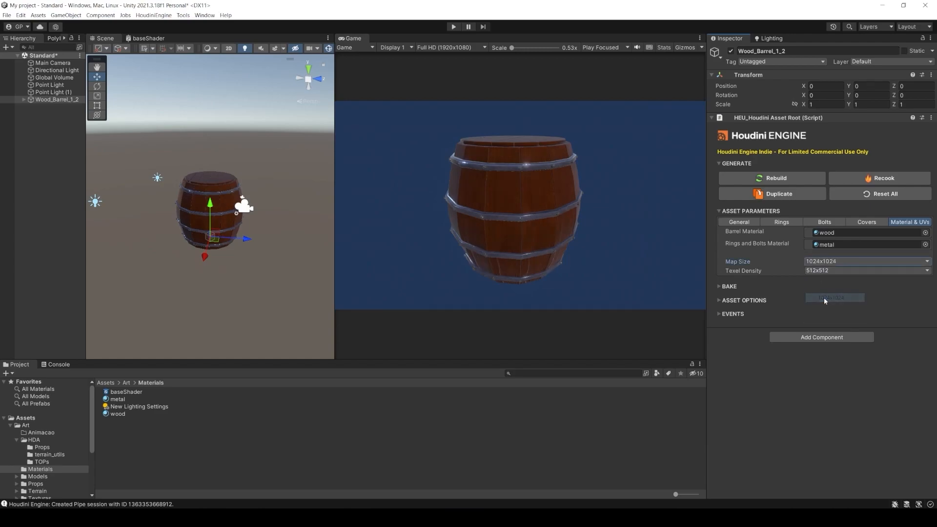
{"action": "left_click", "coordinate": [827, 268]}
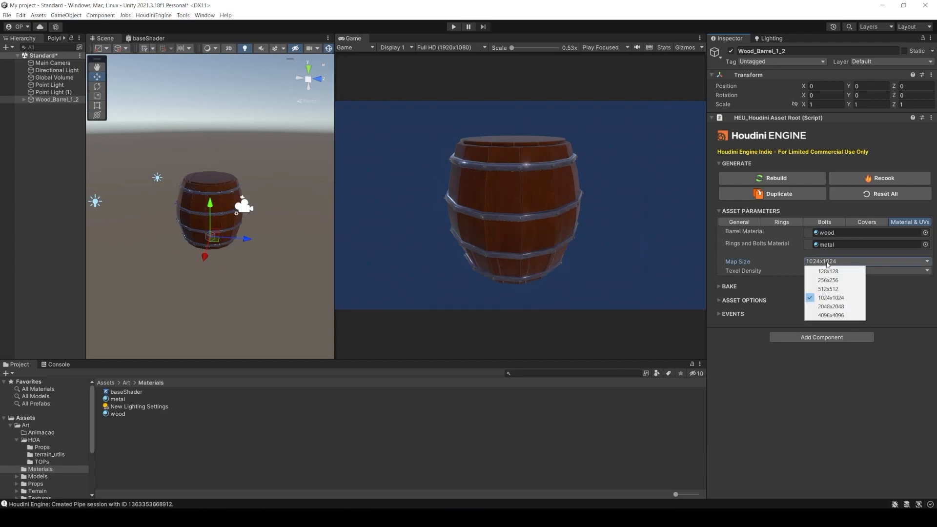
{"action": "left_click", "coordinate": [824, 306]}
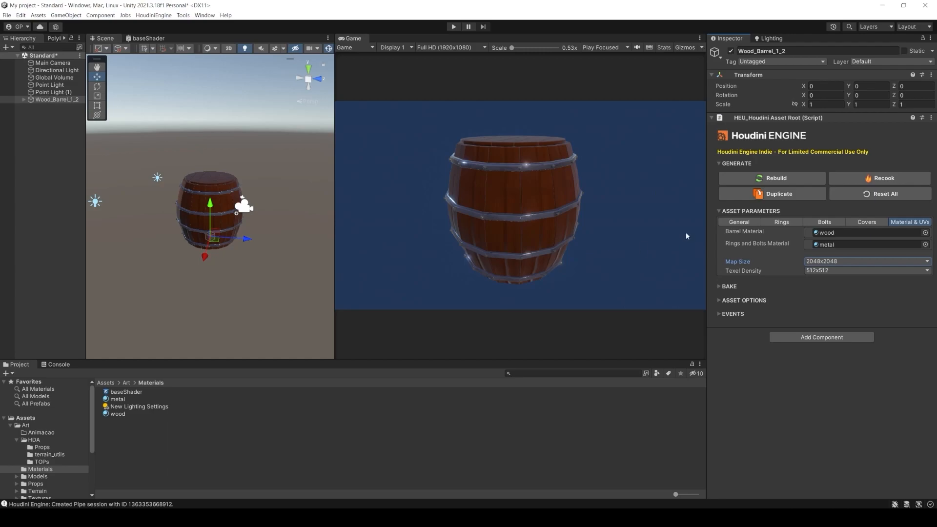
{"action": "left_click", "coordinate": [812, 263]}
{"action": "left_click", "coordinate": [826, 296]}
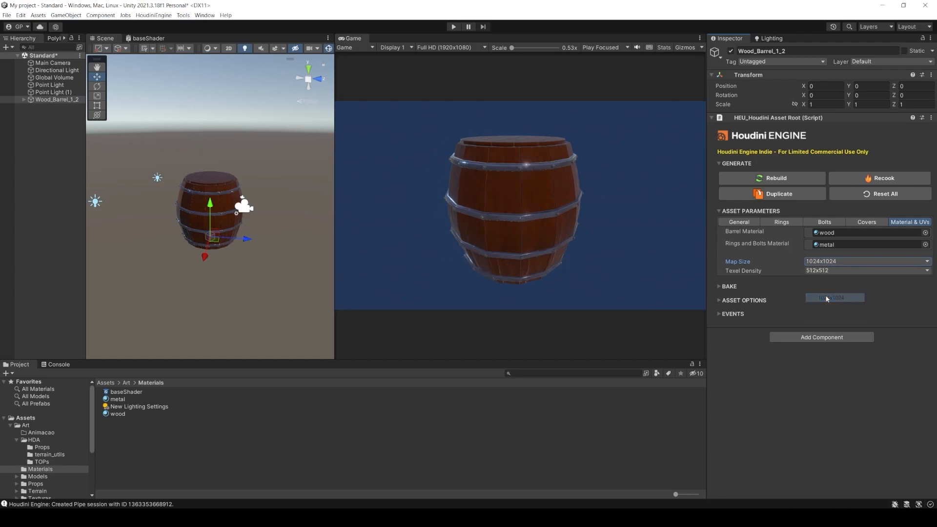
{"action": "left_click", "coordinate": [827, 273]}
{"action": "left_click", "coordinate": [827, 309]}
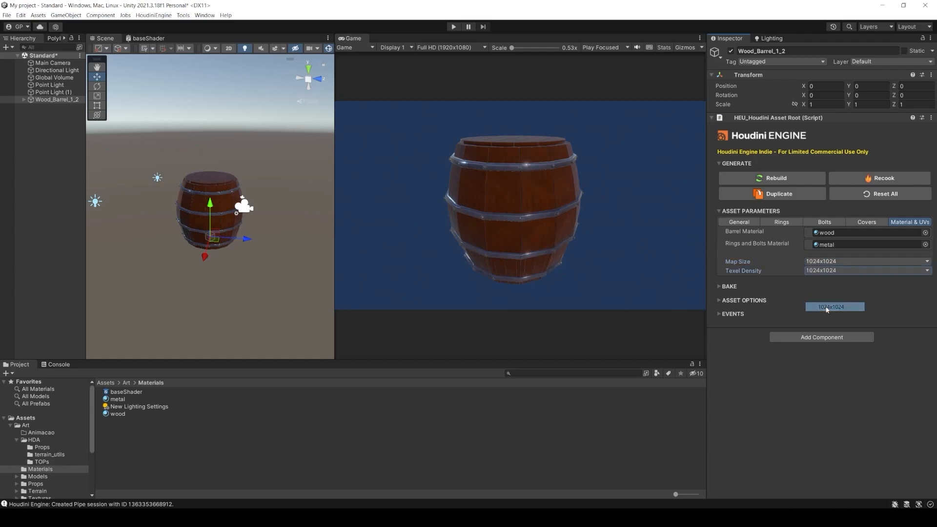